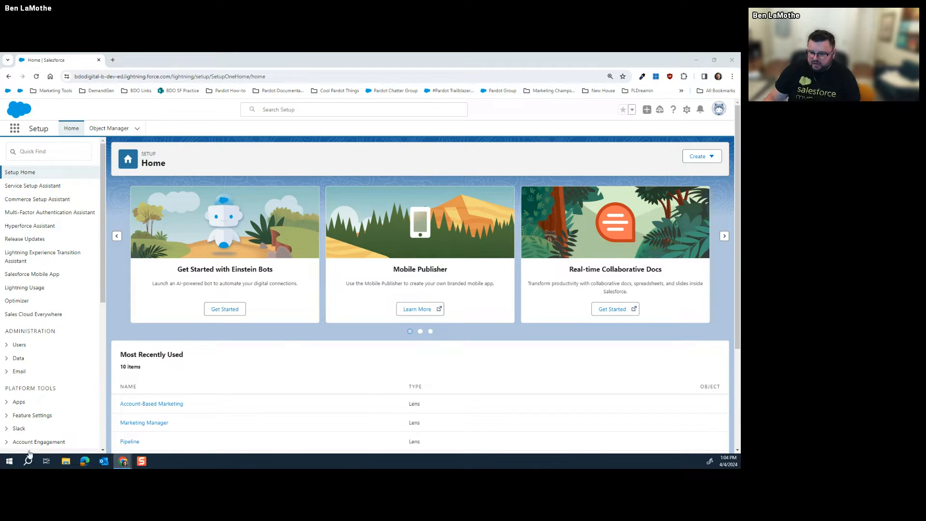
Switch from Setup to the Account Engagement app by searching 'acc' in the App Launcher
left_click(8, 461)
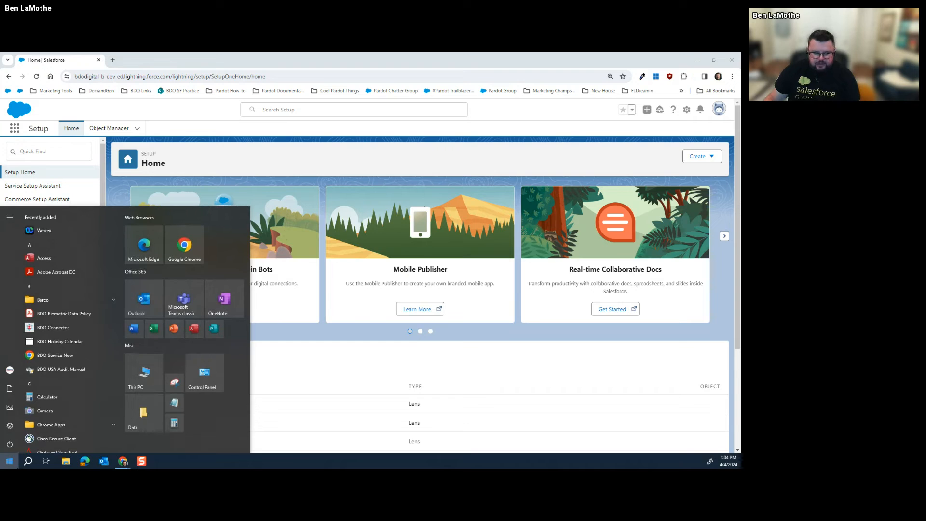
left_click(327, 364)
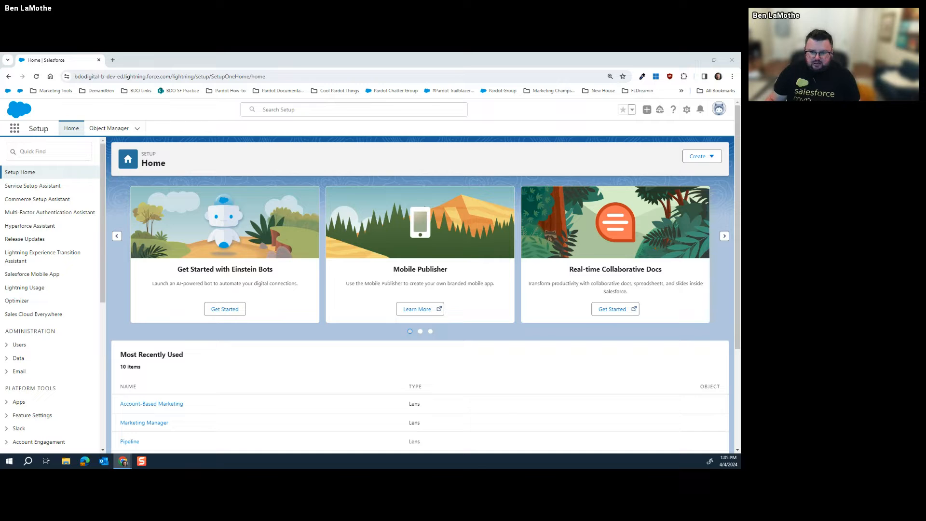
left_click(17, 131)
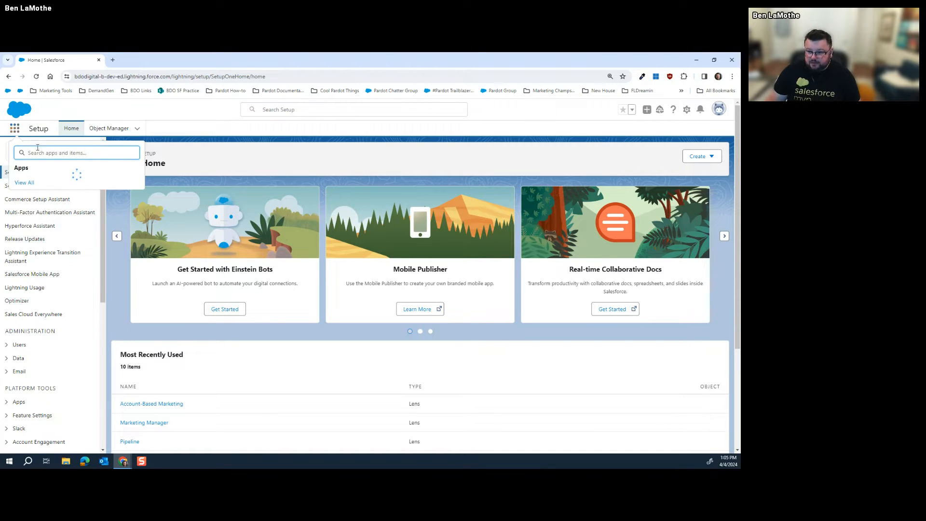
type("acc")
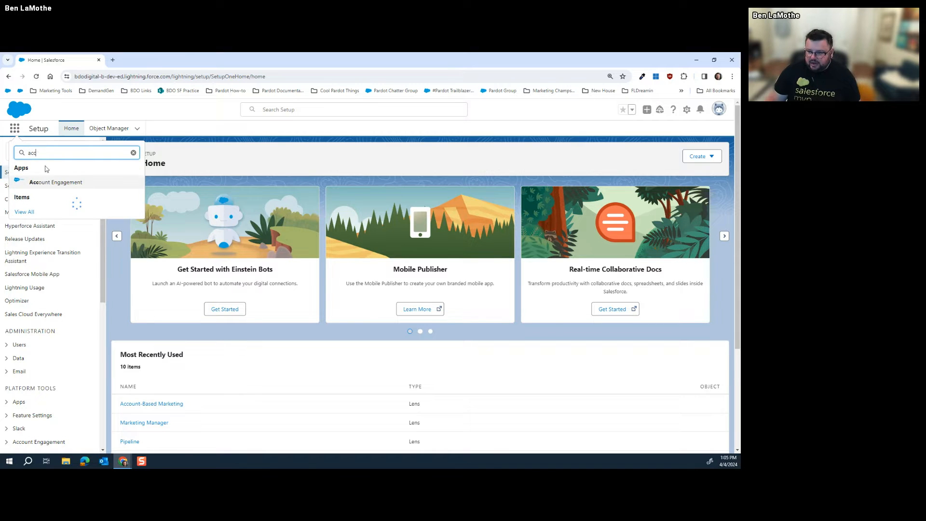
key("Return")
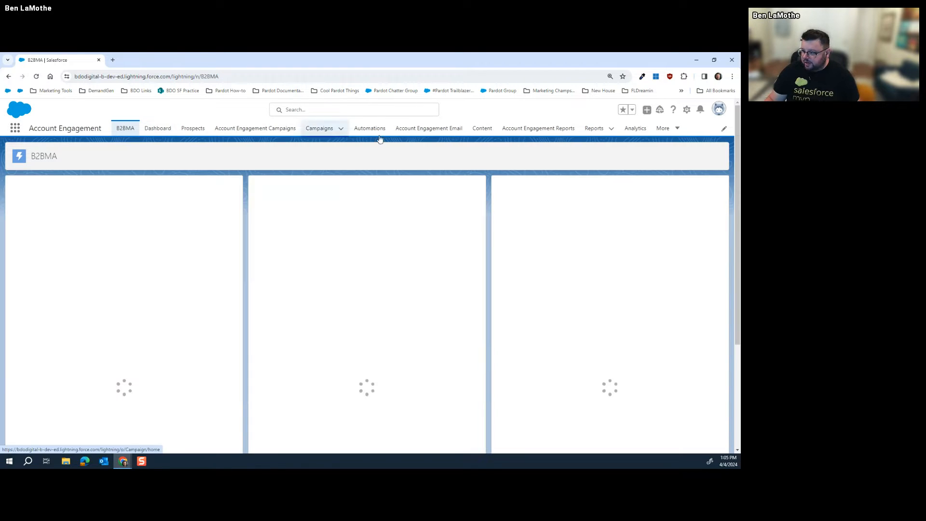
Go to the Account Engagement Reports page and browse the report categories
left_click(543, 137)
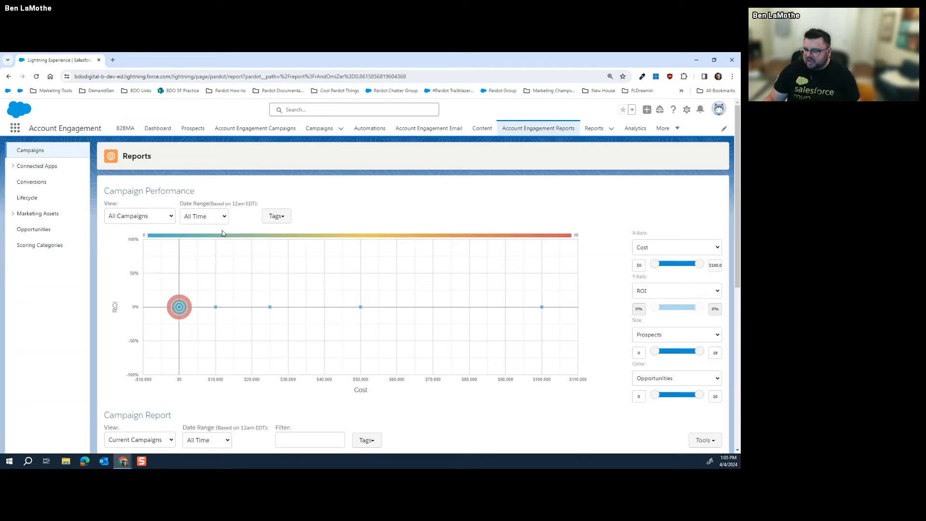
scroll(326, 189, "down", 1)
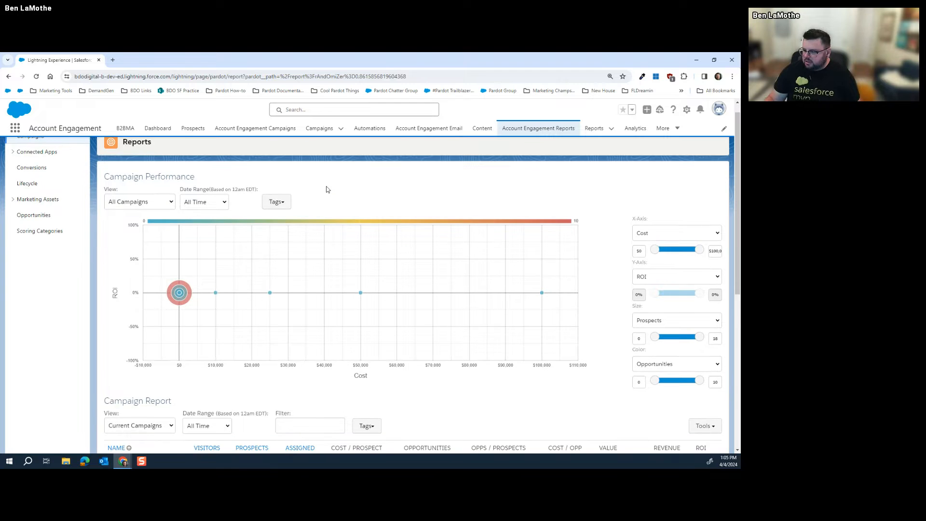
scroll(326, 189, "down", 7)
scroll(342, 259, "up", 6)
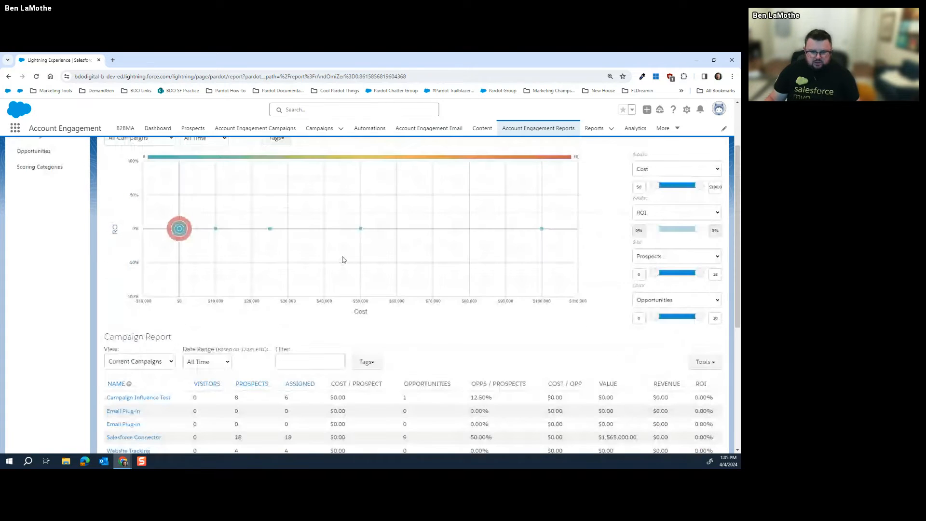
scroll(342, 259, "up", 5)
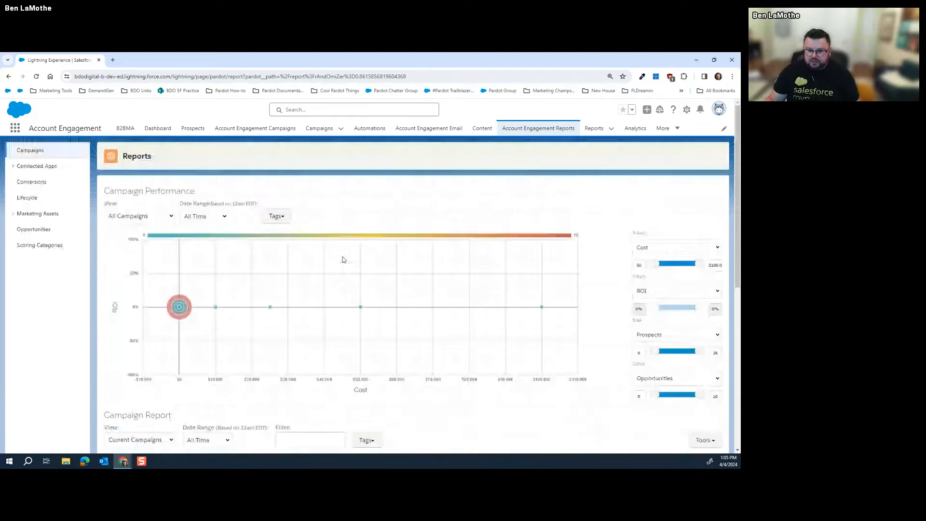
Expand Marketing Assets > Emails in the sidebar and open the List Emails report
left_click(38, 168)
left_click(37, 168)
left_click(36, 212)
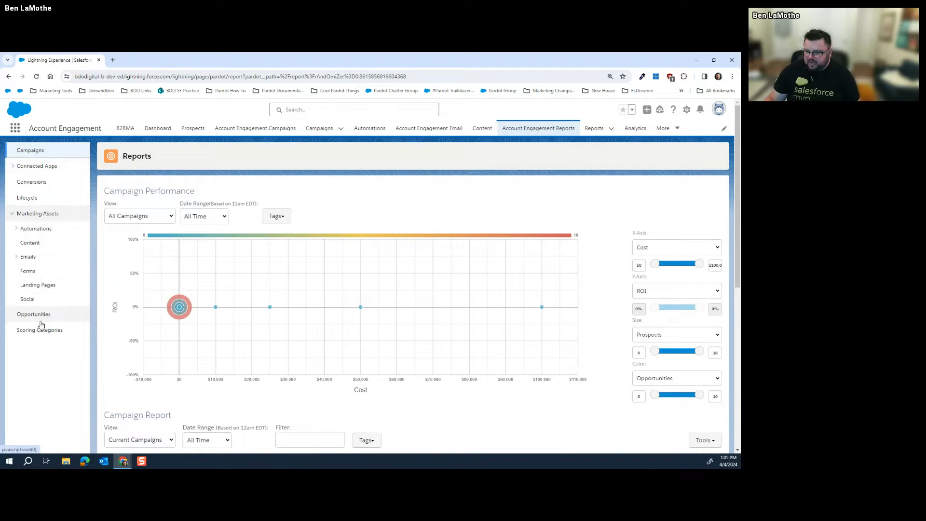
left_click(33, 216)
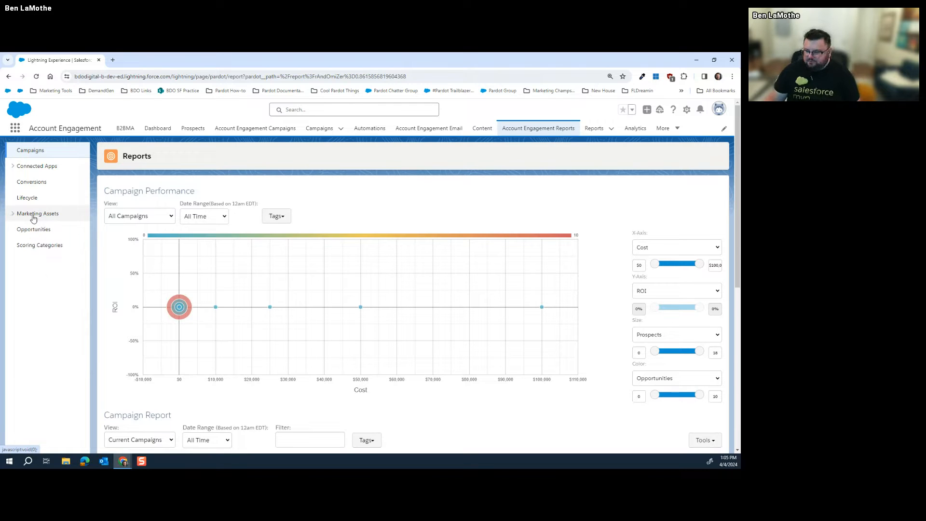
left_click(34, 215)
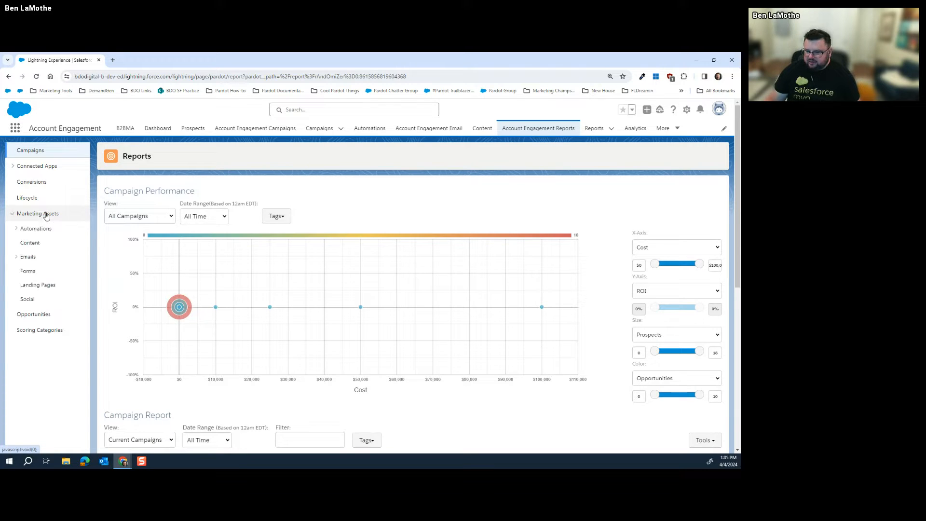
left_click(17, 229)
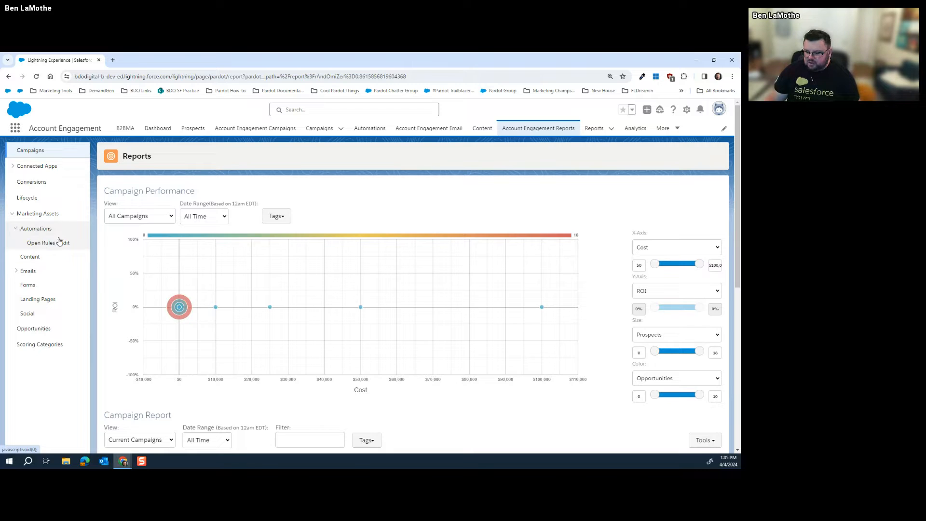
left_click(13, 275)
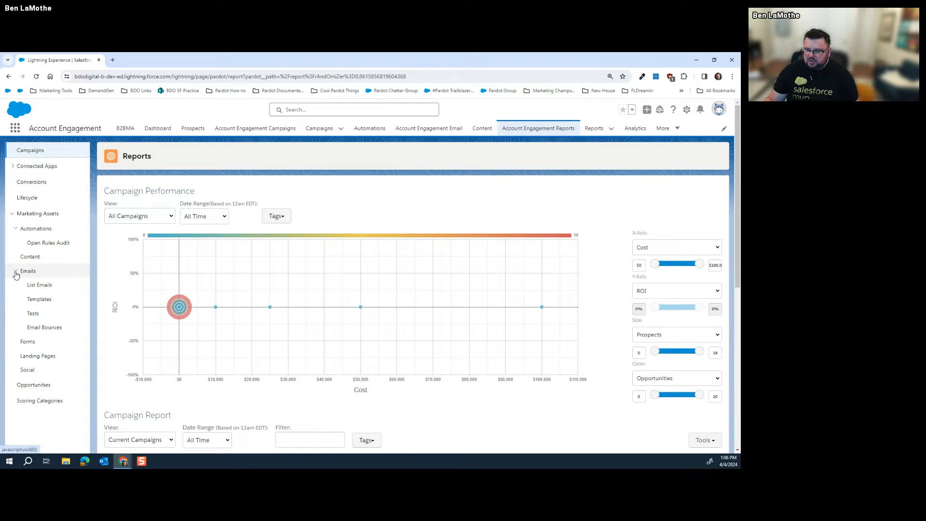
left_click(45, 288)
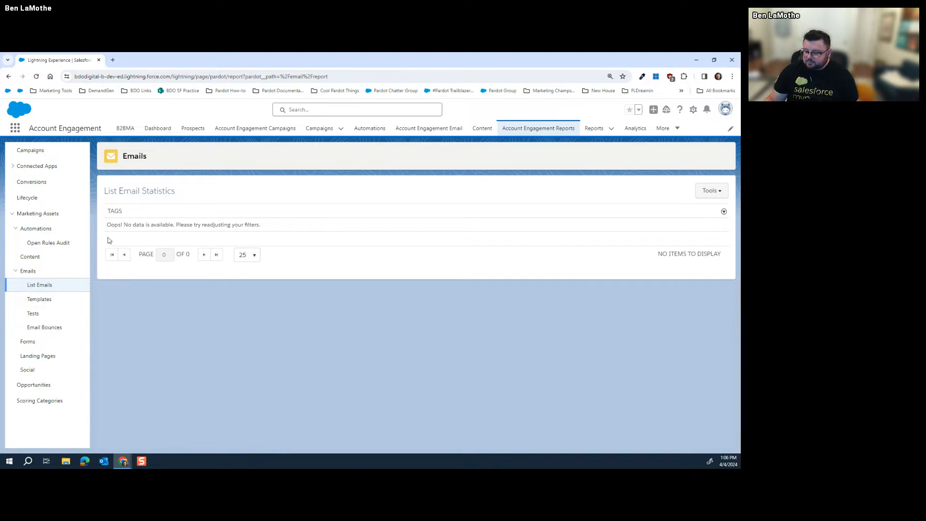
View the email template statistics, then the Forms report with 11 views and 5 submissions
left_click(46, 302)
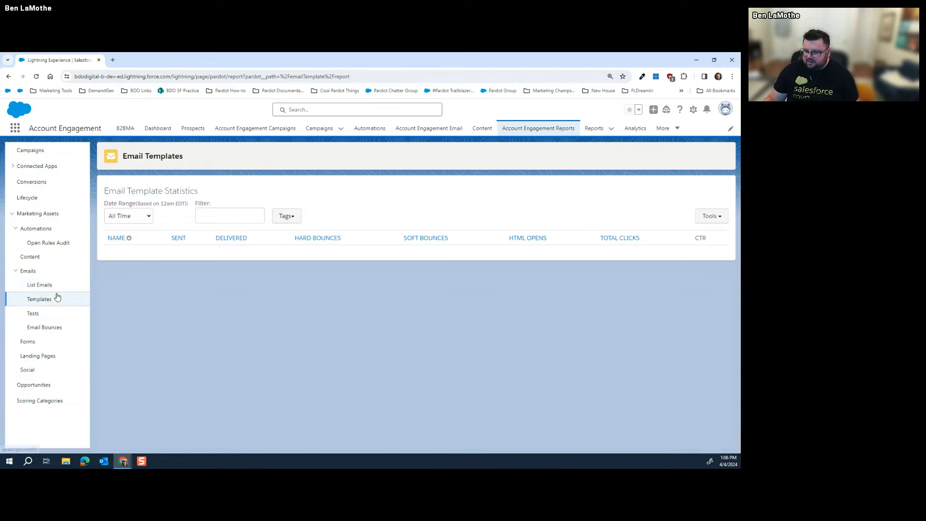
left_click(57, 343)
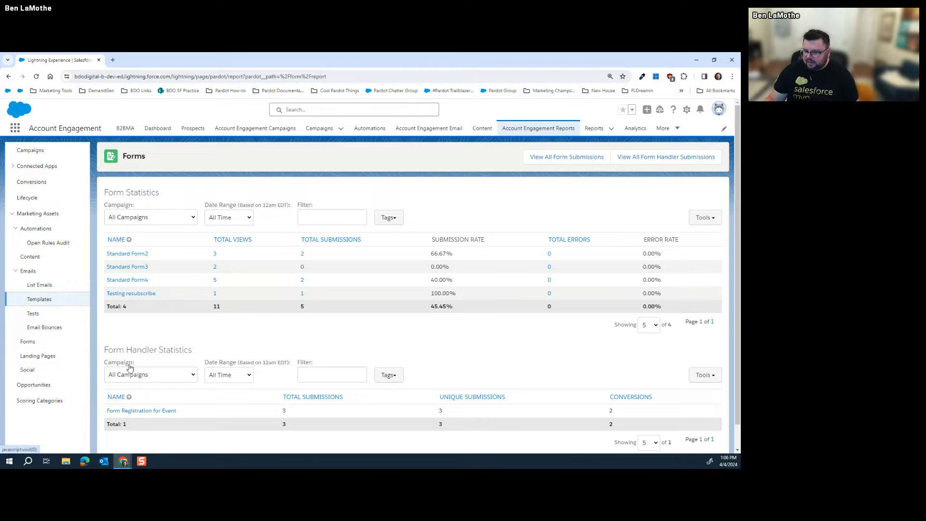
scroll(295, 311, "down", 1)
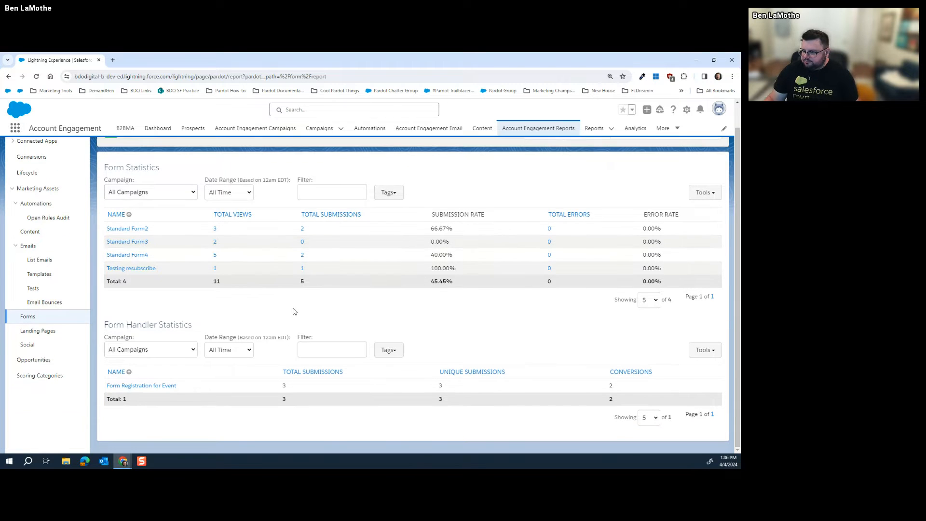
scroll(294, 311, "up", 1)
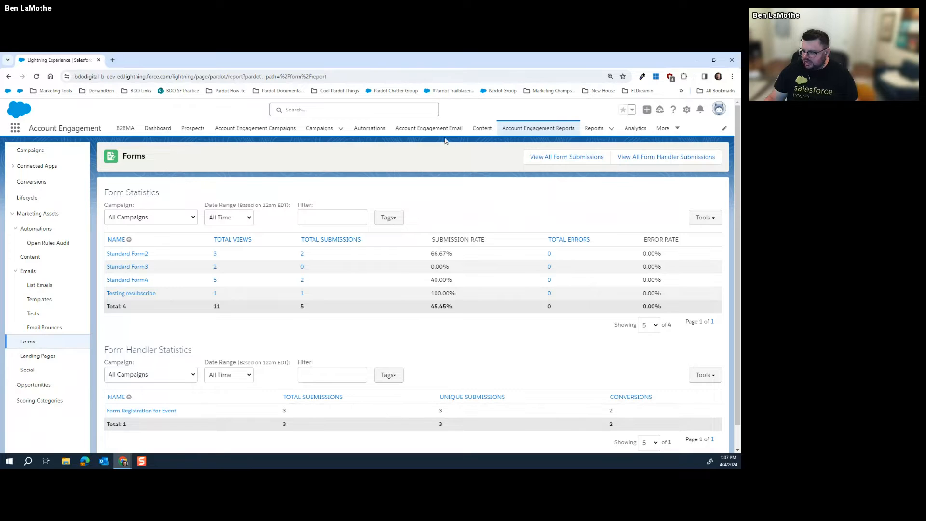
left_click(665, 128)
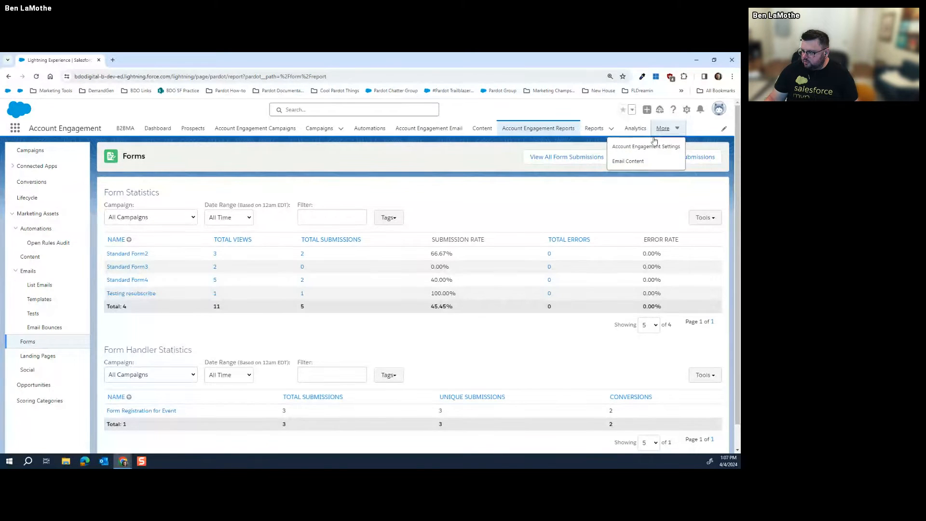
Open Account Engagement Settings > Connectors and show the Salesforce.com connector's actions
left_click(641, 143)
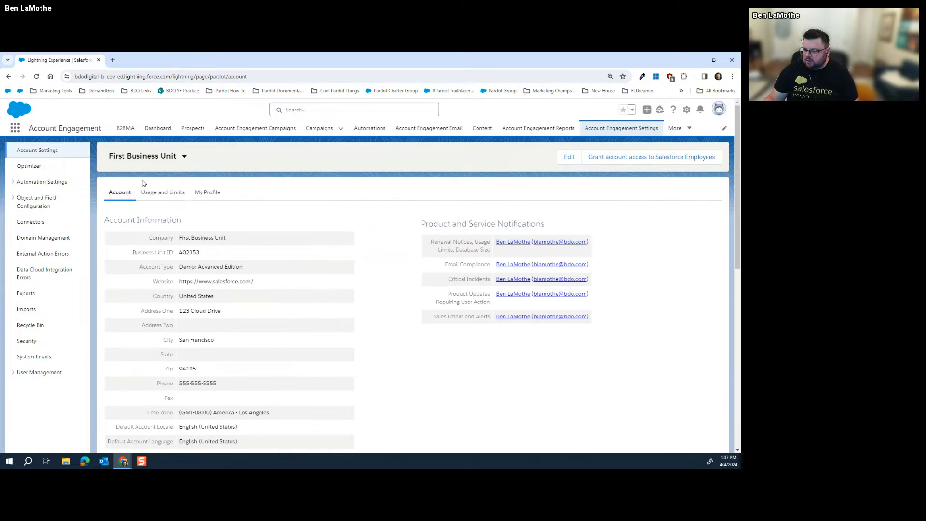
left_click(39, 223)
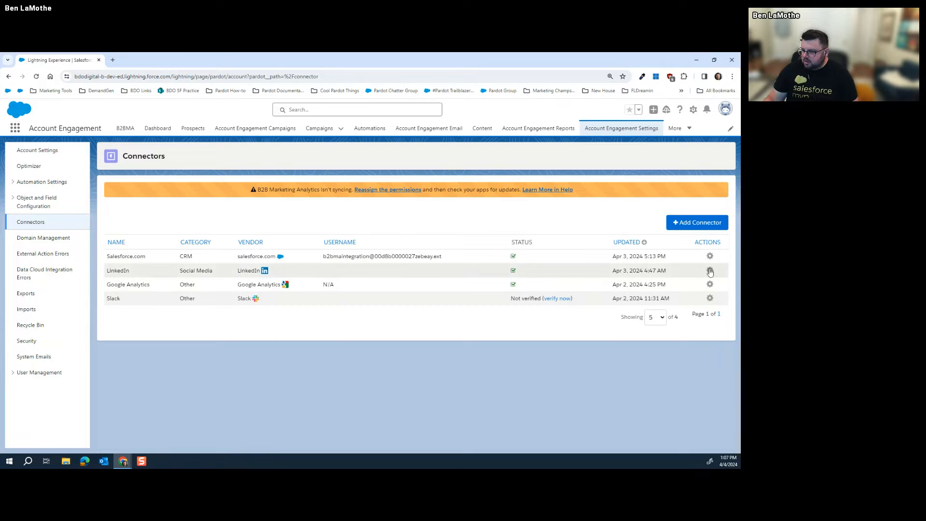
left_click(710, 256)
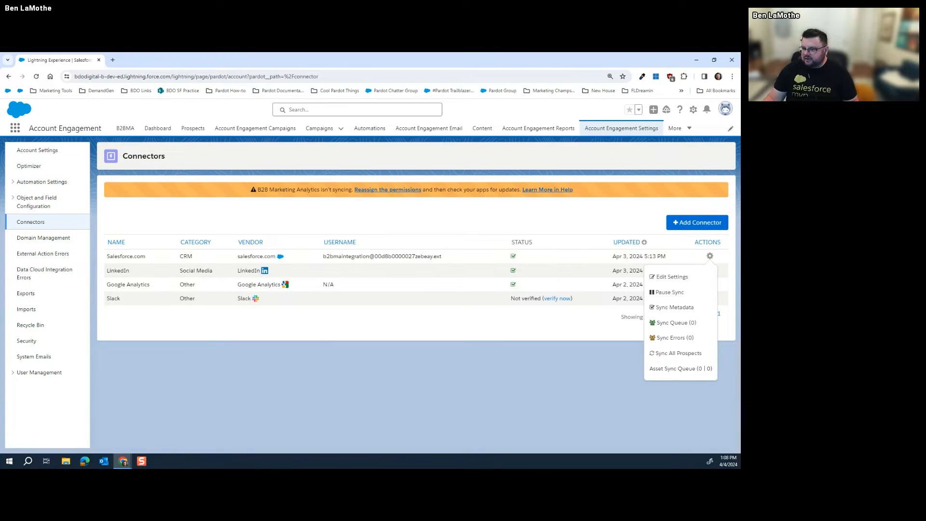
Search the App Launcher for 'market' and open the Marketing Forms list
left_click(15, 127)
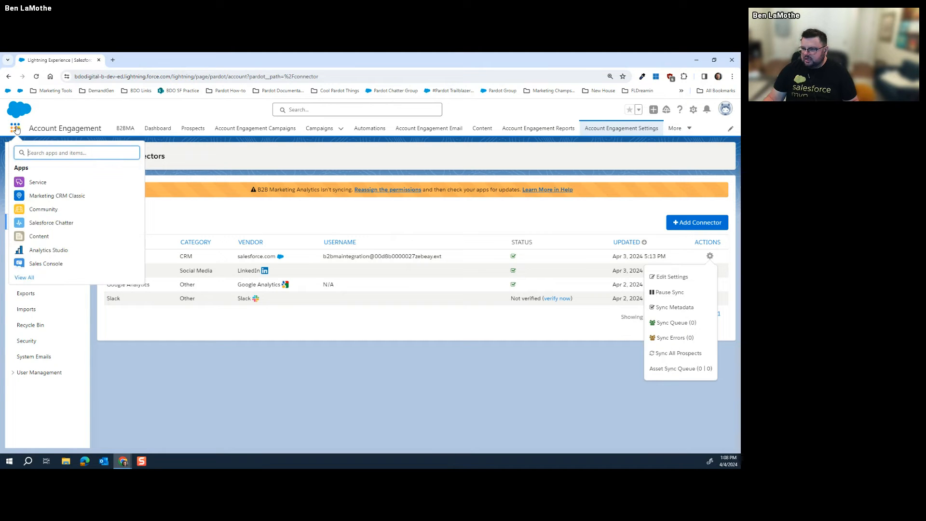
type("list")
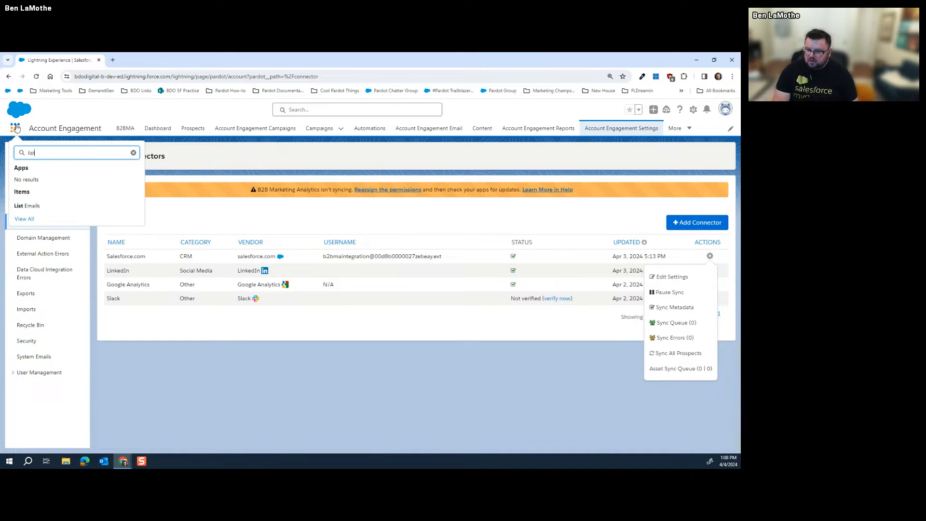
key("BackSpace")
key("BackSpace")
key("BackSpace")
key("BackSpace")
type("marketing")
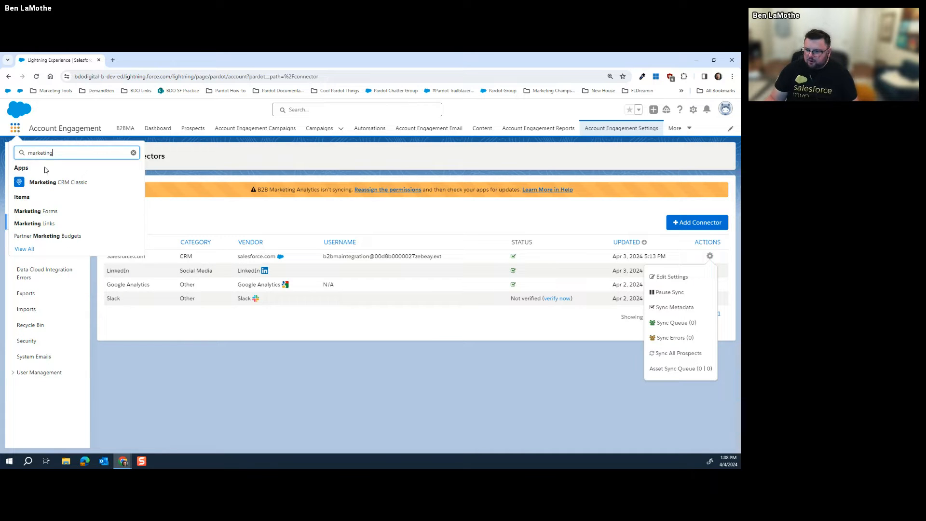
double_click(57, 156)
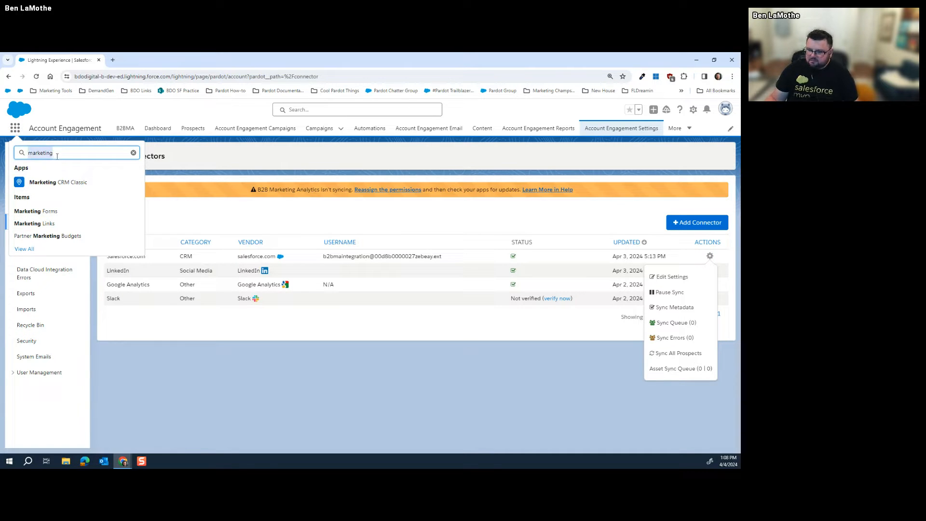
type("landing")
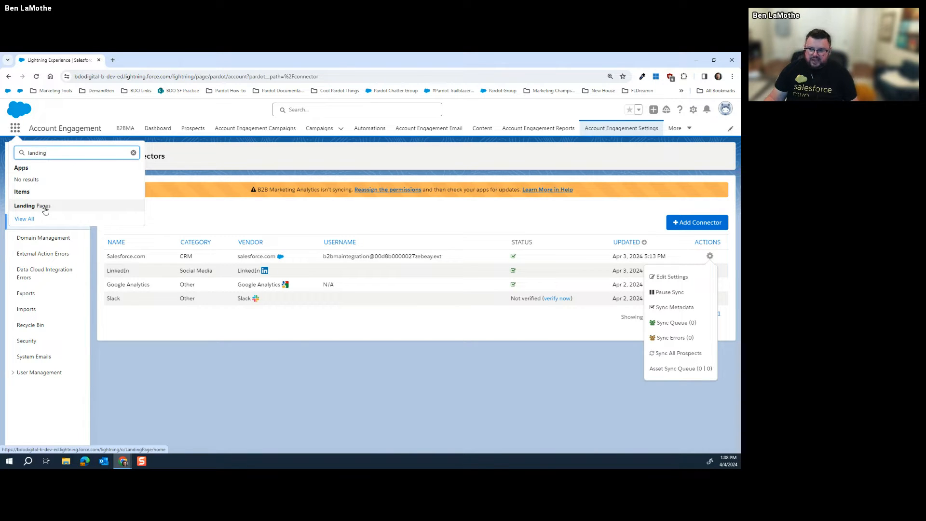
double_click(72, 156)
type("market")
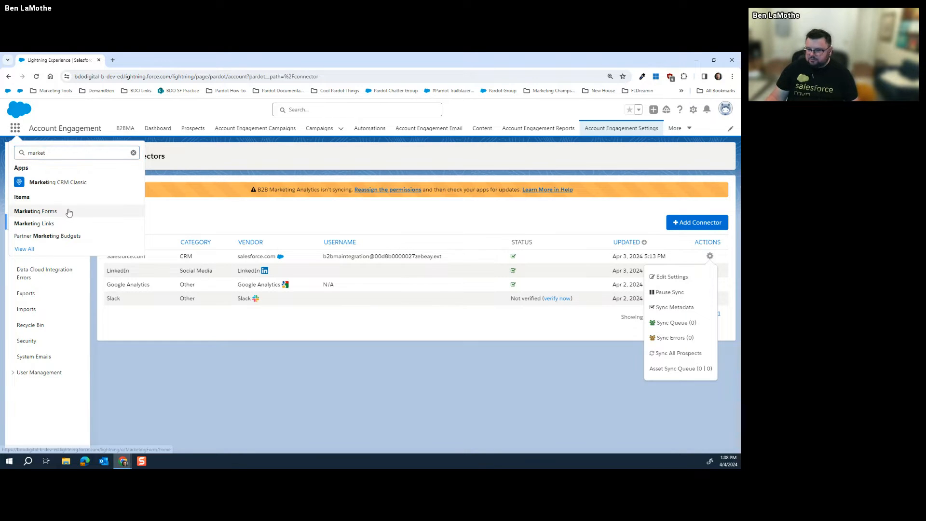
left_click(66, 210)
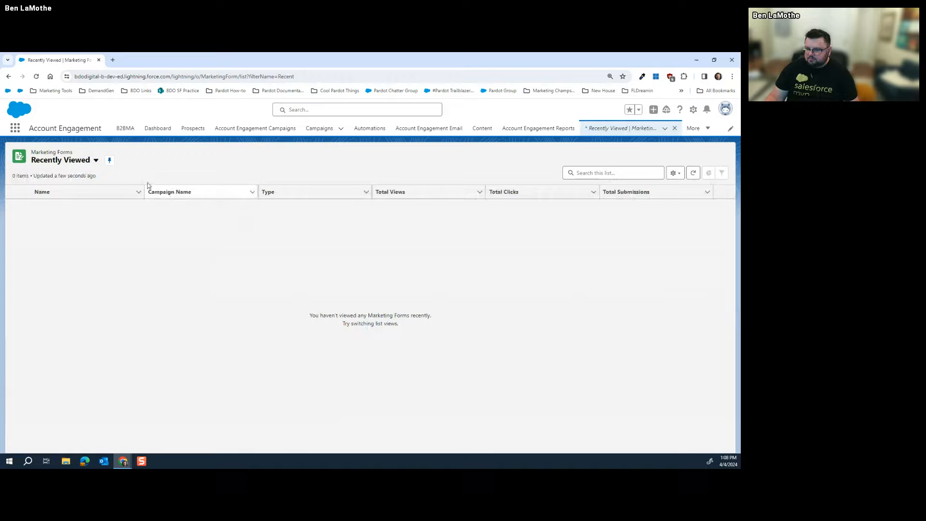
Switch to the All Marketing Forms view and open Form Registration for Event
left_click(96, 160)
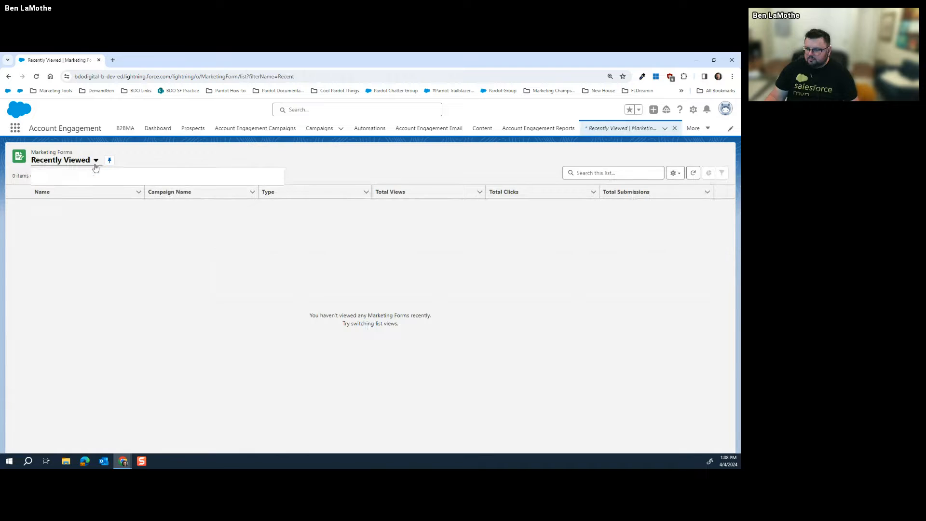
left_click(77, 188)
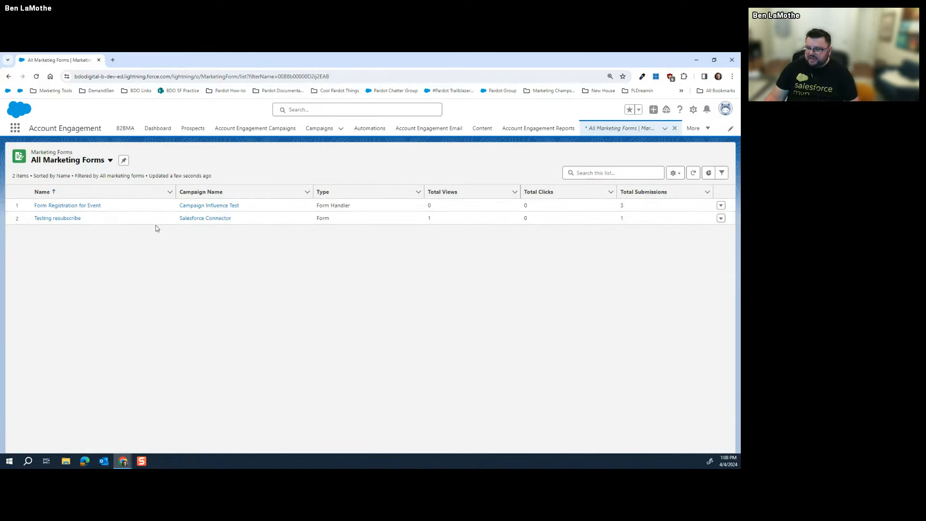
left_click(97, 207)
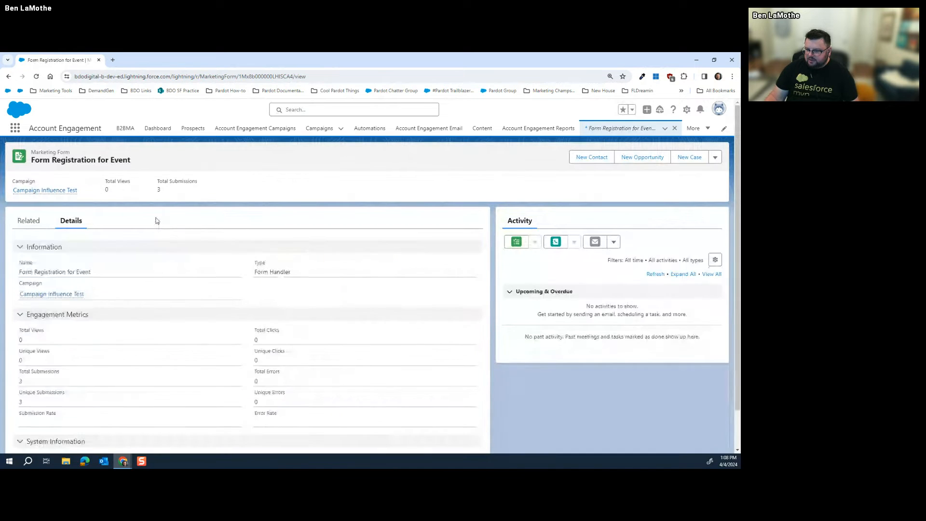
scroll(111, 297, "down", 1)
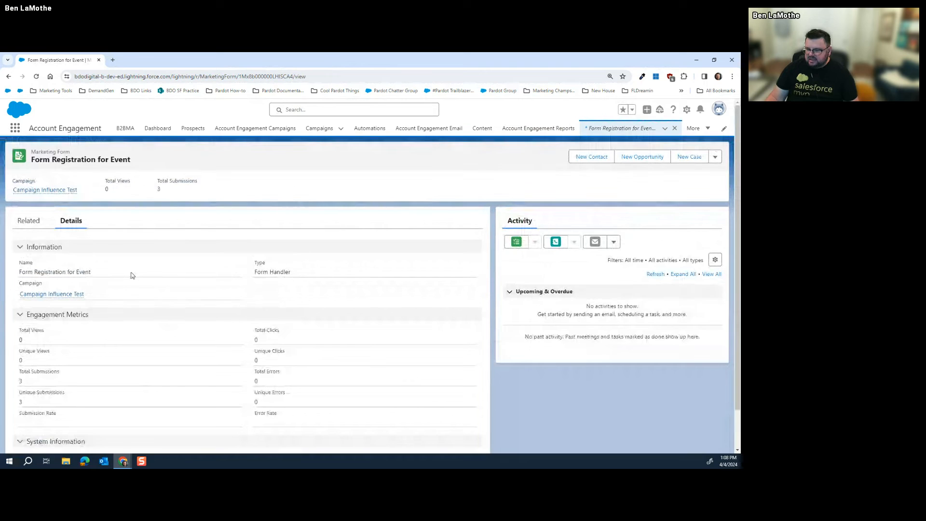
scroll(332, 325, "down", 1)
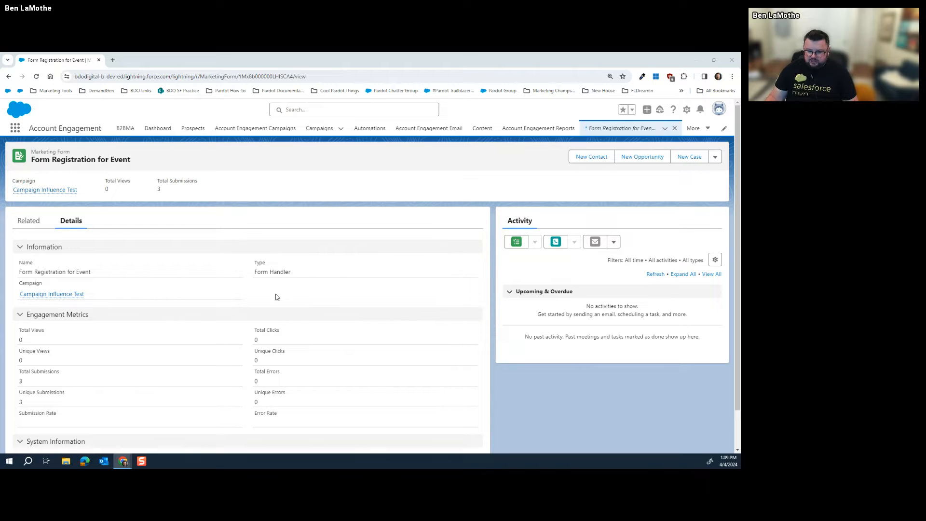
Go to the Reports home page and begin a new report
left_click(697, 130)
left_click(668, 148)
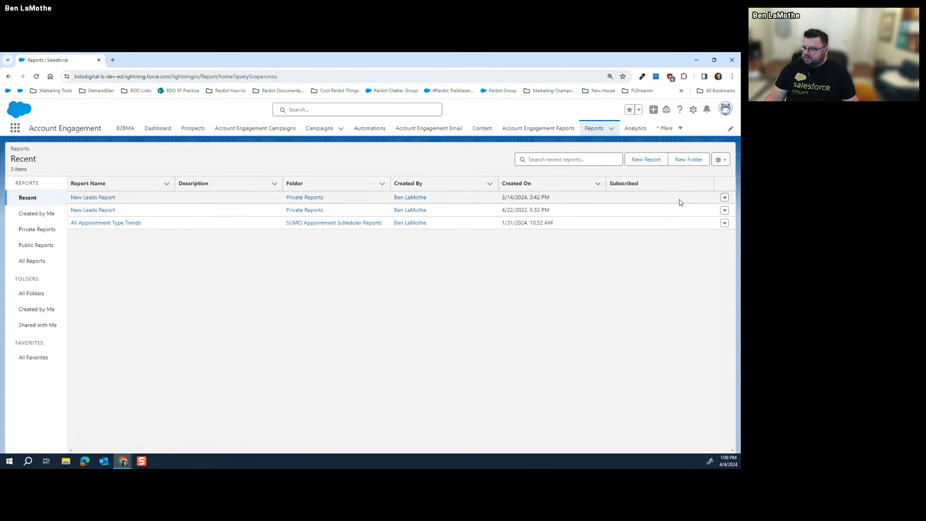
left_click(647, 160)
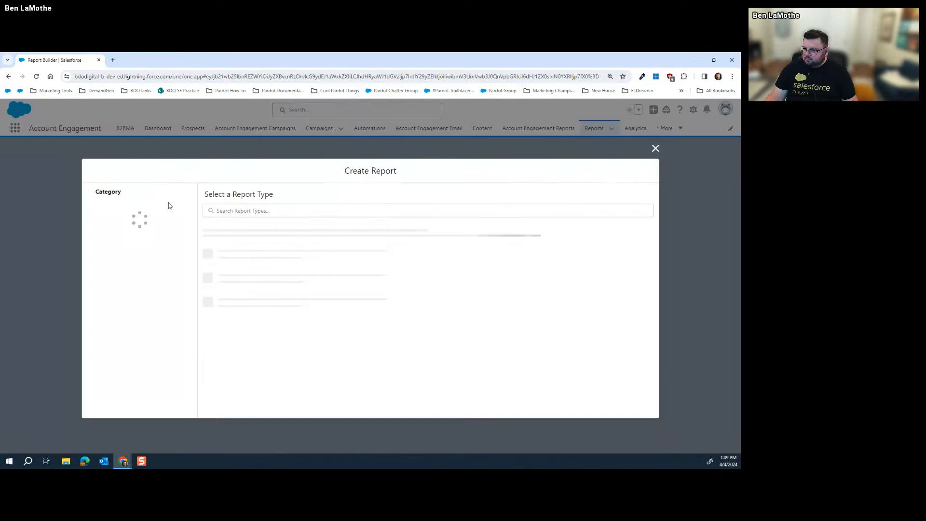
Find the List Emails report type by searching 'email' across all types and start the report
left_click(126, 224)
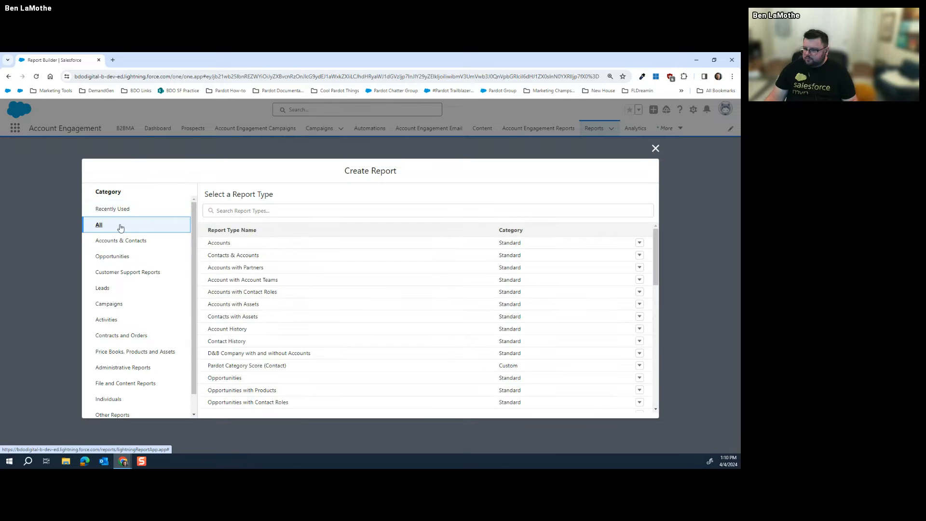
left_click(281, 209)
type("Marketing")
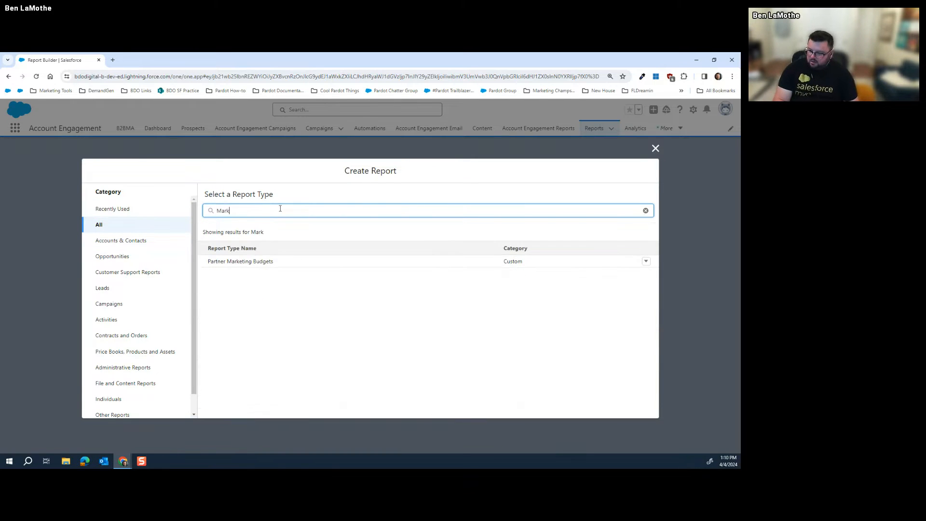
key("BackSpace")
key("BackSpace")
key("BackSpace")
key("BackSpace")
key("BackSpace")
key("BackSpace")
key("BackSpace")
key("BackSpace")
key("BackSpace")
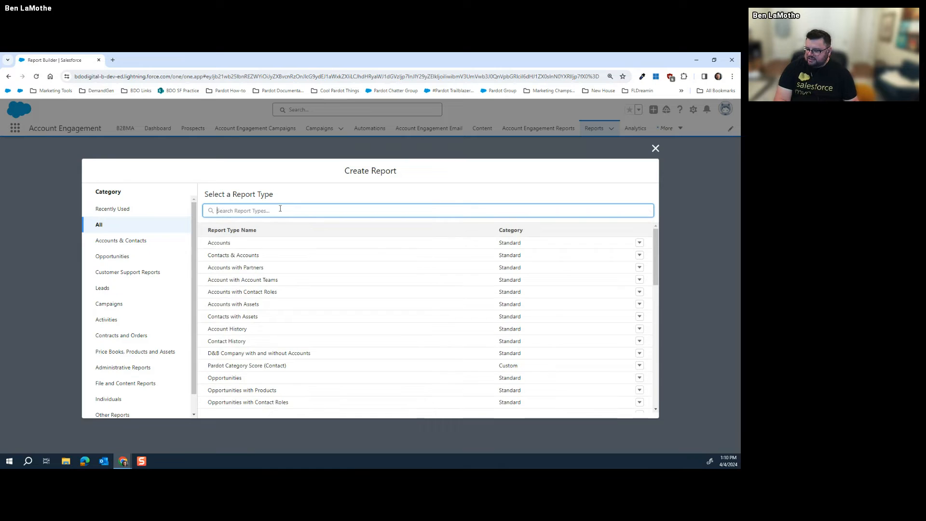
type("email")
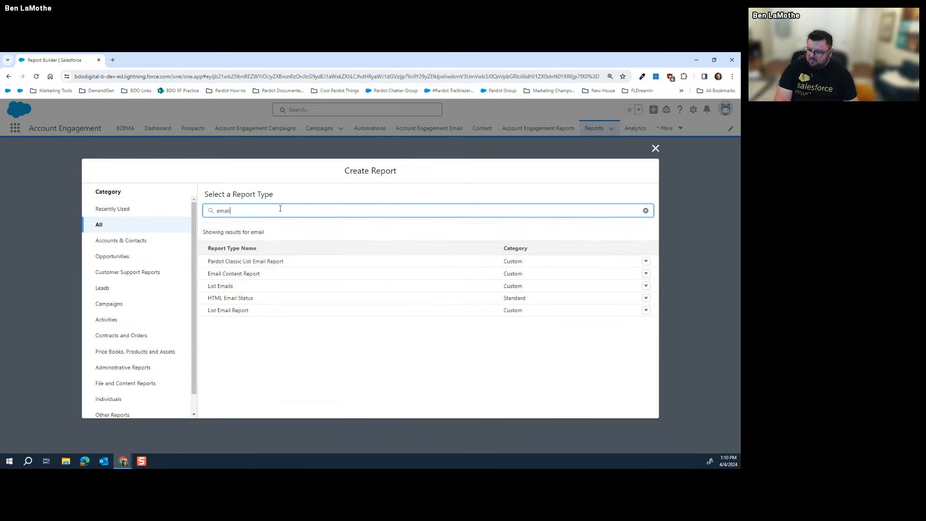
left_click(225, 287)
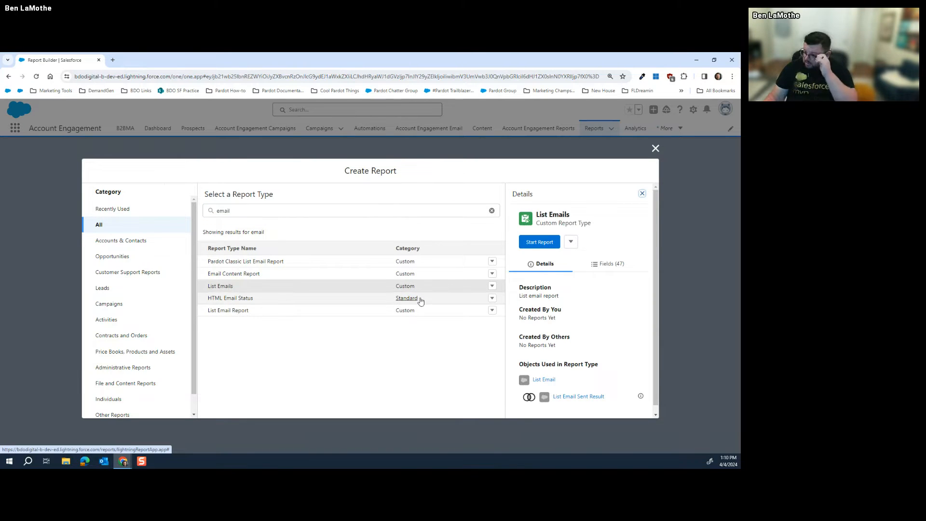
scroll(542, 379, "down", 1)
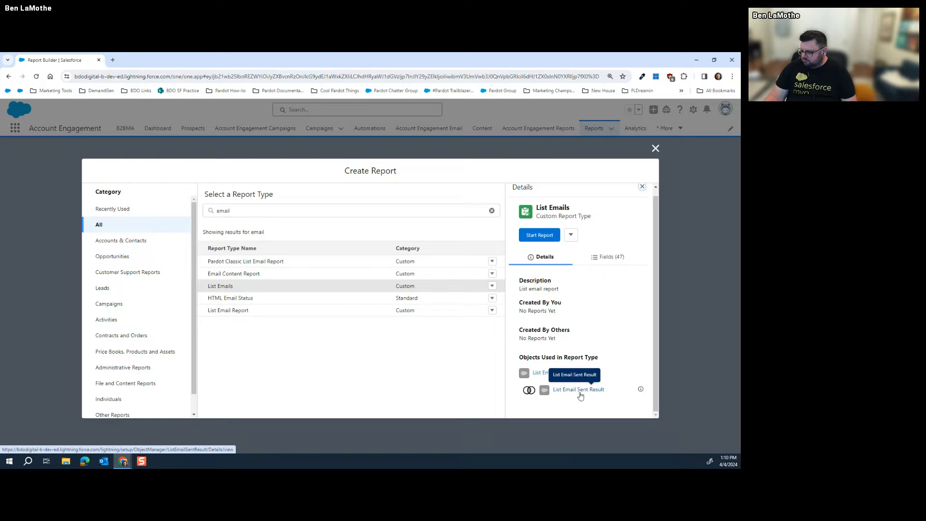
left_click(539, 234)
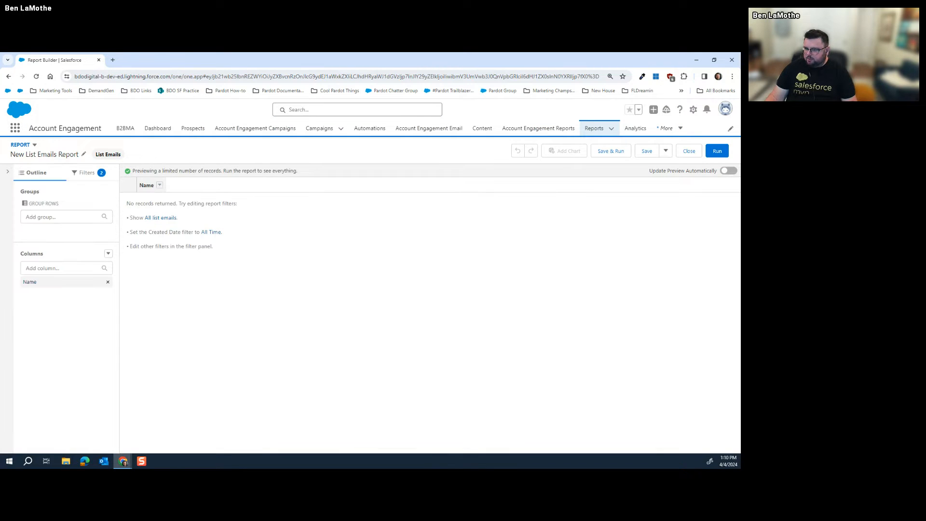
Set the Show Me filter to All list emails
left_click(81, 172)
left_click(62, 229)
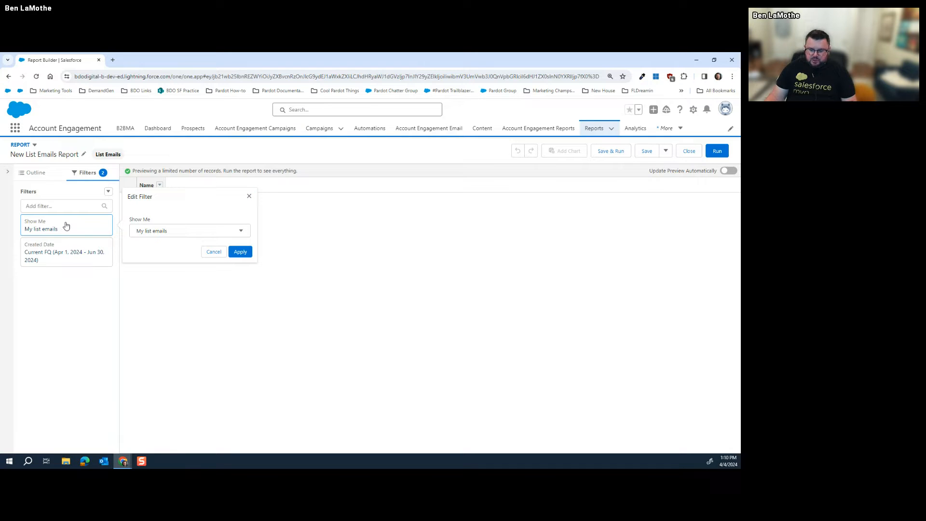
left_click(166, 231)
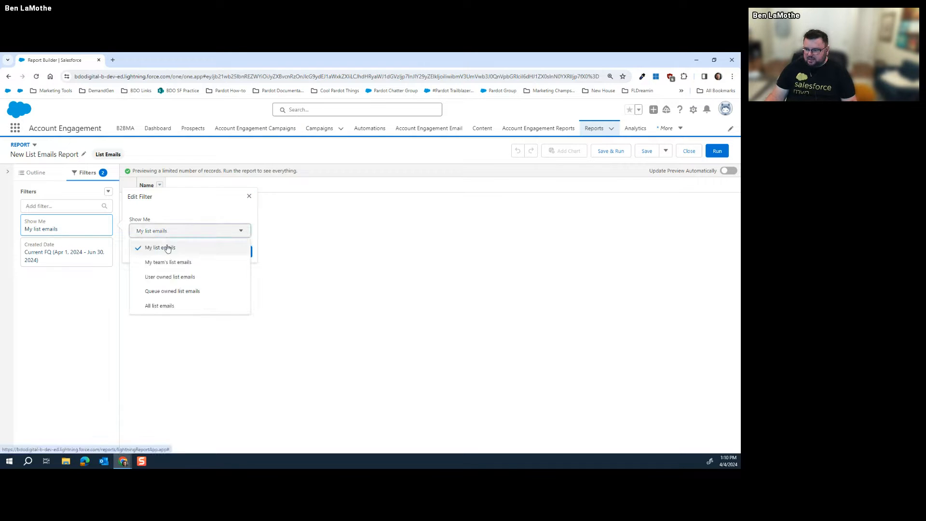
left_click(166, 306)
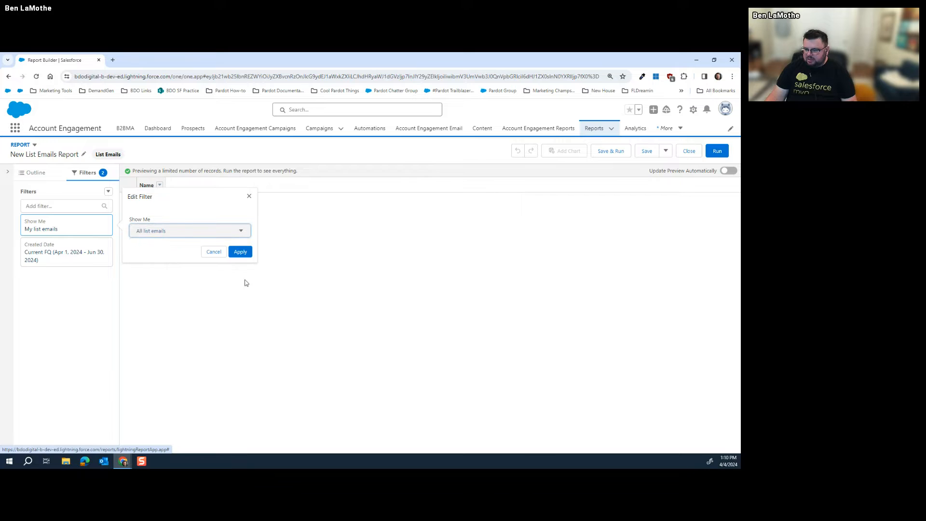
left_click(240, 251)
Change the Current FQ date filter from Created Date to Scheduled Date
left_click(61, 258)
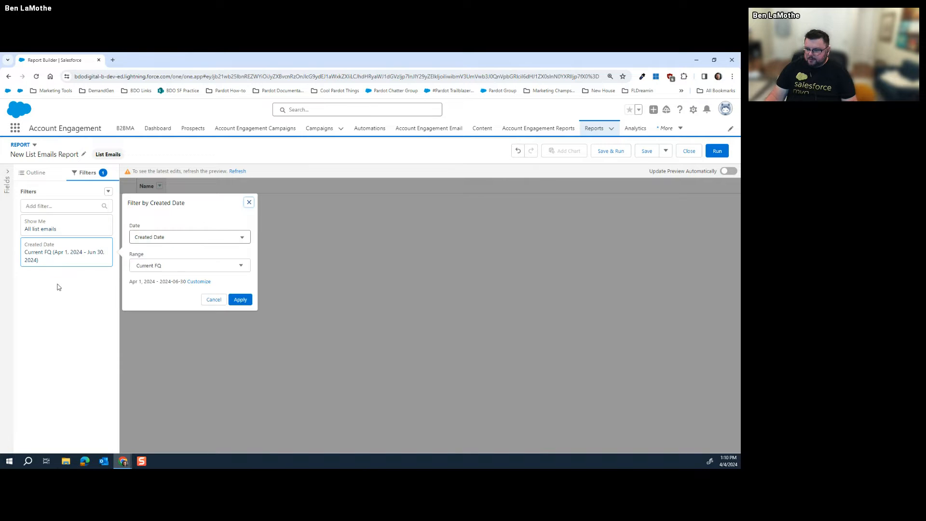
left_click(227, 237)
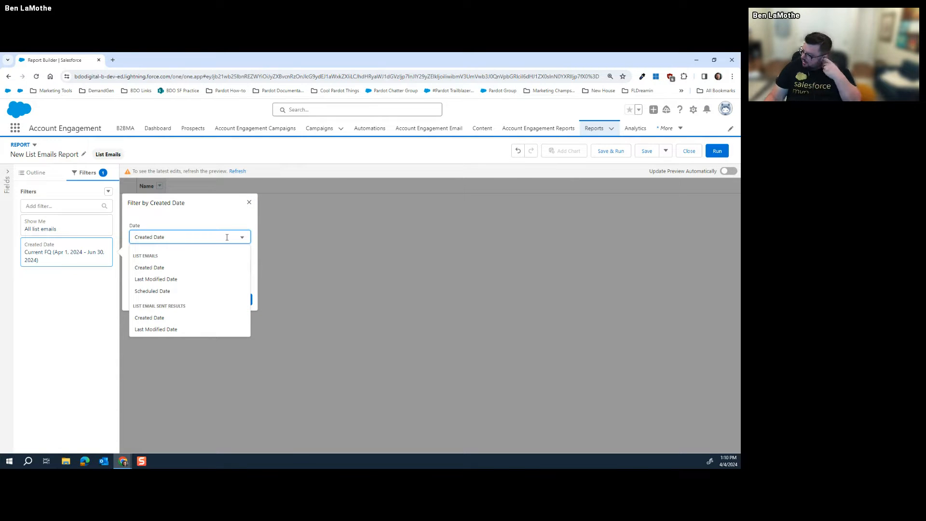
left_click(209, 292)
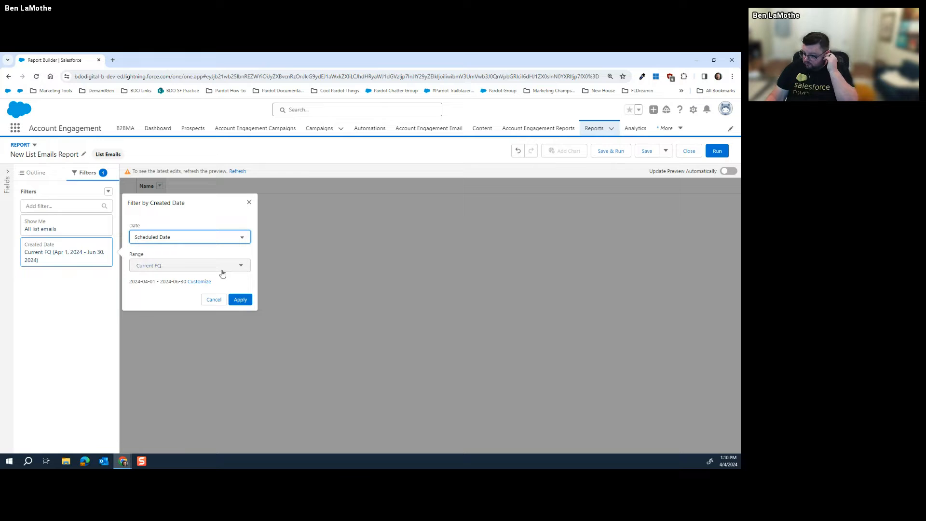
left_click(240, 299)
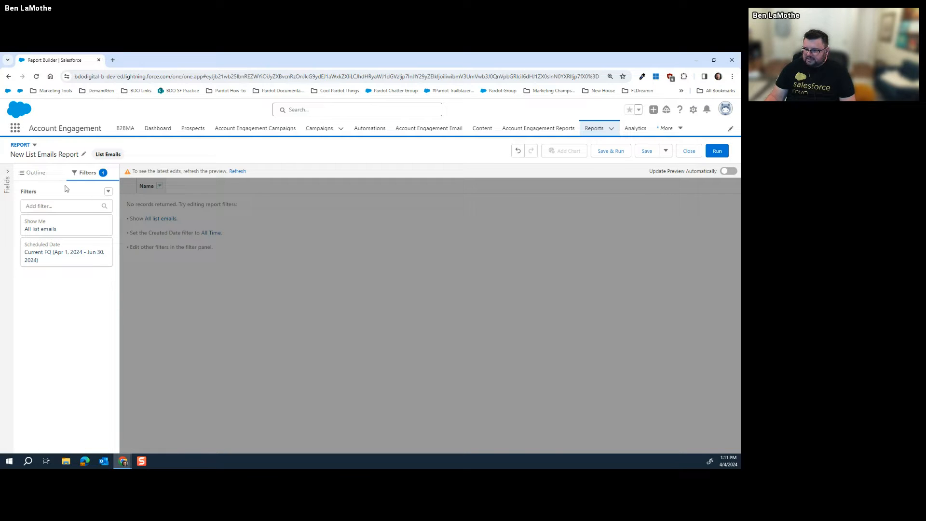
Add Campaign Name, Activity Subject and Delivery Rate columns in the Outline
left_click(36, 174)
left_click(66, 266)
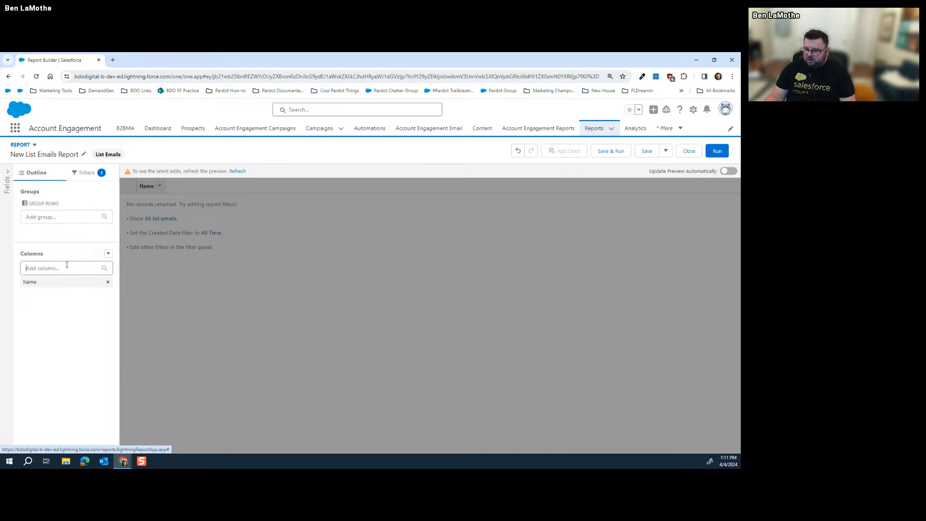
left_click(73, 309)
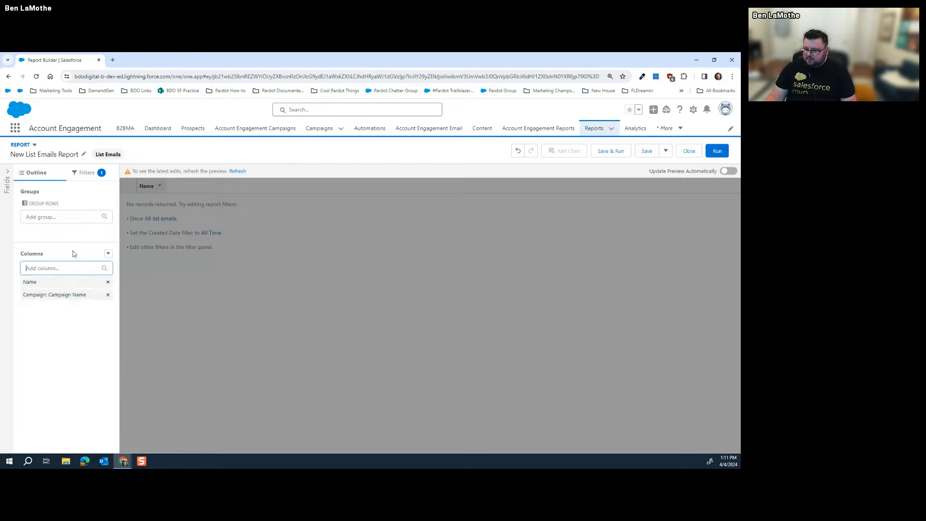
left_click(52, 266)
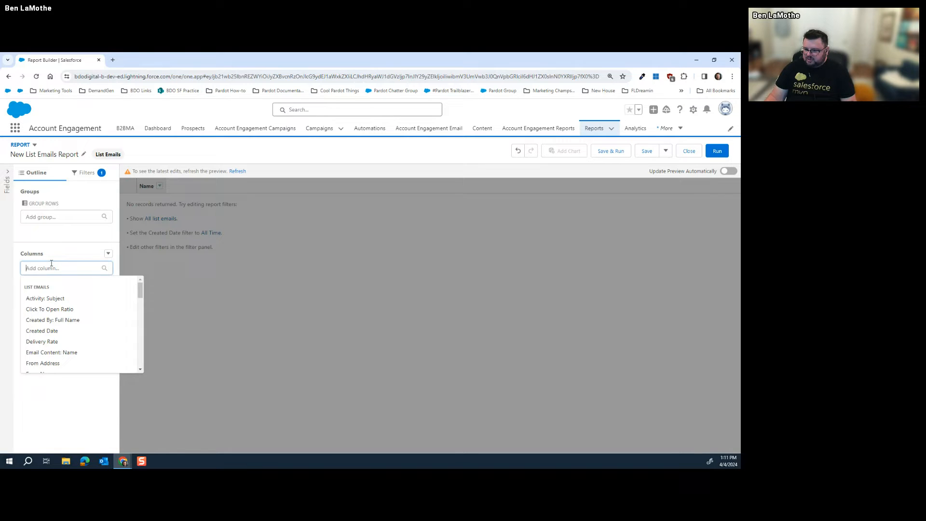
left_click(53, 297)
left_click(74, 267)
left_click(74, 266)
left_click(74, 268)
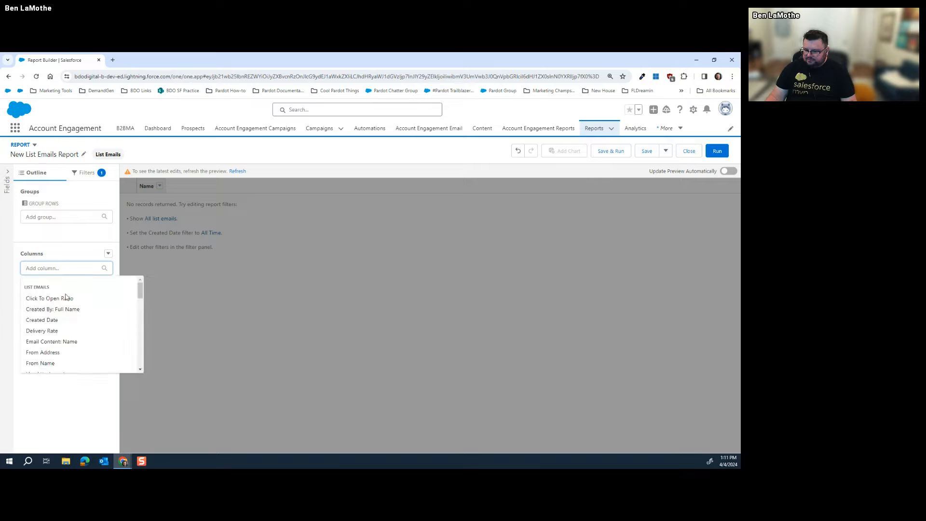
left_click(53, 331)
Add Open Rate, Total Sent and Type columns to the report
left_click(57, 268)
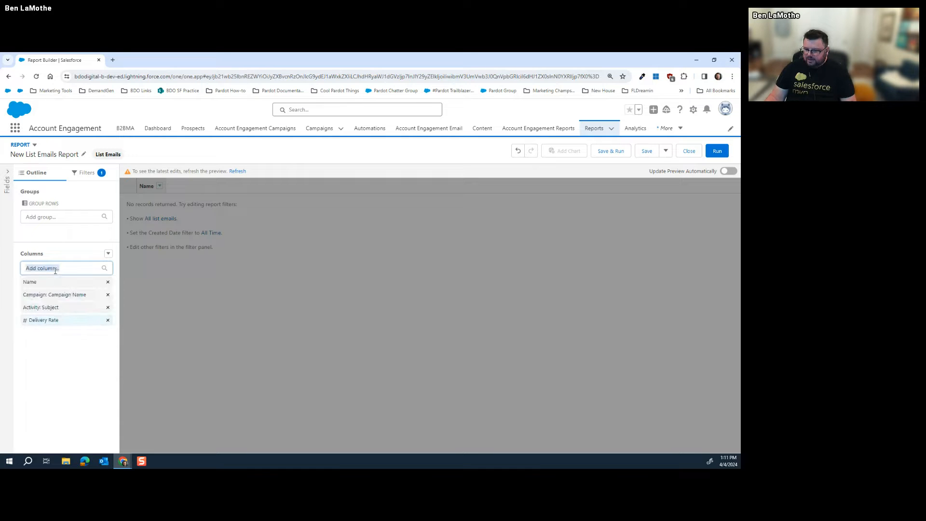
scroll(62, 322, "down", 3)
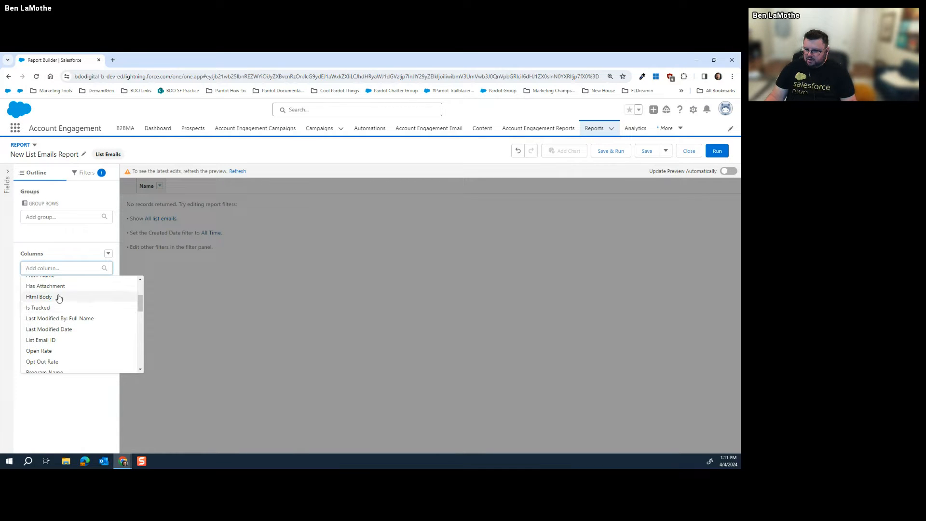
scroll(68, 333, "down", 1)
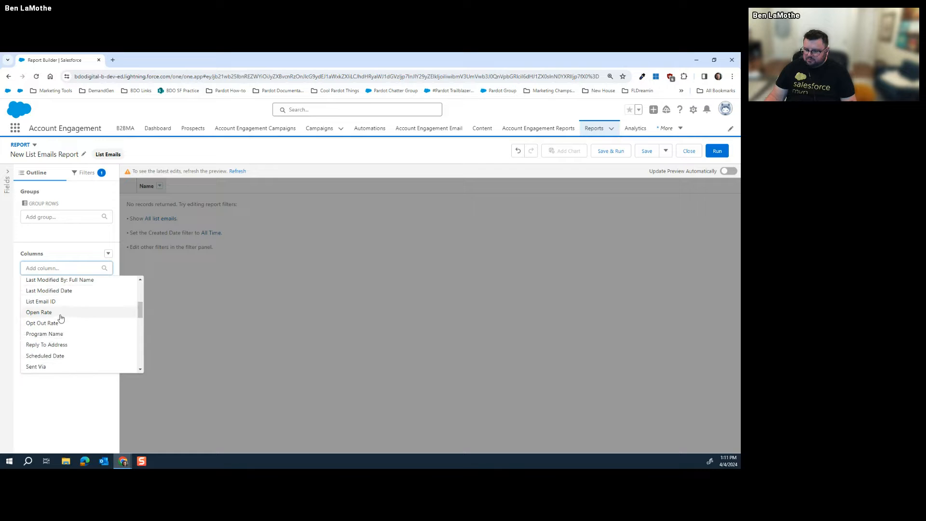
left_click(62, 315)
left_click(67, 269)
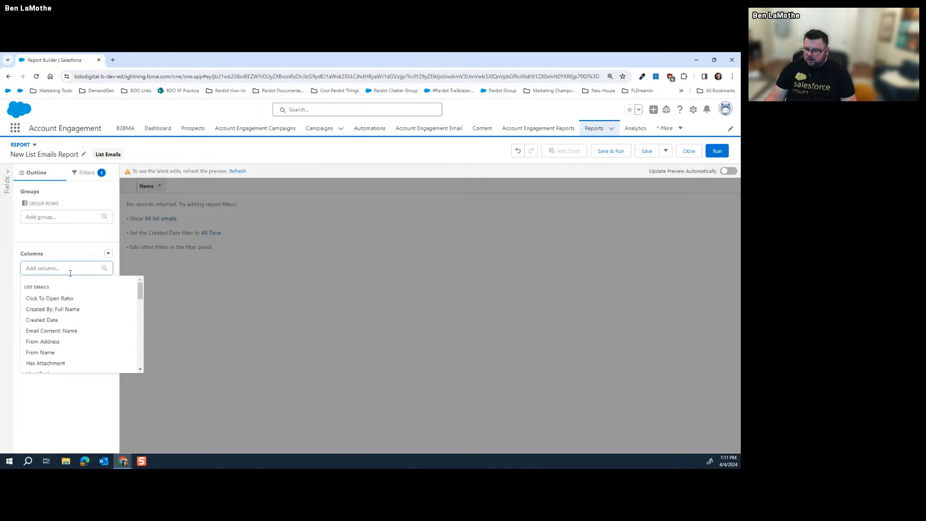
scroll(68, 332, "down", 5)
scroll(68, 332, "down", 3)
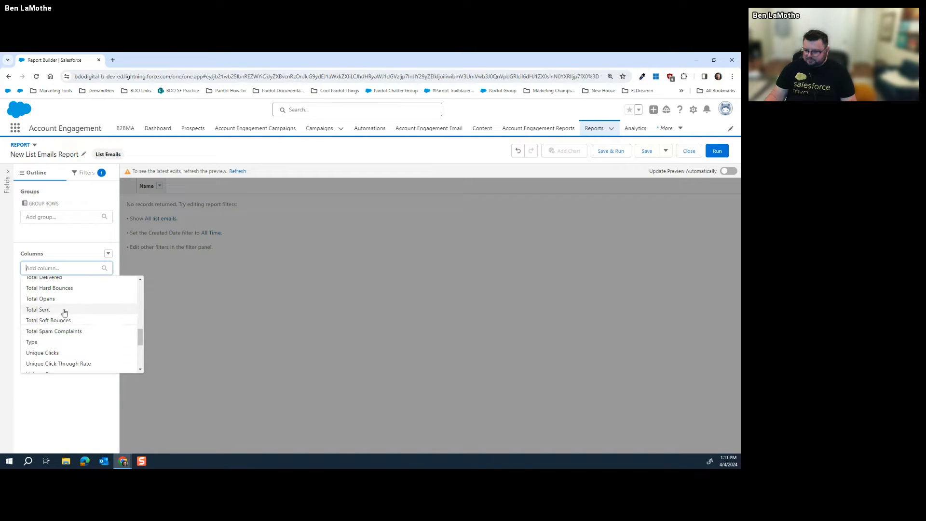
left_click(64, 311)
left_click(83, 268)
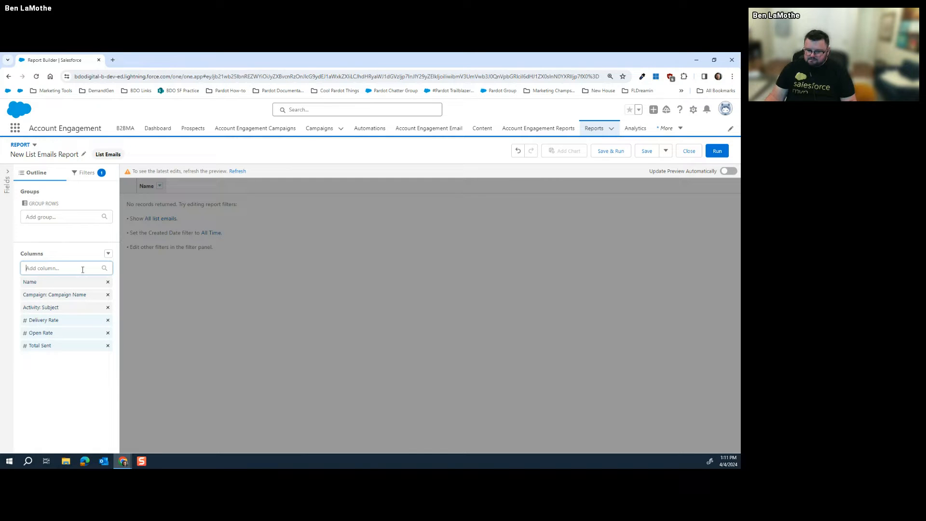
left_click(83, 269)
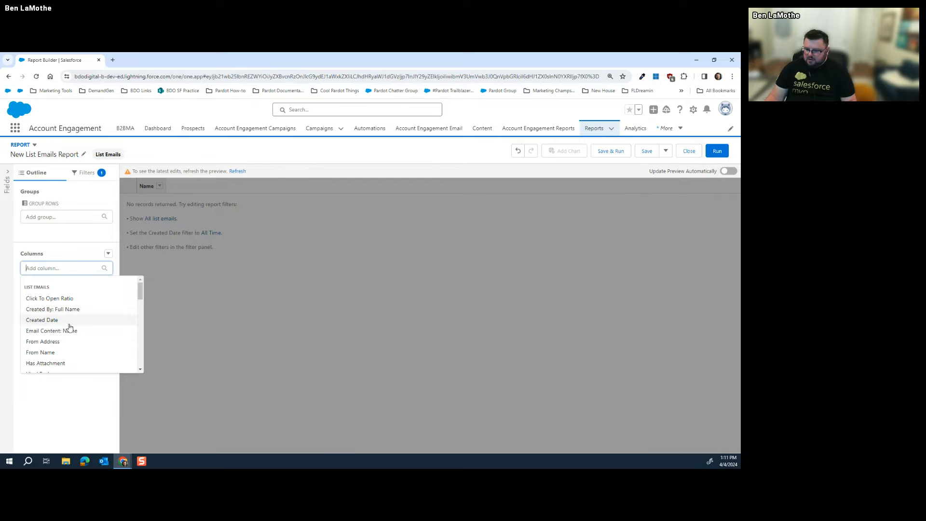
scroll(70, 328, "down", 8)
scroll(71, 329, "down", 1)
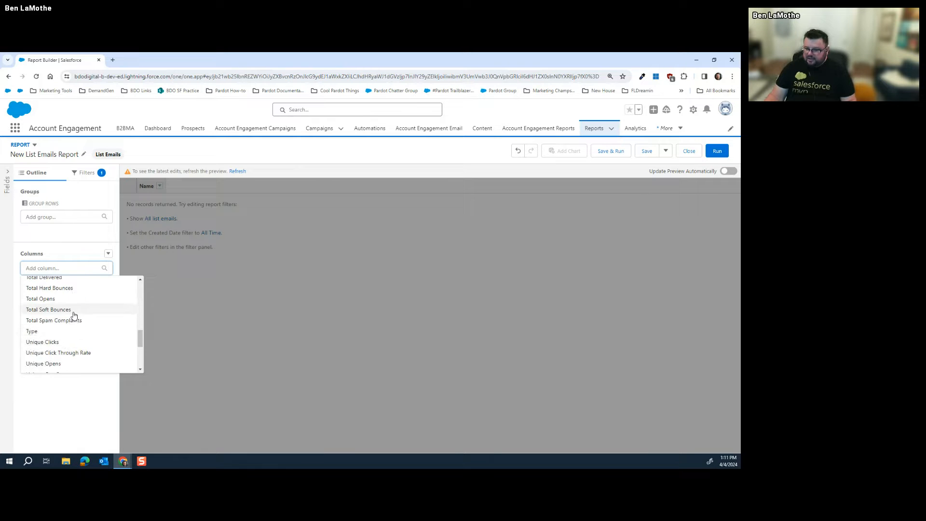
left_click(72, 324)
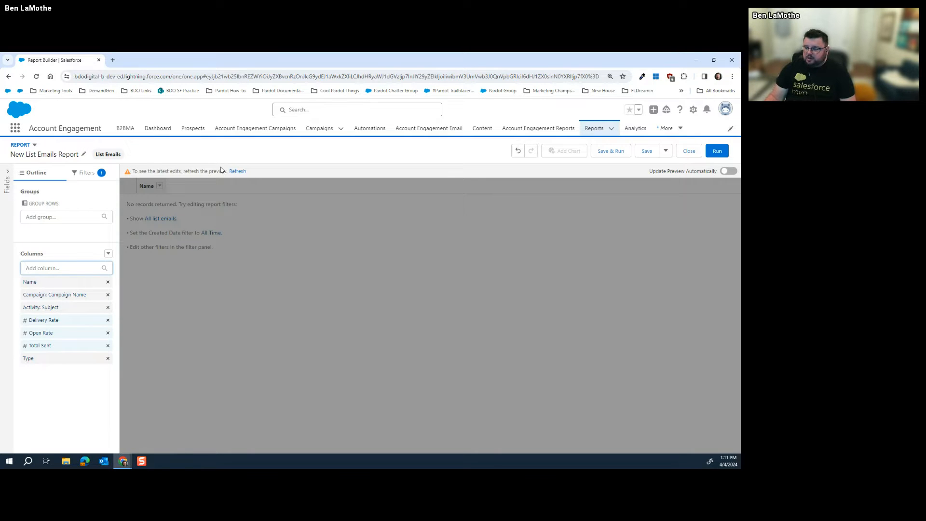
Refresh the List Emails report preview showing its seven columns
left_click(237, 171)
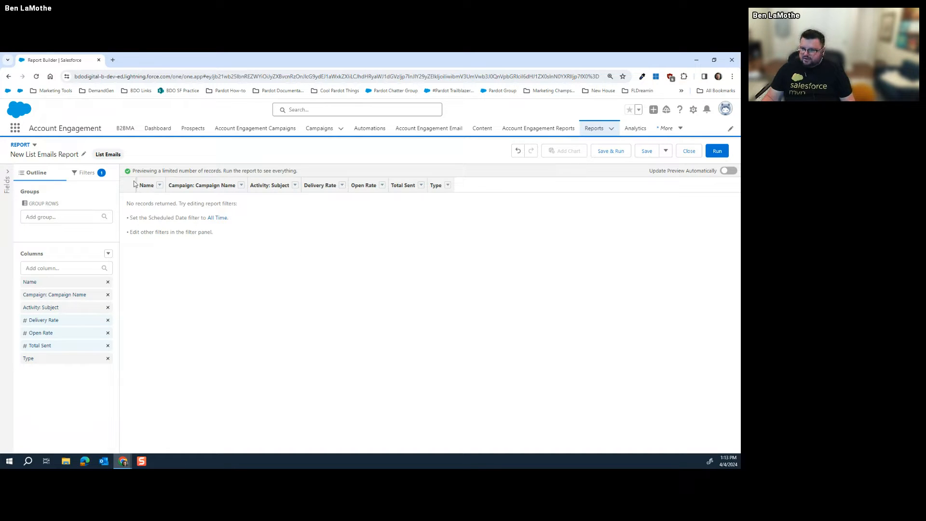
Search globally for your own user record, open it, and discard the unsaved report
left_click(693, 110)
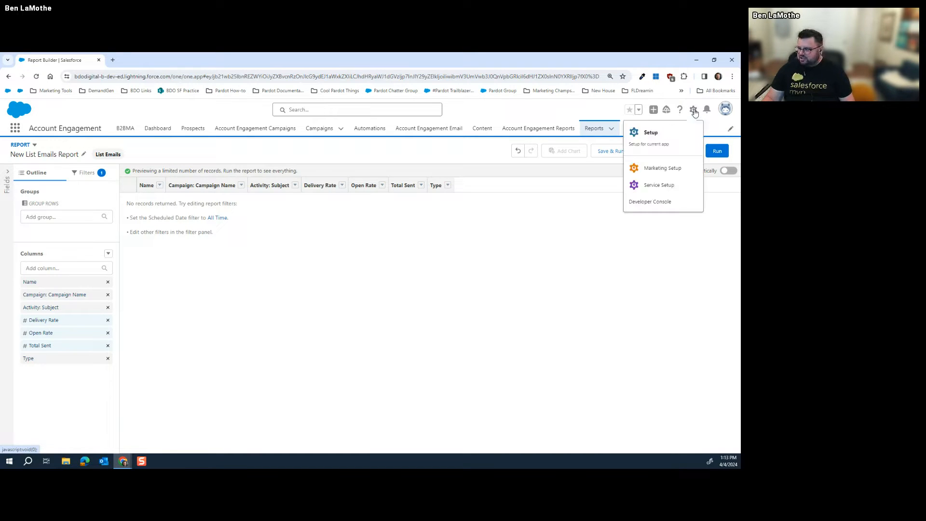
left_click(357, 109)
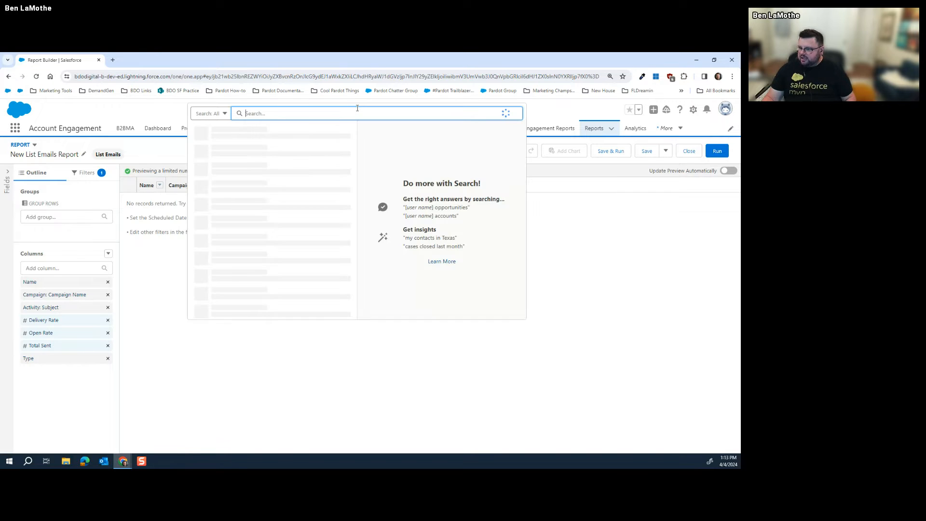
type("bebn")
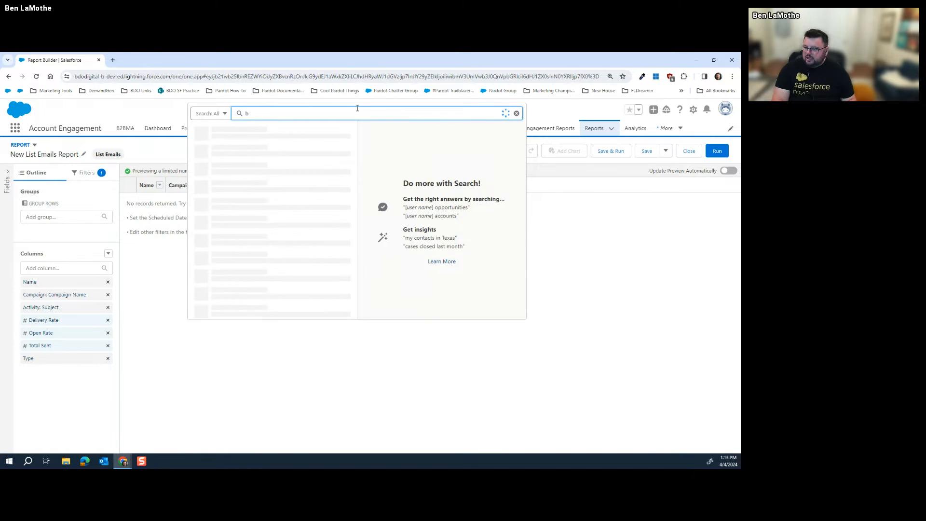
key("BackSpace")
type("n")
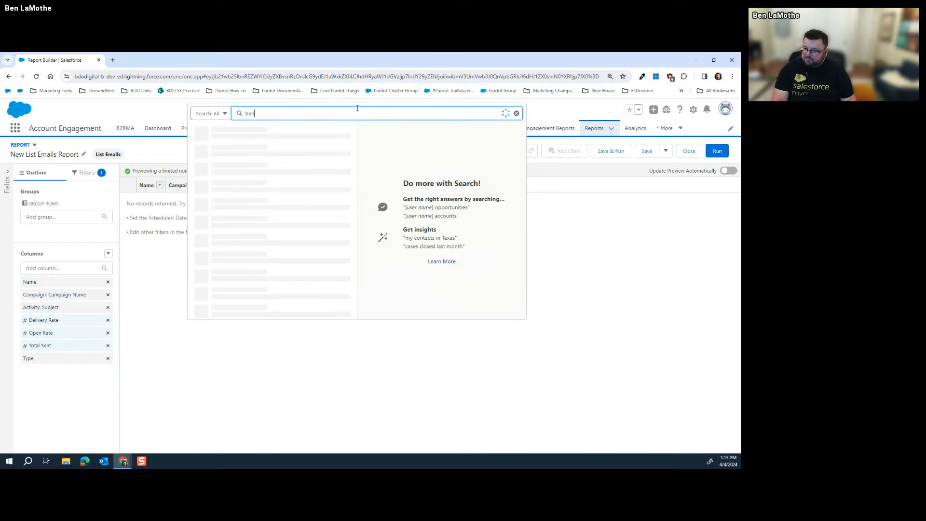
left_click(223, 185)
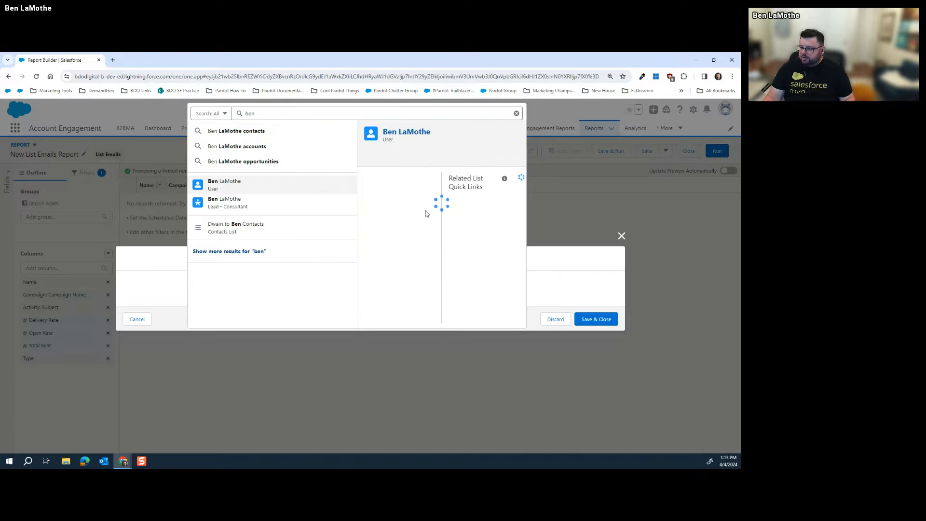
left_click(556, 319)
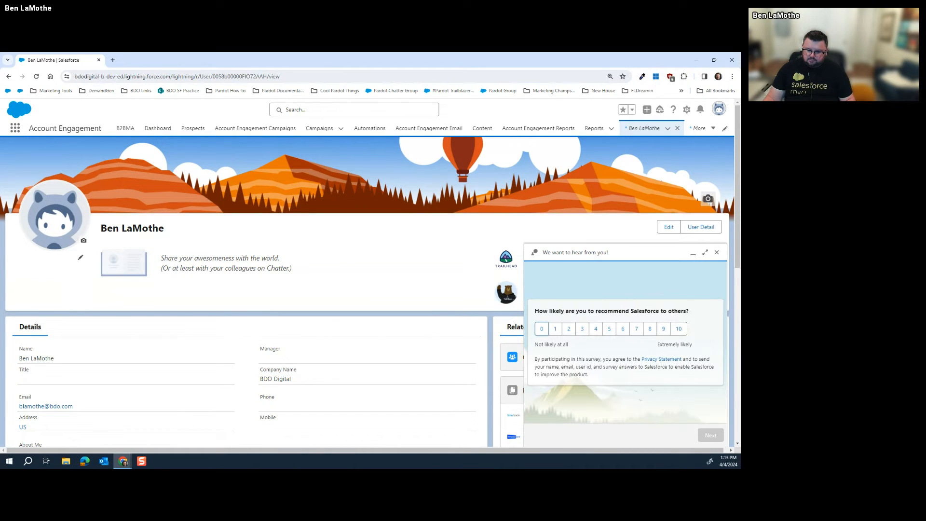
scroll(375, 309, "down", 2)
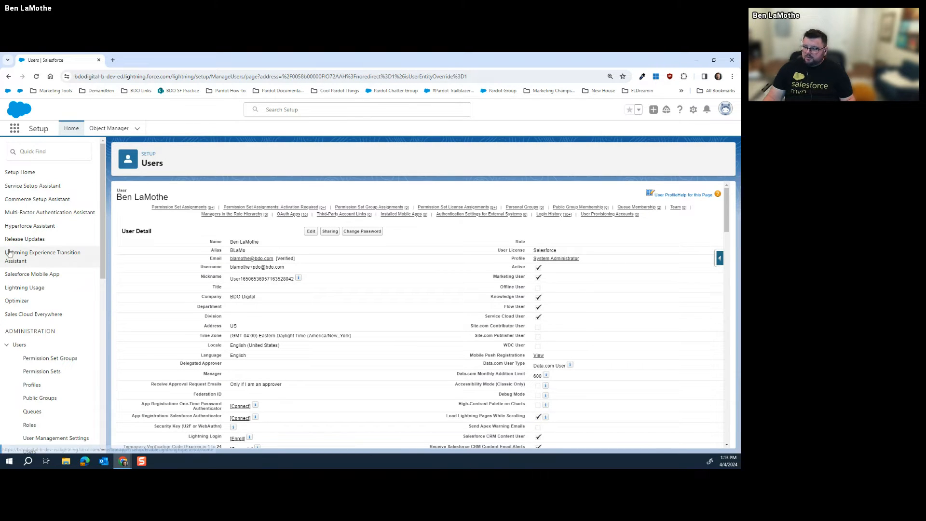
left_click(181, 207)
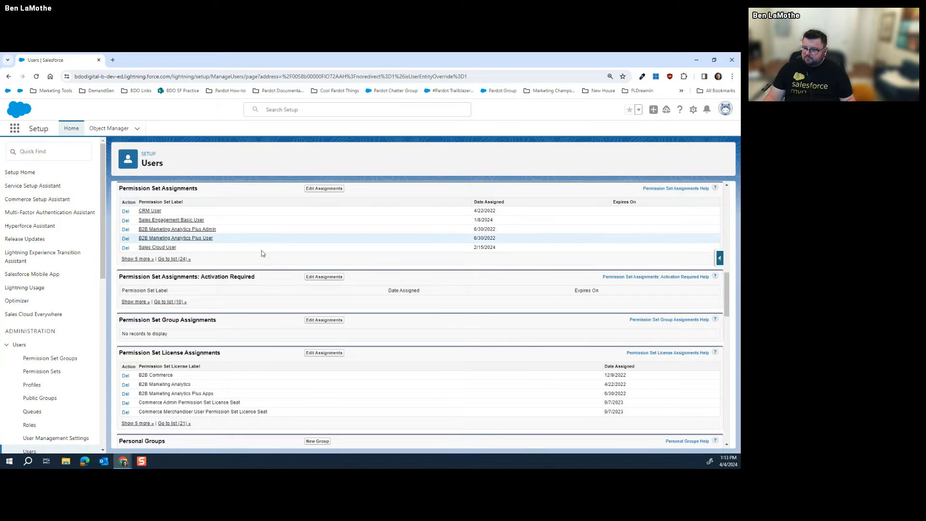
left_click(138, 259)
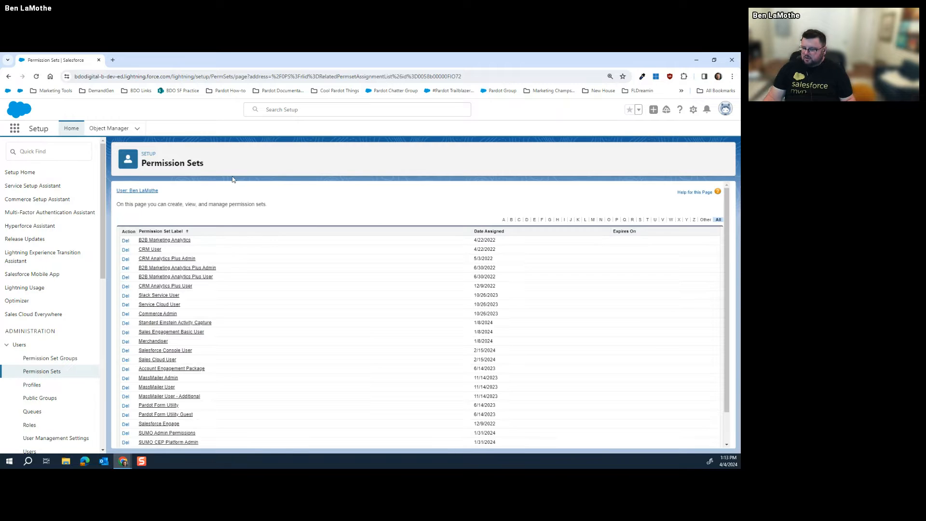
scroll(268, 268, "down", 1)
scroll(268, 268, "down", 1)
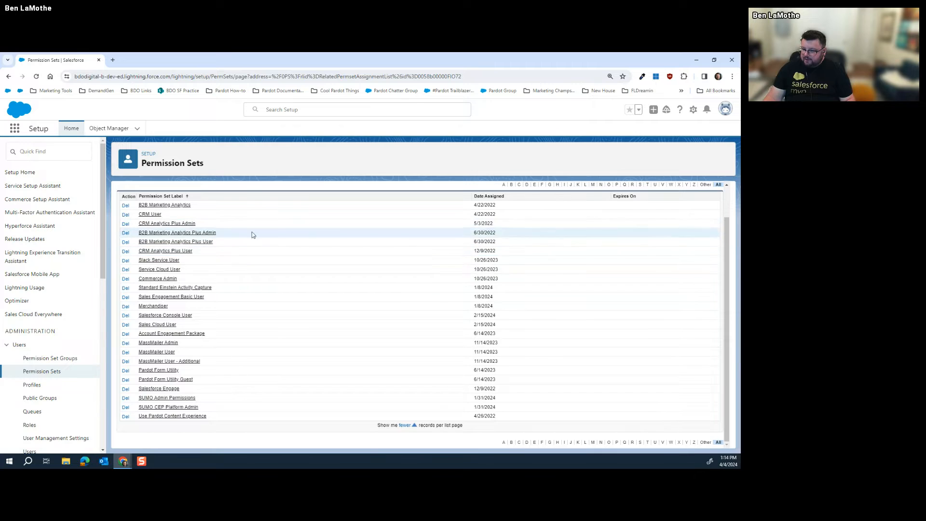
scroll(261, 279, "up", 2)
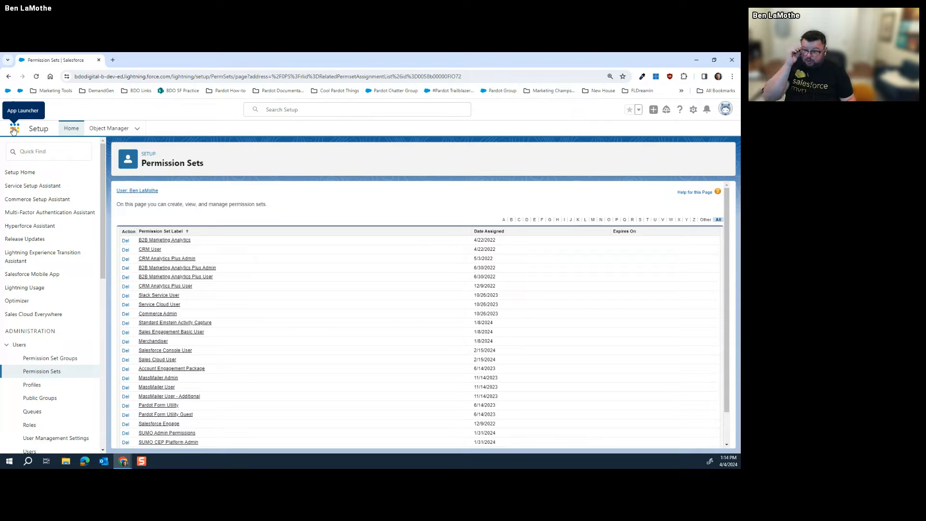
left_click(9, 76)
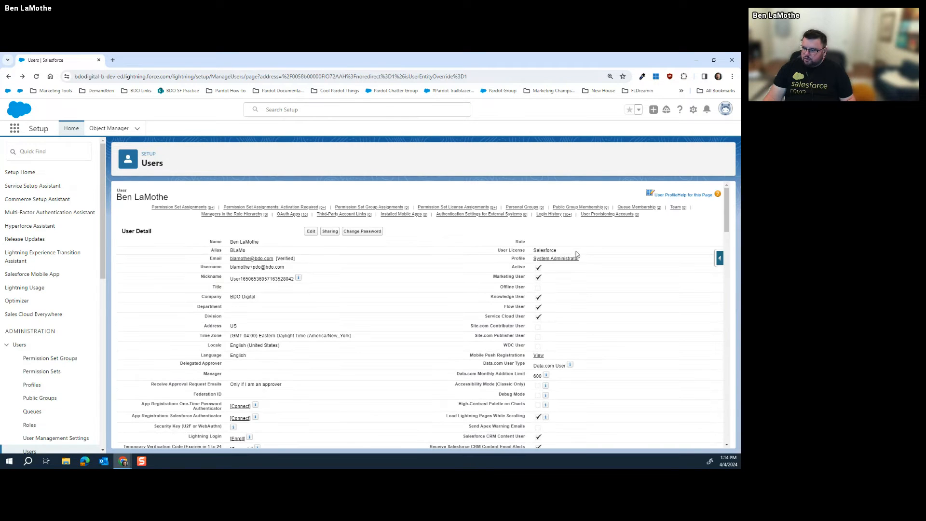
Open the System Administrator profile's List Emails object settings (tab Default On, List Email Layout)
left_click(562, 261)
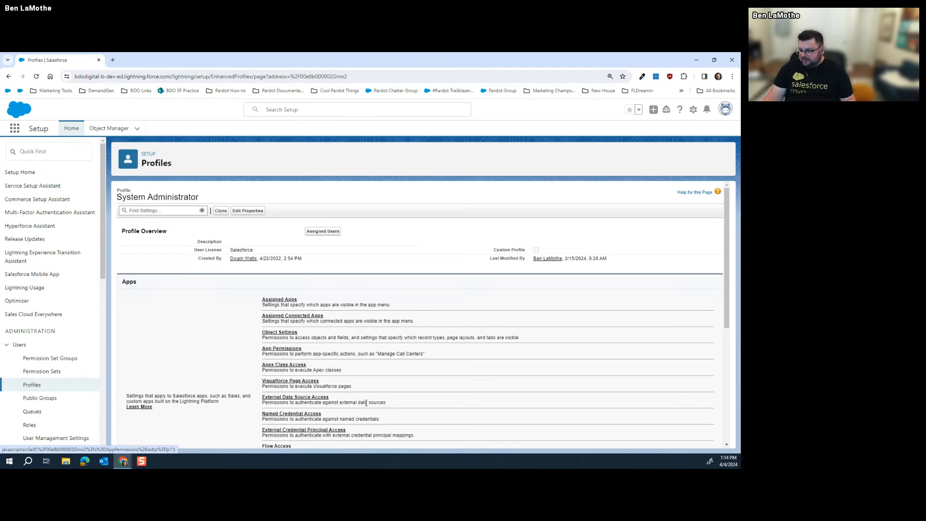
left_click(286, 335)
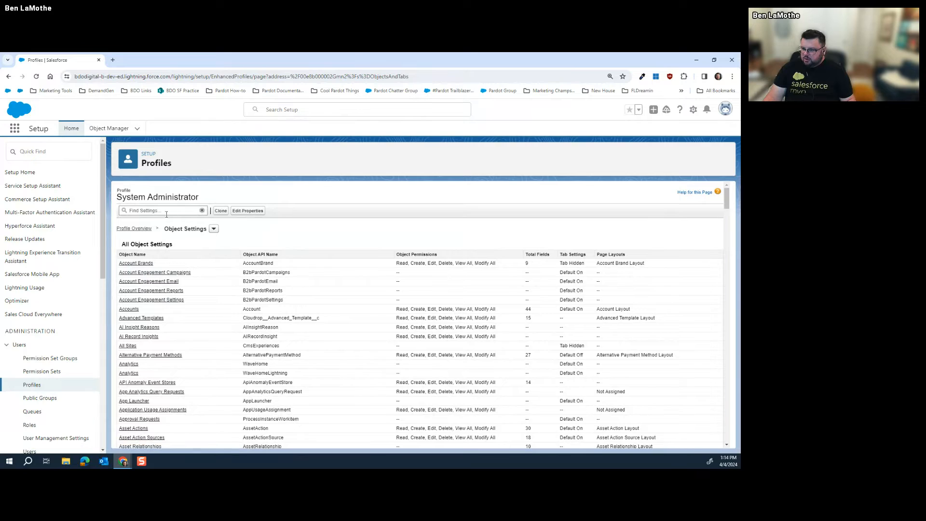
scroll(169, 241, "down", 7)
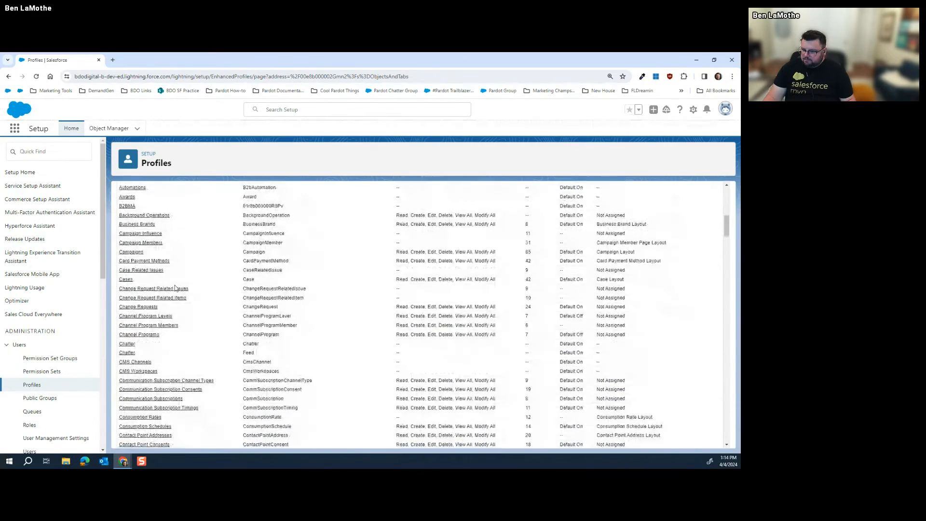
scroll(176, 288, "down", 4)
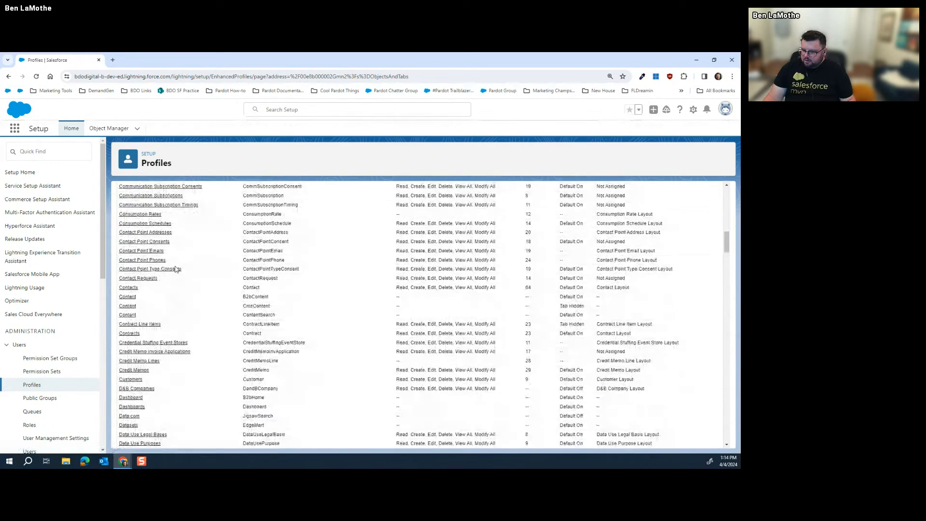
scroll(176, 268, "down", 5)
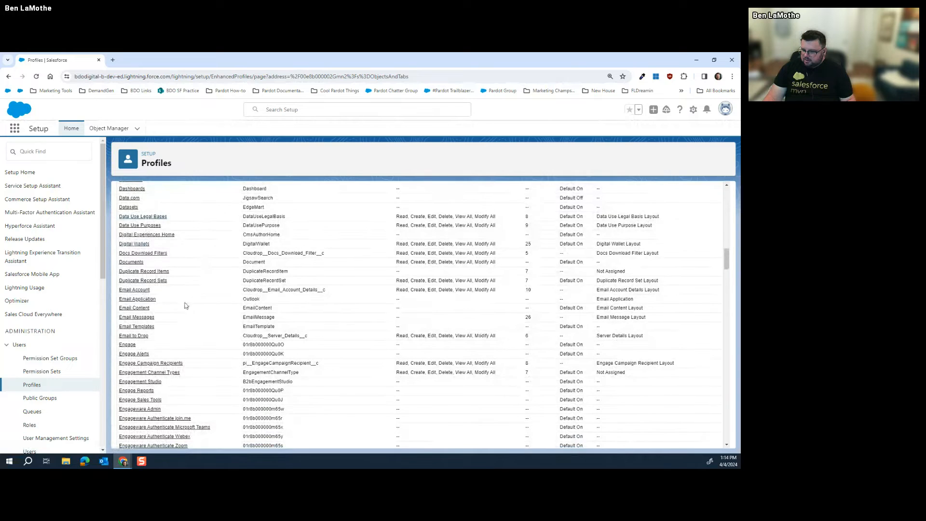
scroll(183, 305, "down", 10)
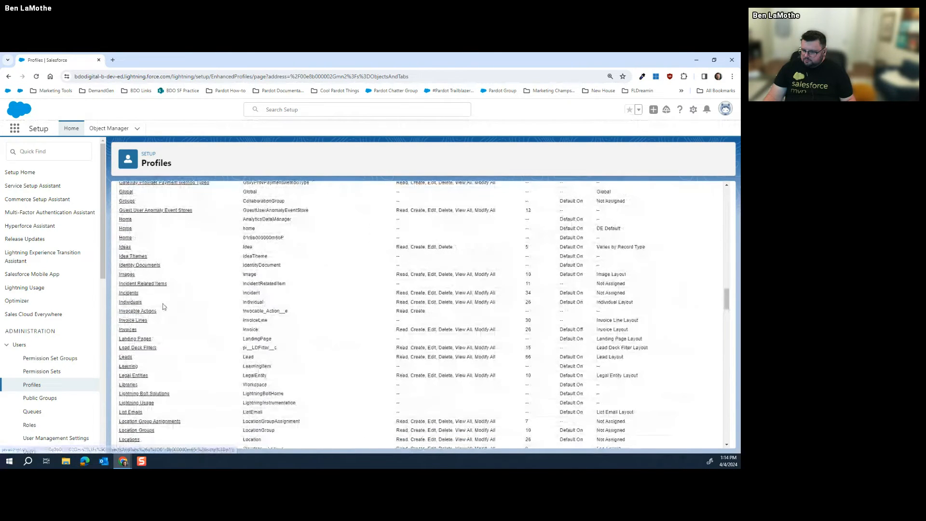
scroll(160, 338, "down", 2)
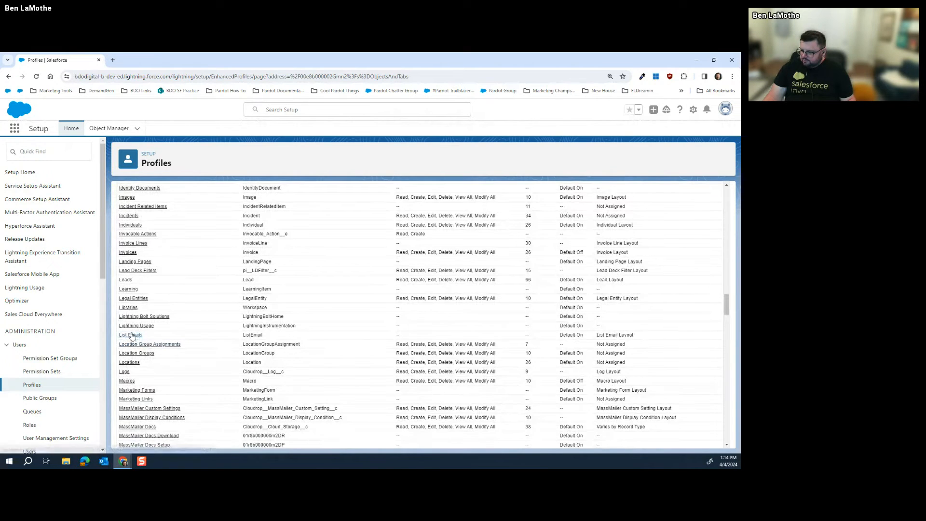
left_click(132, 336)
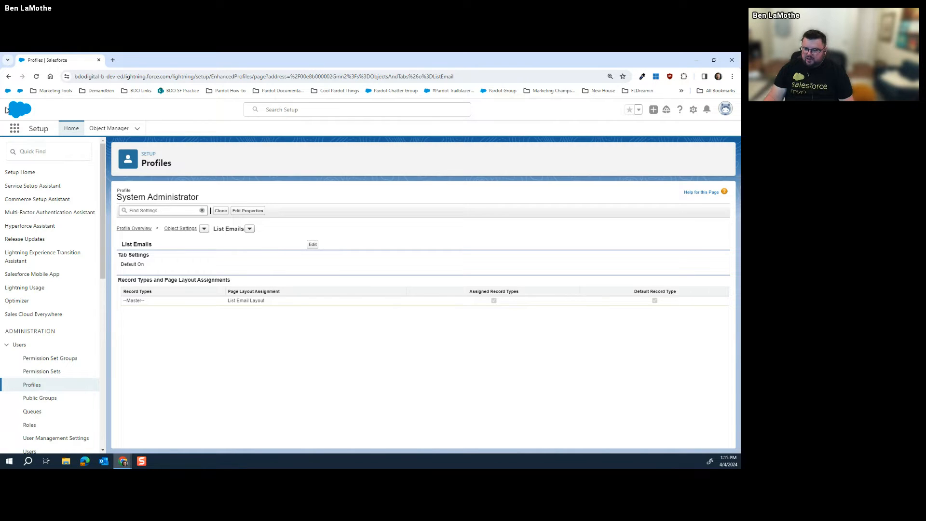
left_click(15, 127)
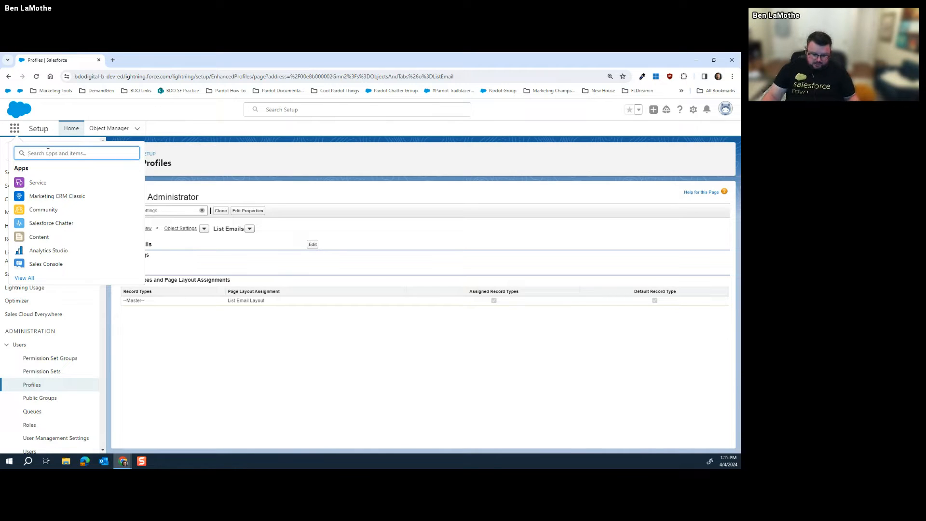
Switch to Account Engagement and show the Salesforce.com connector's actions in Connectors settings
type("acc")
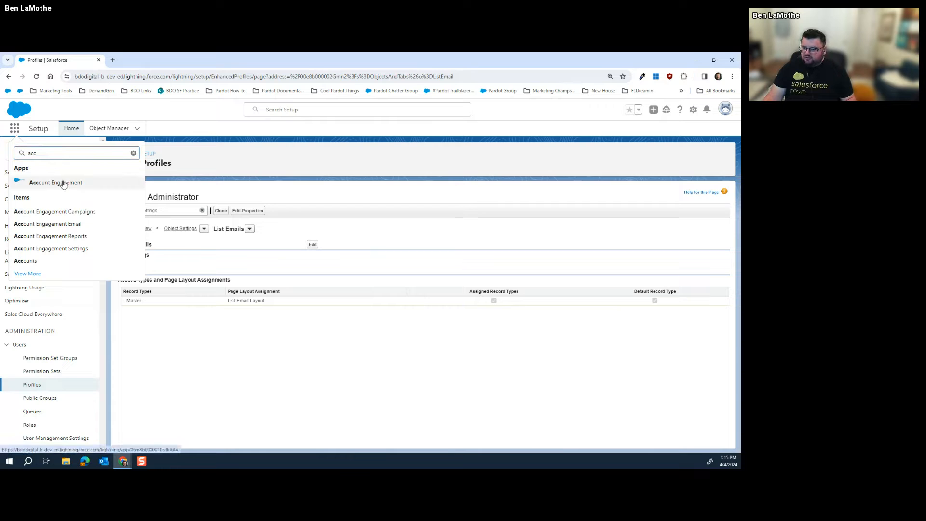
left_click(64, 183)
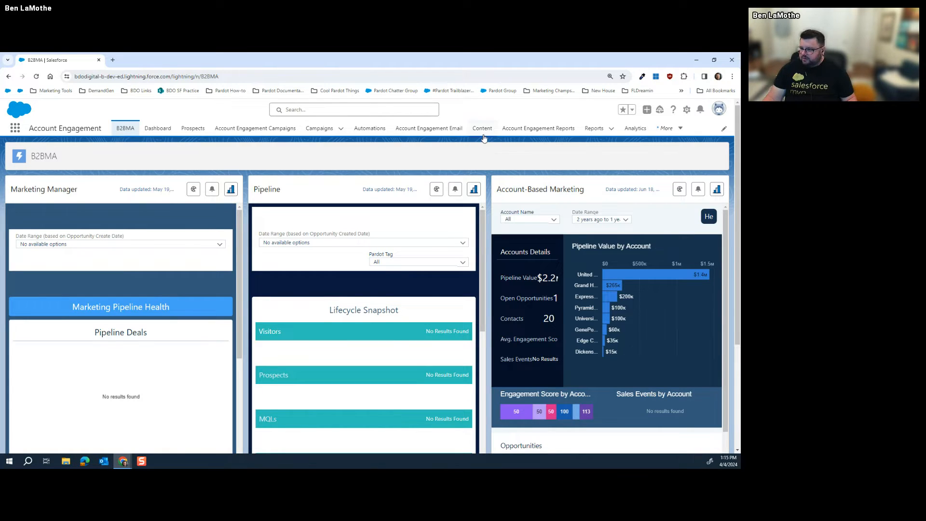
left_click(667, 128)
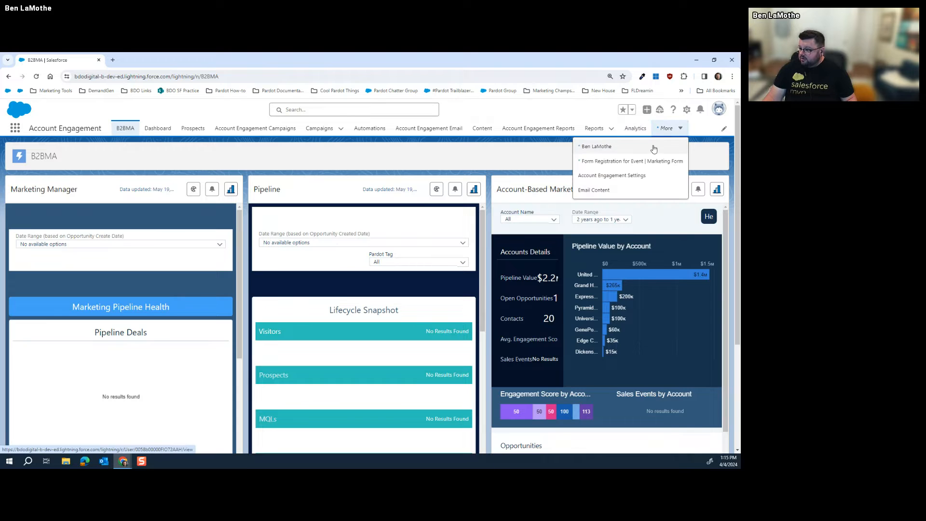
left_click(619, 175)
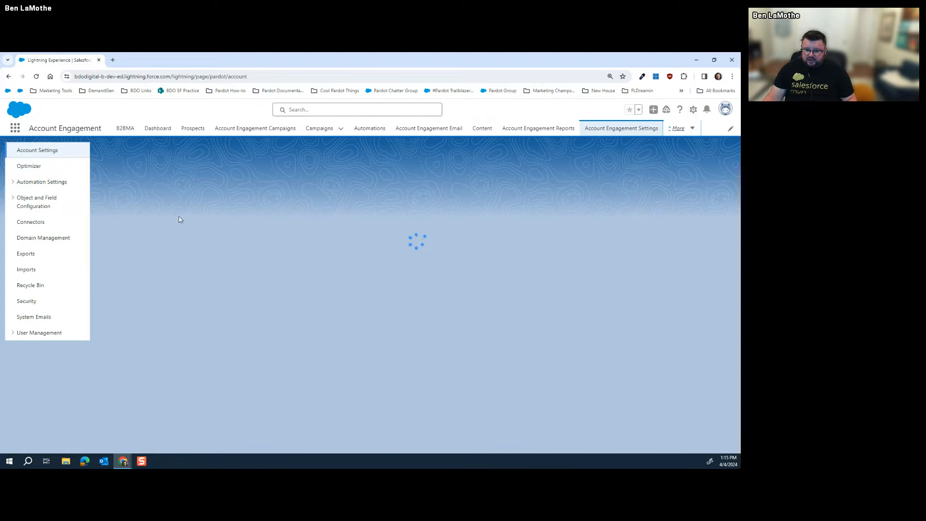
left_click(30, 223)
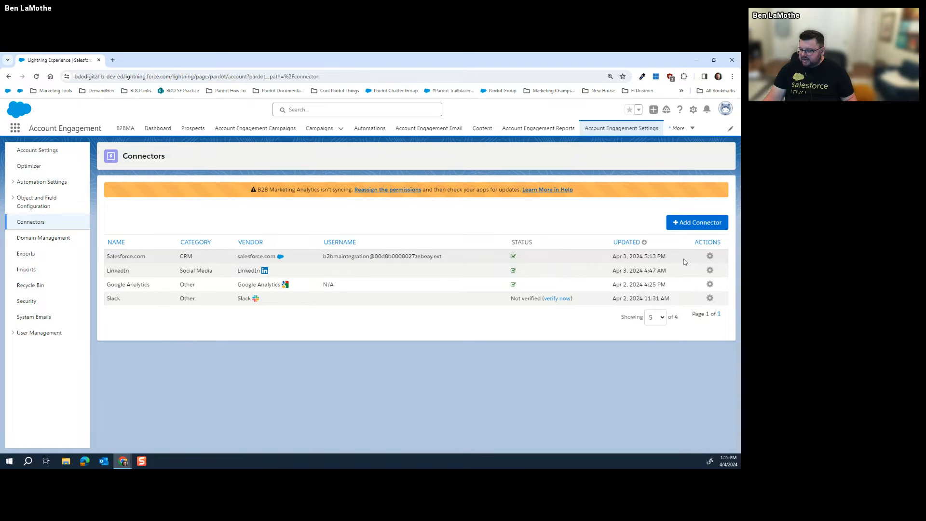
left_click(710, 256)
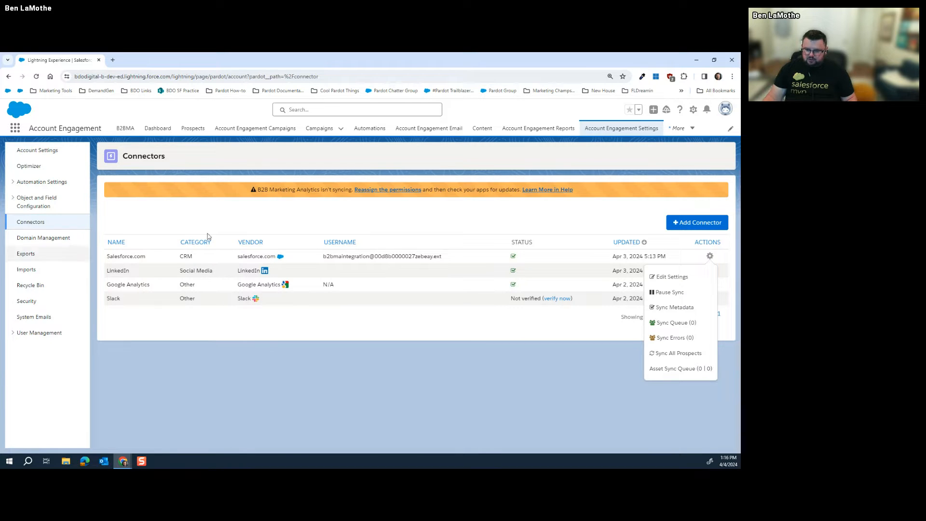
Dismiss the connector actions and return to the Salesforce Setup home page
left_click(610, 185)
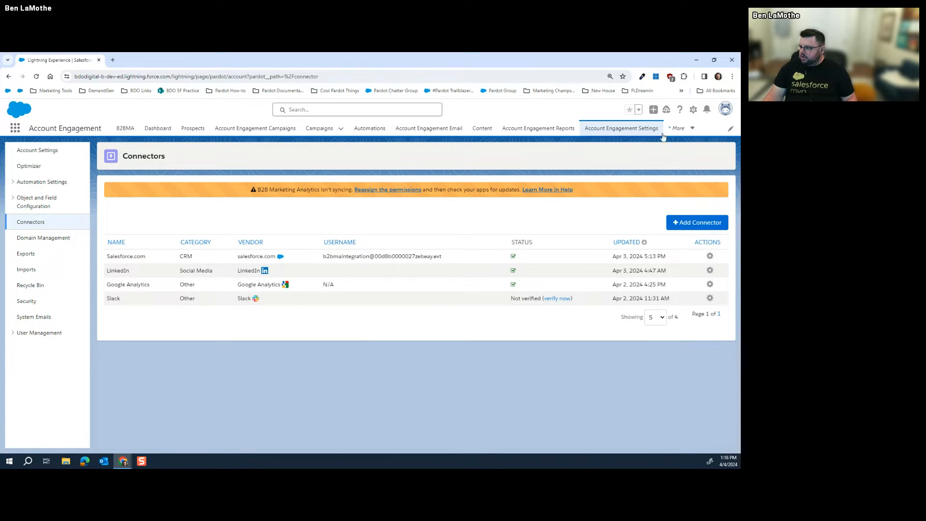
left_click(692, 111)
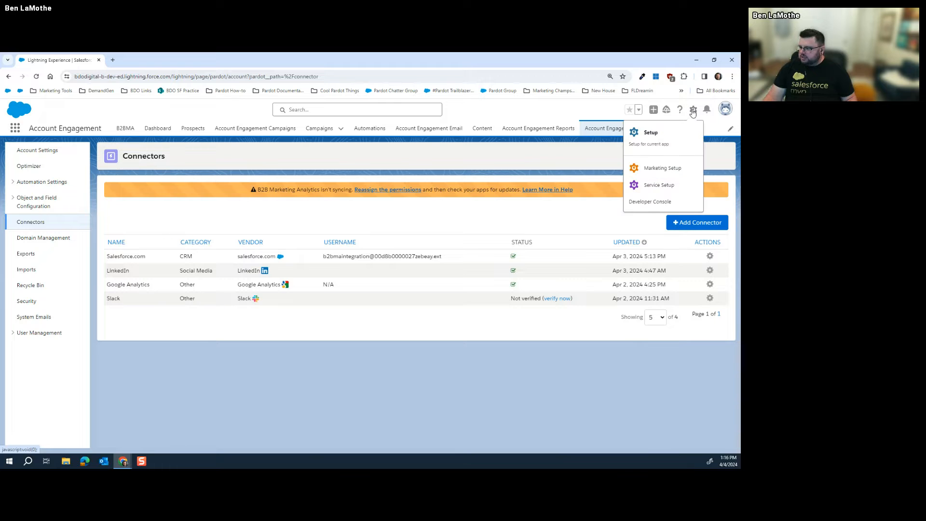
left_click(660, 137)
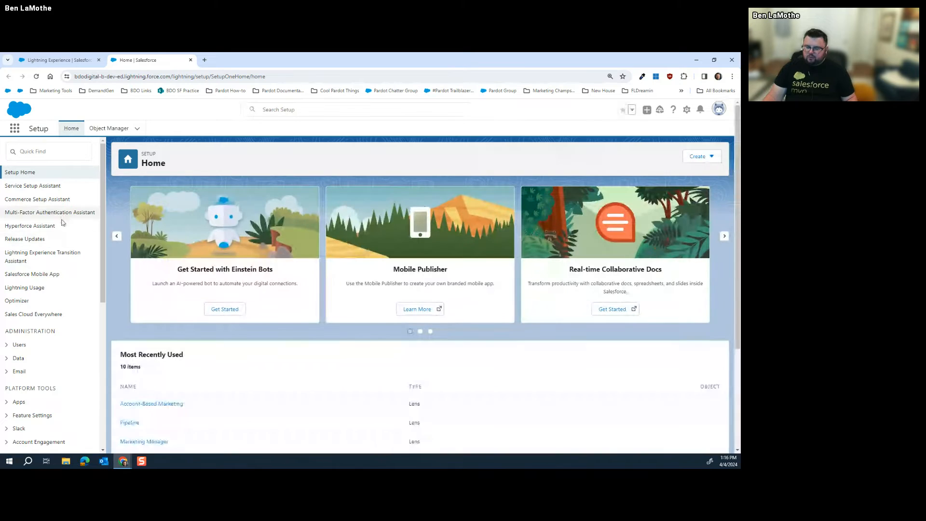
Find Report Types with Quick Find 'repor' and start a New Custom Report Type
left_click(57, 153)
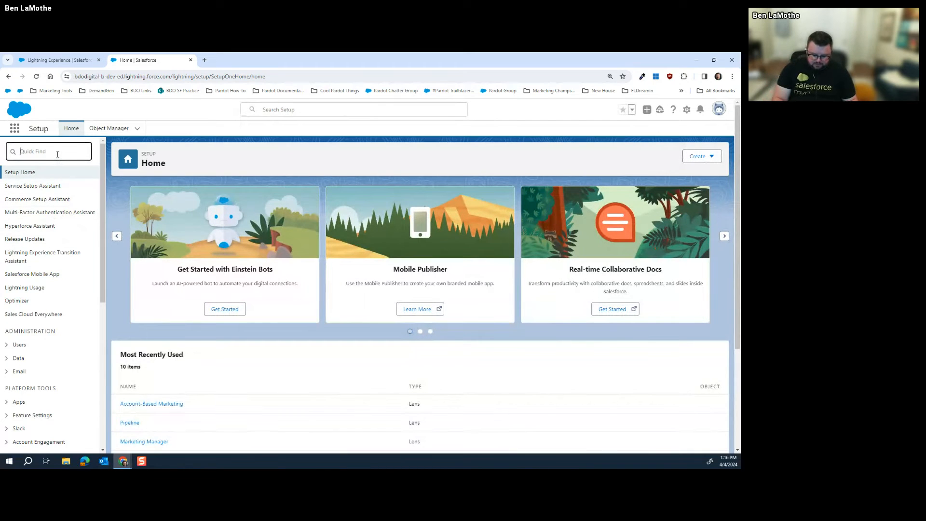
type("repor")
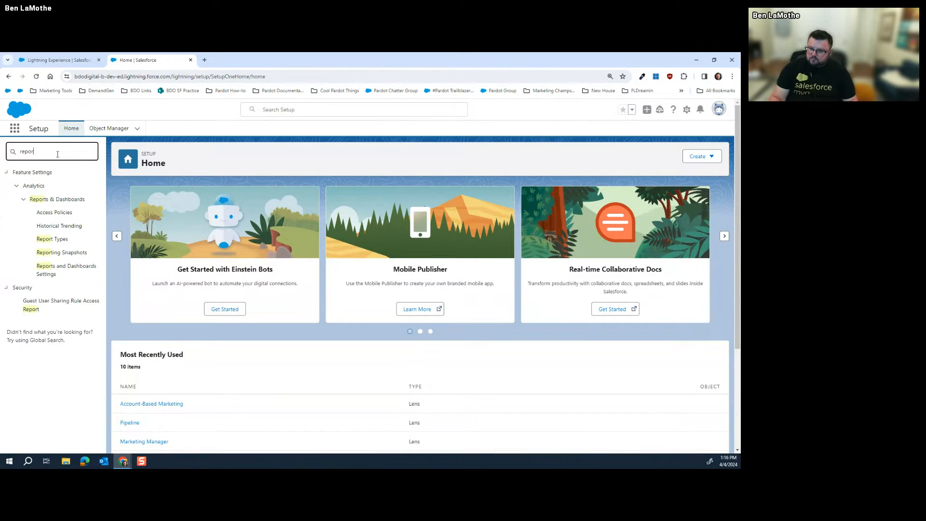
left_click(57, 238)
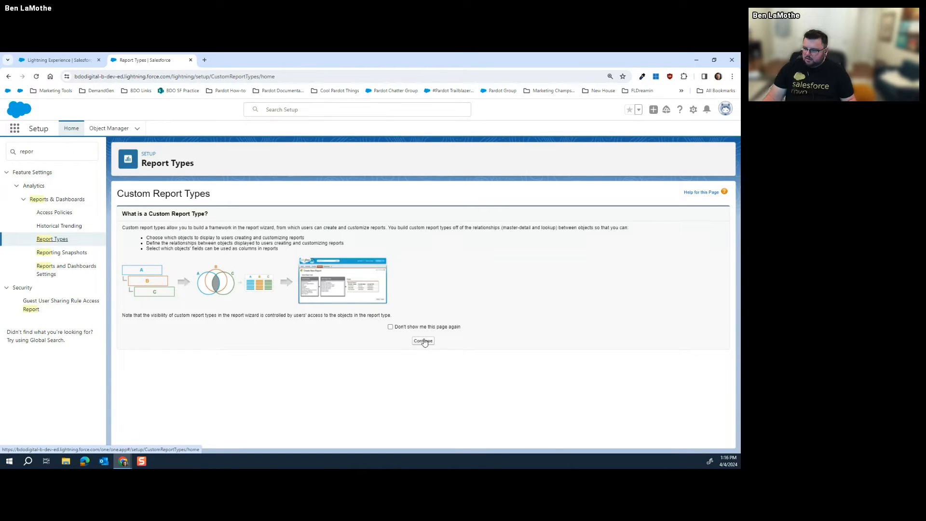
left_click(423, 341)
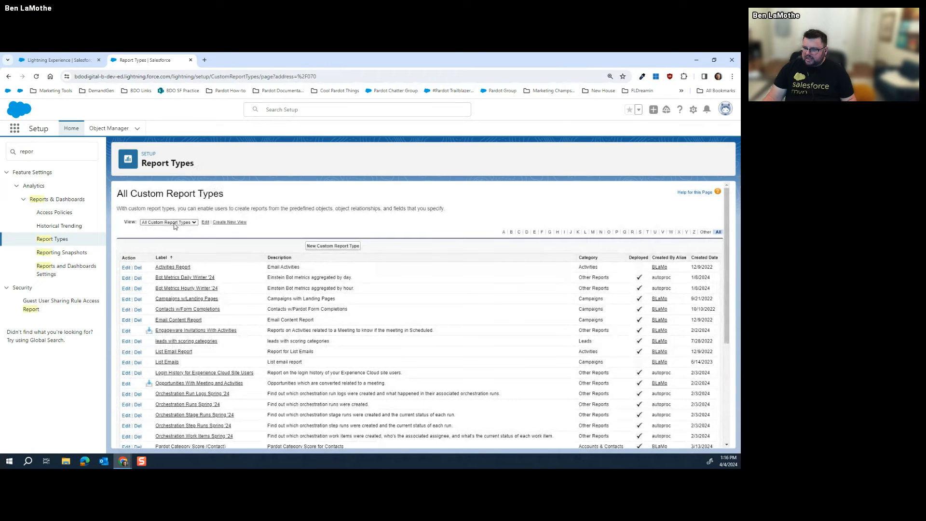
left_click(329, 246)
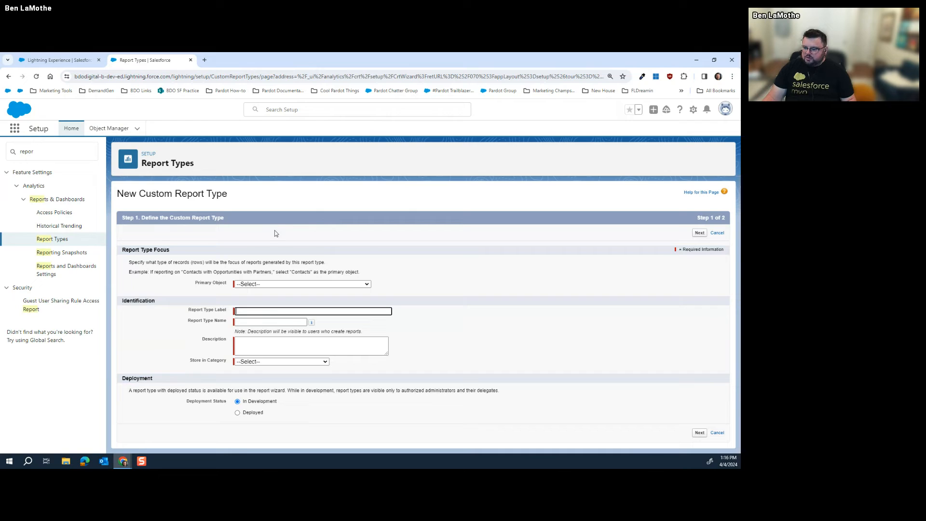
Choose Marketing Forms as the report type's primary object
left_click(286, 284)
scroll(289, 309, "down", 5)
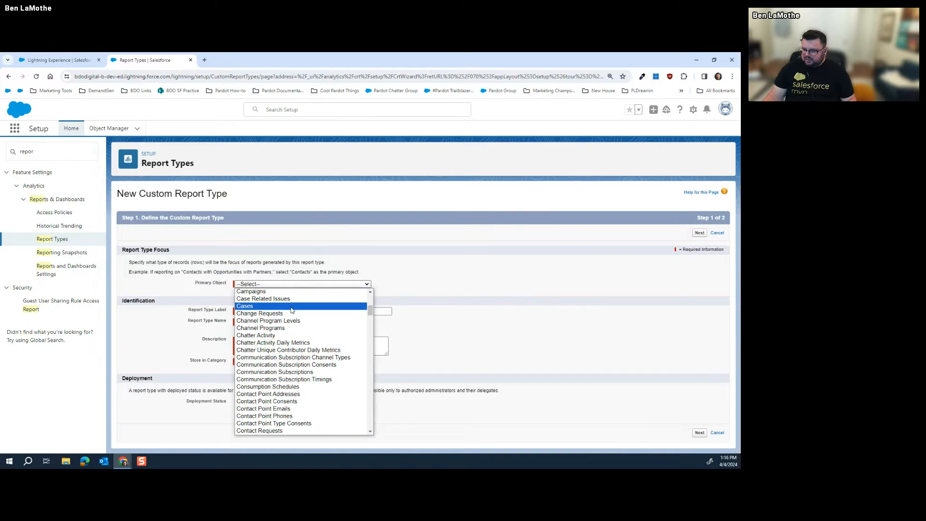
scroll(292, 310, "down", 15)
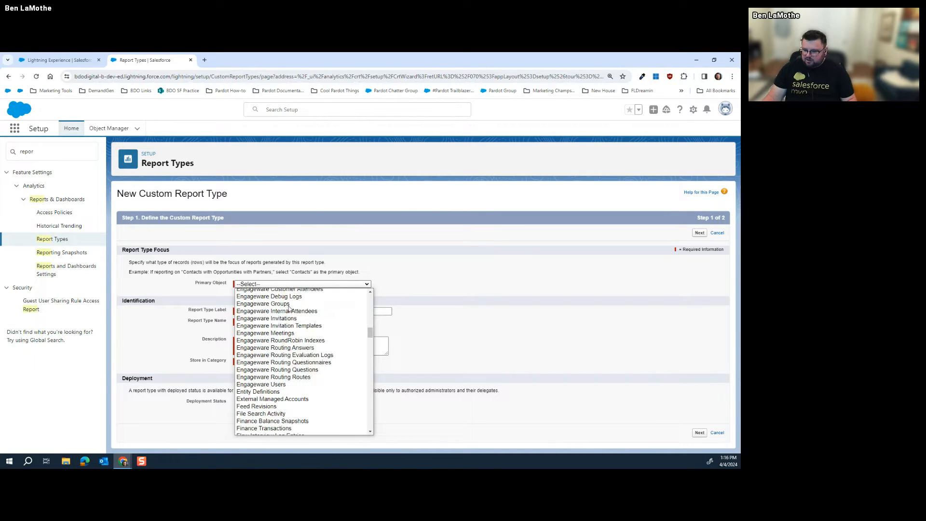
scroll(289, 309, "down", 12)
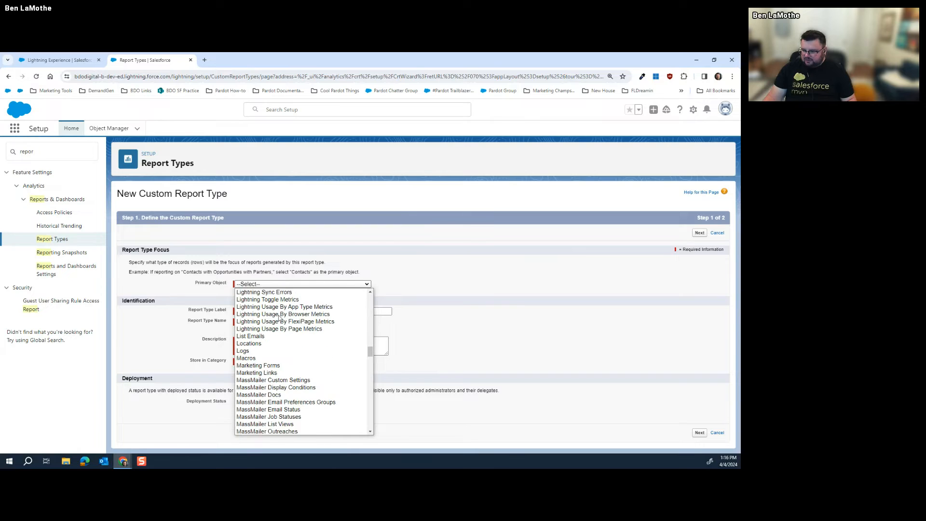
scroll(279, 318, "down", 4)
scroll(279, 319, "up", 3)
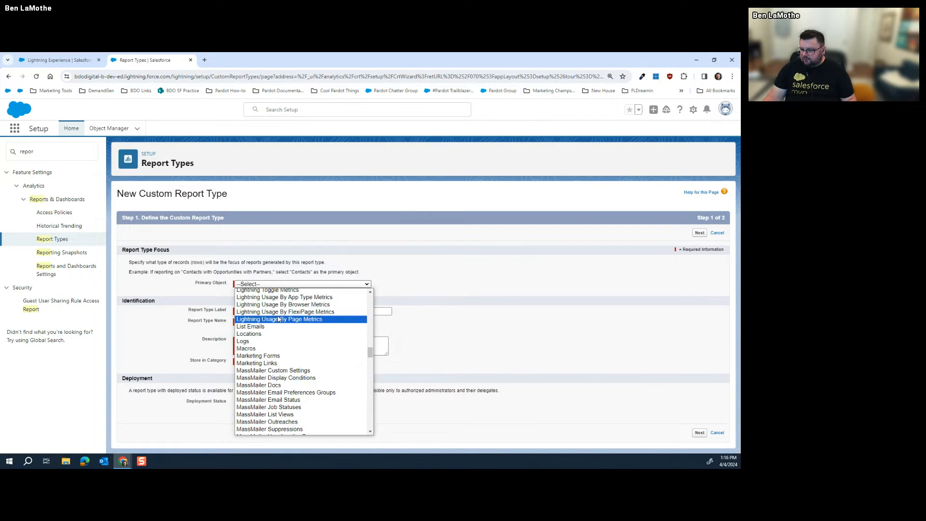
left_click(273, 356)
left_click(323, 312)
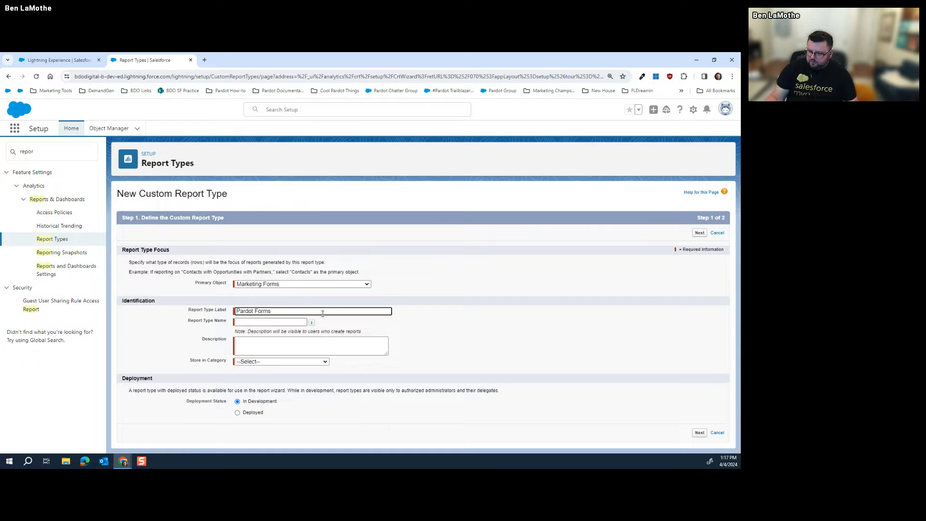
Label it Pardot Forms, describe it 'Report on Pardot Forms', store under Leads, and mark Deployed
key("Tab")
left_click(352, 338)
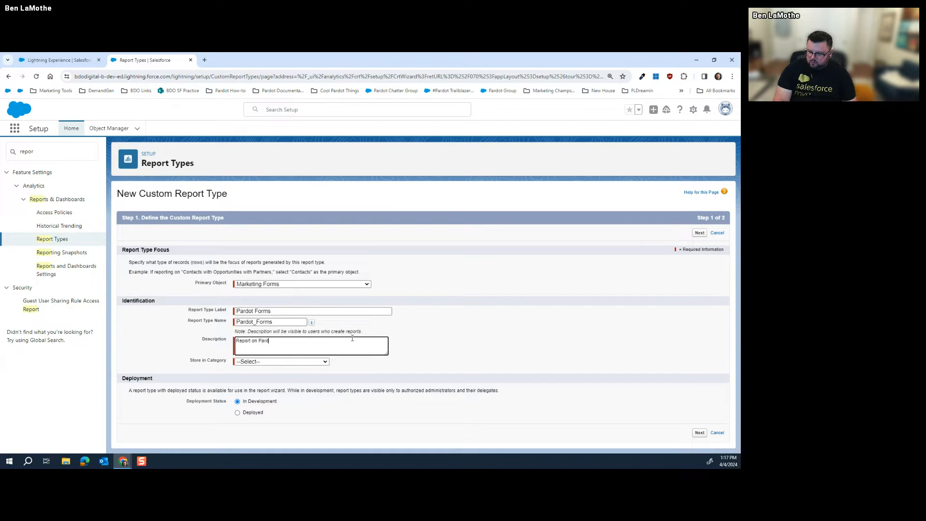
left_click(290, 361)
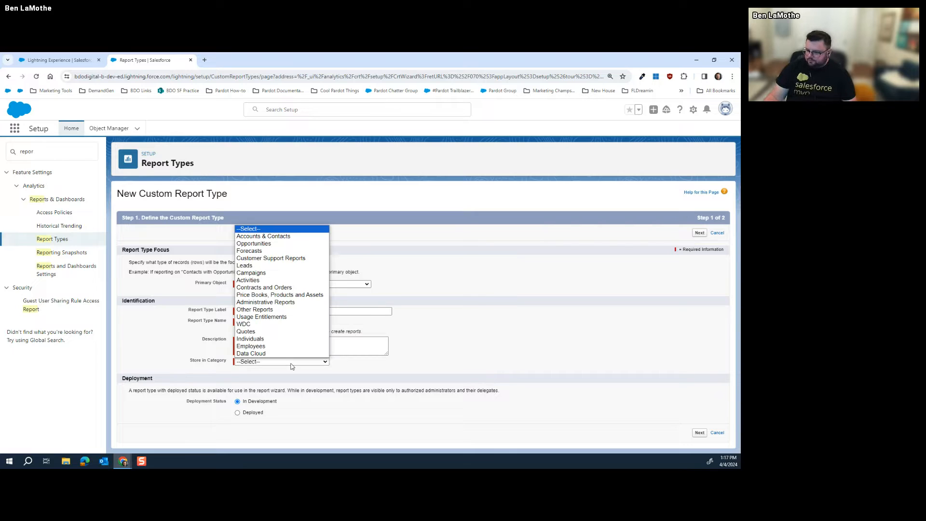
left_click(260, 268)
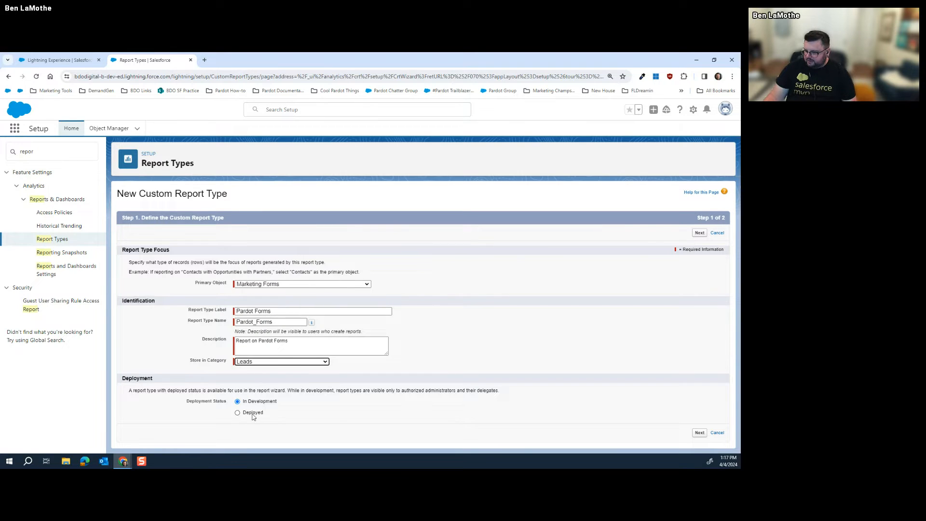
left_click(253, 414)
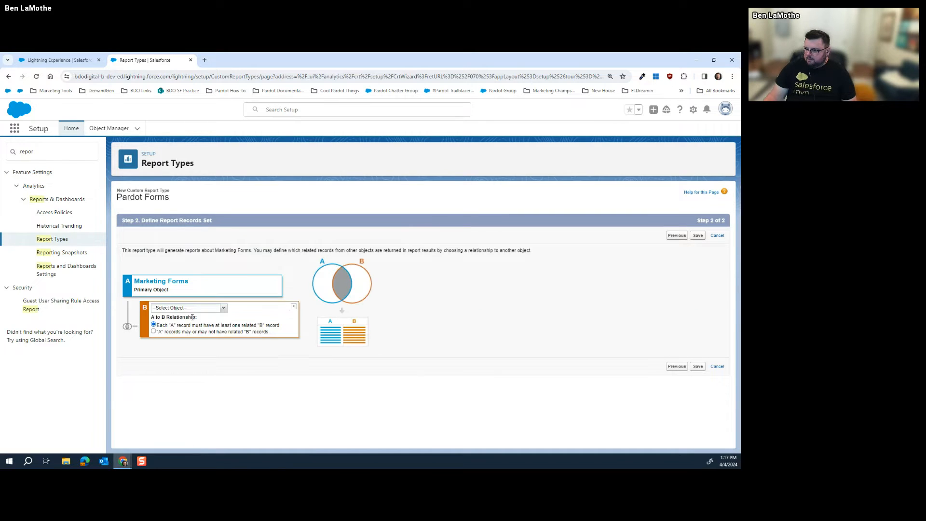
Relate Marketing Form Feed as object B and Comments as object C
left_click(221, 309)
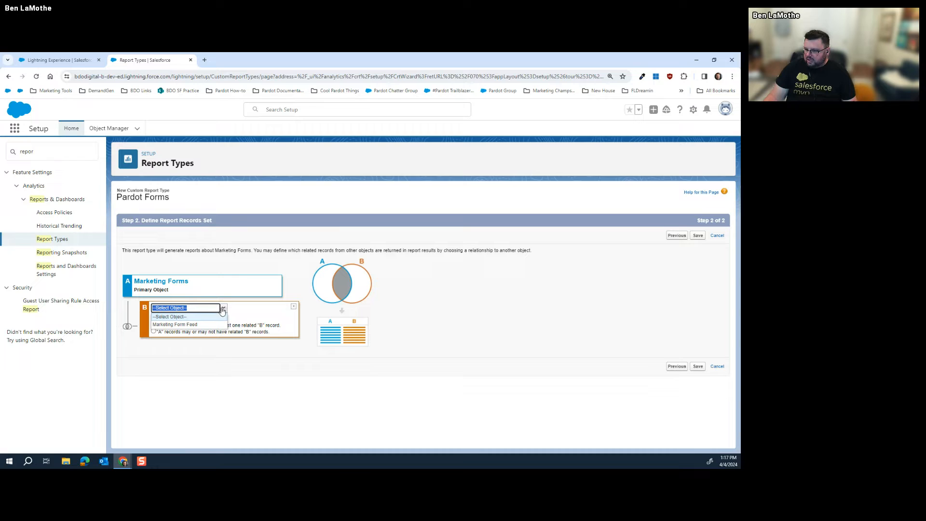
left_click(223, 309)
left_click(225, 308)
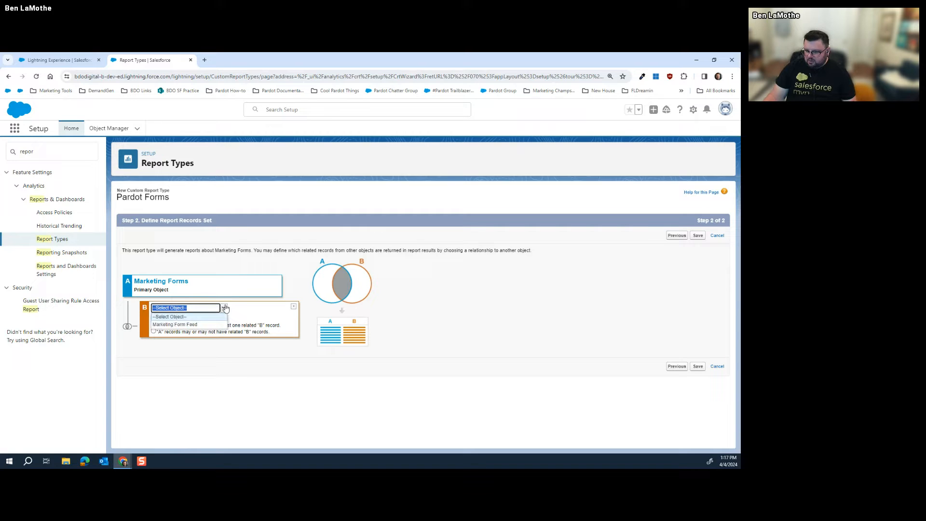
left_click(225, 308)
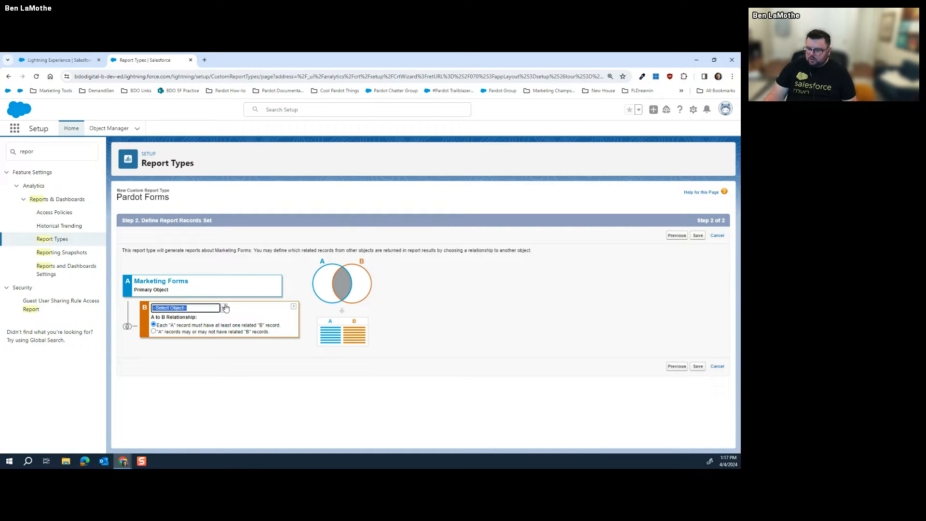
left_click(225, 308)
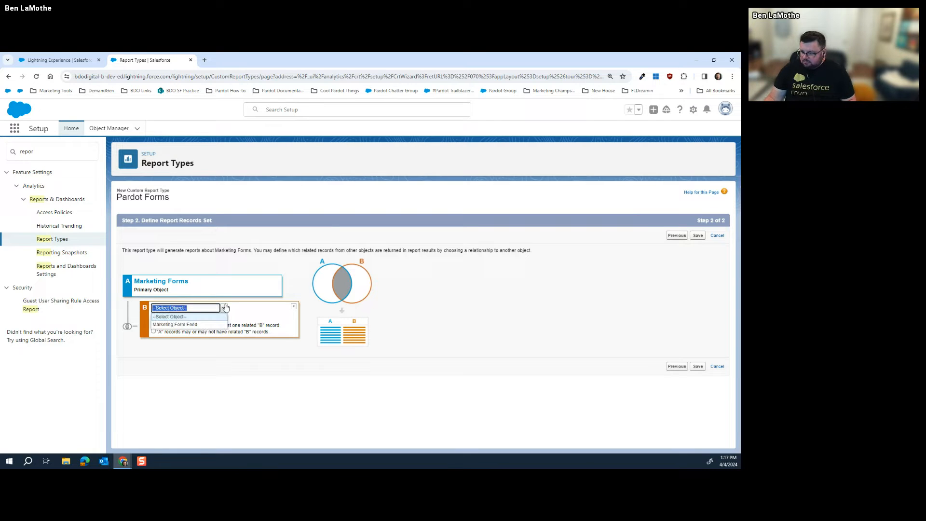
left_click(198, 327)
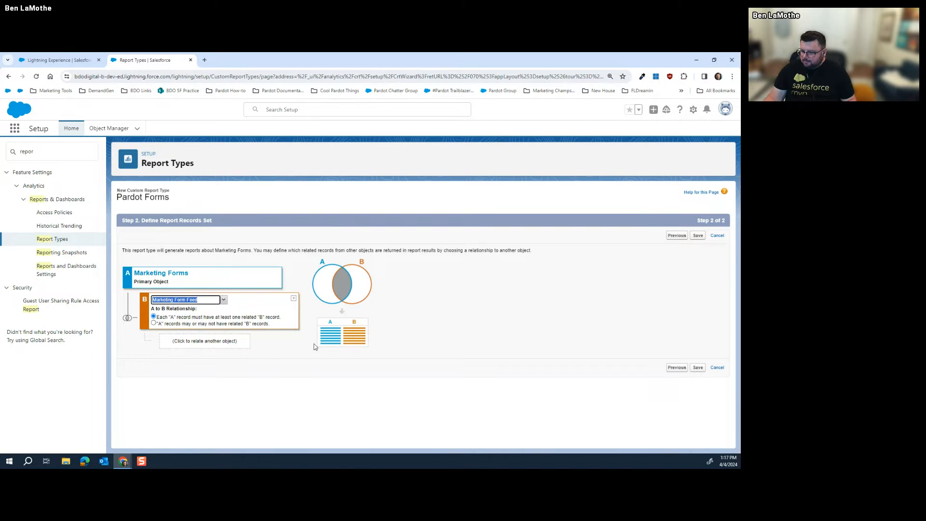
left_click(236, 342)
left_click(240, 340)
left_click(243, 356)
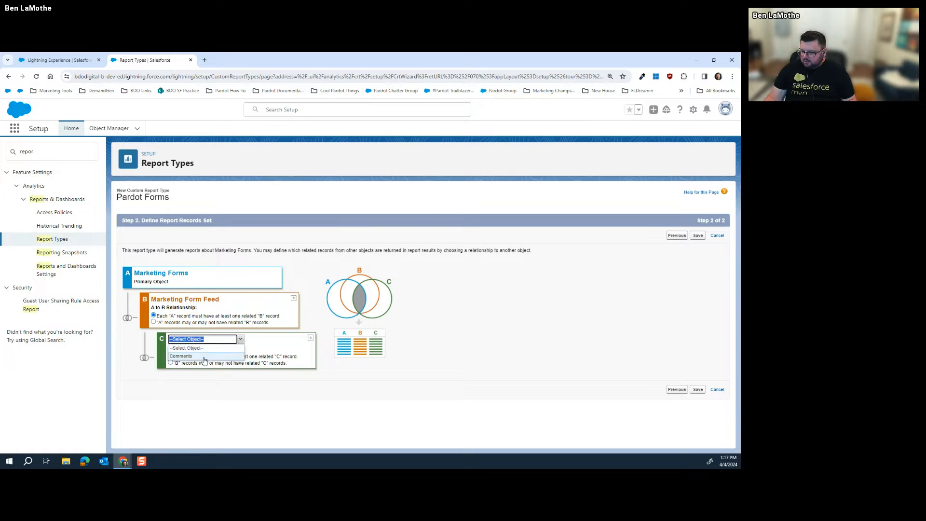
Remove both related objects and save the report type with Marketing Forms only
left_click(547, 342)
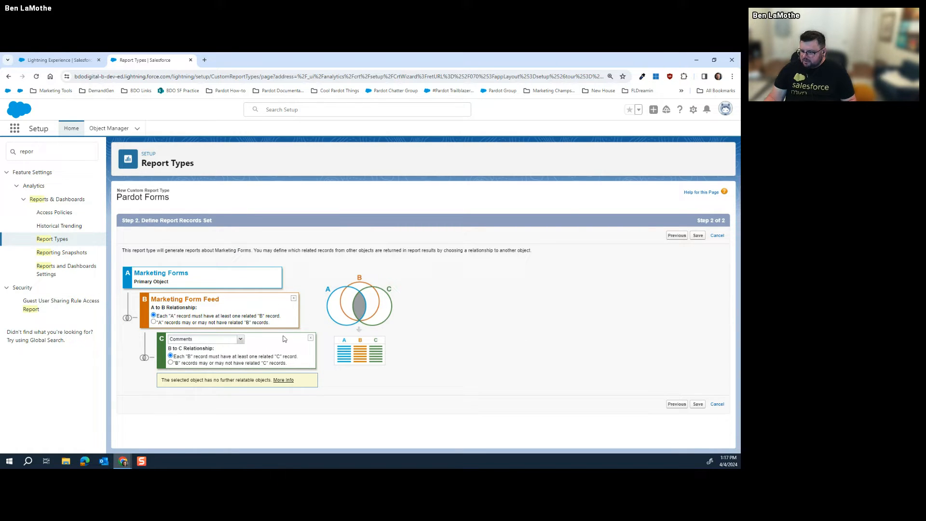
left_click(311, 338)
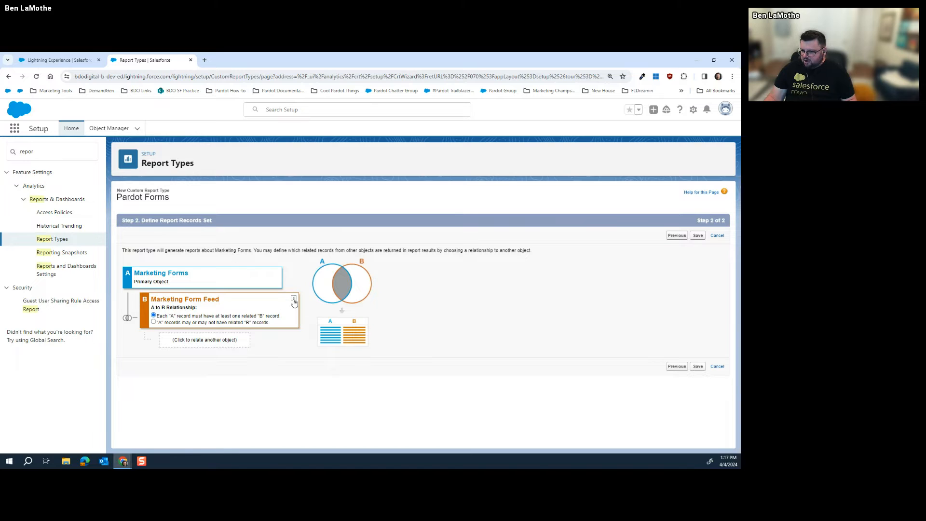
left_click(293, 300)
left_click(698, 366)
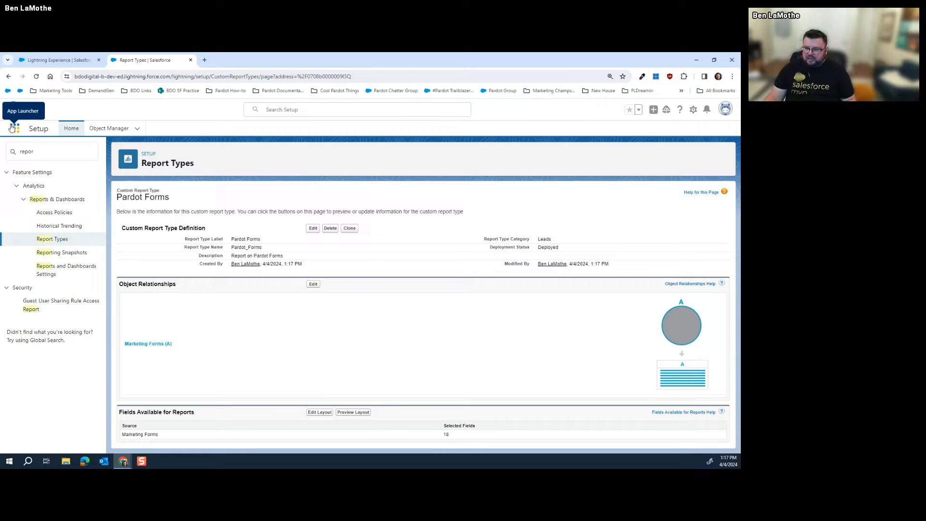
Go to Reports in the Account Engagement tab and start a new report
key("ctrl+Tab")
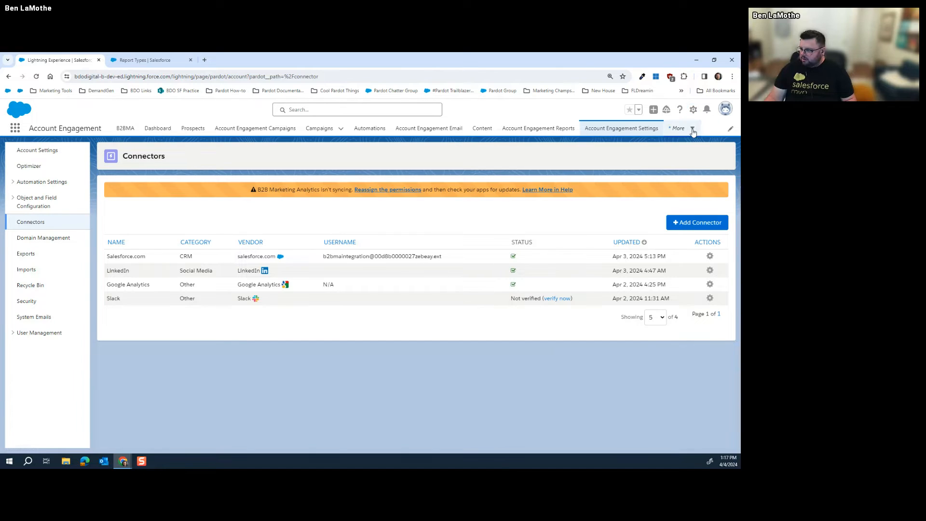
left_click(693, 129)
left_click(621, 176)
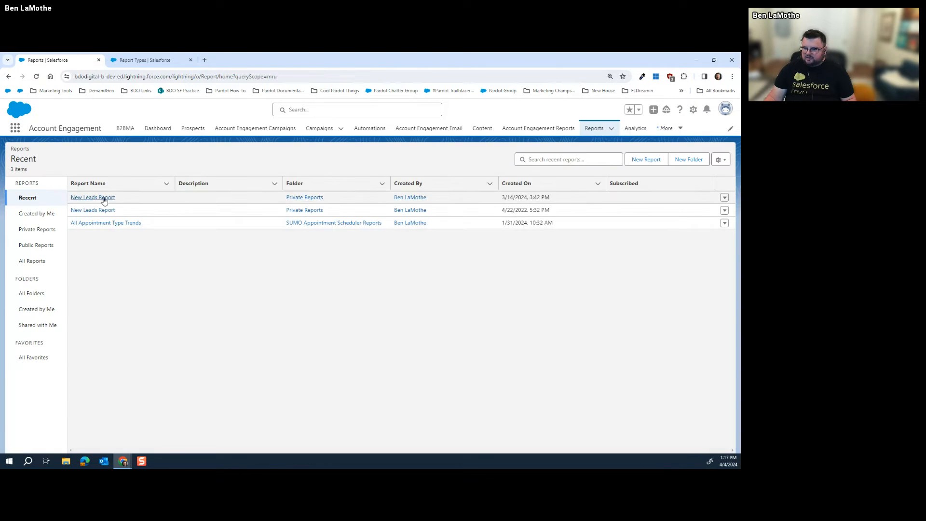
left_click(656, 162)
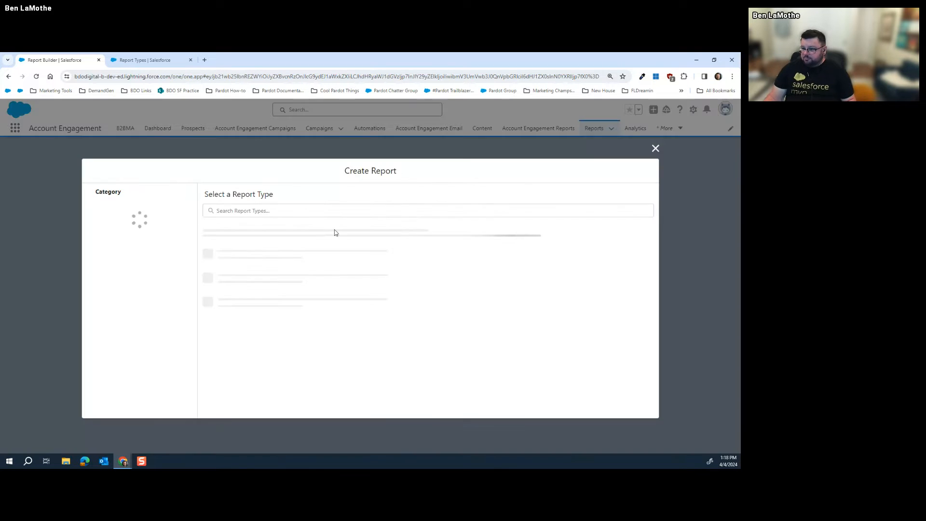
Search all report types for 'Pardot', start a Pardot Forms report, and open its Filters
left_click(140, 239)
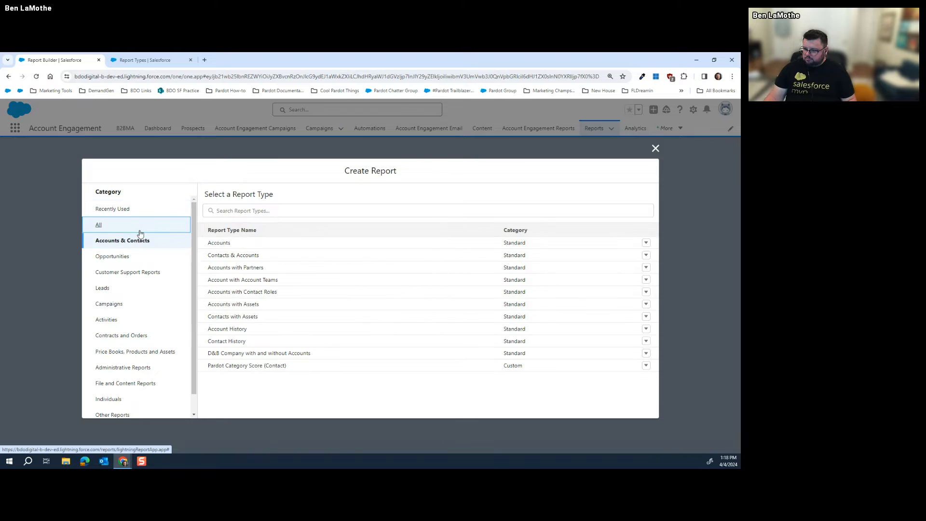
left_click(135, 225)
left_click(250, 210)
type("Pardot")
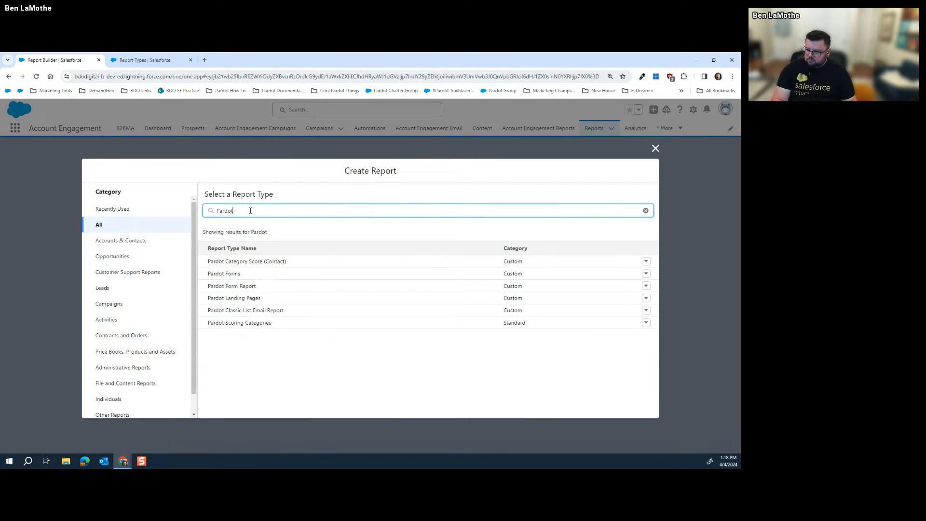
left_click(237, 278)
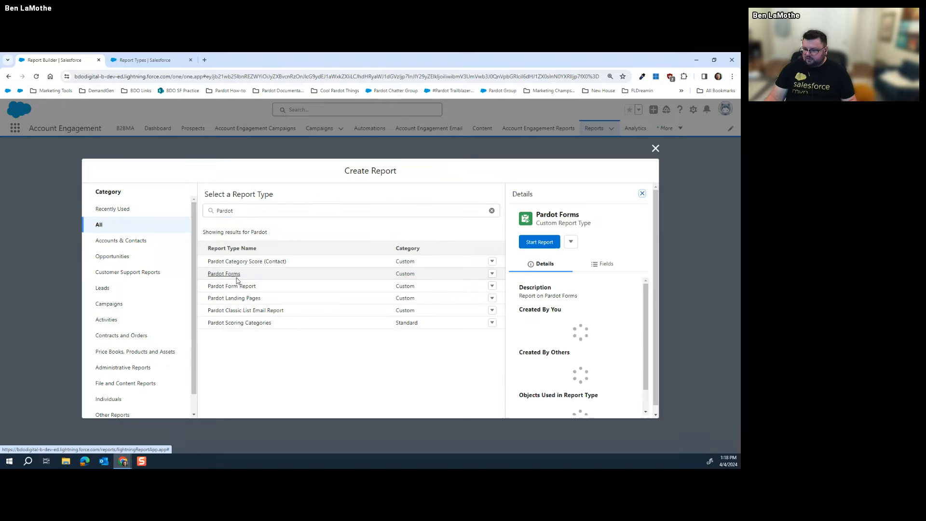
left_click(546, 244)
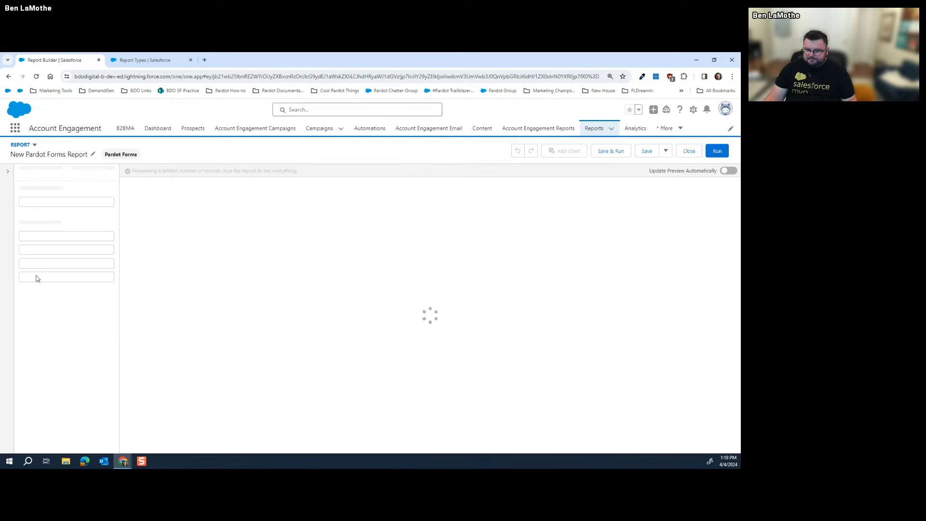
left_click(87, 173)
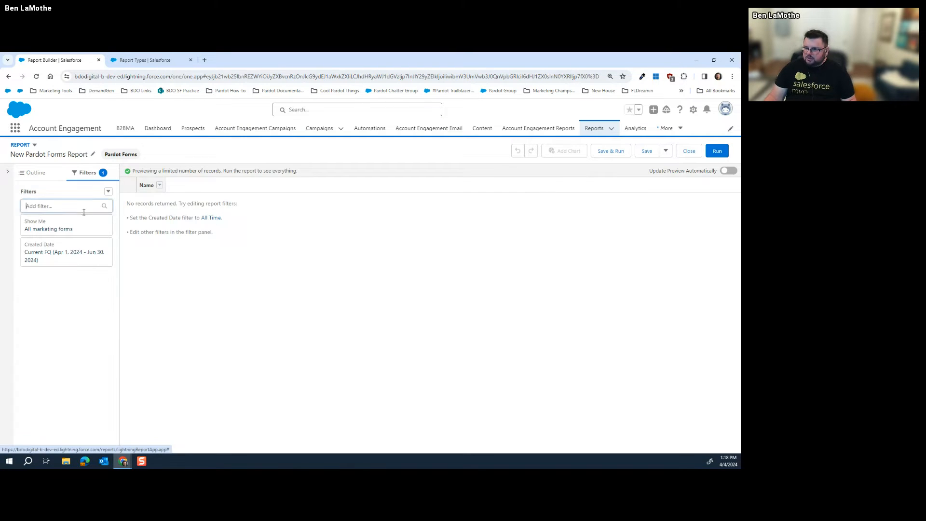
left_click(72, 206)
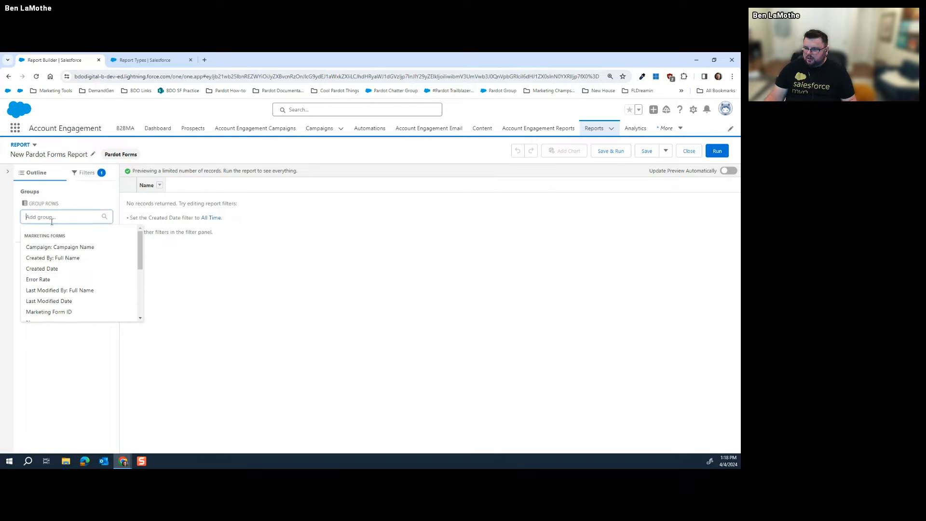
Try a cross filter with Marketing Form Feed as secondary object, then cancel it
left_click(96, 178)
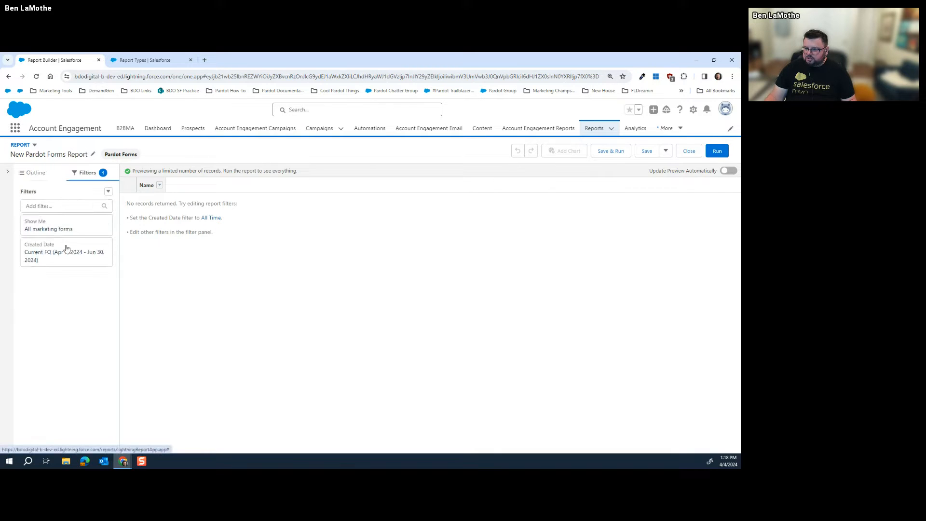
left_click(108, 191)
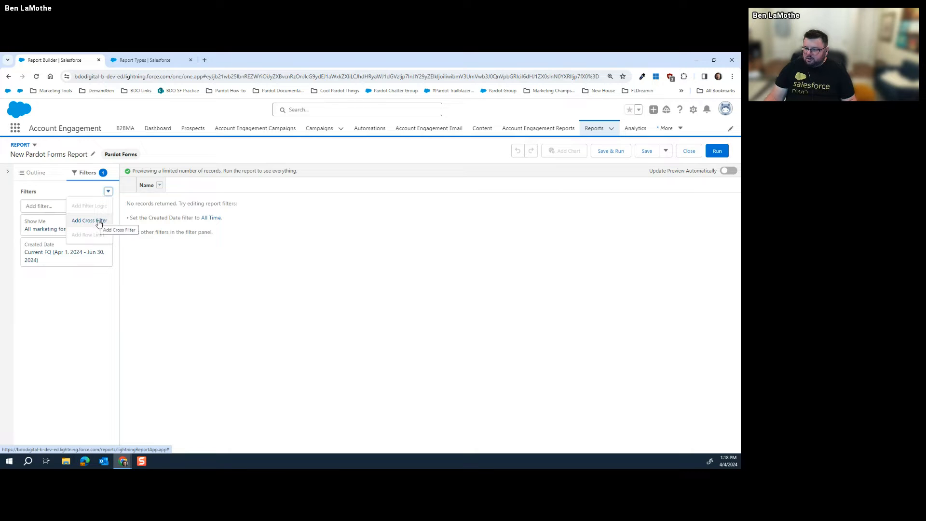
left_click(99, 222)
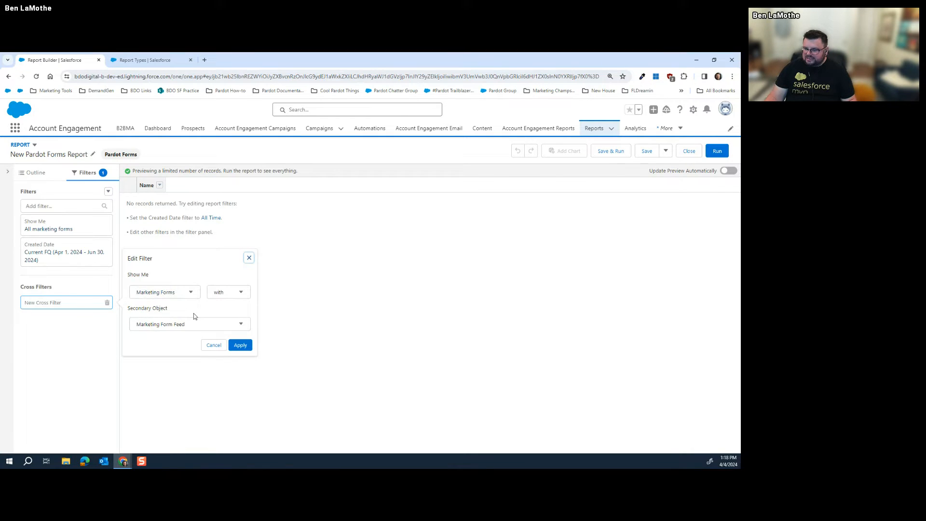
left_click(175, 296)
left_click(173, 309)
left_click(190, 324)
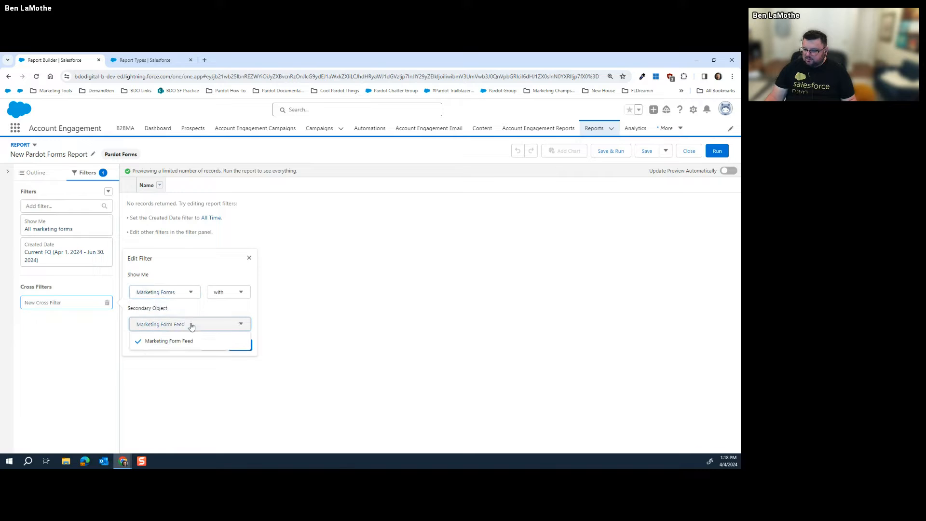
left_click(200, 339)
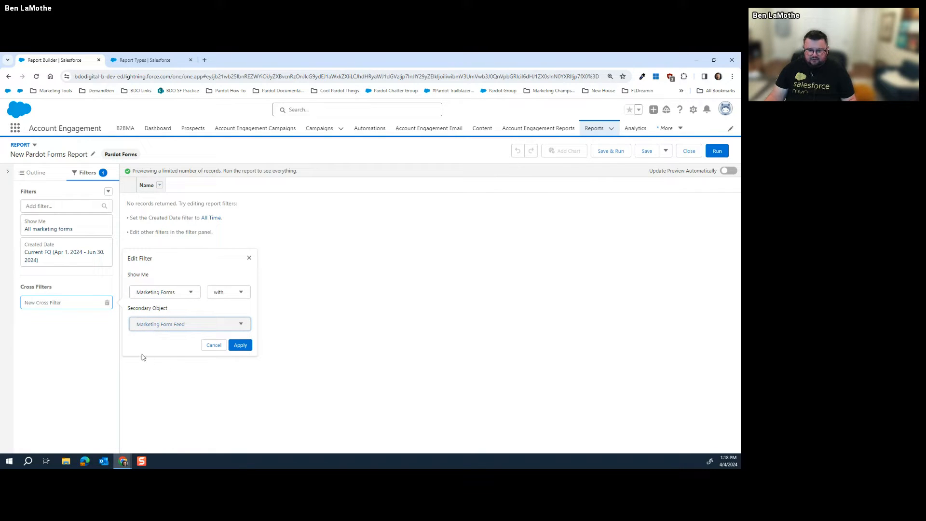
left_click(215, 346)
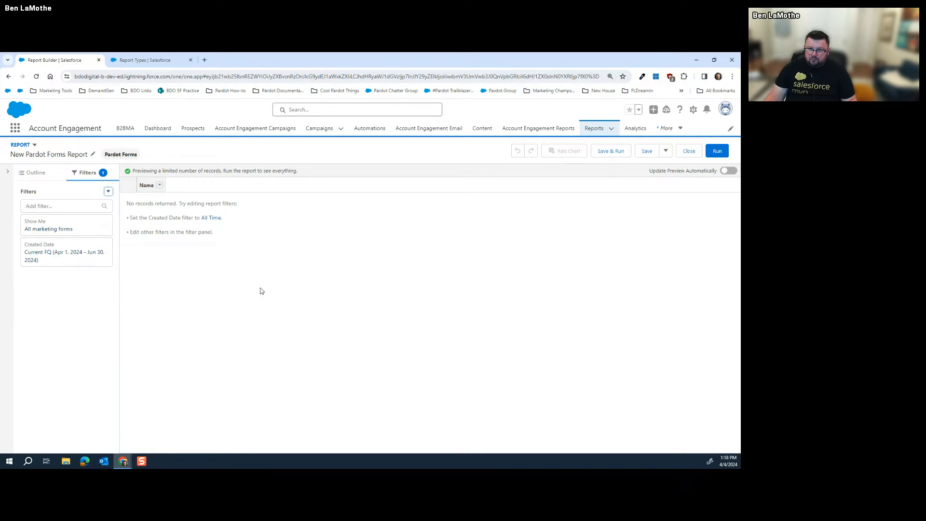
Change the Created Date filter range from Current FQ to All Time
left_click(70, 231)
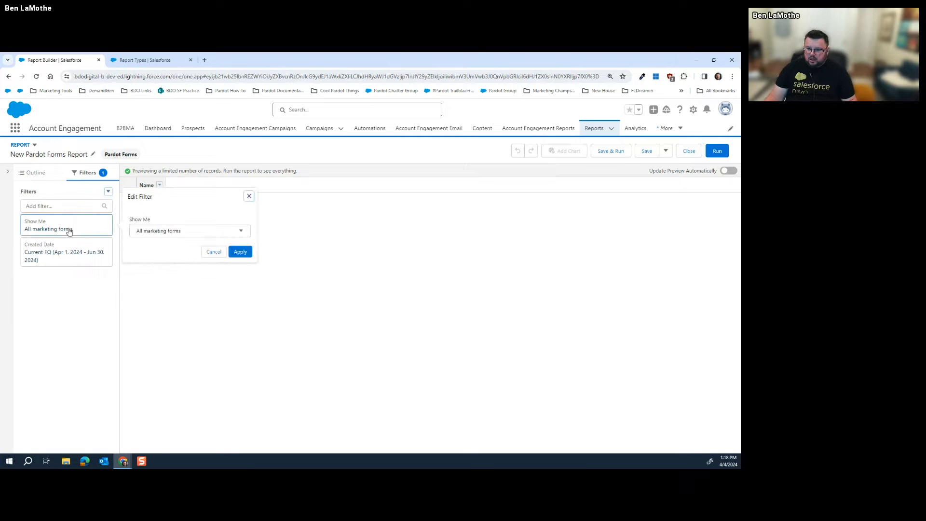
left_click(79, 260)
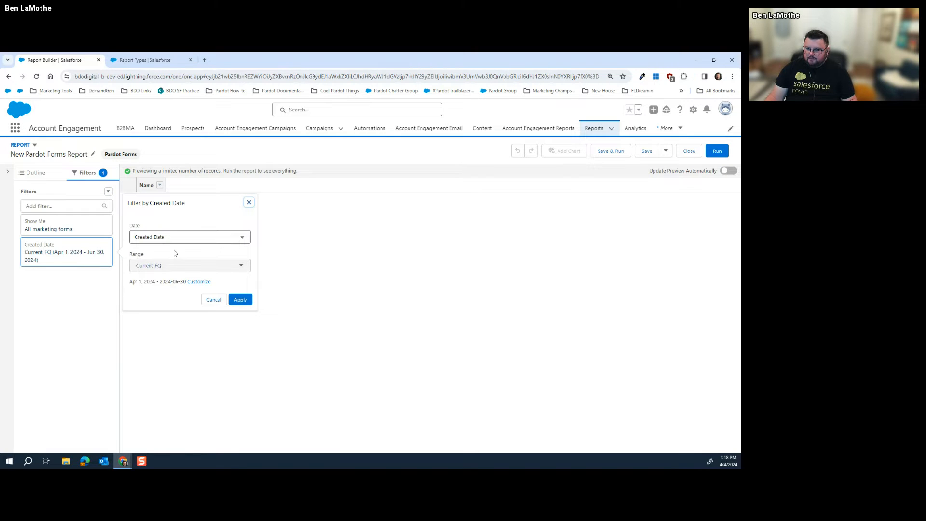
left_click(177, 265)
left_click(173, 280)
left_click(261, 301)
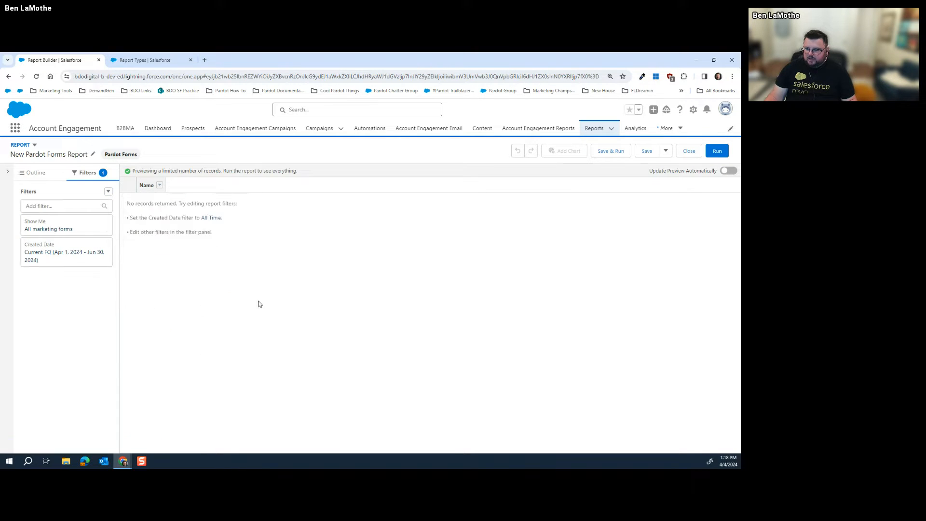
left_click(89, 252)
left_click(240, 300)
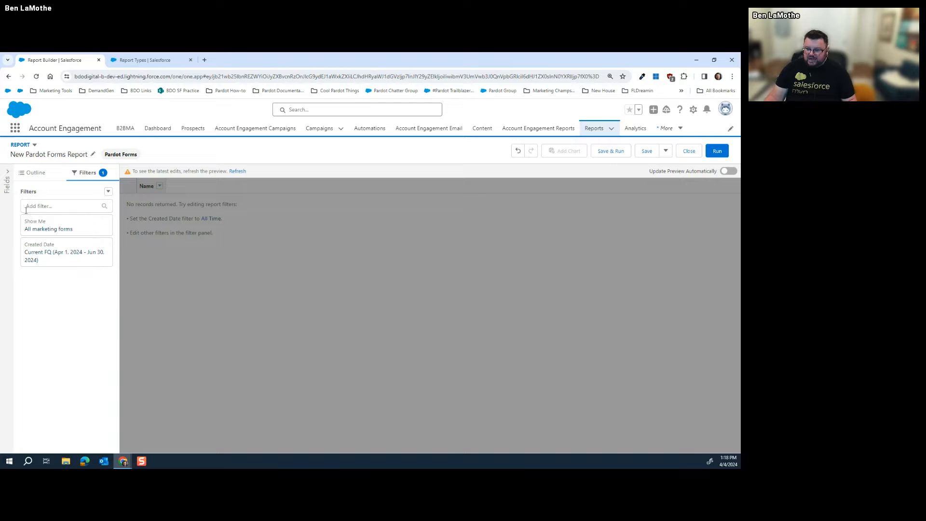
left_click(101, 260)
left_click(187, 265)
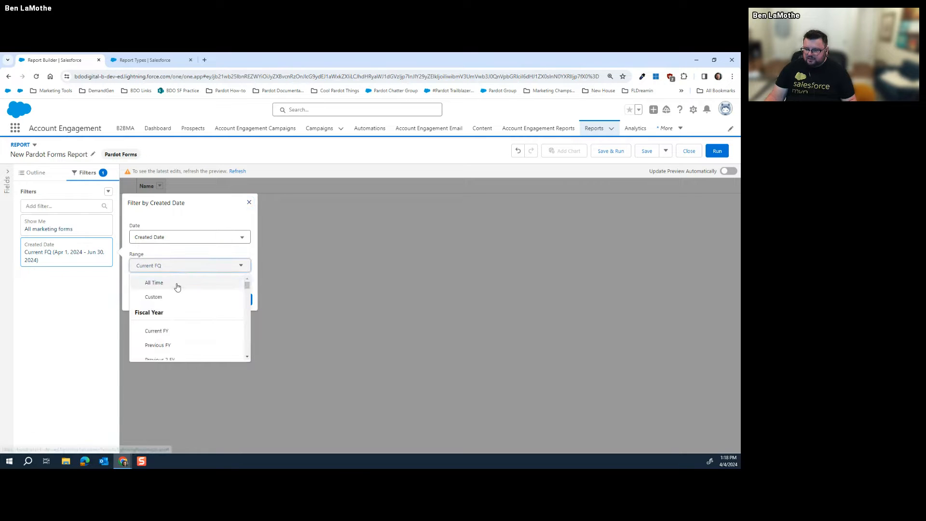
left_click(178, 282)
left_click(239, 299)
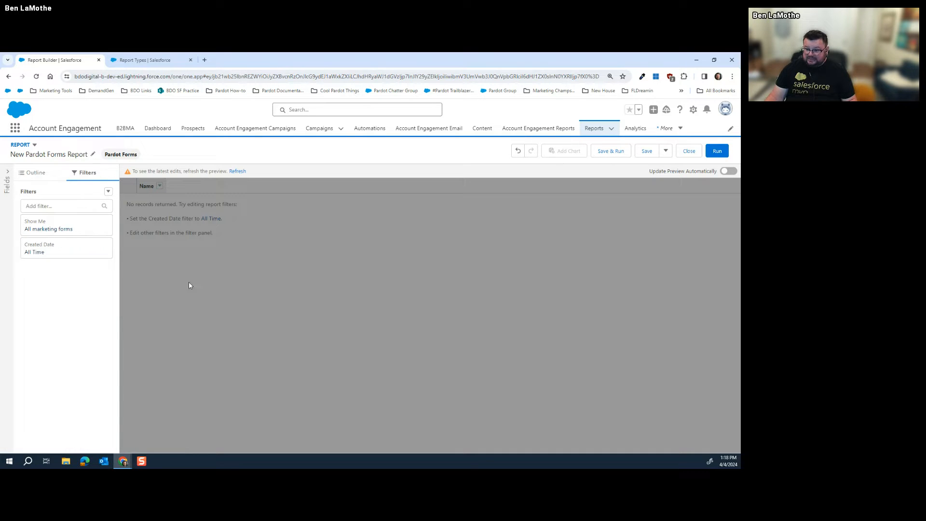
Add Campaign Name, Submission Rate, Total Submissions and Total Views columns to the report
left_click(25, 177)
left_click(58, 268)
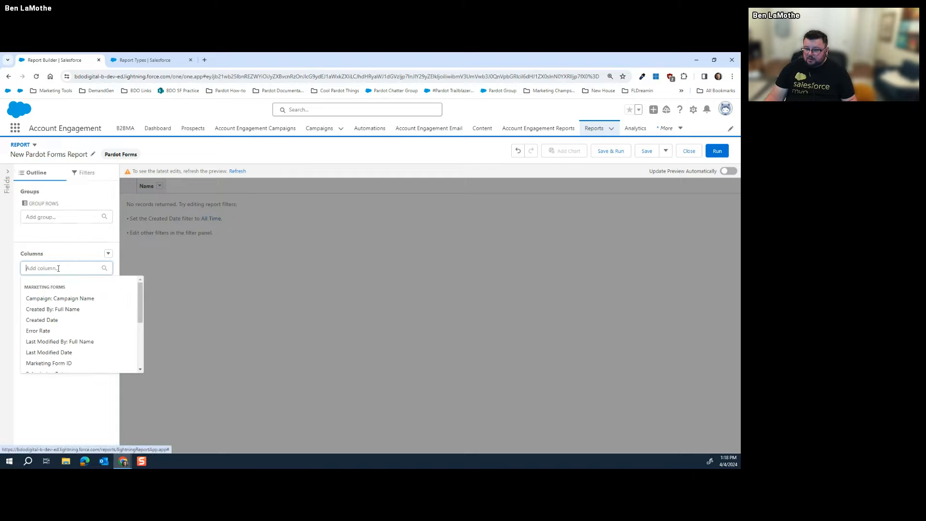
left_click(60, 299)
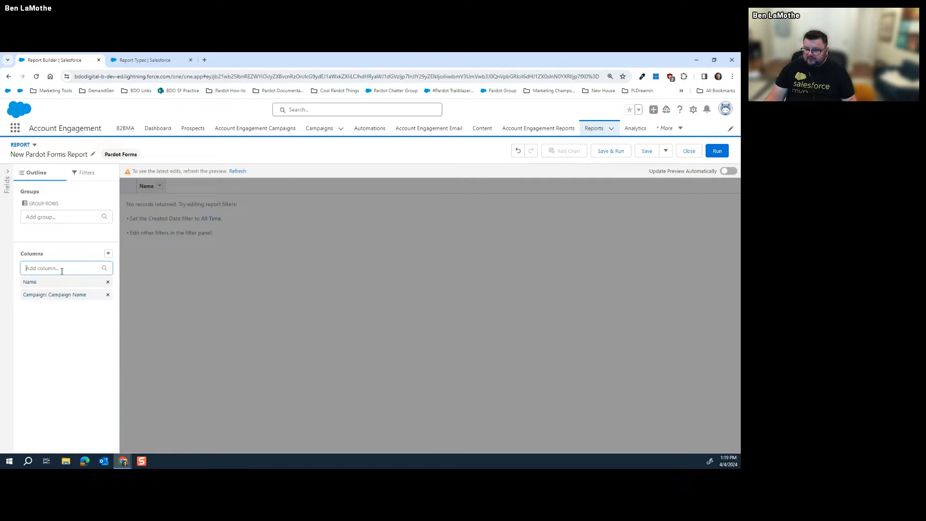
left_click(62, 269)
scroll(68, 340, "down", 3)
left_click(66, 328)
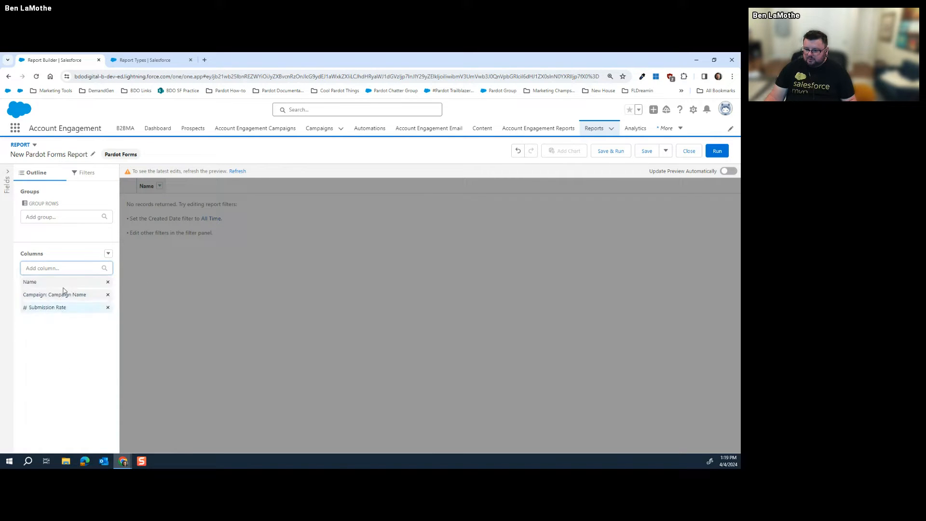
left_click(58, 269)
scroll(64, 335, "down", 3)
left_click(60, 348)
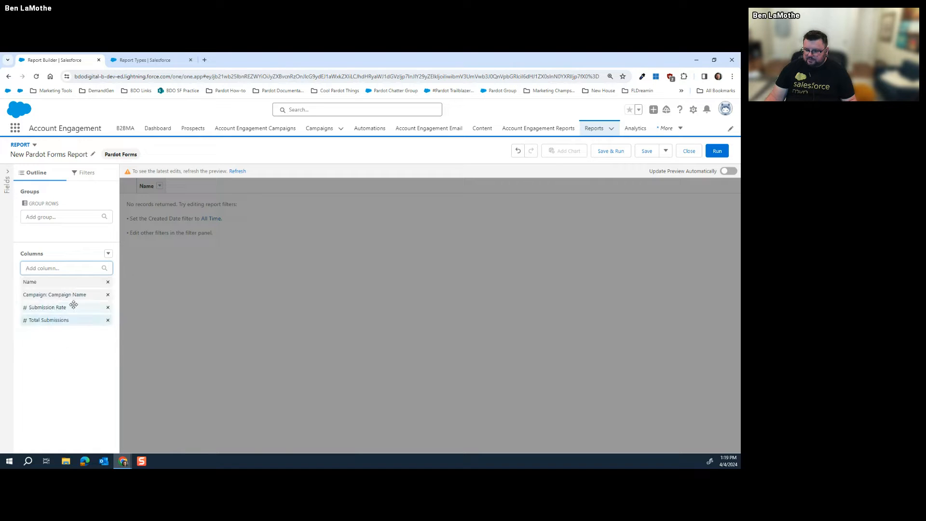
left_click(68, 268)
scroll(68, 330, "down", 3)
left_click(64, 322)
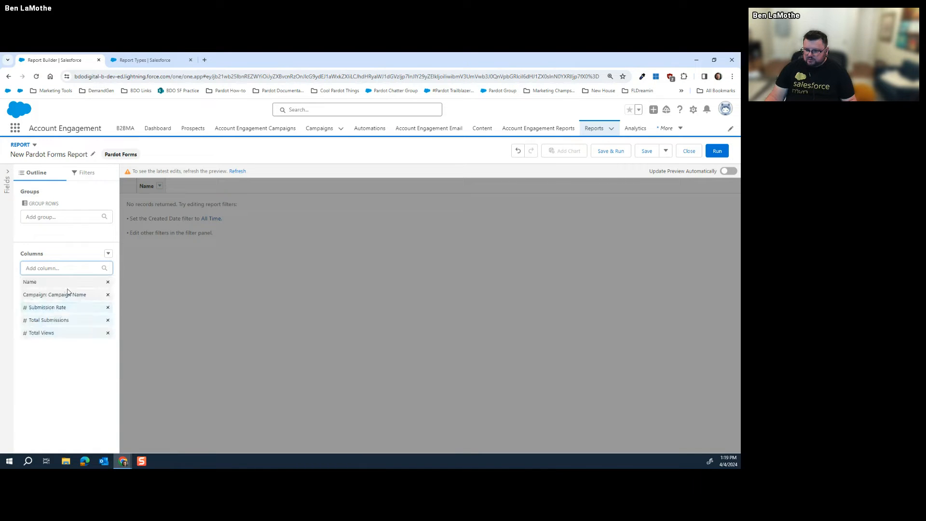
Add the Type column, leaving out Unique Clicks, and refresh the preview showing two forms
left_click(73, 267)
scroll(61, 324, "down", 3)
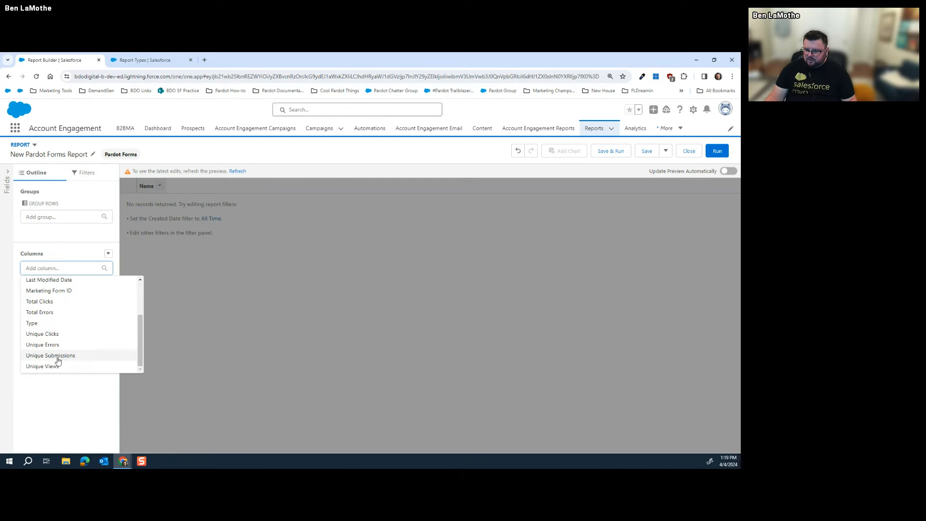
left_click(58, 332)
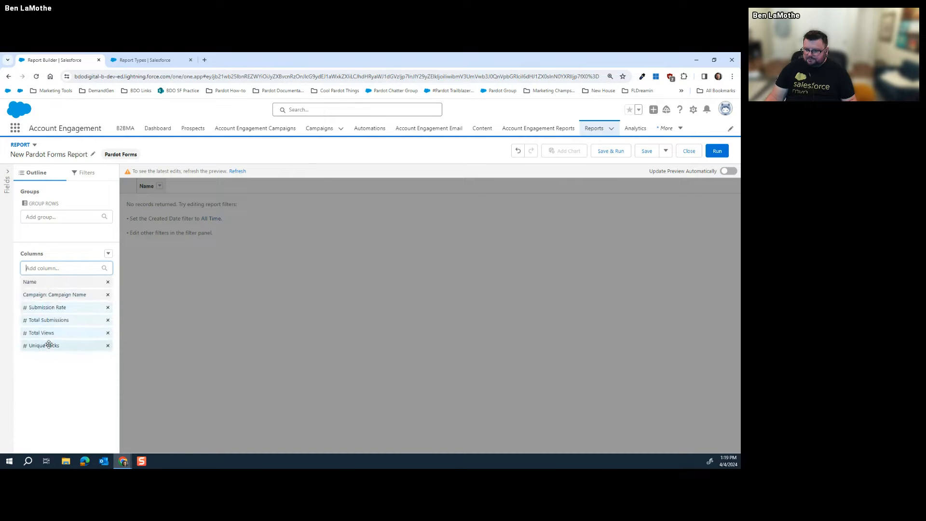
left_click(107, 345)
left_click(53, 273)
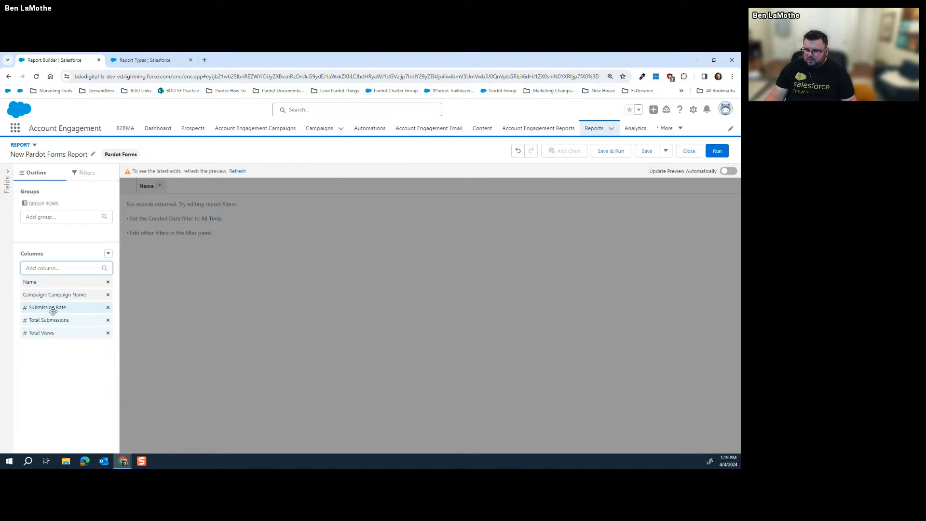
left_click(58, 271)
scroll(62, 338, "down", 3)
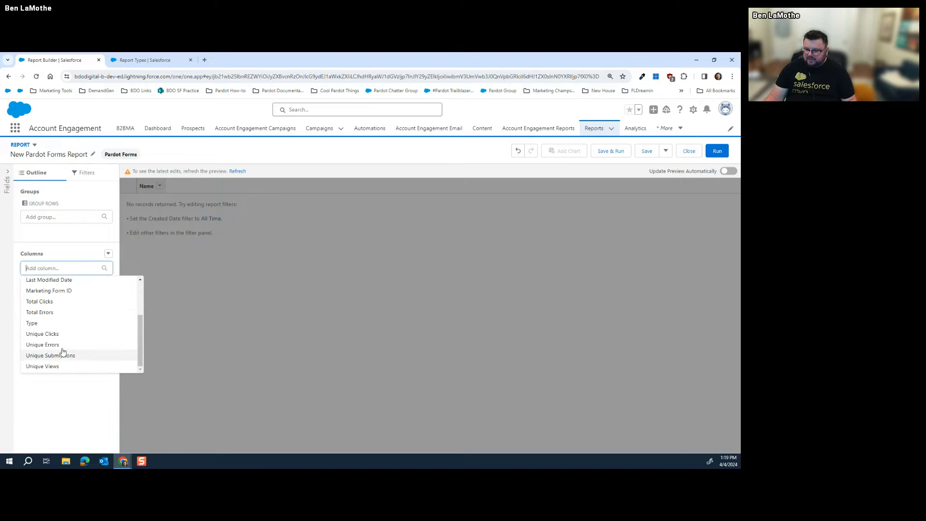
left_click(62, 322)
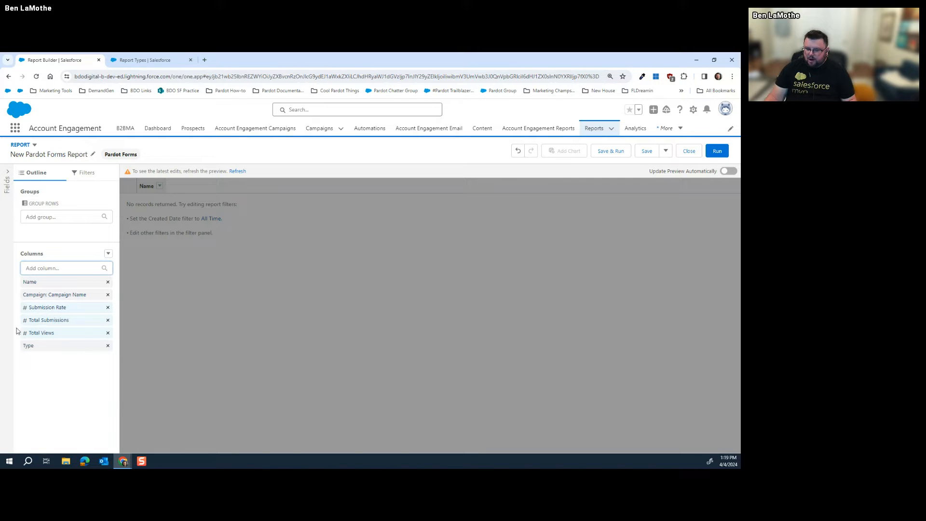
left_click(237, 171)
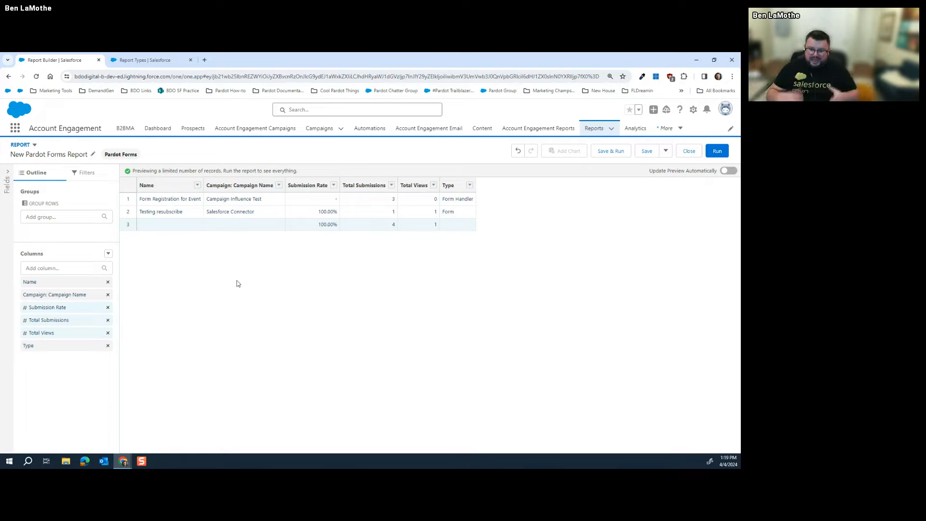
Group by Campaign Name, copy 'Form Registration for Event', then remove the Campaign Name grouping
left_click_drag(52, 295, 71, 231)
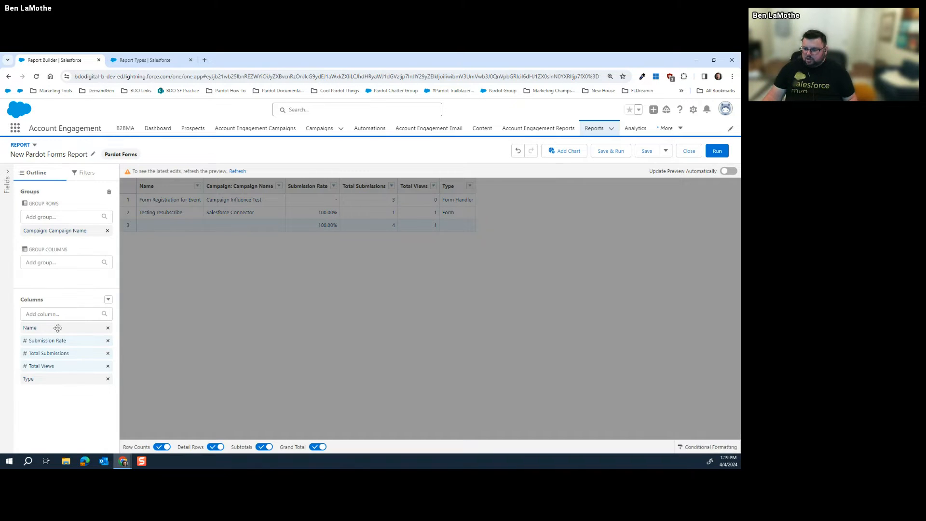
left_click(236, 171)
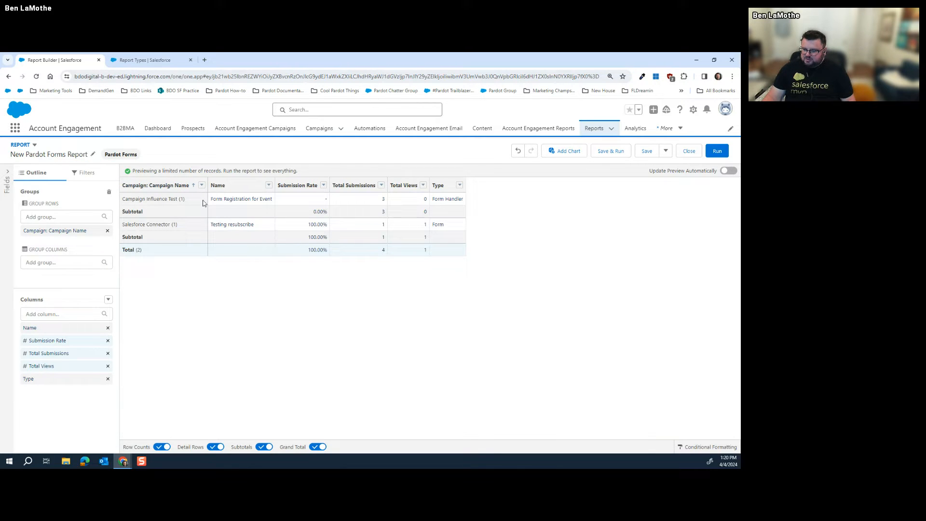
triple_click(226, 198)
right_click(225, 200)
left_click(249, 206)
left_click_drag(105, 231, 202, 231)
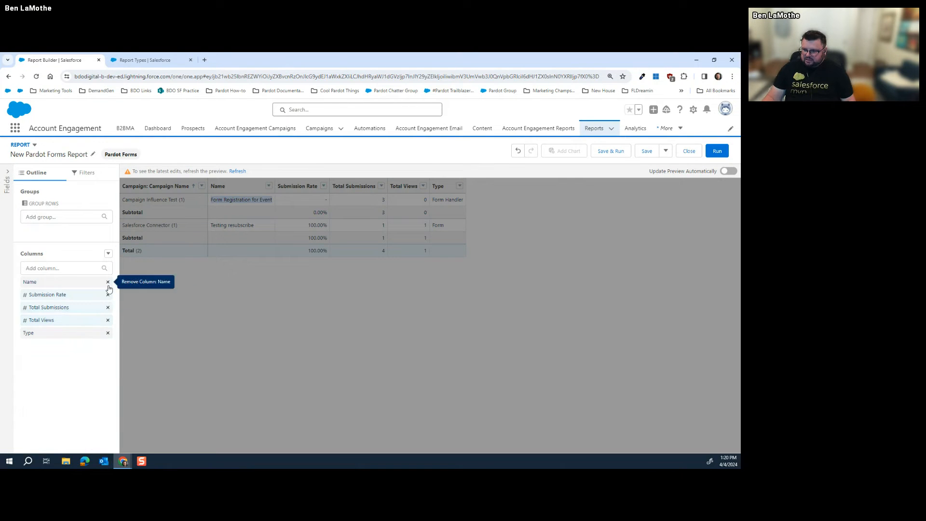
left_click(87, 172)
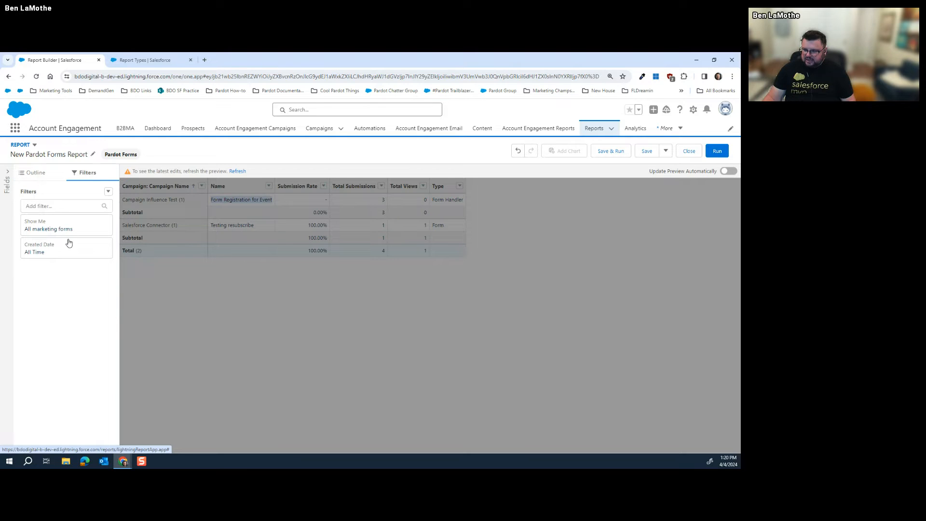
left_click(60, 201)
type("name")
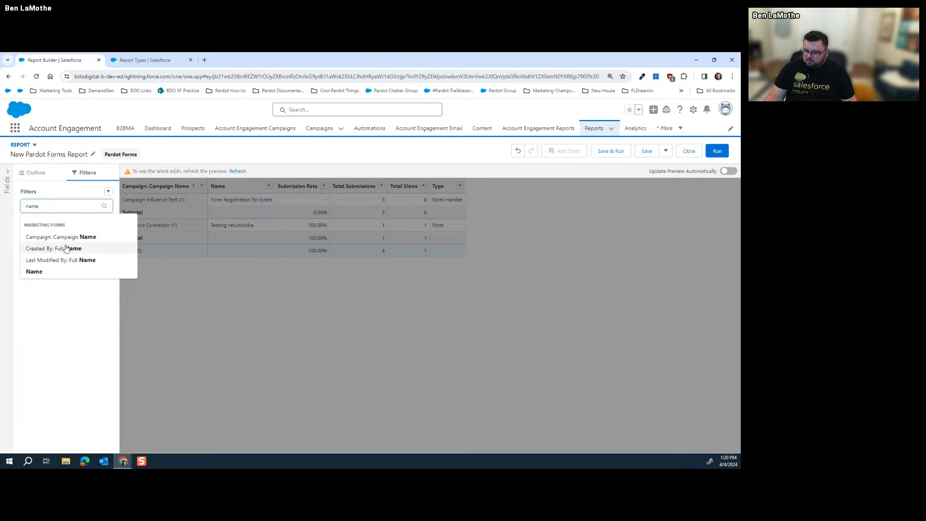
left_click(51, 272)
right_click(171, 301)
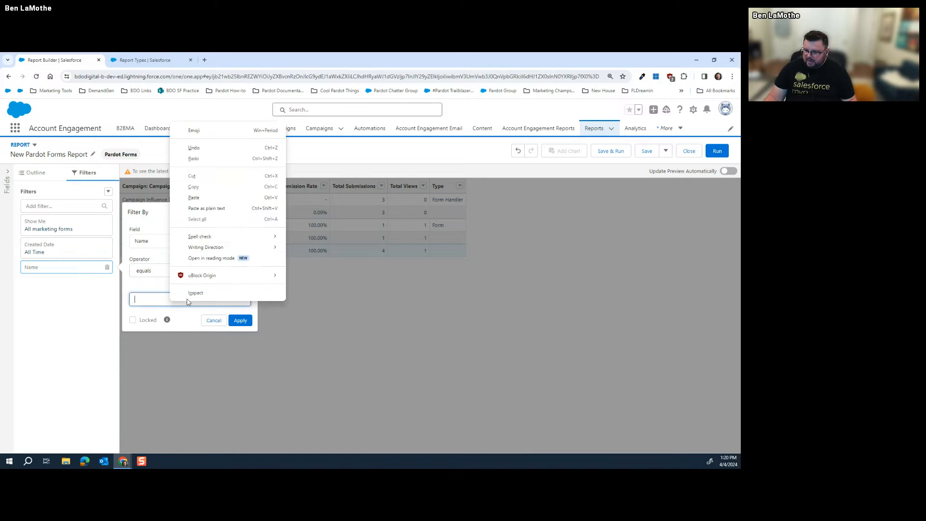
left_click(226, 207)
left_click(247, 320)
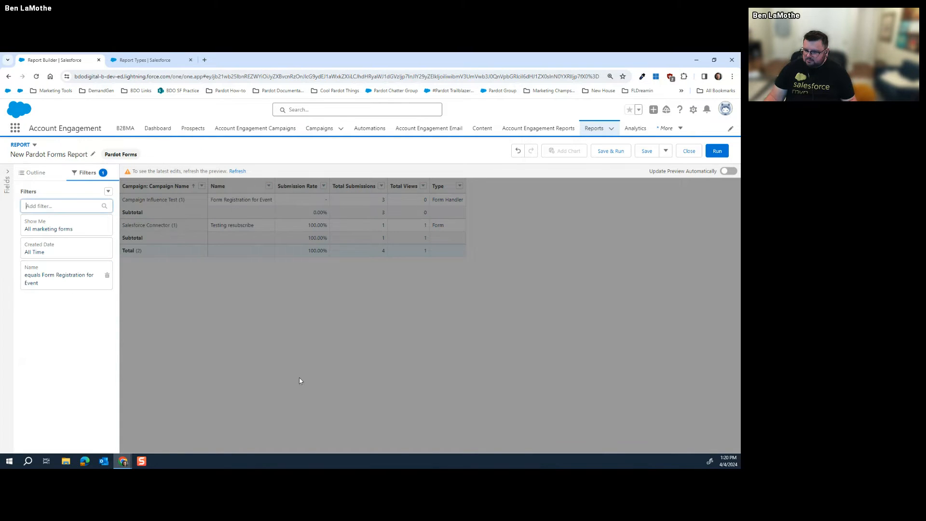
left_click(61, 202)
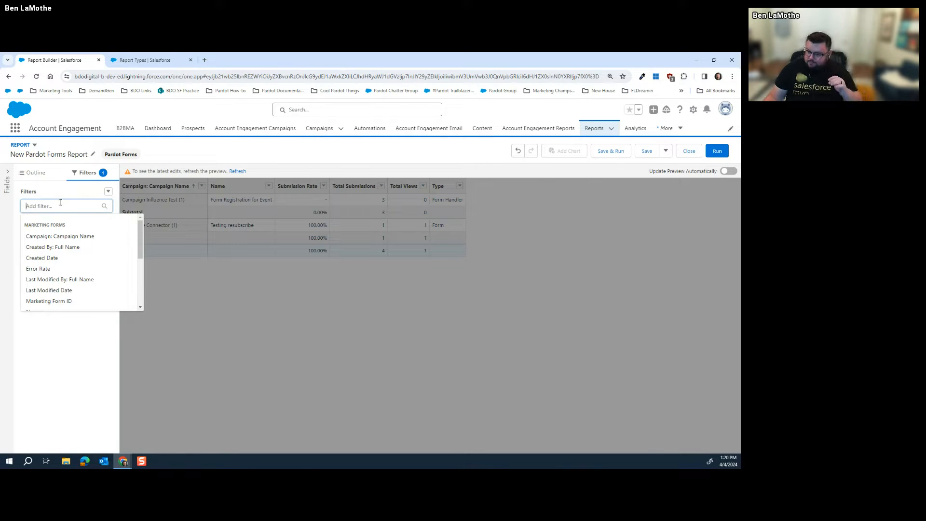
scroll(67, 231, "down", 3)
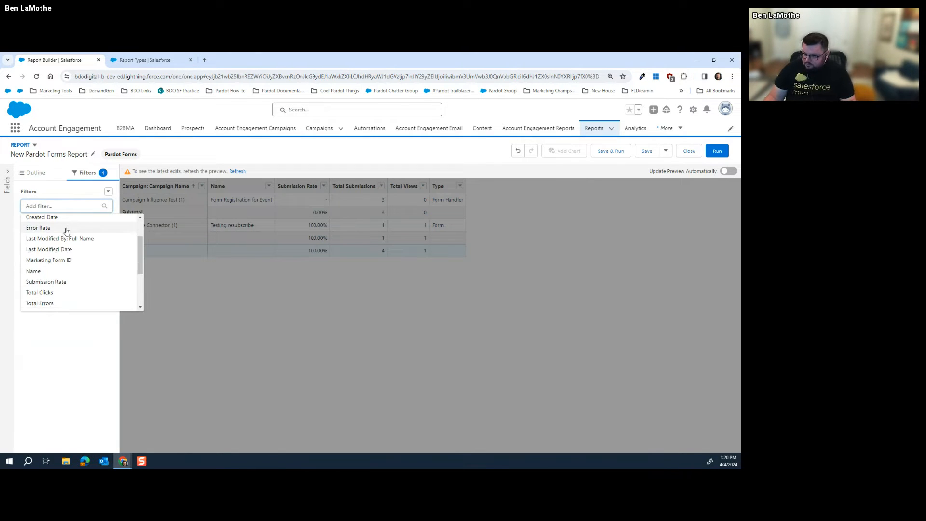
scroll(67, 237, "down", 2)
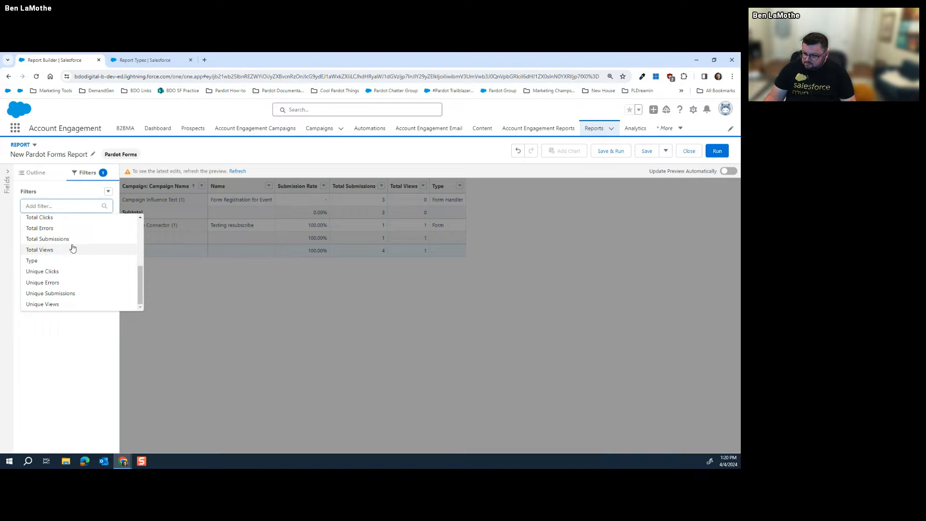
scroll(77, 280, "up", 3)
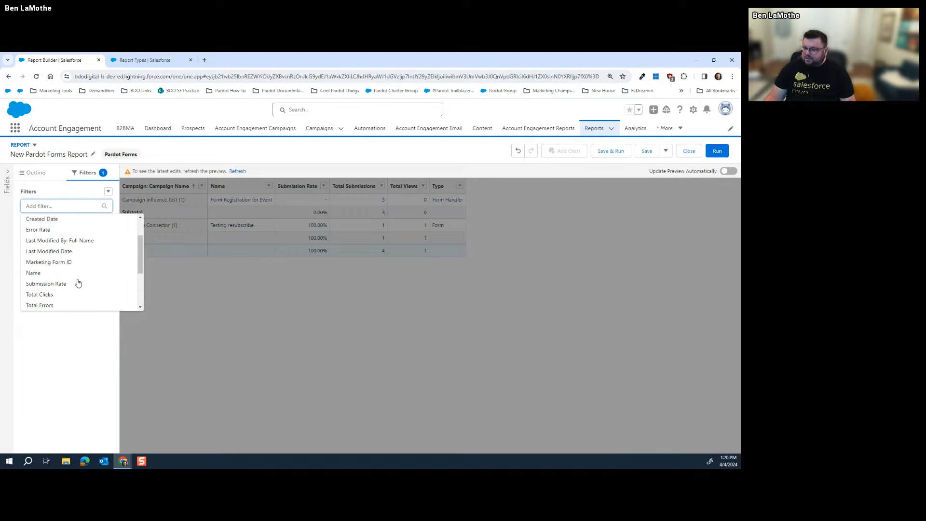
scroll(77, 277, "up", 2)
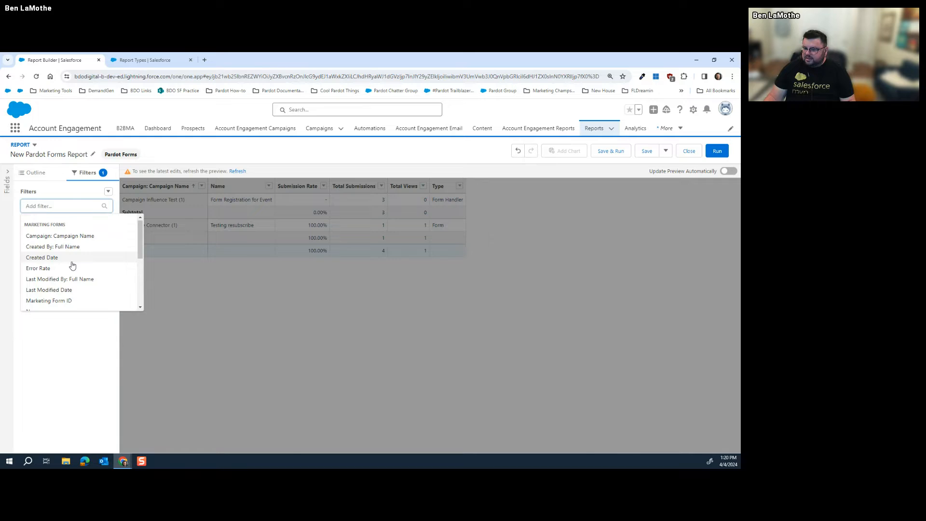
scroll(73, 266, "down", 1)
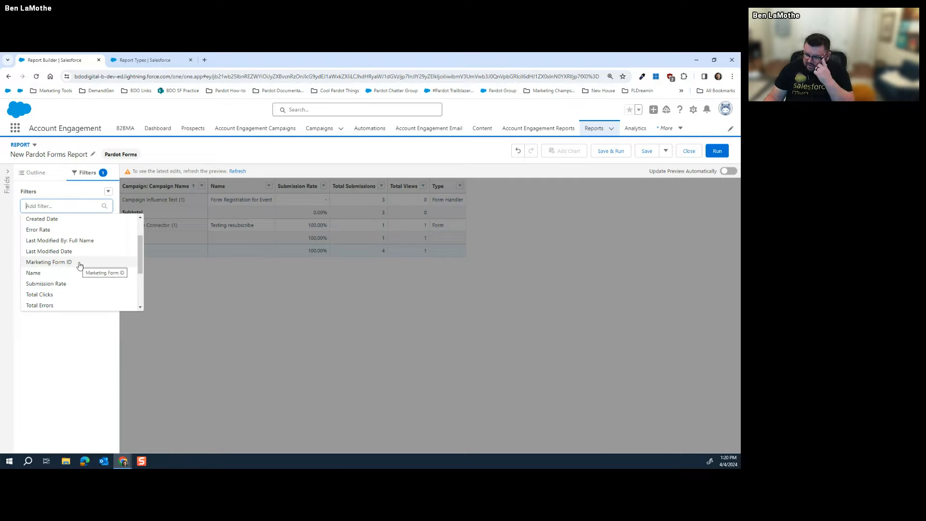
scroll(79, 265, "down", 1)
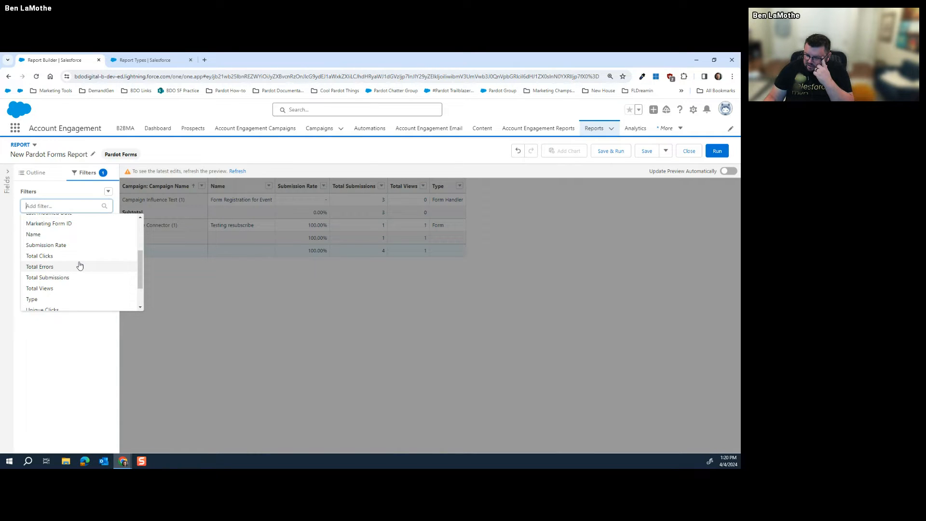
scroll(79, 265, "down", 1)
left_click(219, 304)
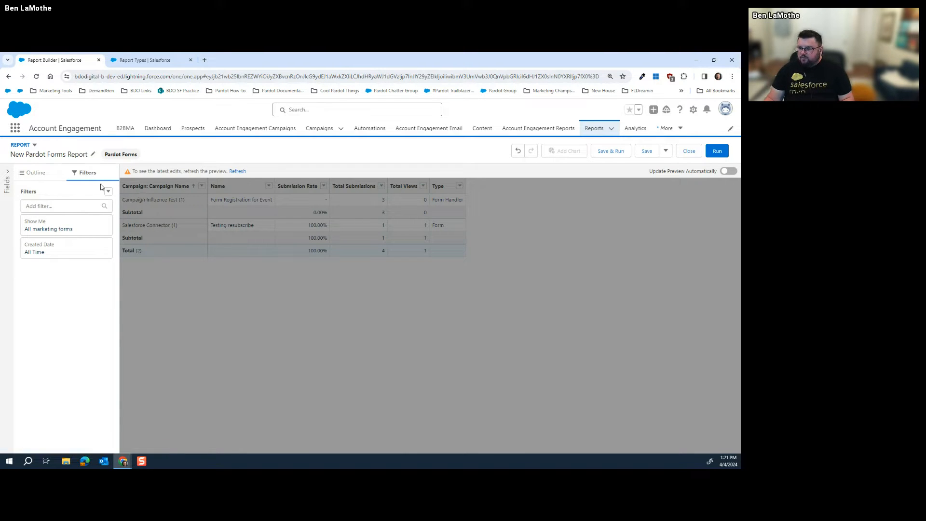
Leave the Pardot Forms report for the Reports home page, discarding its unsaved changes
left_click(48, 176)
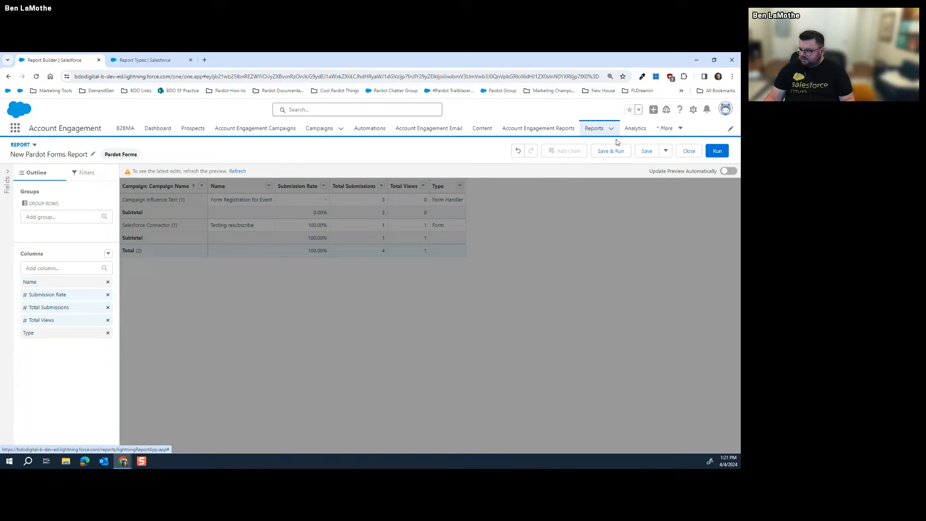
left_click(592, 128)
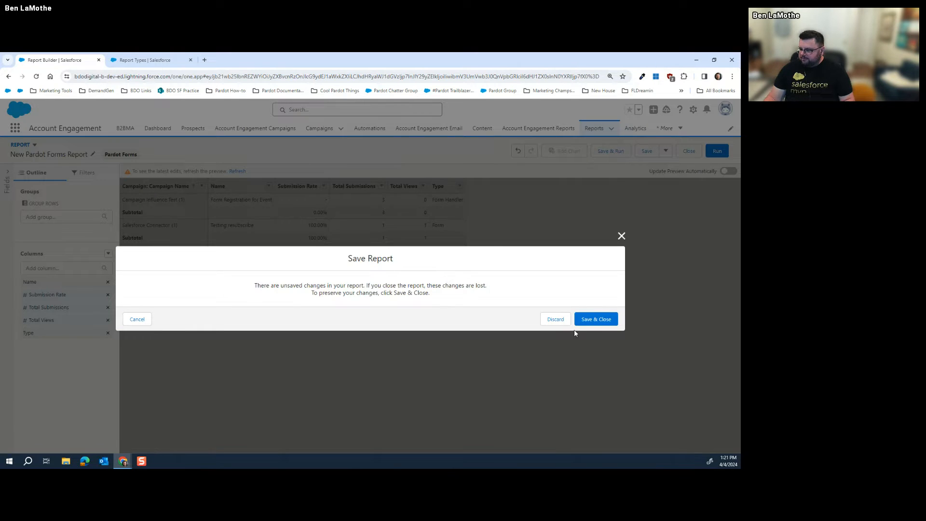
left_click(559, 320)
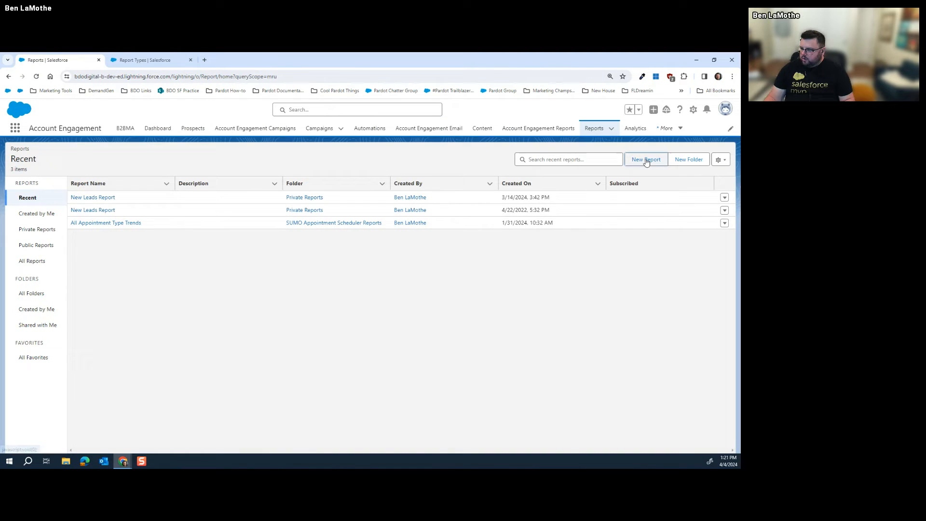
Start a new report from the Campaigns category using the Campaigns with Campaign Members type
left_click(646, 158)
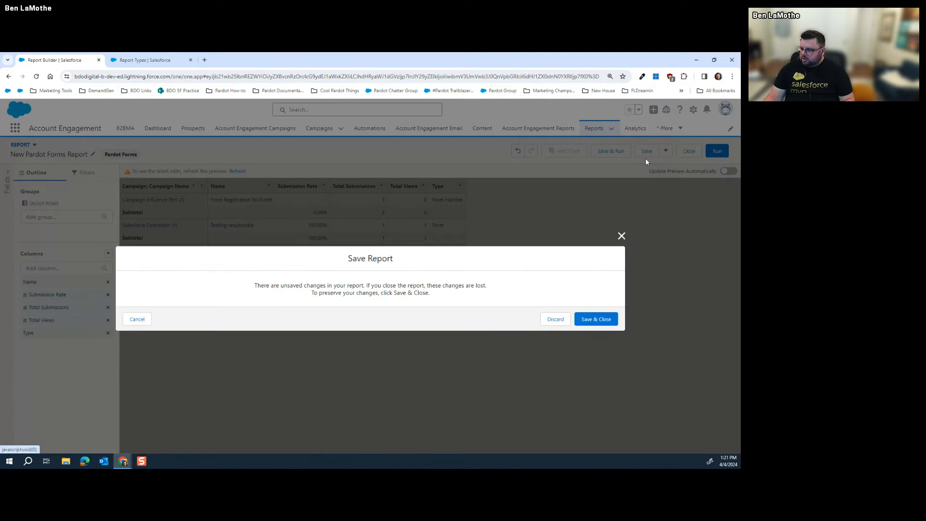
left_click(593, 319)
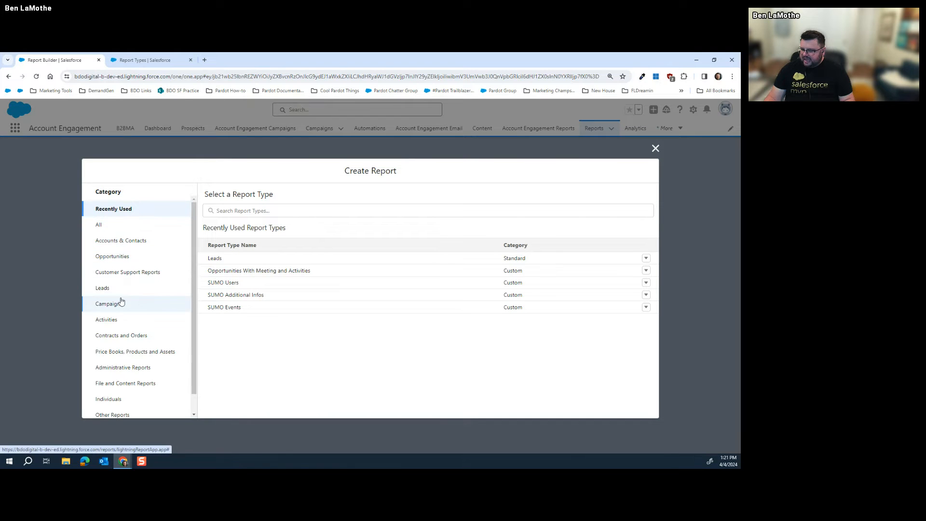
left_click(119, 304)
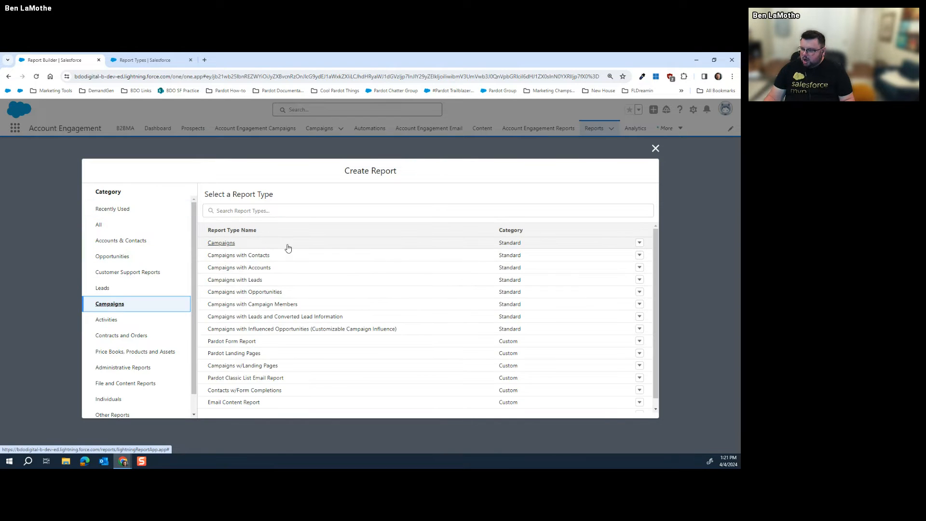
scroll(288, 270, "down", 1)
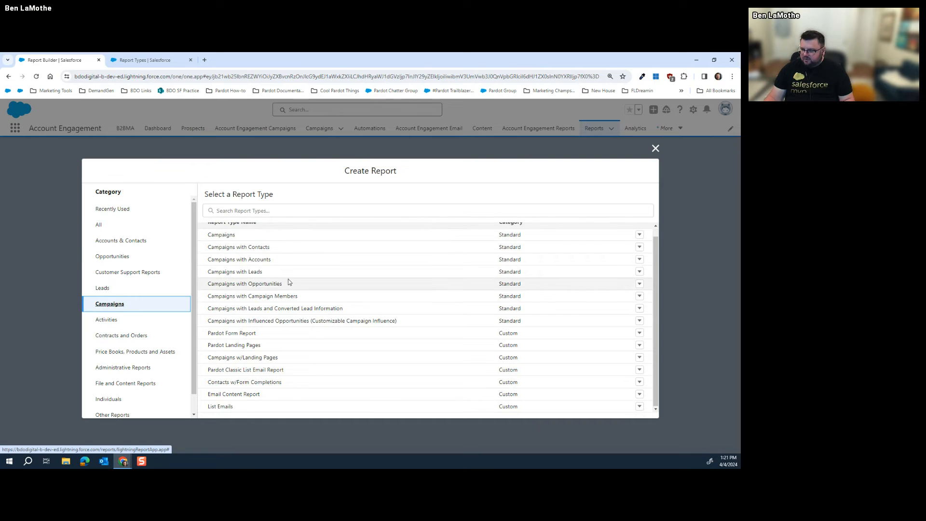
left_click(283, 299)
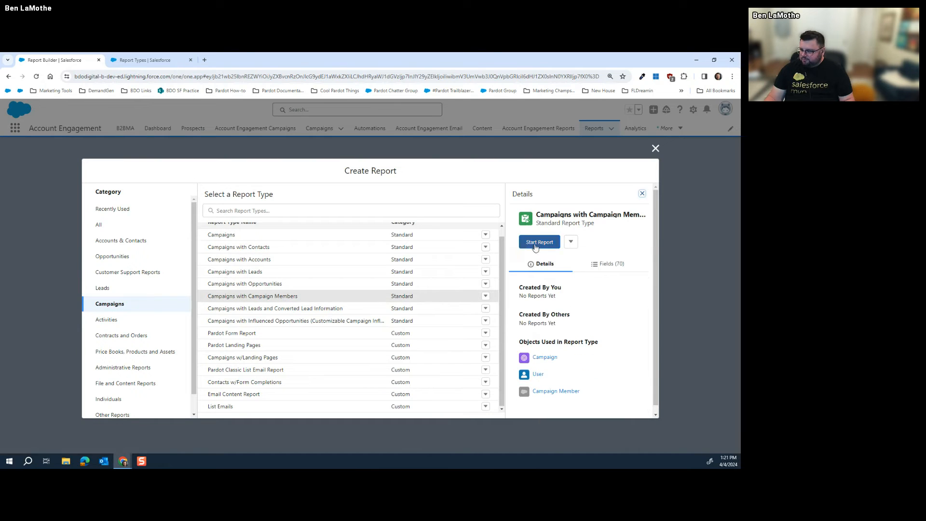
left_click(536, 241)
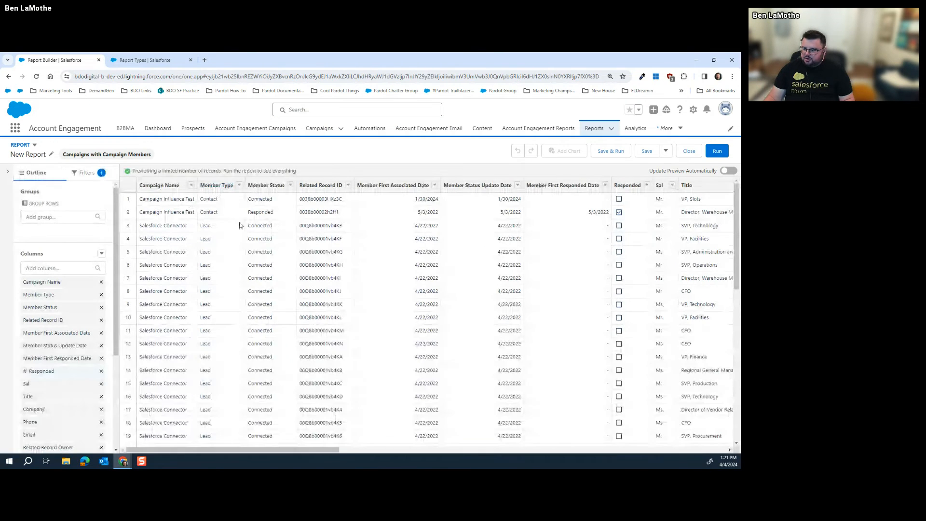
Set the report's Show Me filter to All campaigns
left_click(87, 172)
left_click(55, 206)
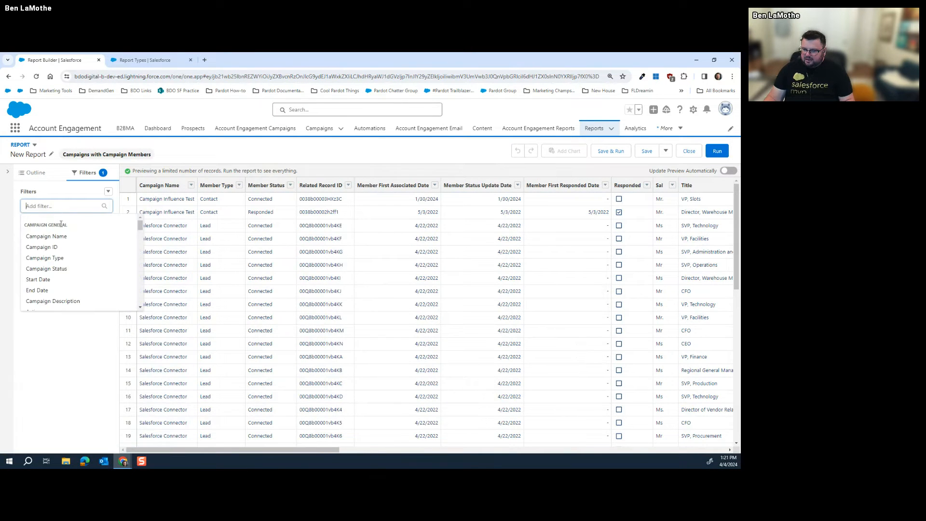
left_click(48, 227)
left_click(188, 231)
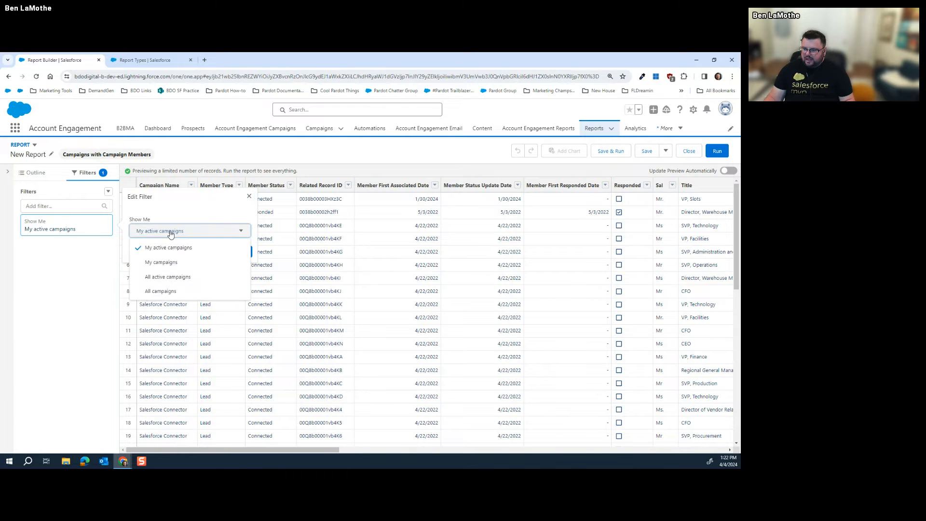
left_click(160, 291)
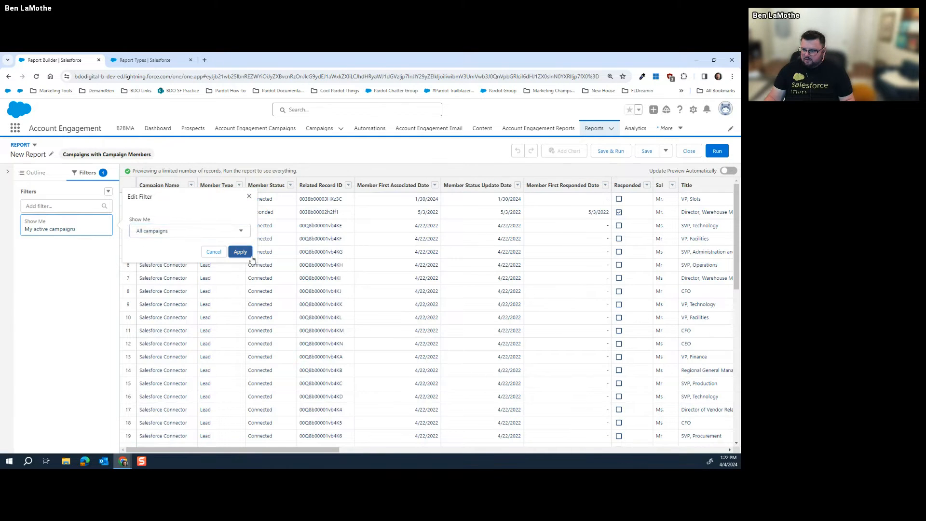
left_click(244, 251)
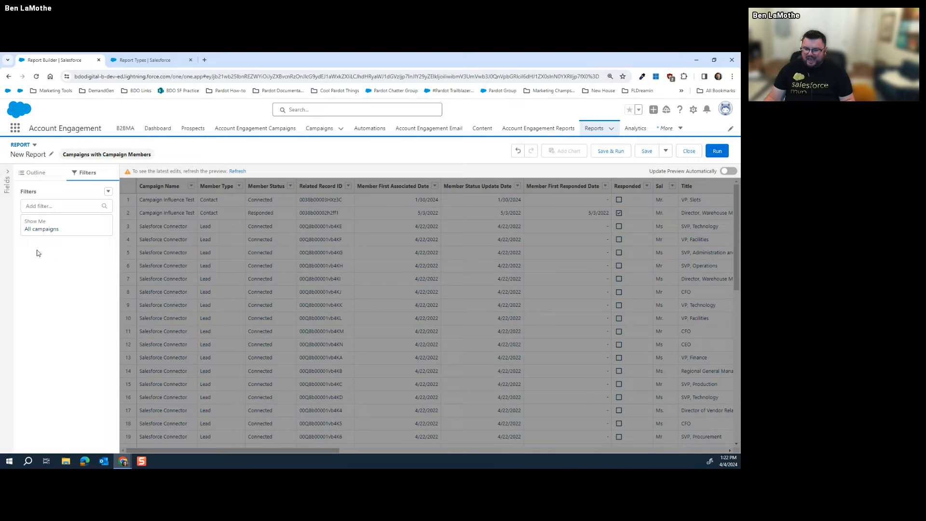
Add a Campaign Name equals Campaign Influence Test filter and refresh the preview
left_click(57, 203)
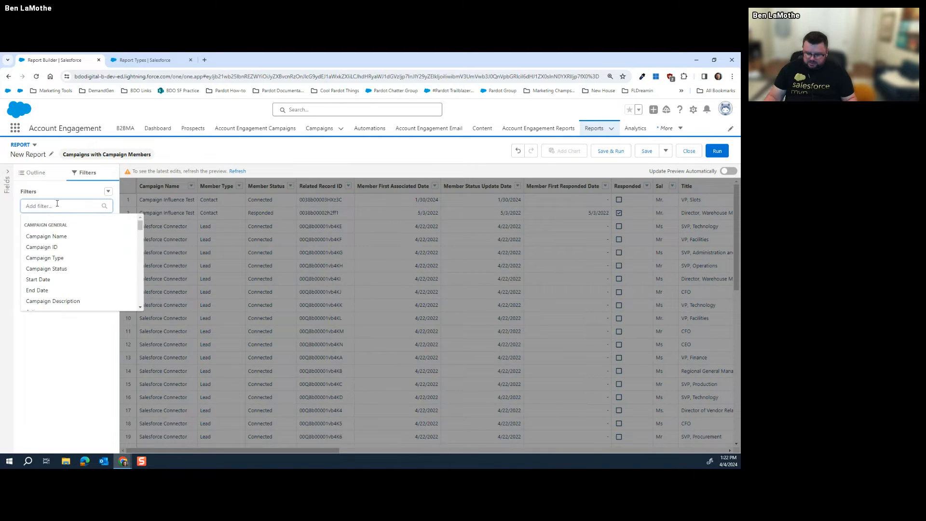
type("name")
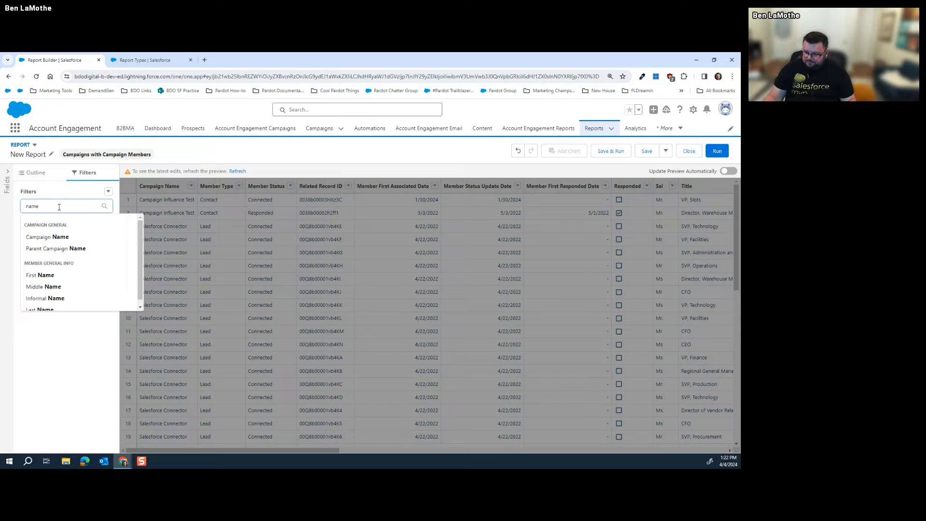
left_click(47, 237)
left_click(186, 276)
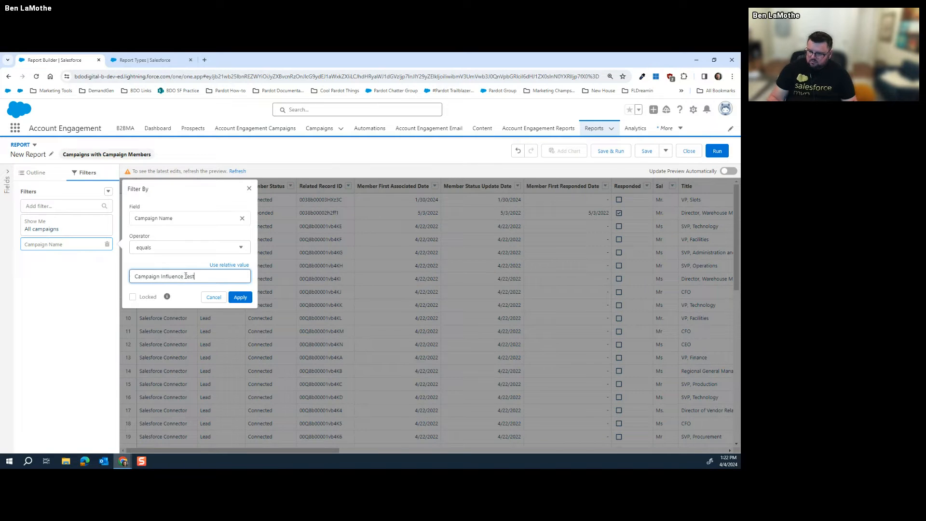
left_click(240, 297)
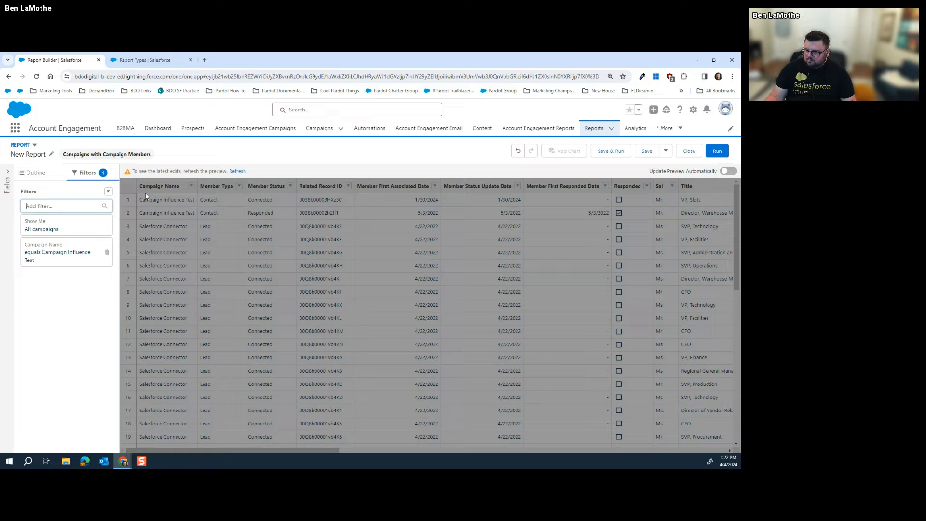
left_click(236, 172)
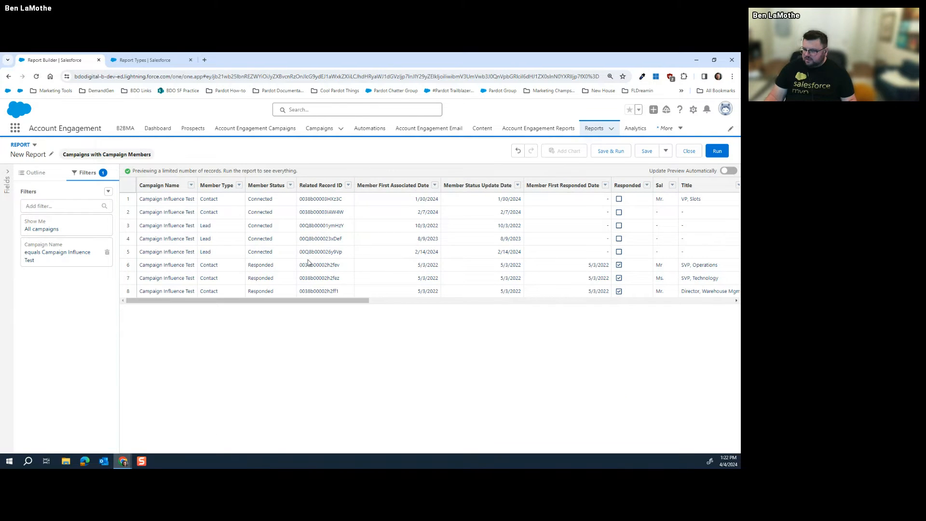
left_click(70, 206)
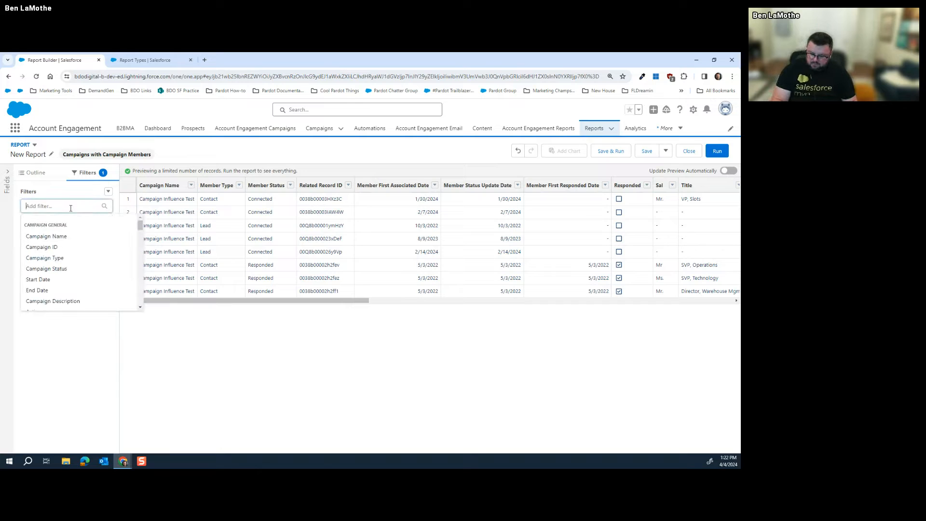
Add a Member First Associated Date equals YESTERDAY relative-date filter and refresh the preview
type("asso")
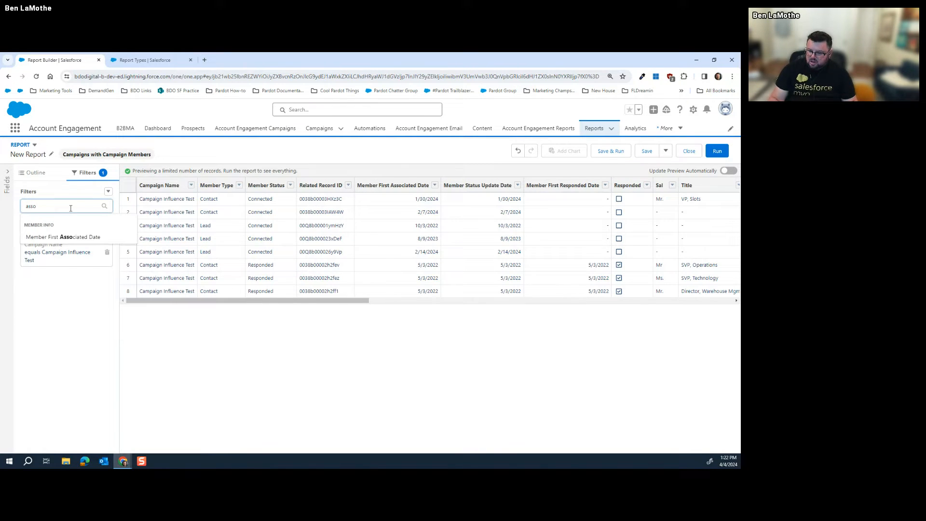
left_click(80, 238)
left_click(222, 275)
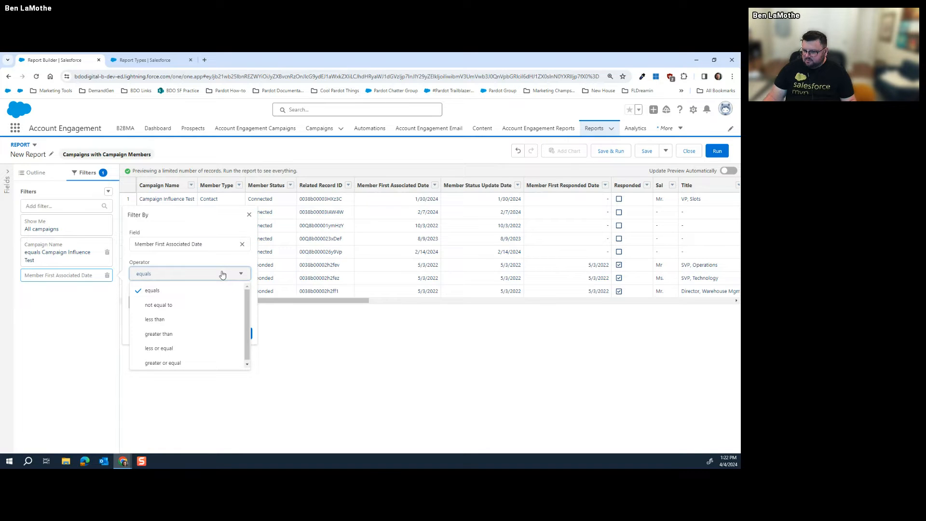
left_click(223, 275)
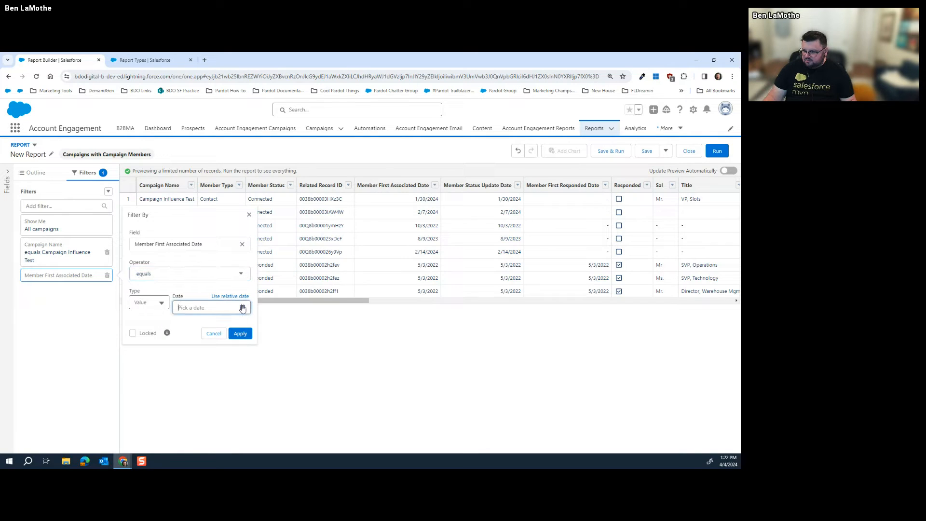
left_click(231, 296)
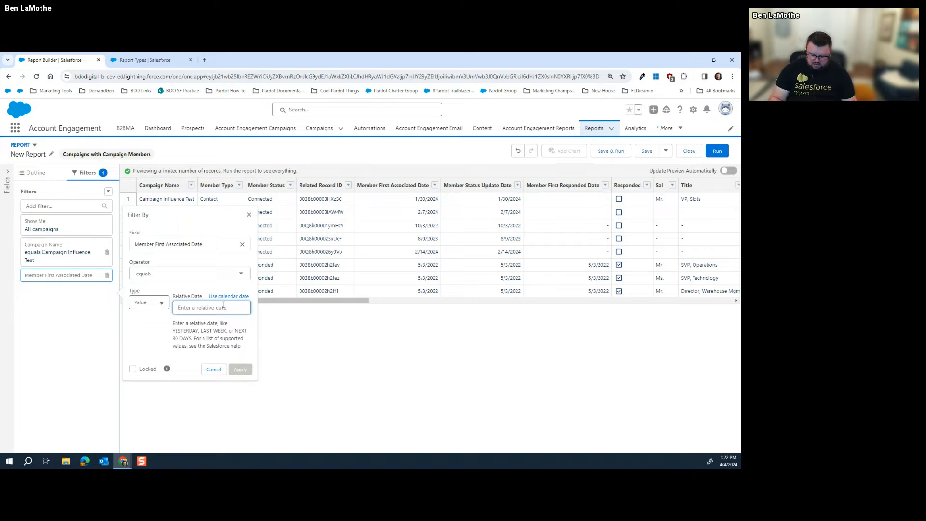
type("YESTERDAY")
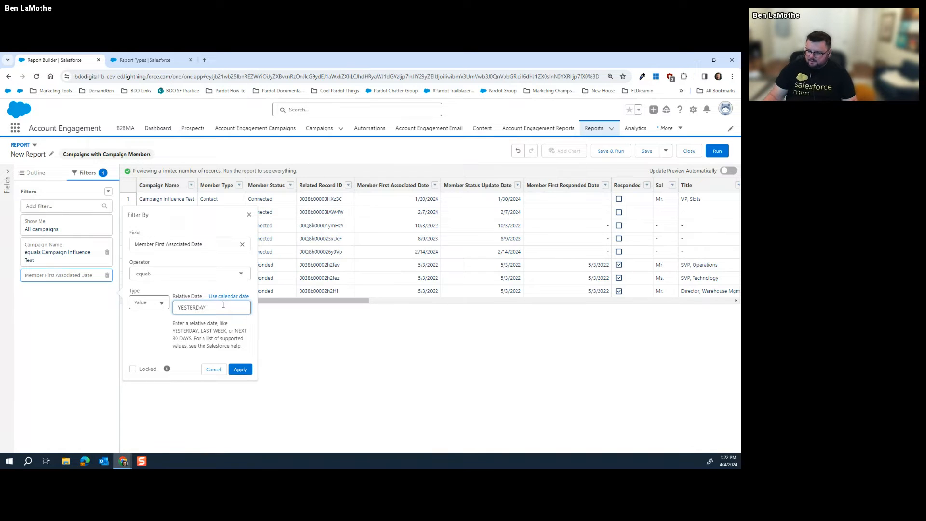
left_click(241, 369)
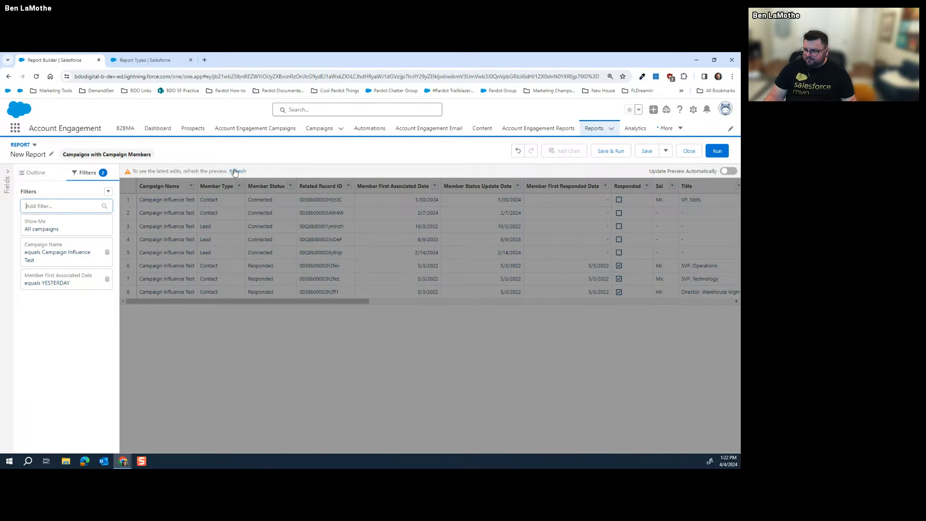
left_click(236, 171)
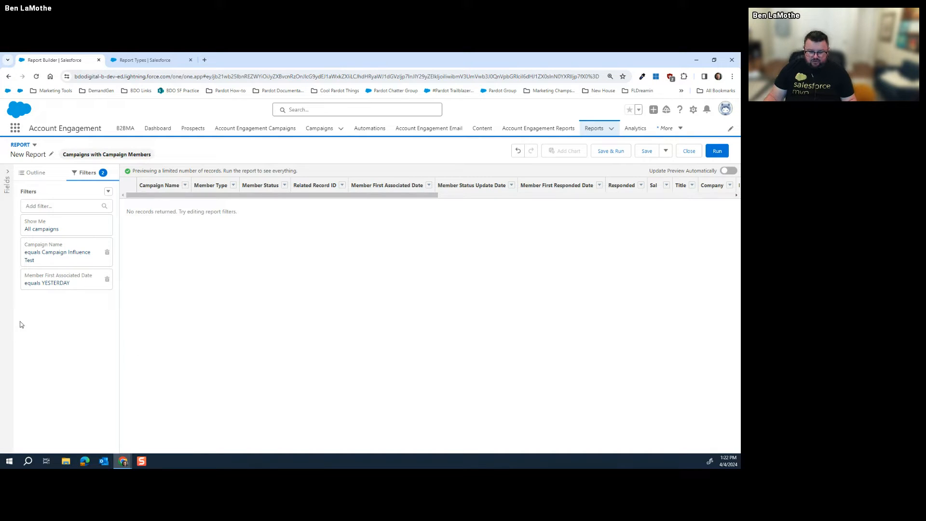
Close the report and save it as 'New Report for Subscription' in the Public Reports folder
left_click(32, 174)
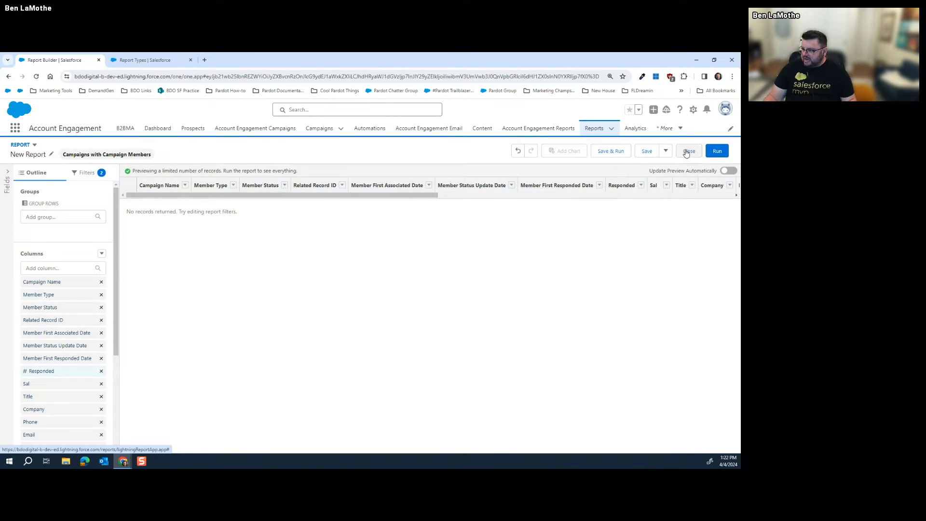
left_click(610, 151)
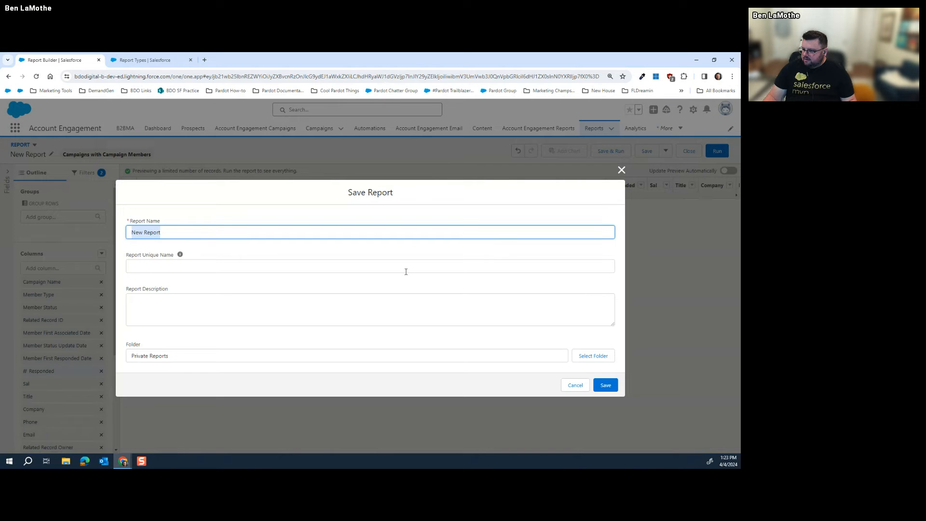
left_click(176, 232)
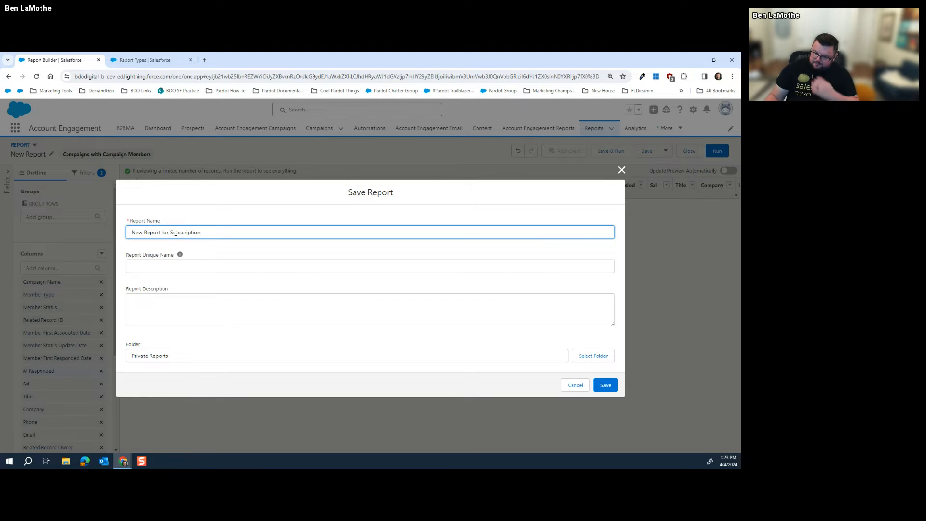
left_click(581, 357)
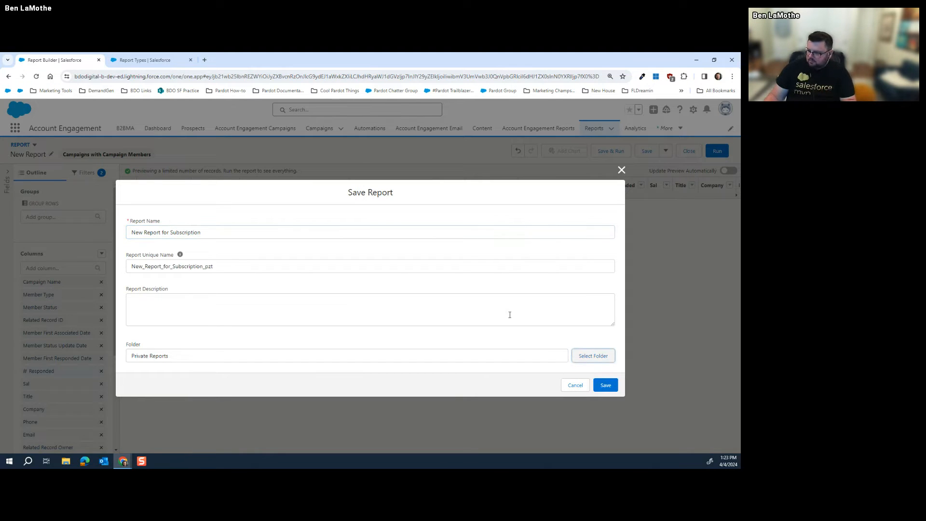
left_click(279, 267)
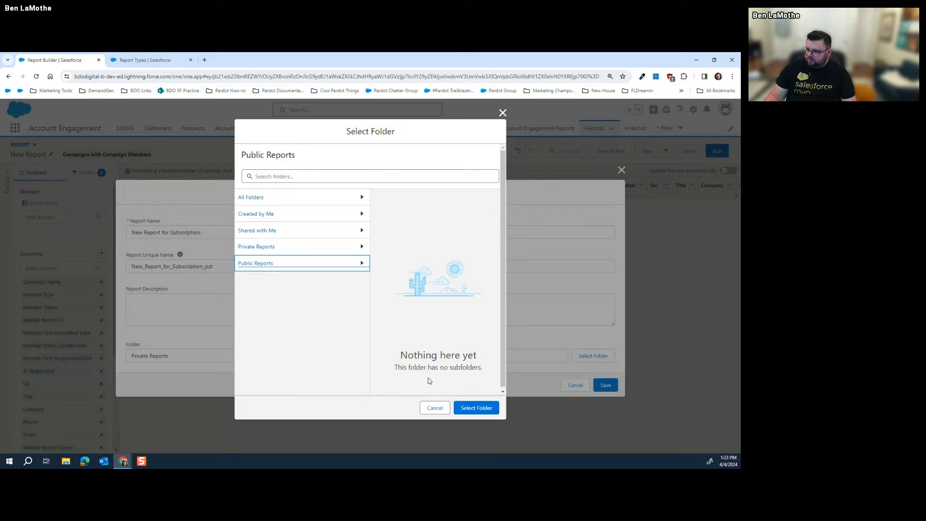
left_click(469, 407)
left_click(604, 385)
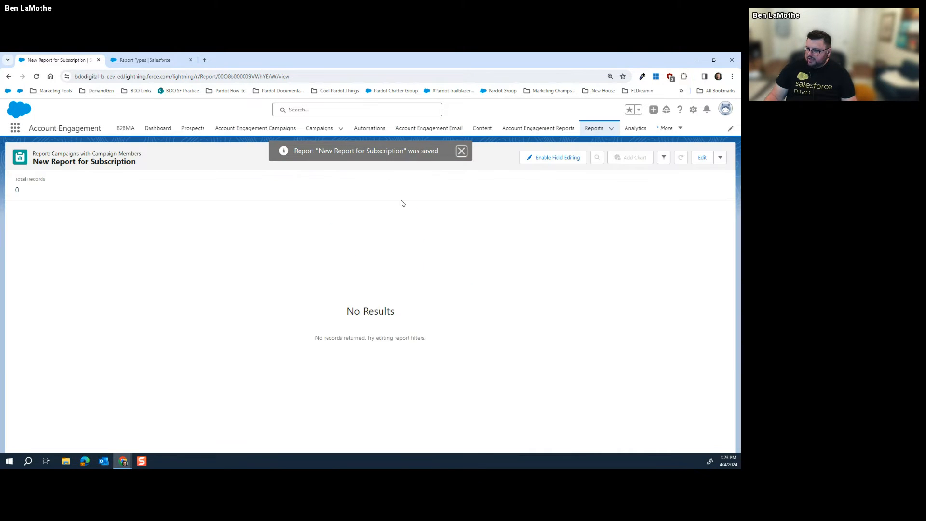
left_click(720, 157)
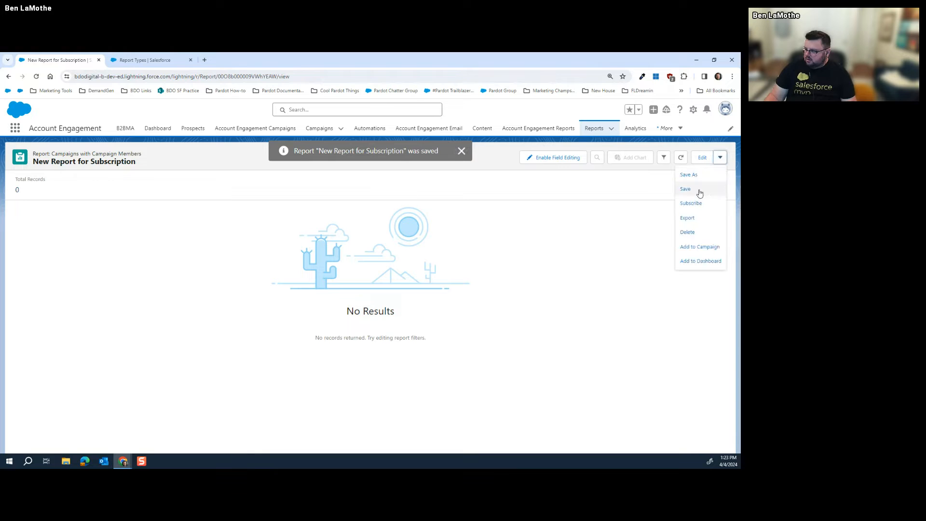
left_click(692, 208)
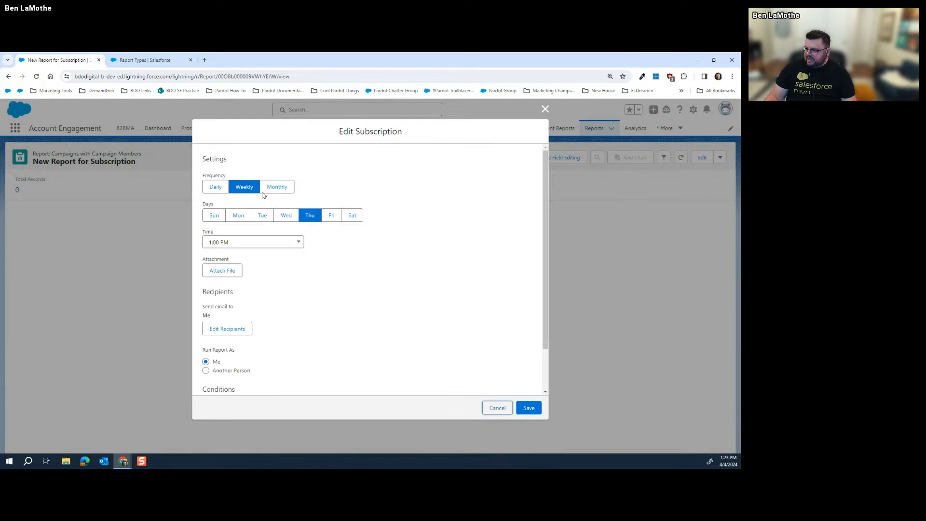
scroll(299, 316, "down", 1)
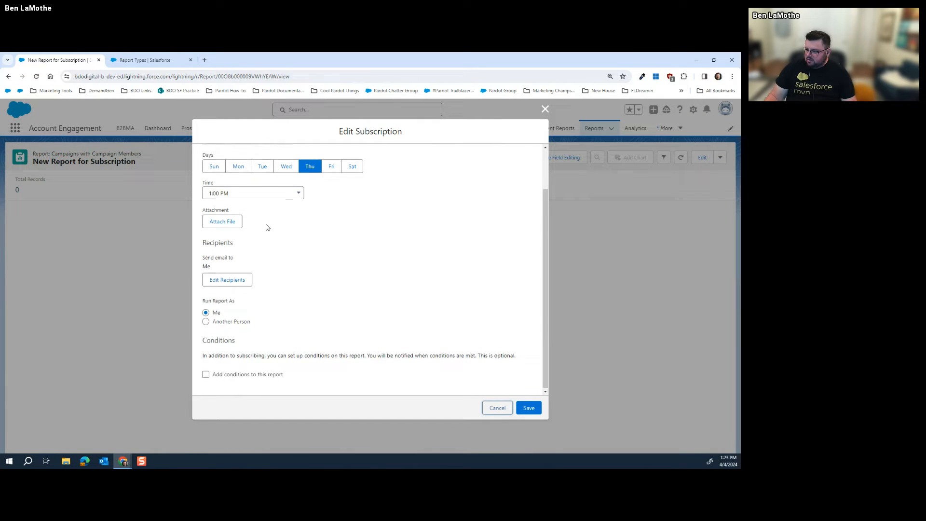
scroll(268, 231, "up", 1)
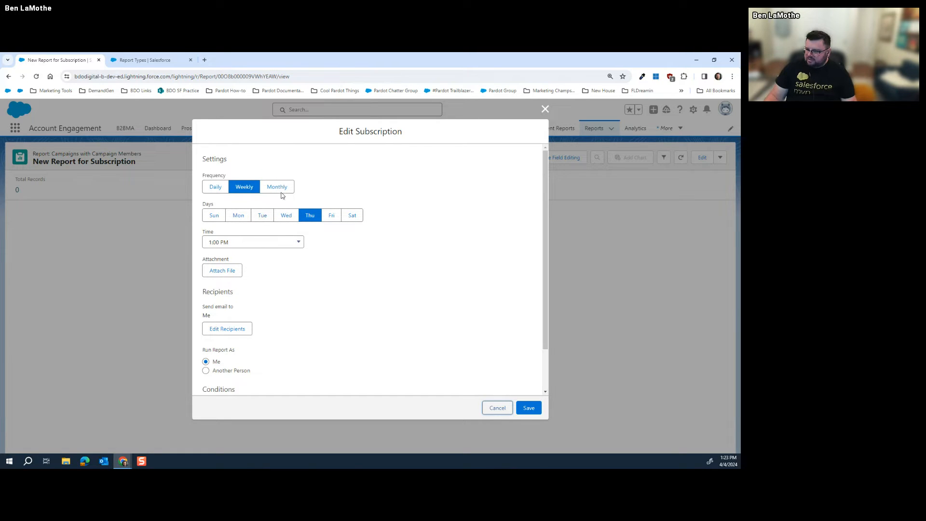
left_click(217, 193)
left_click(219, 216)
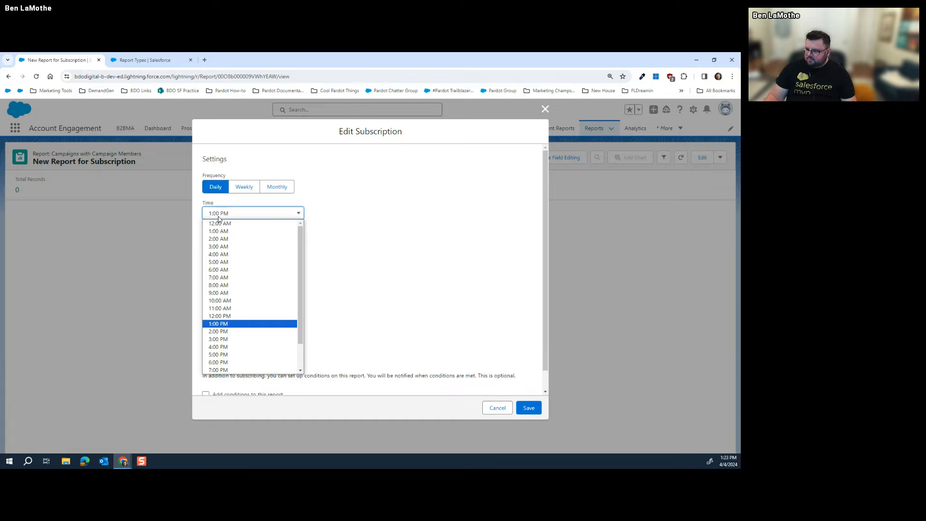
left_click(226, 285)
scroll(321, 299, "down", 1)
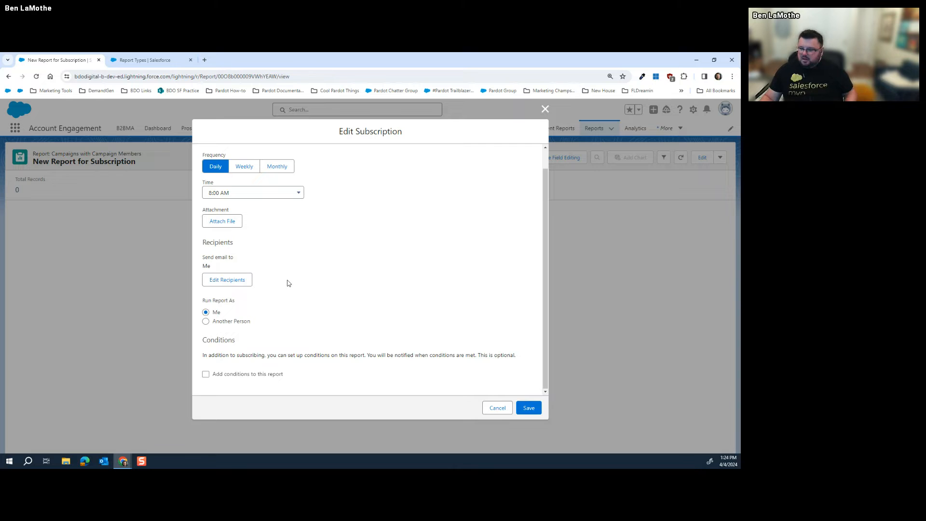
left_click(545, 109)
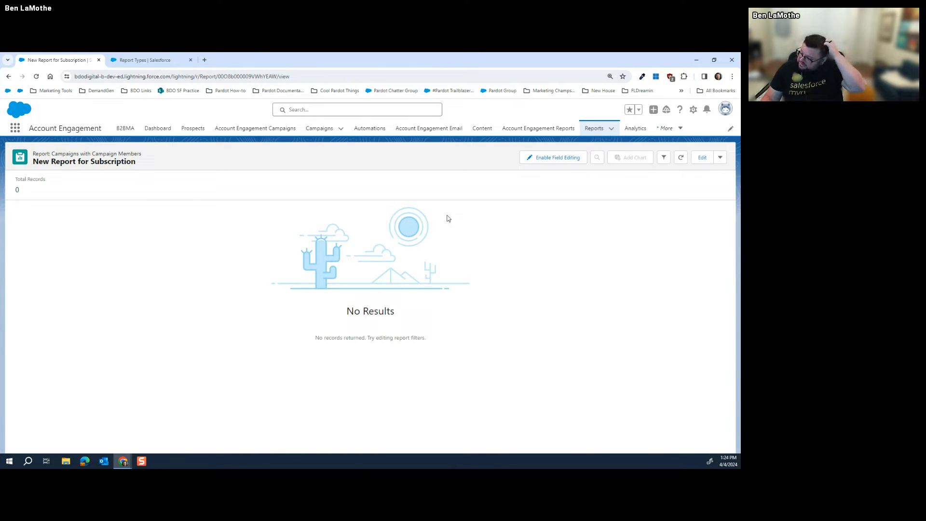
Go to the Recent reports list and begin a new report
left_click(593, 128)
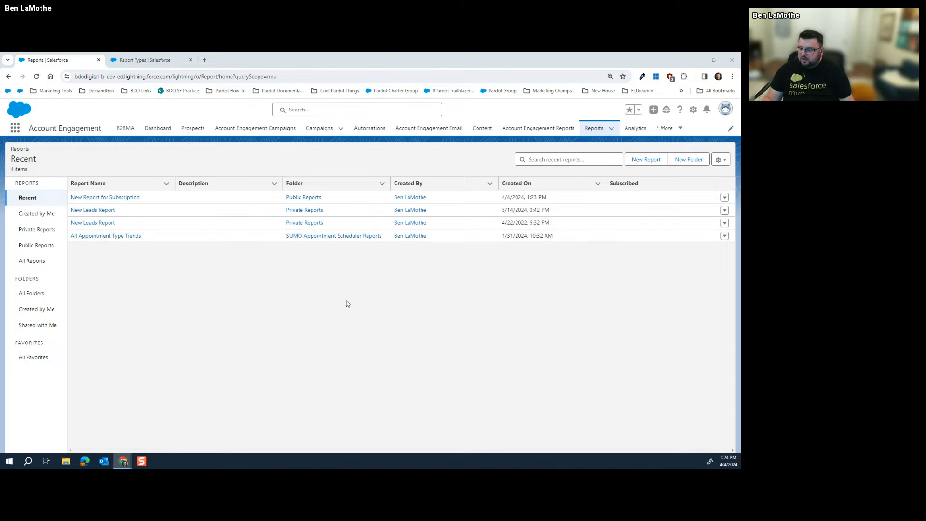
left_click(649, 159)
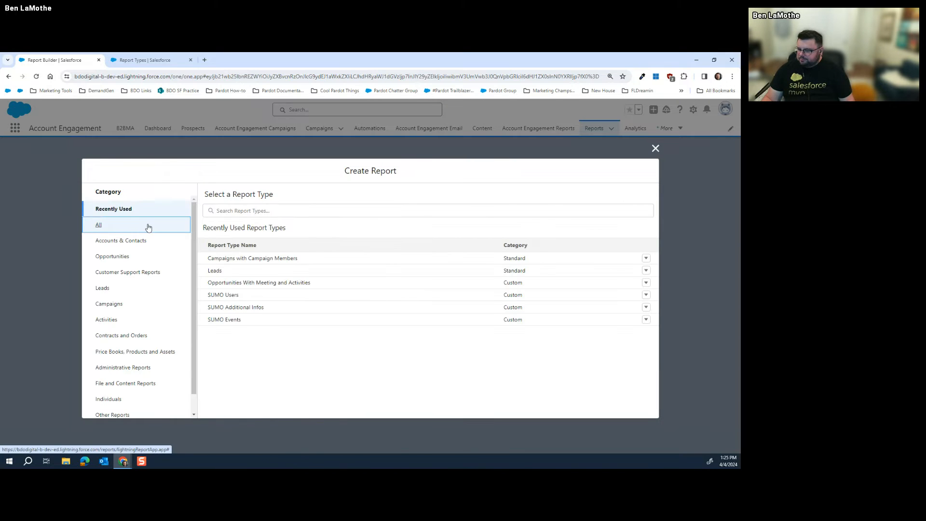
Browse all report types, then start a Campaigns with Campaign Members report from the Campaigns category
left_click(121, 224)
scroll(295, 289, "down", 2)
scroll(289, 305, "up", 2)
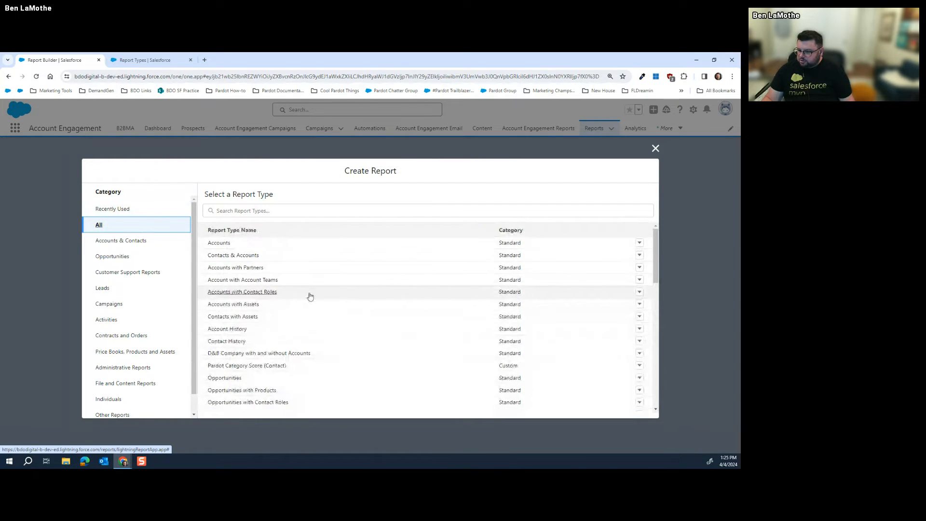
scroll(266, 274, "down", 3)
scroll(288, 259, "up", 3)
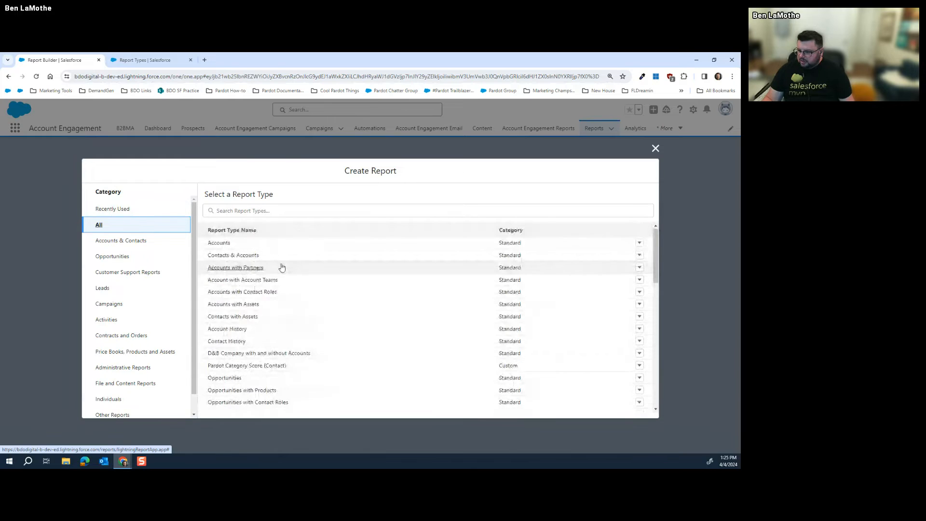
scroll(279, 279, "down", 4)
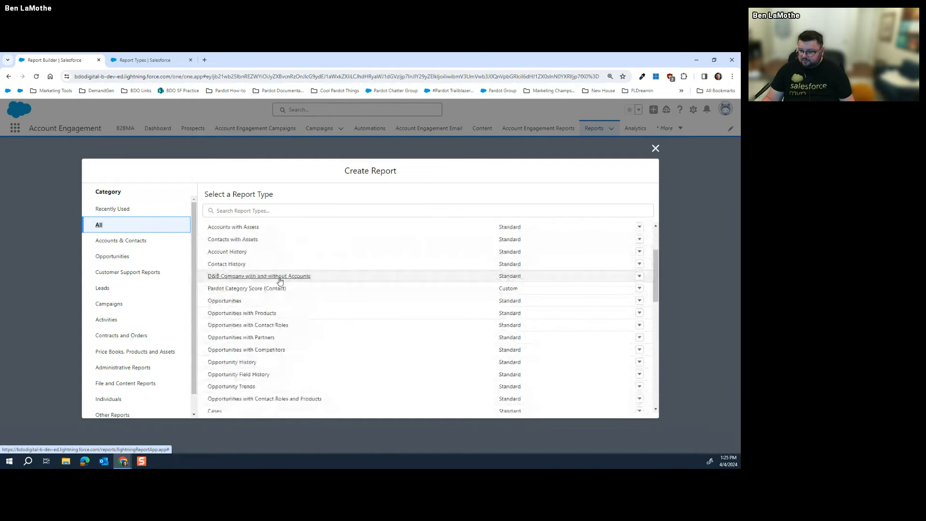
scroll(263, 326, "down", 2)
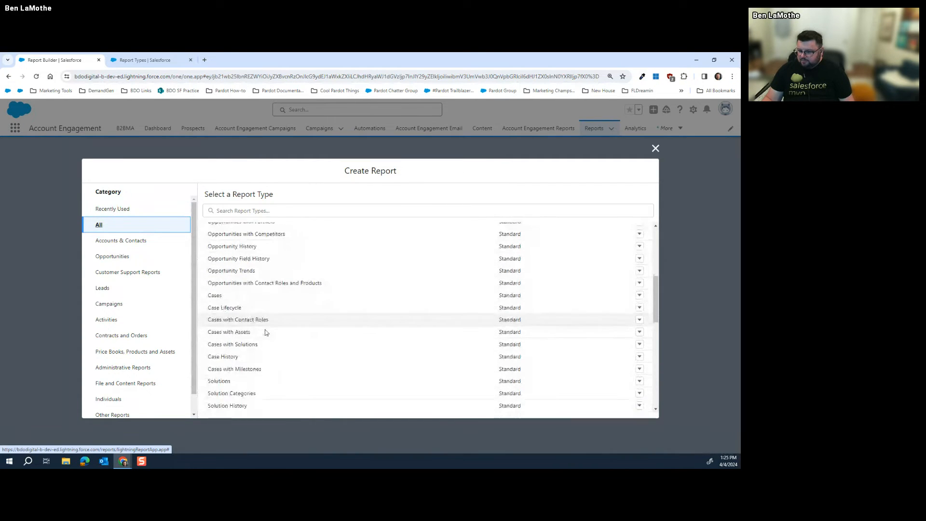
scroll(243, 294, "up", 5)
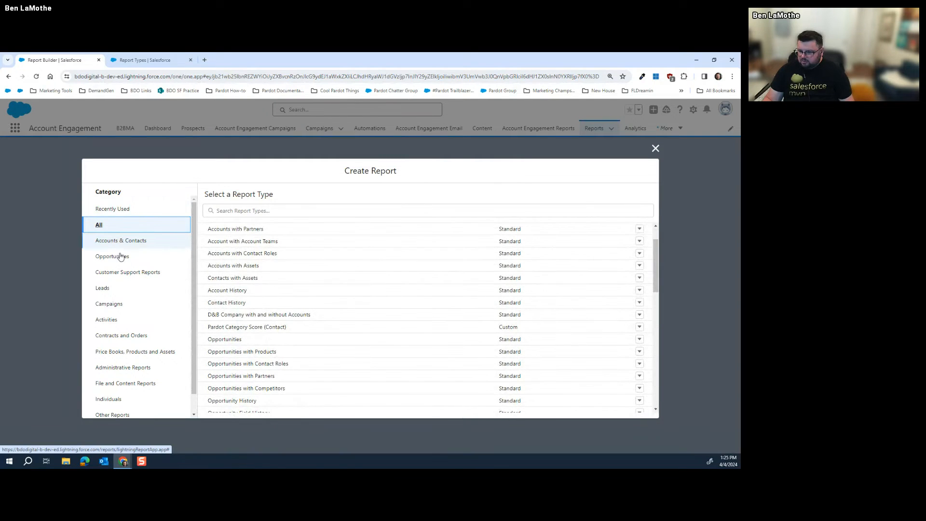
left_click(115, 305)
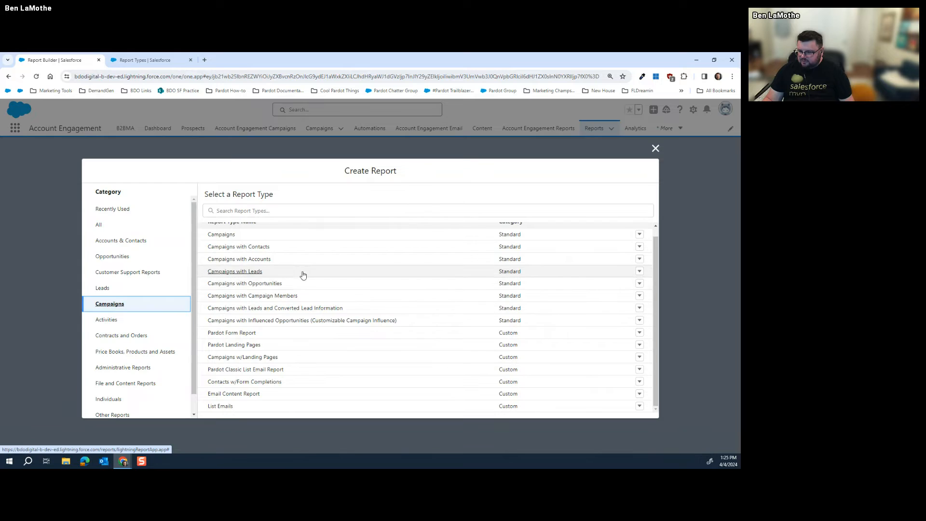
left_click(290, 285)
left_click(273, 297)
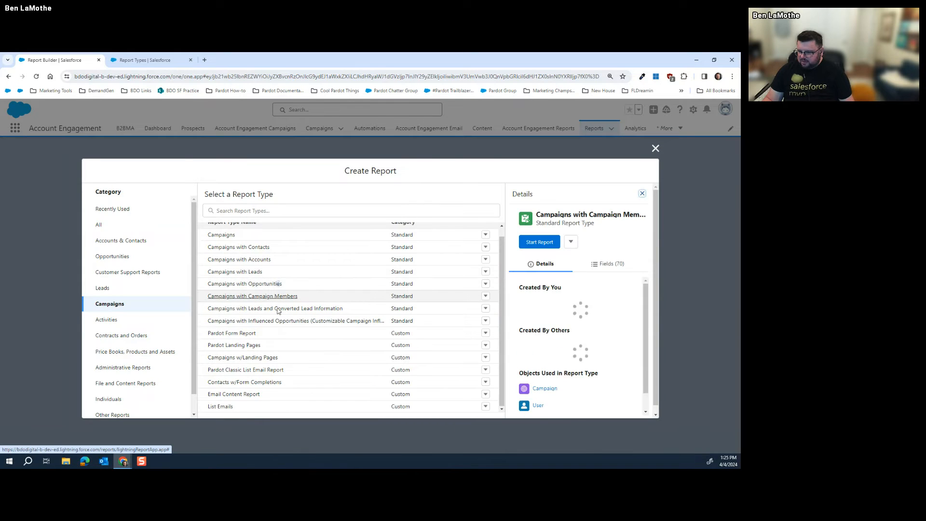
left_click(539, 243)
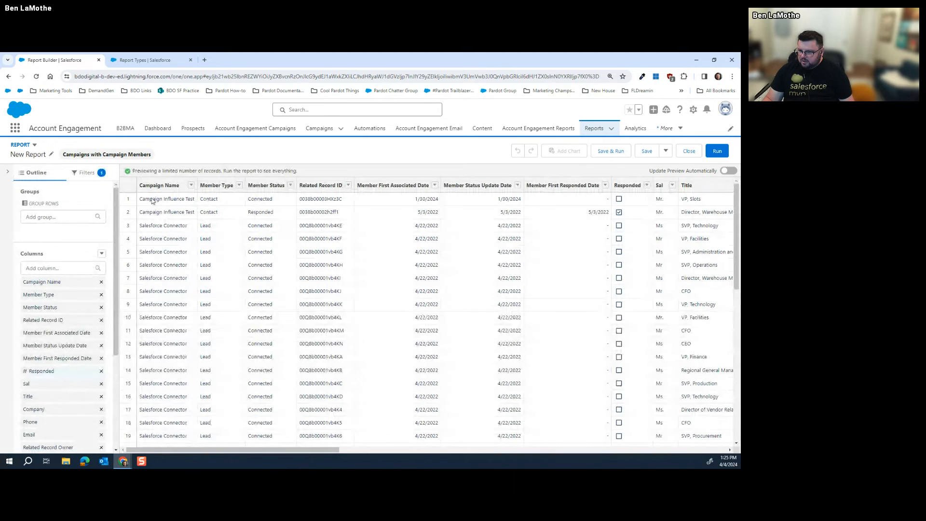
left_click(81, 182)
left_click(108, 191)
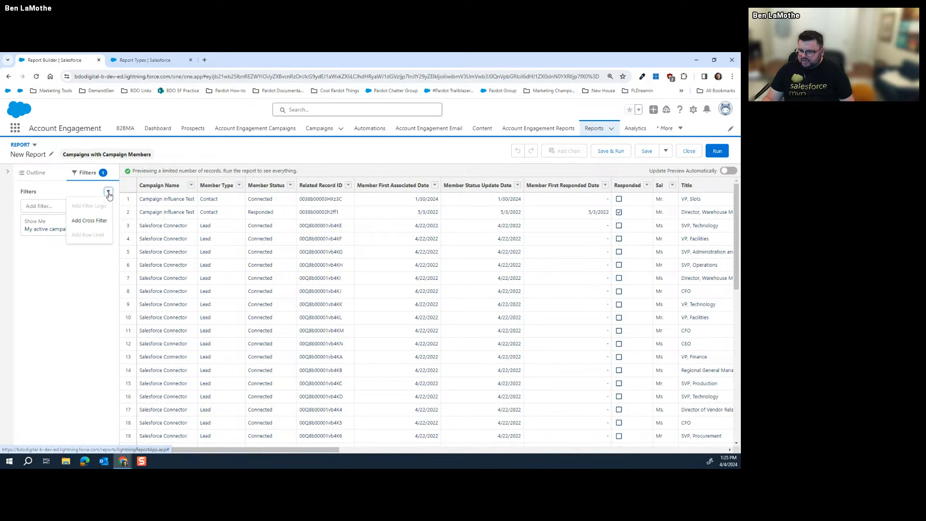
left_click(96, 220)
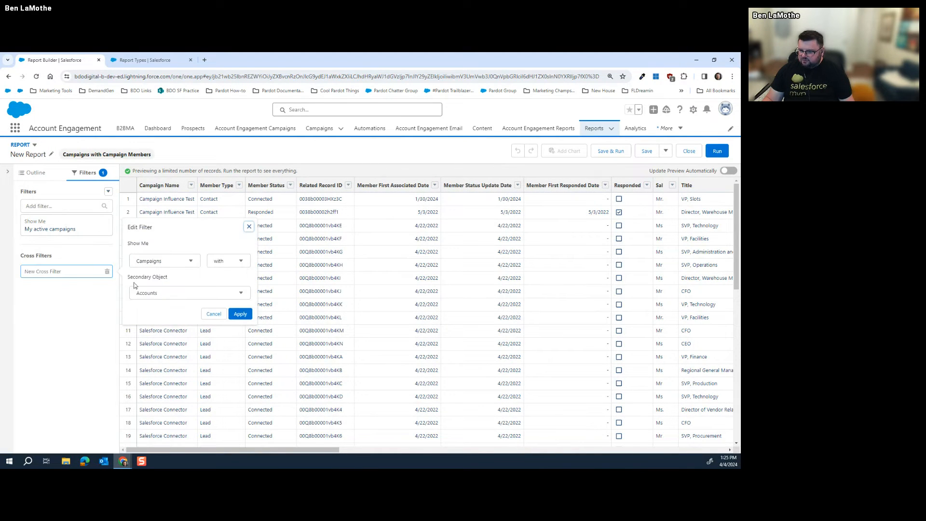
left_click(171, 294)
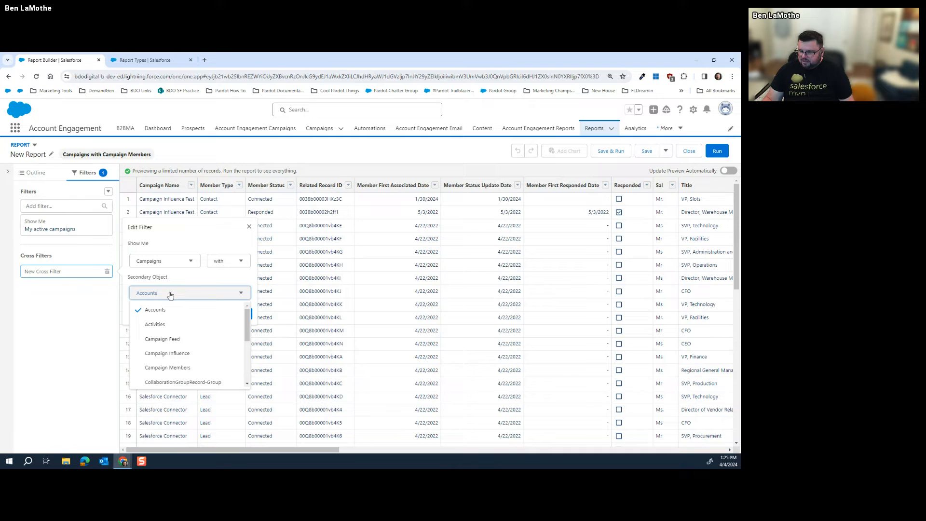
scroll(181, 323, "down", 2)
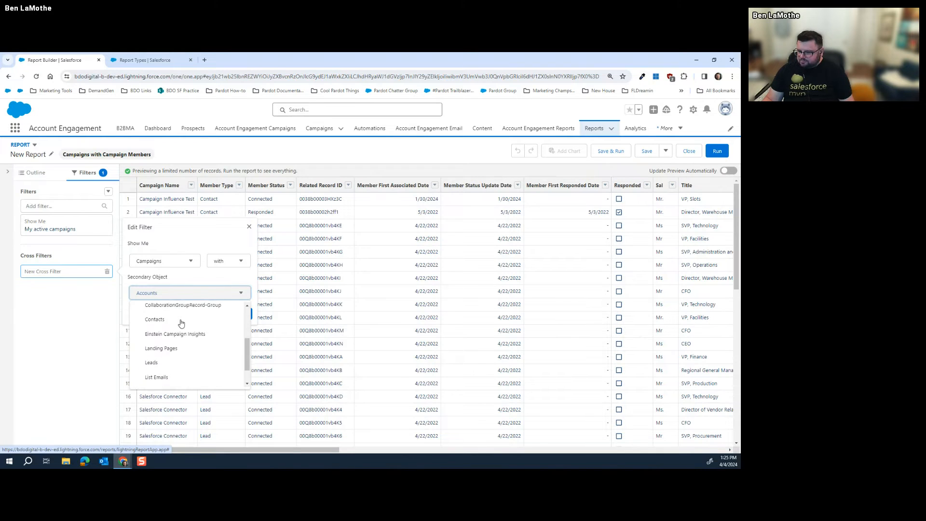
scroll(181, 323, "down", 1)
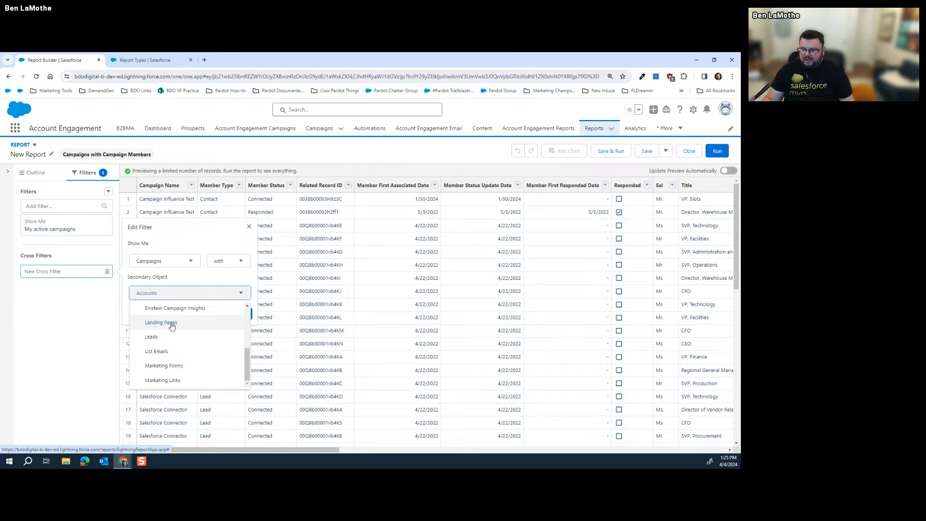
left_click(189, 262)
left_click(188, 264)
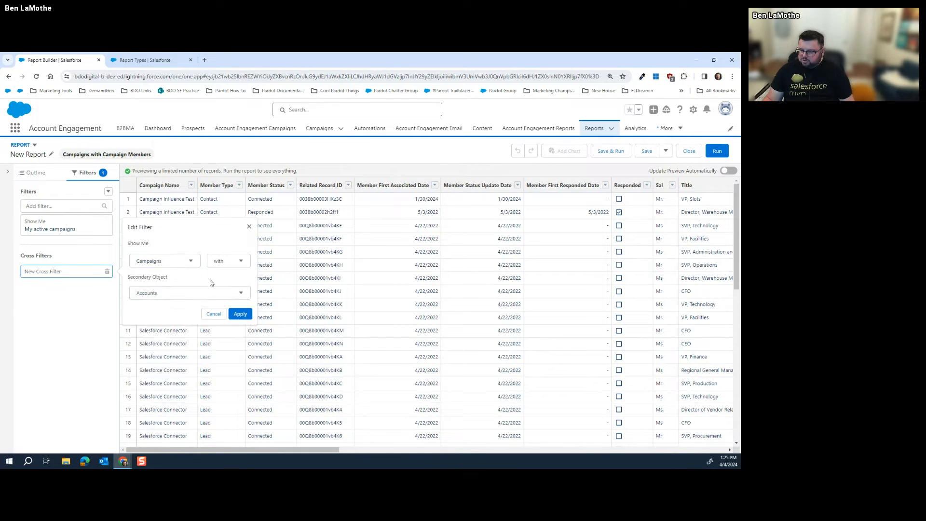
left_click(187, 265)
left_click(167, 293)
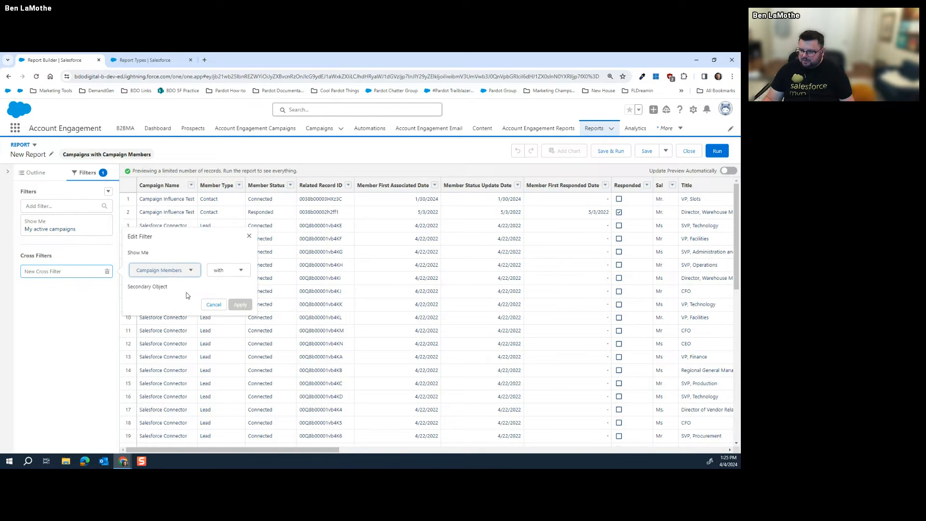
left_click(152, 285)
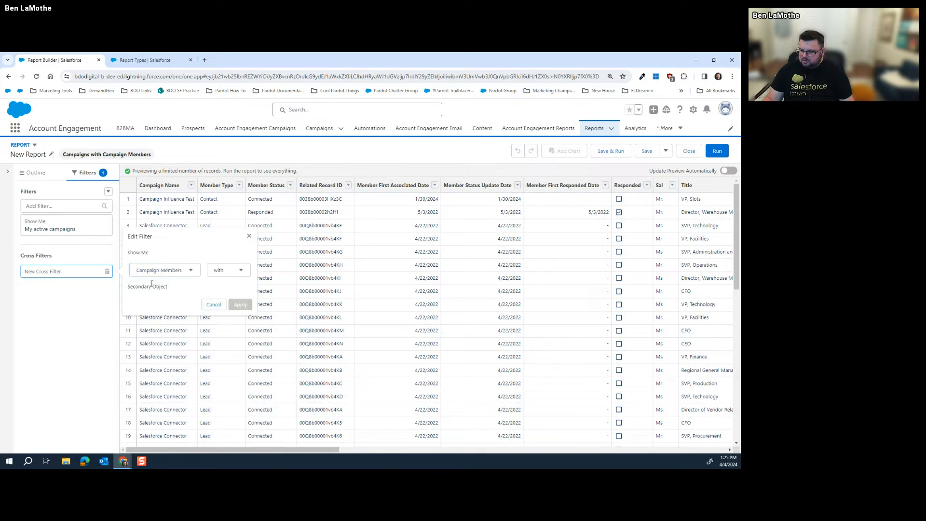
left_click(230, 271)
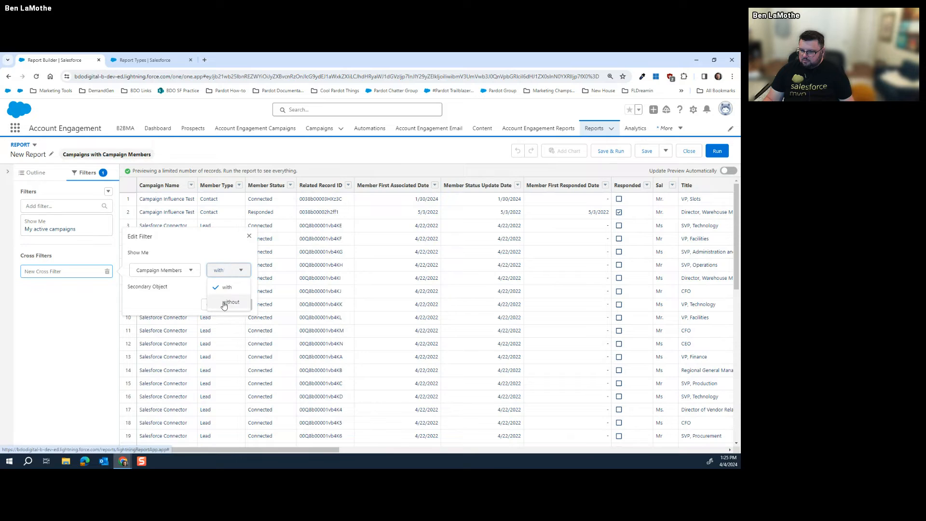
left_click(229, 301)
left_click(228, 270)
left_click(78, 280)
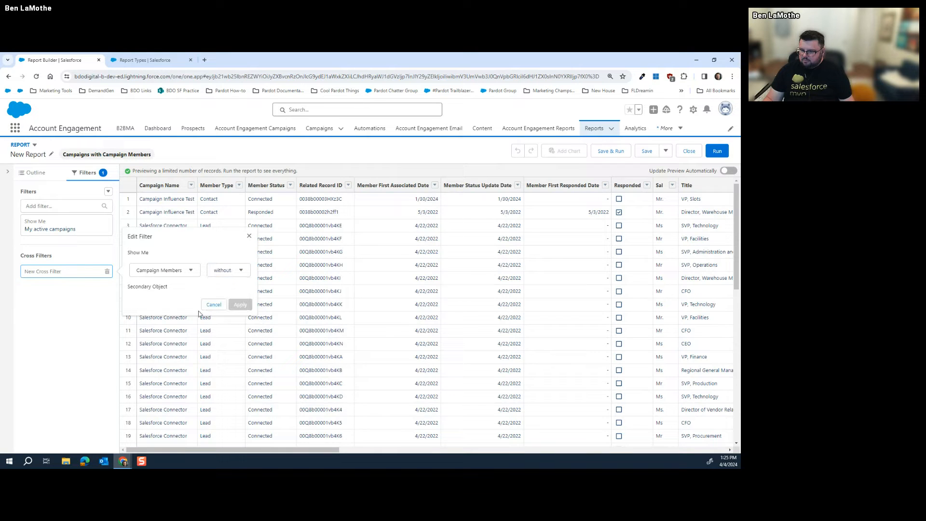
left_click(213, 306)
left_click(108, 193)
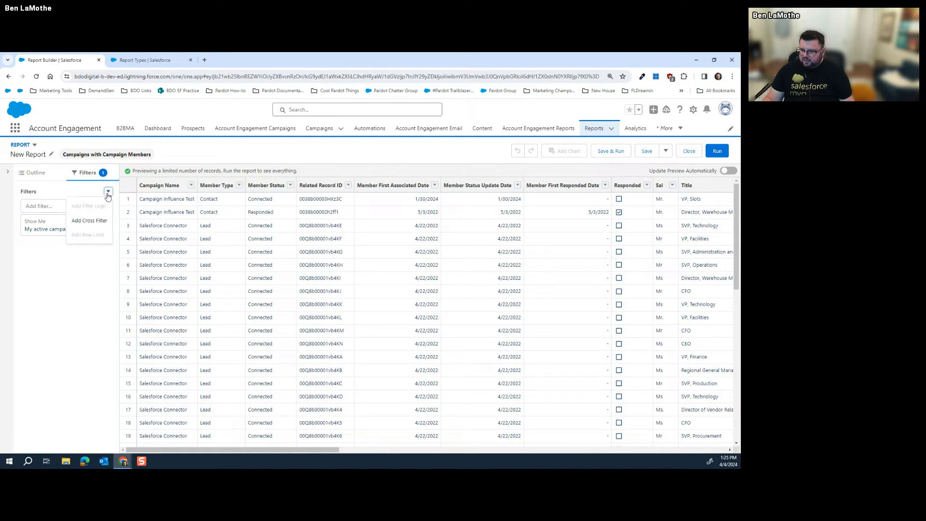
left_click(107, 193)
left_click(103, 206)
left_click(108, 193)
left_click(97, 230)
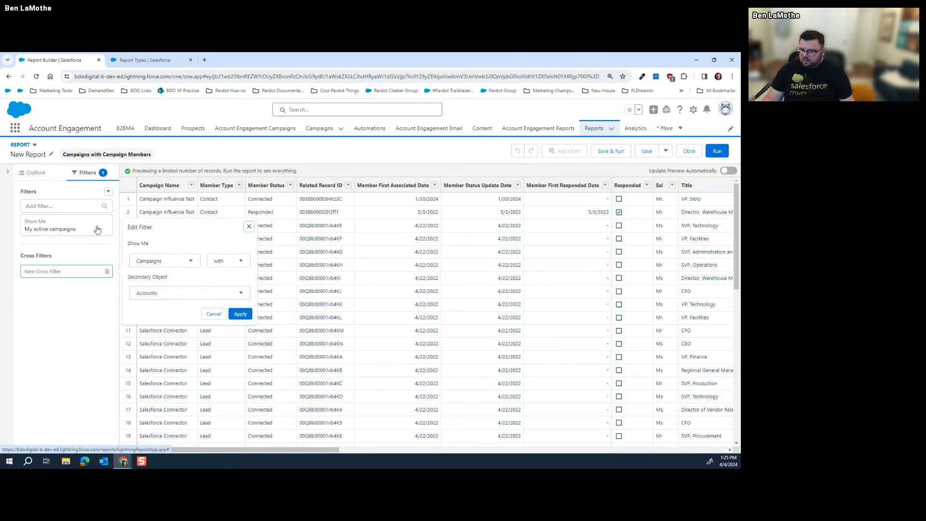
left_click(173, 263)
left_click(164, 292)
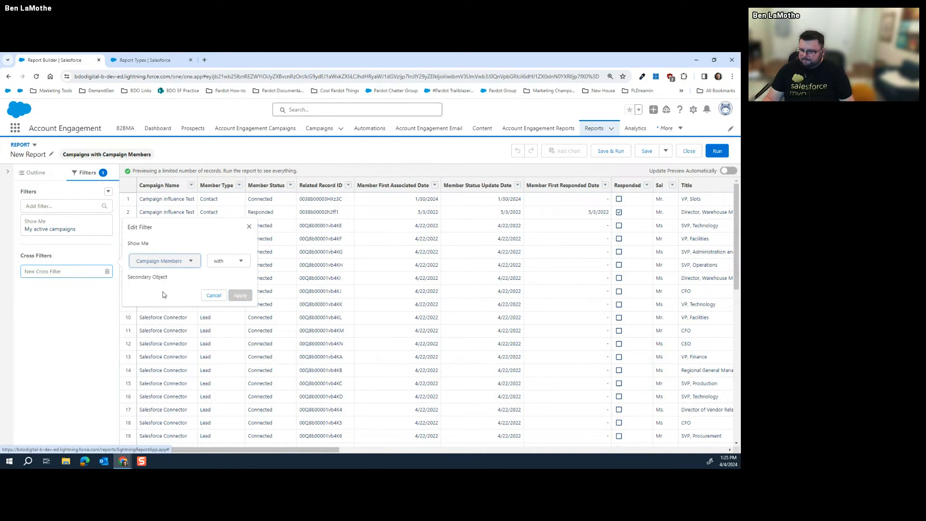
left_click(232, 267)
left_click(227, 292)
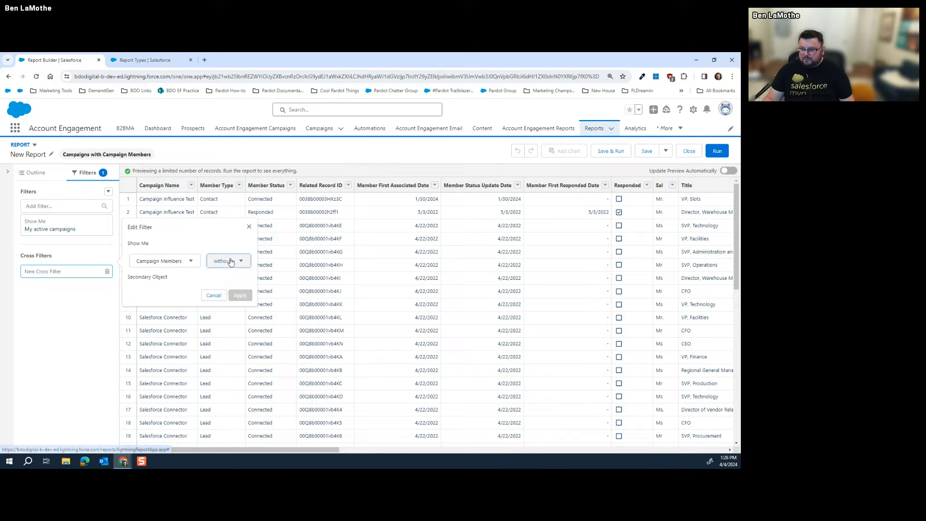
left_click(231, 261)
left_click(229, 283)
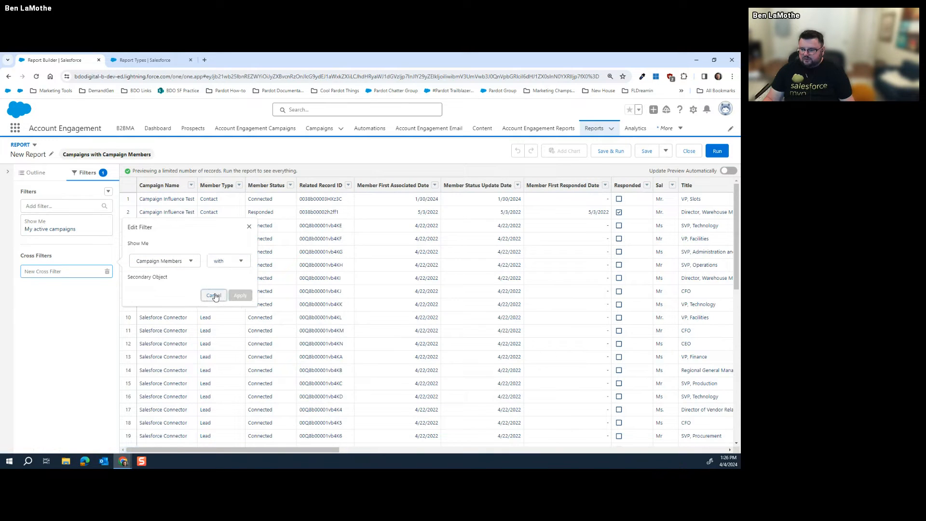
left_click(213, 295)
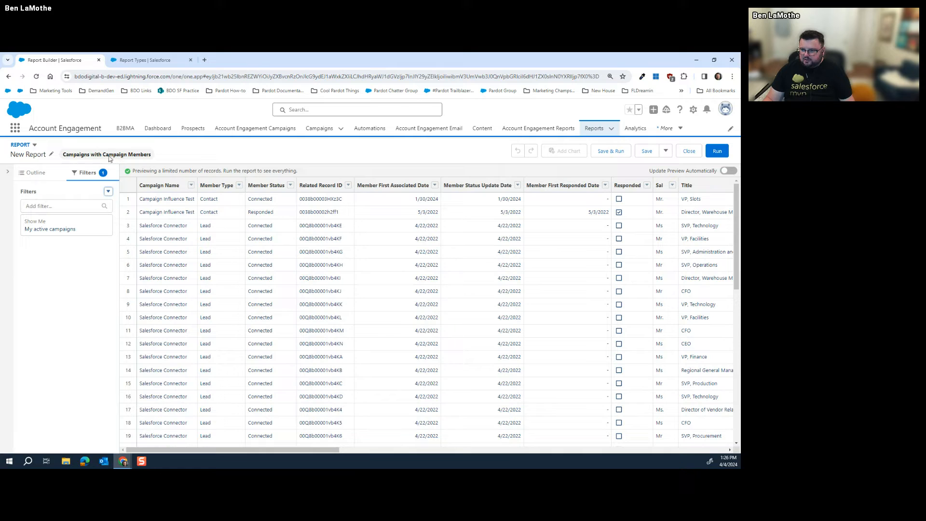
From the Reports home, start a new Accounts & Contacts > Contacts & Accounts report
left_click(595, 128)
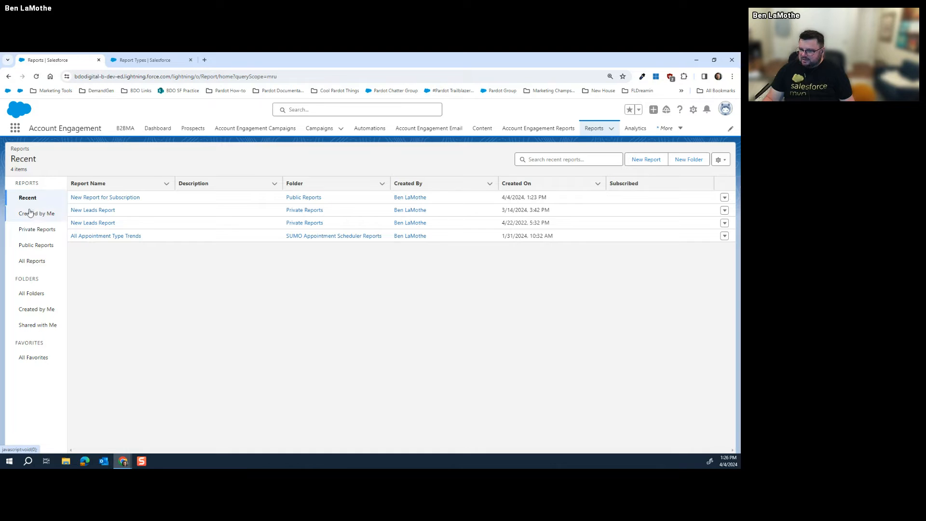
left_click(646, 159)
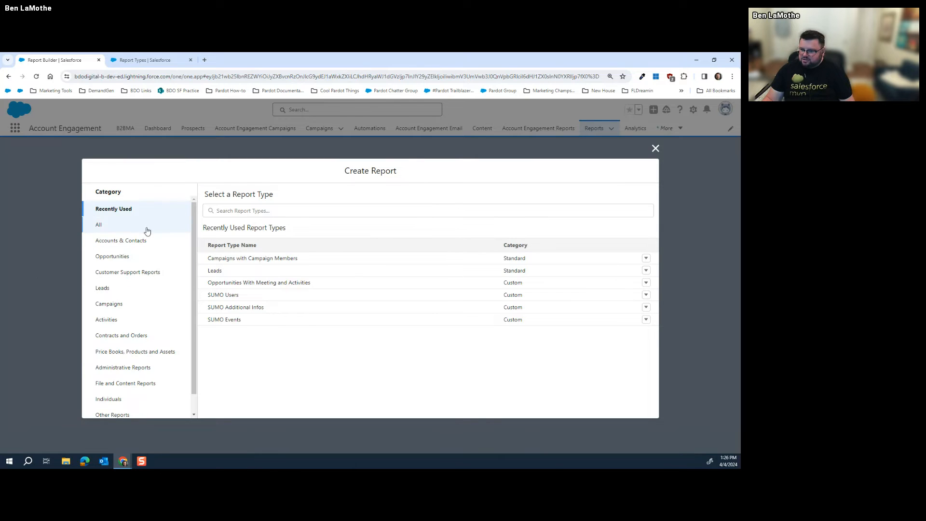
left_click(130, 243)
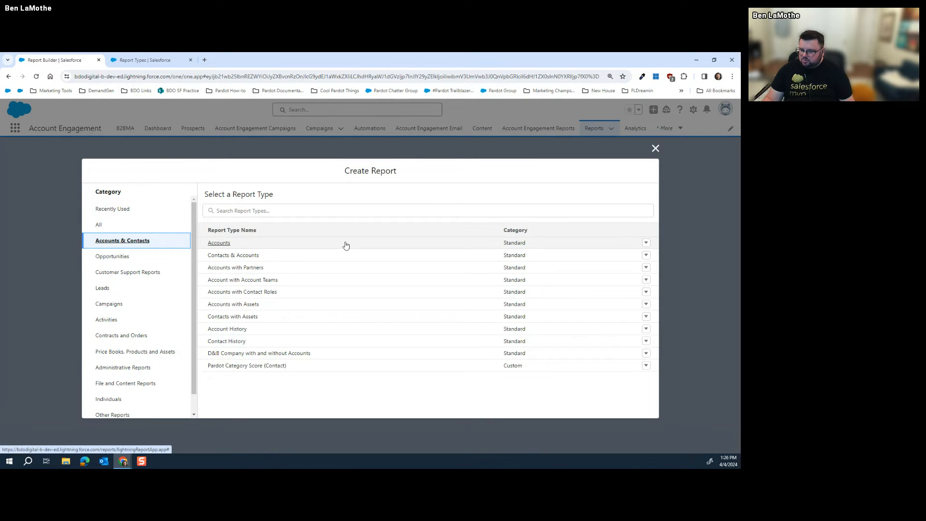
left_click(257, 255)
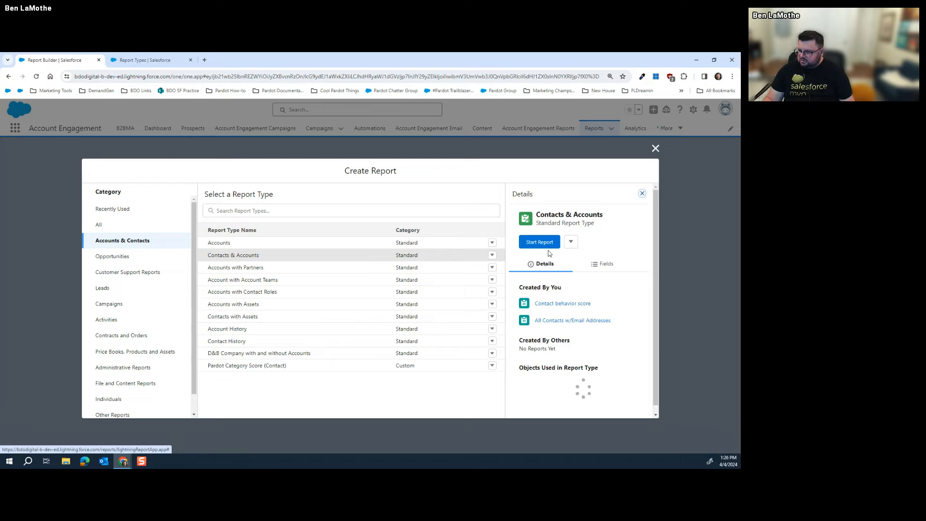
left_click(537, 242)
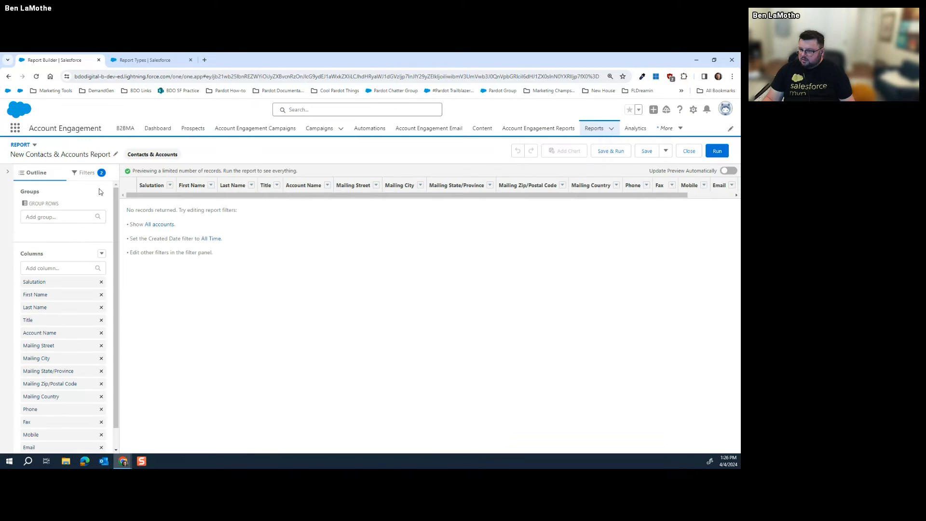
Add a Contacts with Campaign History cross filter to the report
left_click(88, 172)
left_click(108, 191)
left_click(90, 221)
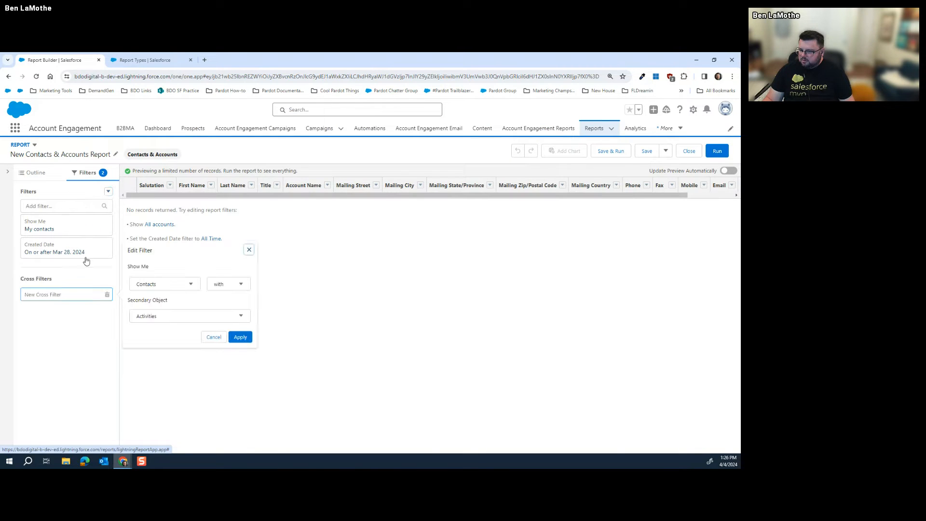
left_click(174, 320)
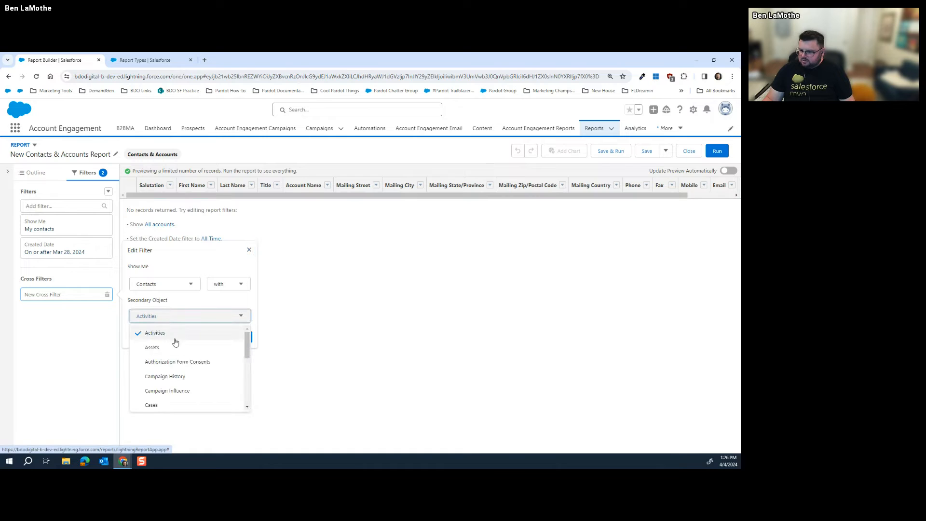
scroll(178, 345, "down", 4)
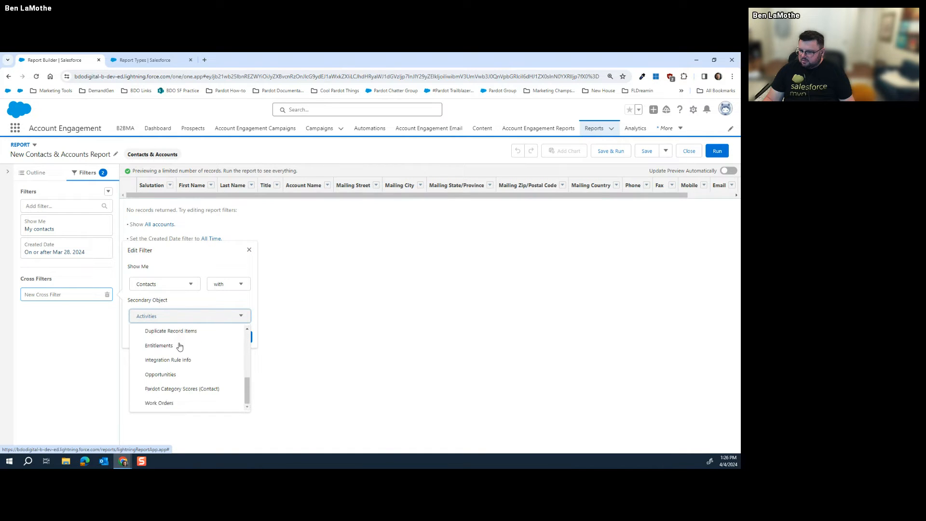
scroll(181, 344, "up", 5)
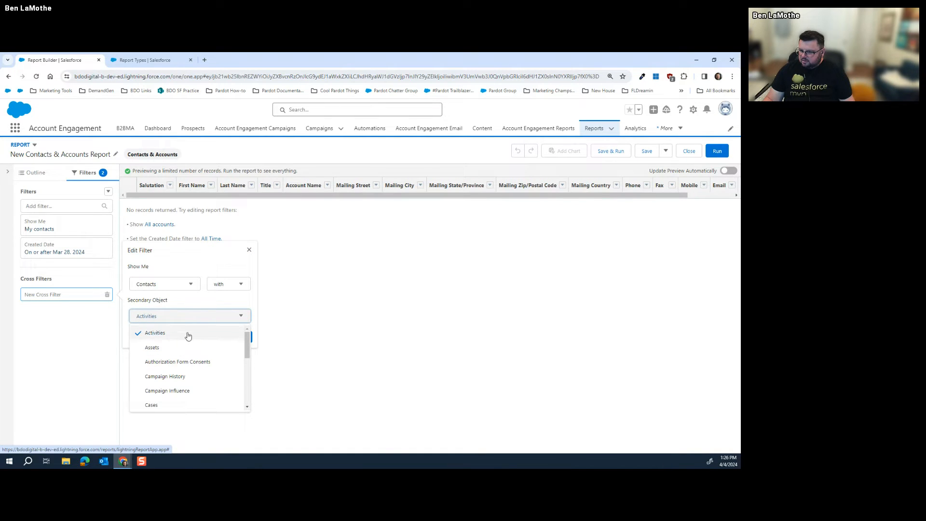
left_click(180, 376)
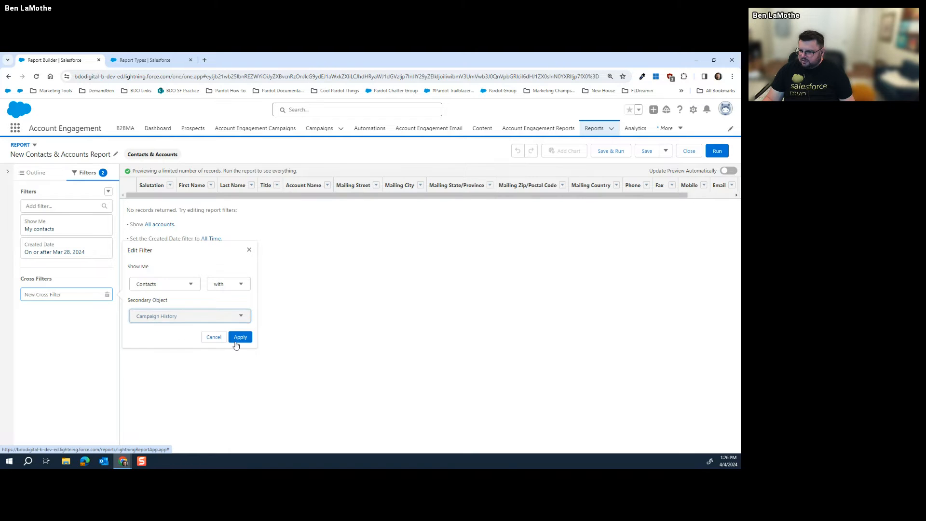
left_click(240, 337)
Browse the Campaign History fields, then delete that cross filter
left_click(67, 316)
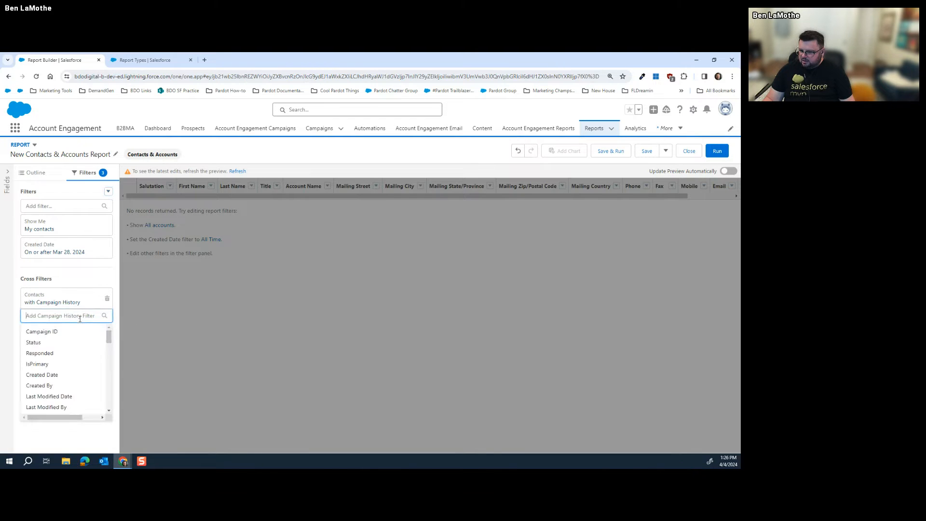
scroll(72, 350, "down", 3)
scroll(72, 349, "down", 6)
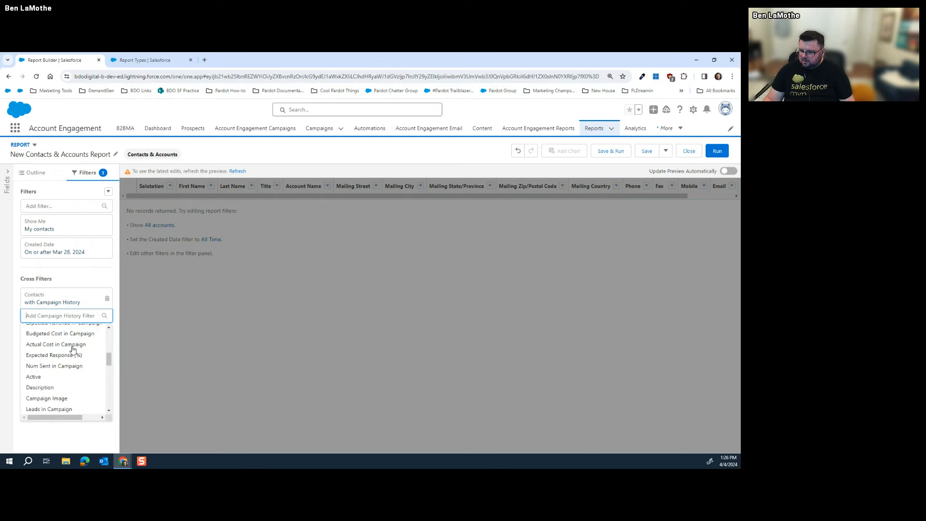
scroll(72, 349, "down", 2)
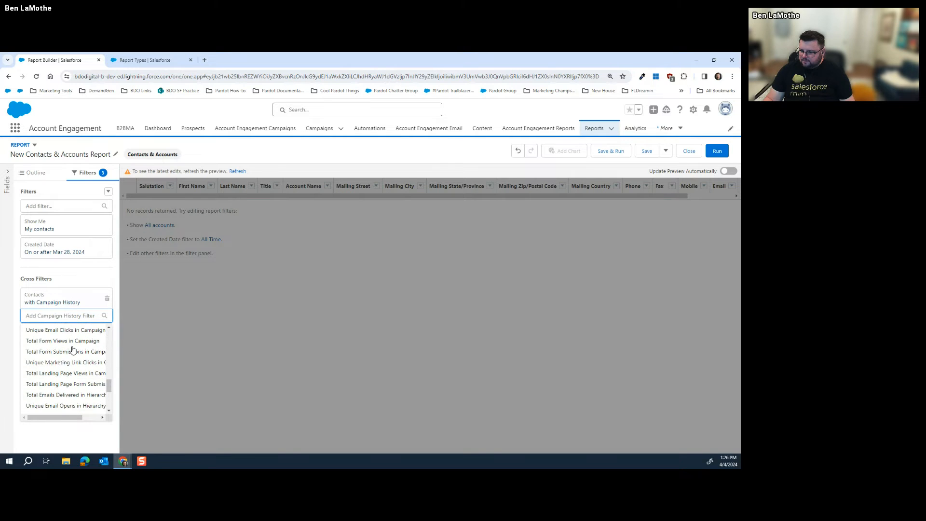
scroll(73, 350, "down", 3)
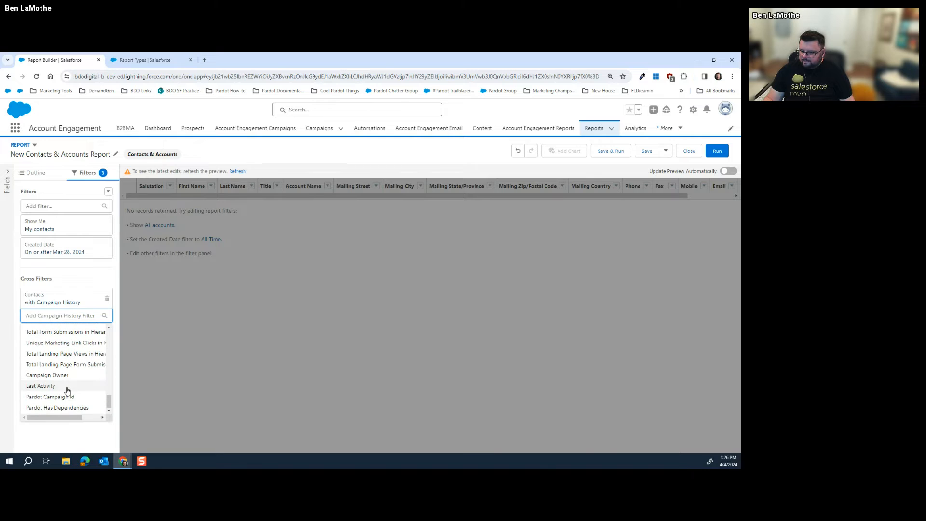
scroll(67, 386, "up", 5)
scroll(67, 393, "up", 2)
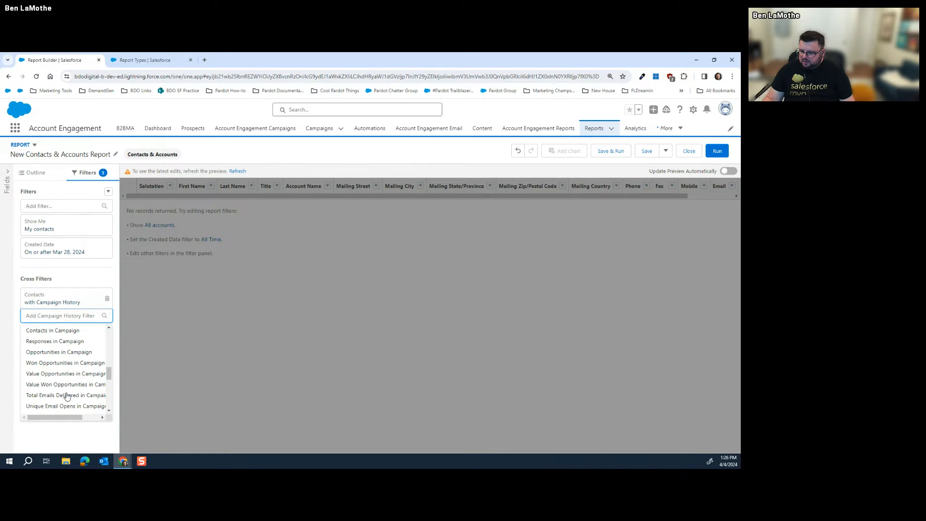
scroll(68, 379, "down", 2)
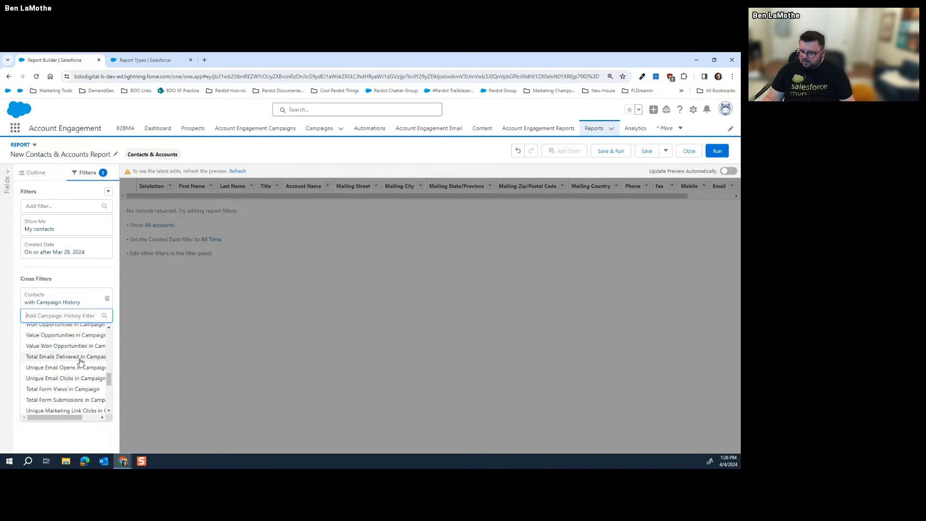
scroll(77, 371, "down", 1)
scroll(77, 369, "down", 1)
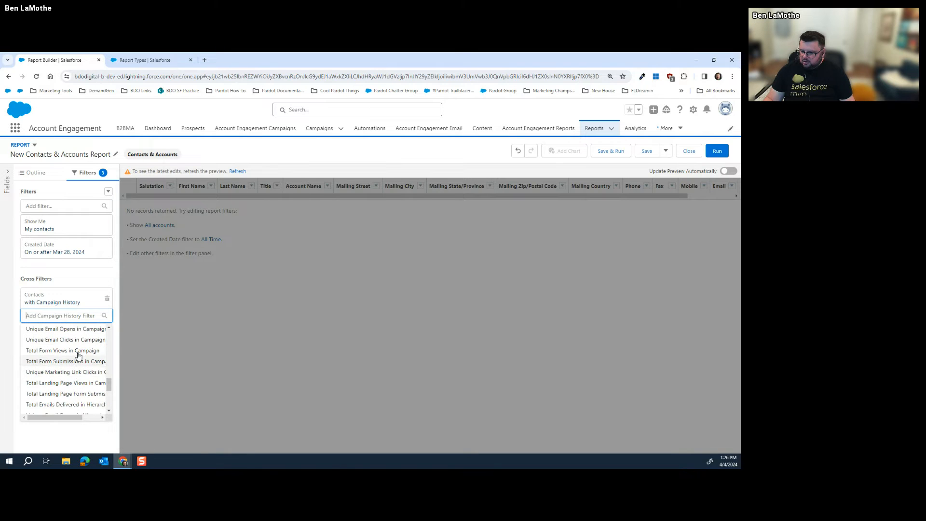
scroll(76, 365, "up", 3)
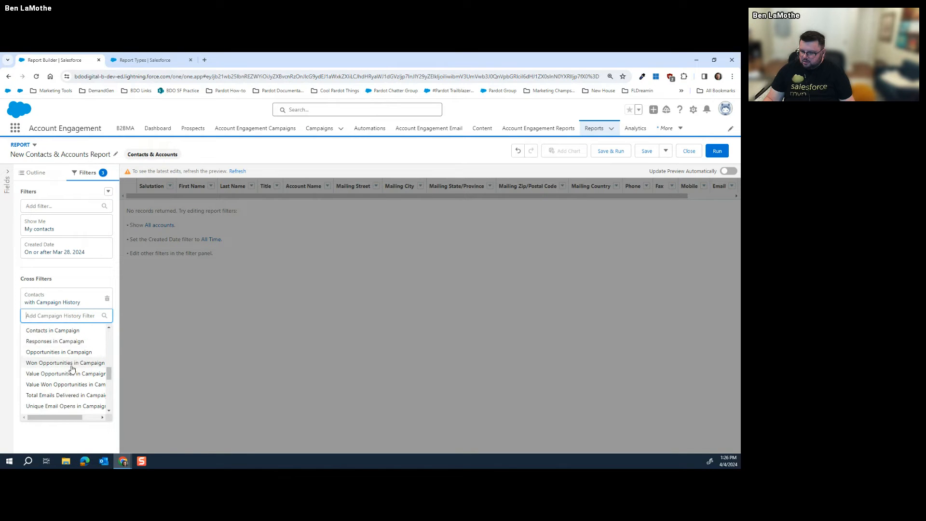
scroll(72, 377, "down", 3)
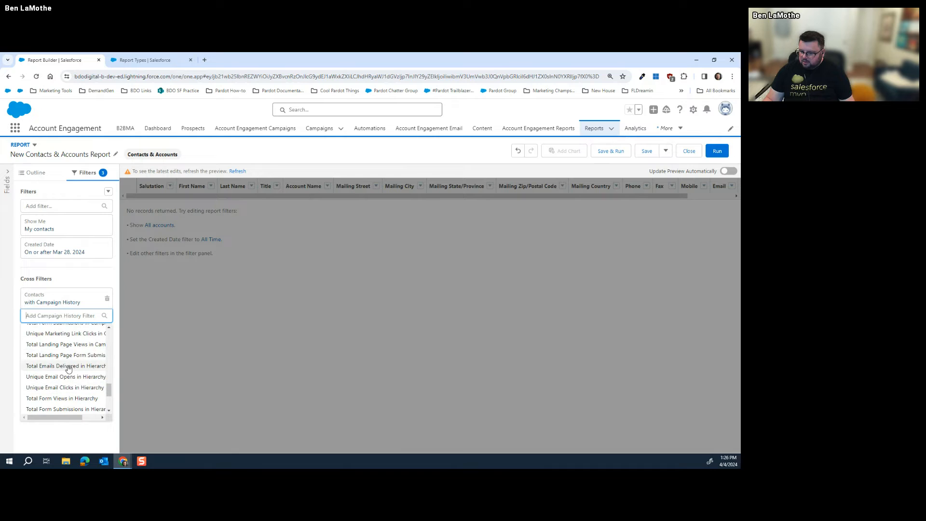
left_click(93, 291)
left_click(107, 298)
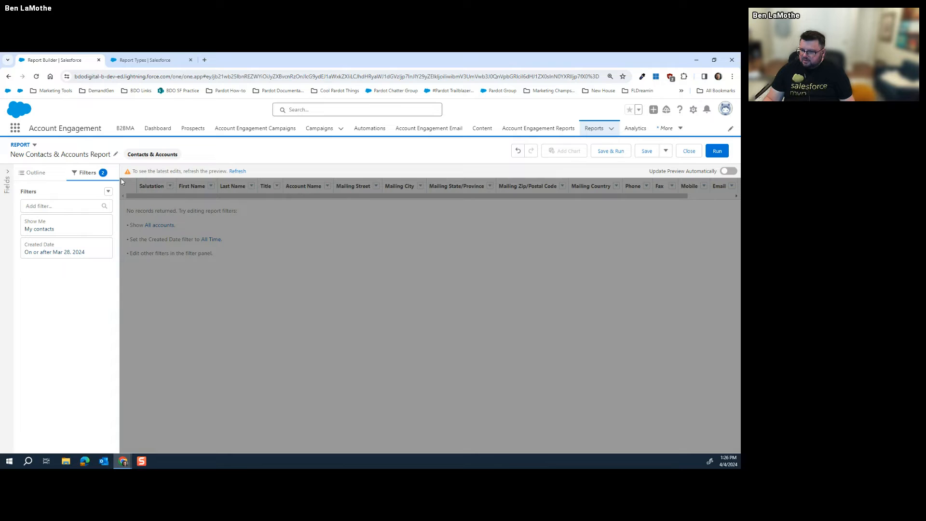
Add a Contacts with Activities cross filter, then remove it again
left_click(108, 192)
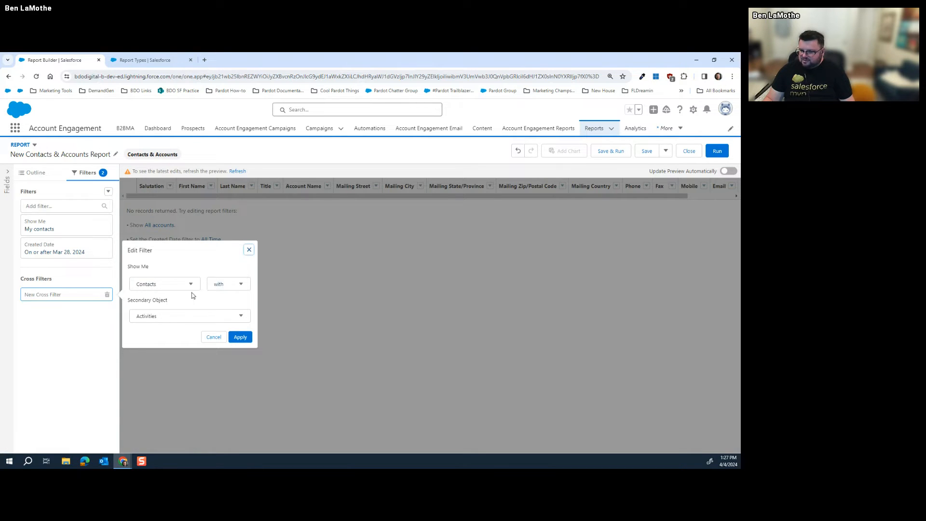
left_click(198, 317)
scroll(192, 352, "down", 1)
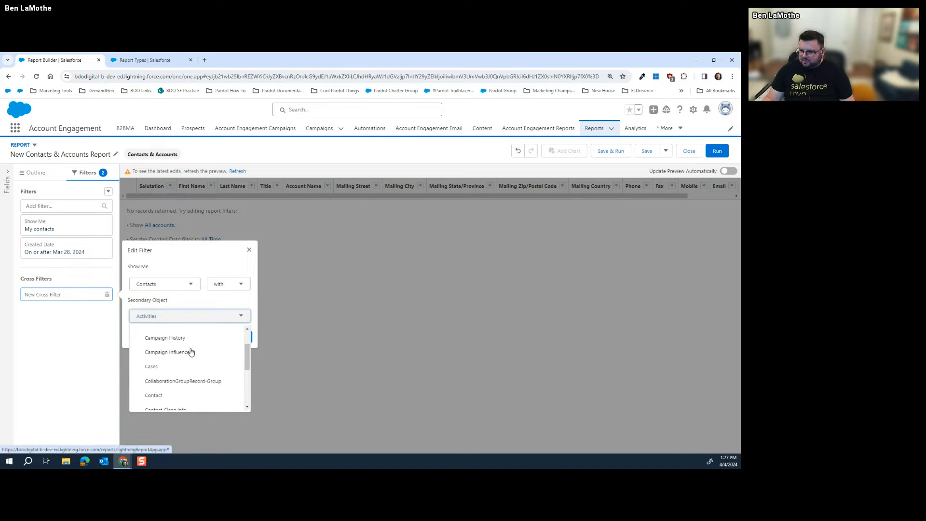
scroll(197, 344, "up", 2)
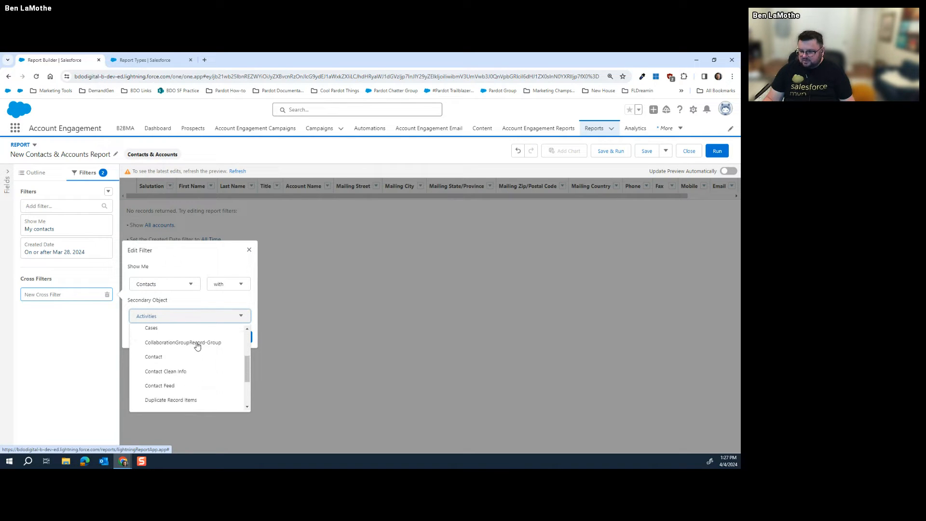
left_click(208, 331)
left_click(240, 337)
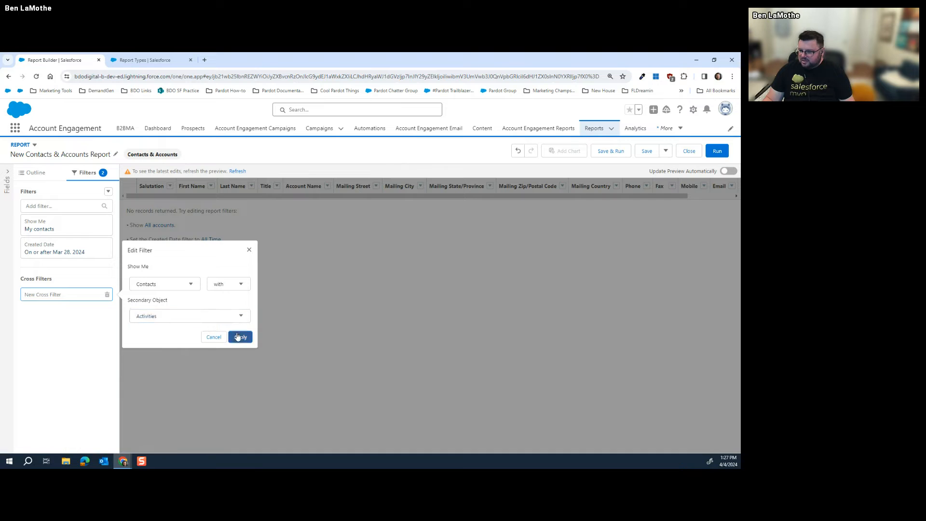
scroll(58, 359, "down", 10)
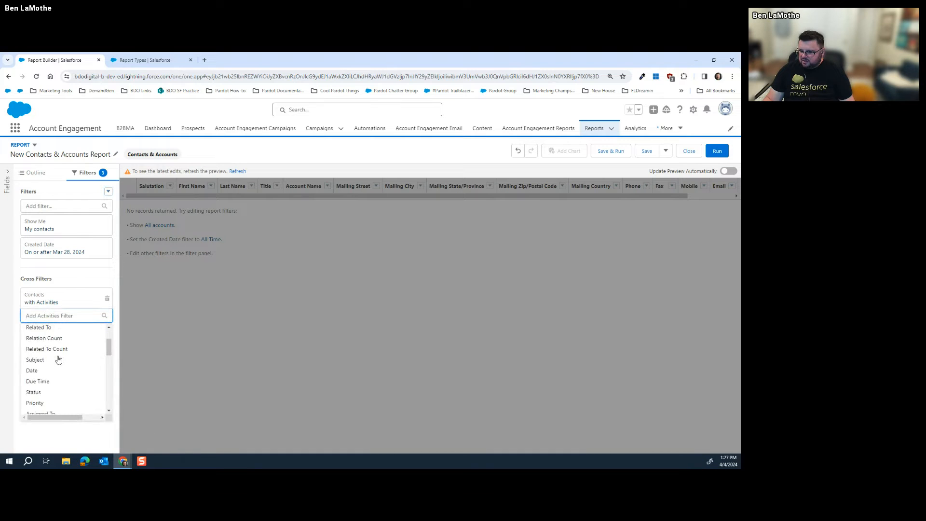
scroll(58, 359, "down", 3)
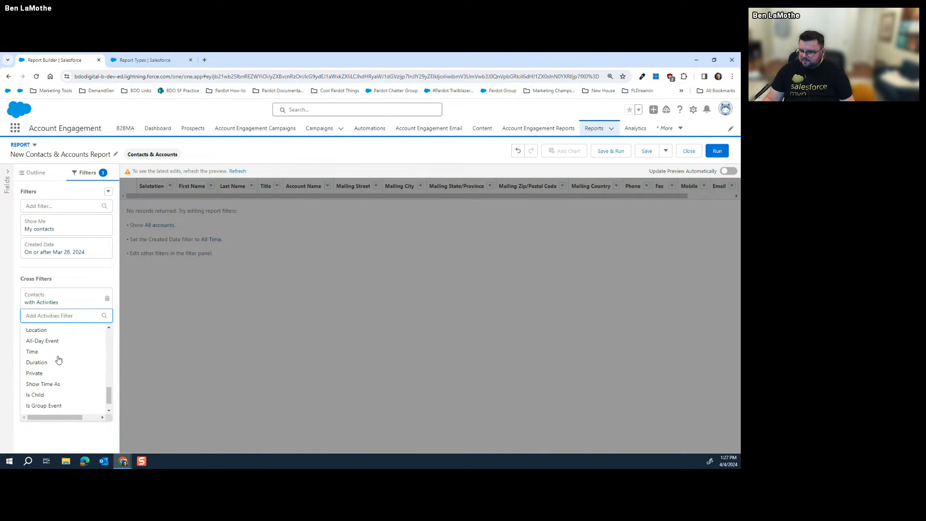
left_click(107, 300)
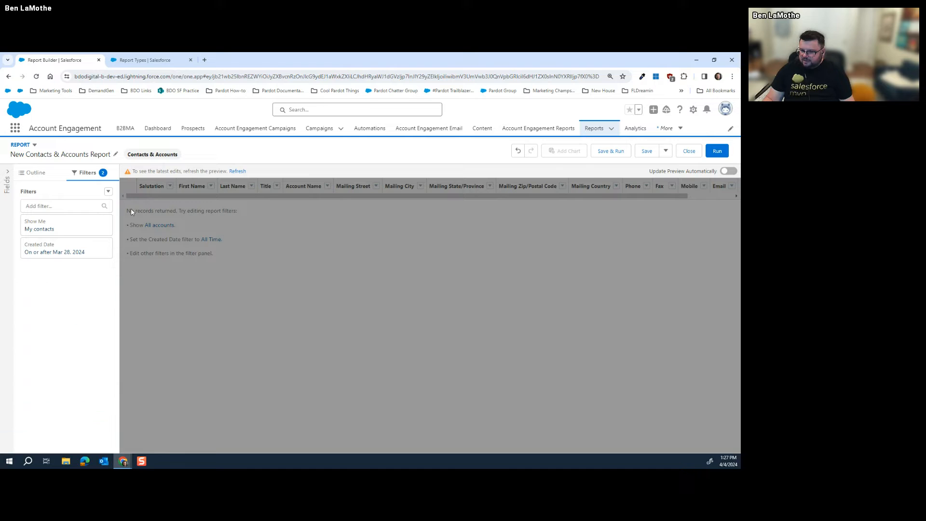
Create a fresh cross filter with Campaign History as the secondary object
left_click(108, 192)
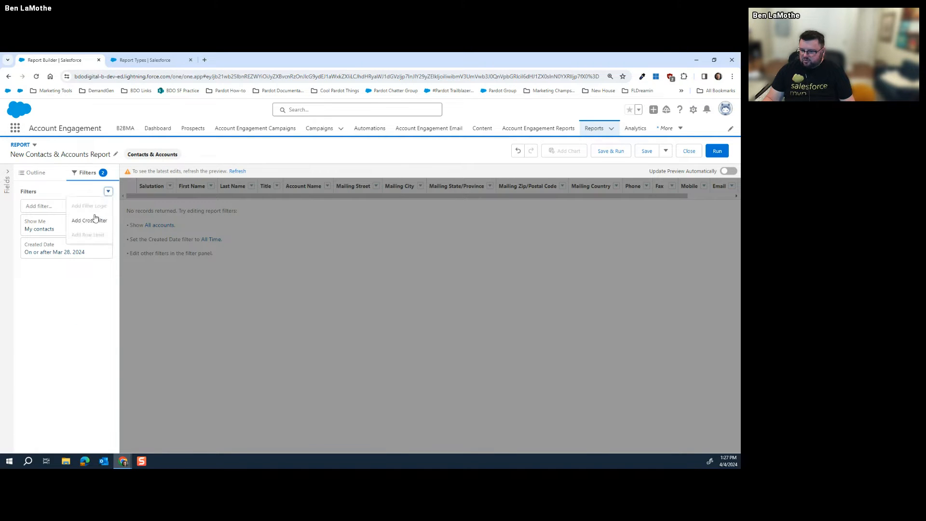
left_click(95, 219)
left_click(176, 319)
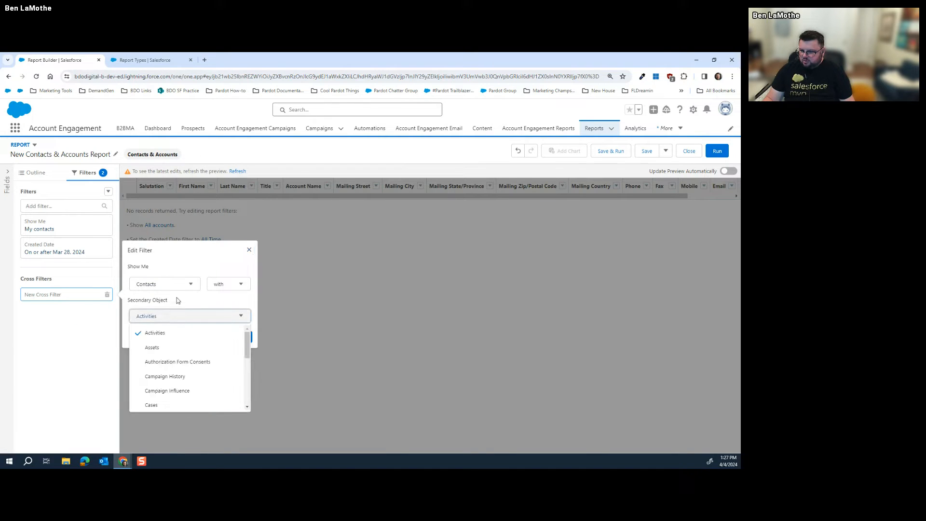
scroll(185, 345, "down", 2)
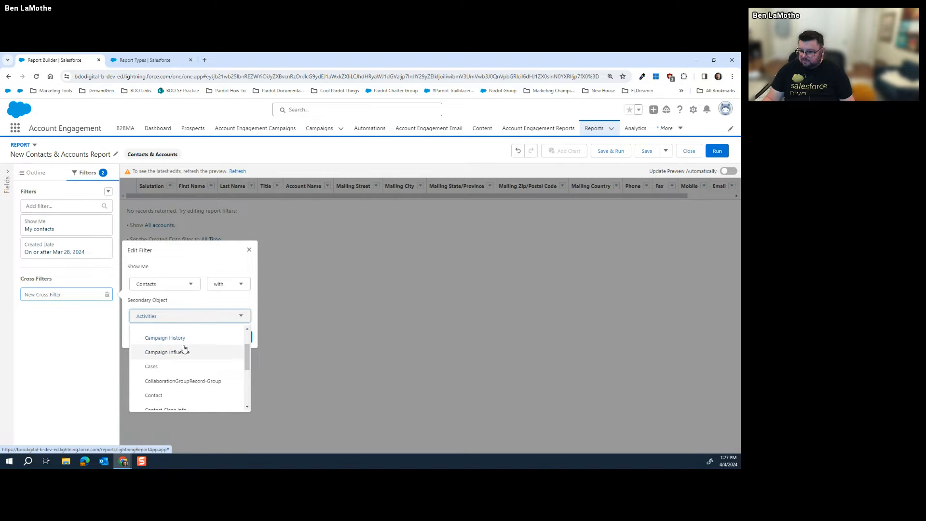
scroll(181, 354, "down", 2)
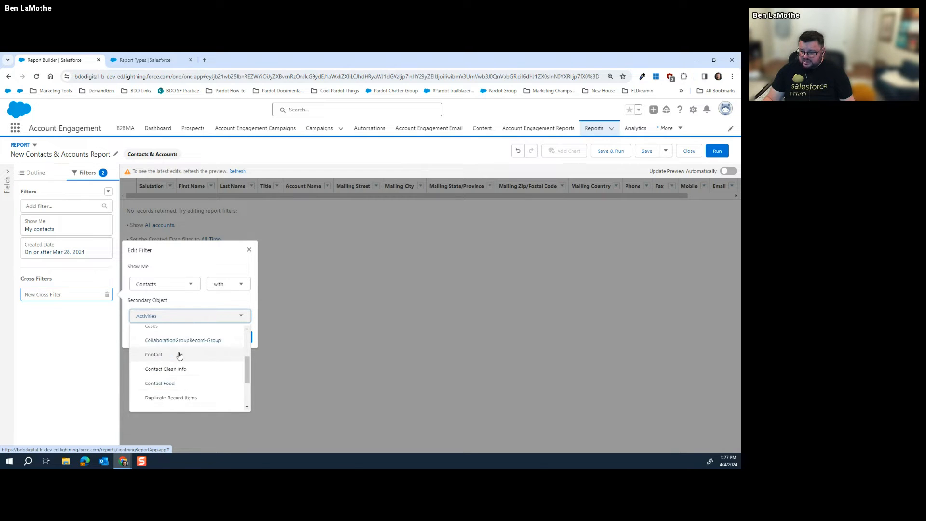
scroll(179, 356, "down", 2)
scroll(179, 369, "up", 4)
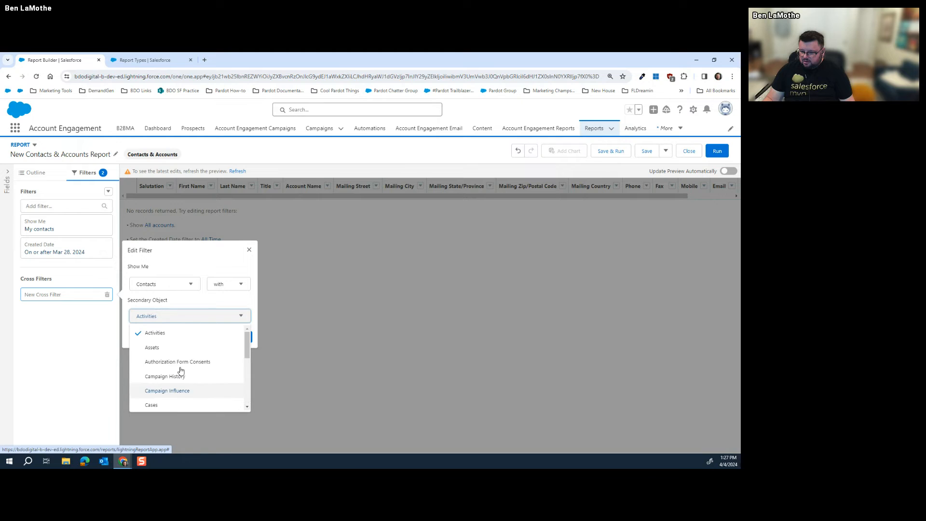
left_click(181, 376)
left_click(239, 339)
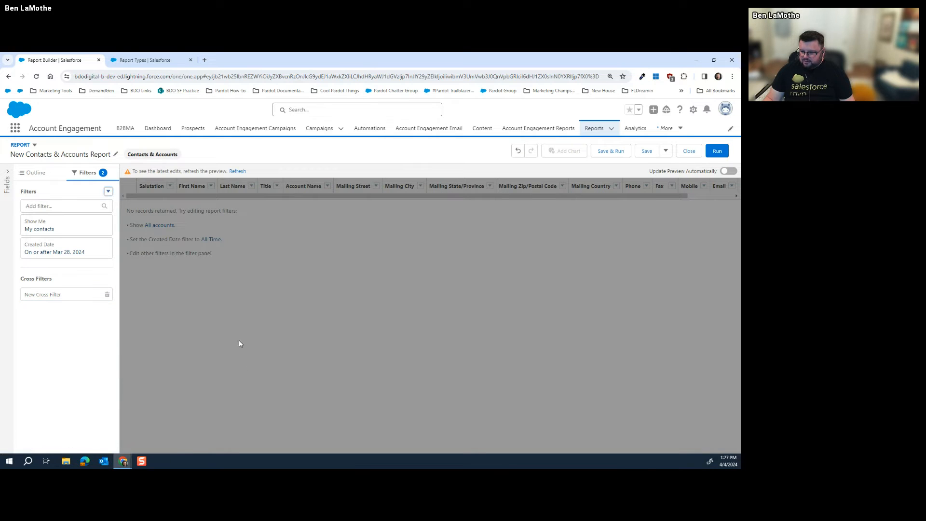
Filter Campaign History on Unique Email Clicks in Campaign equals 1
left_click(63, 315)
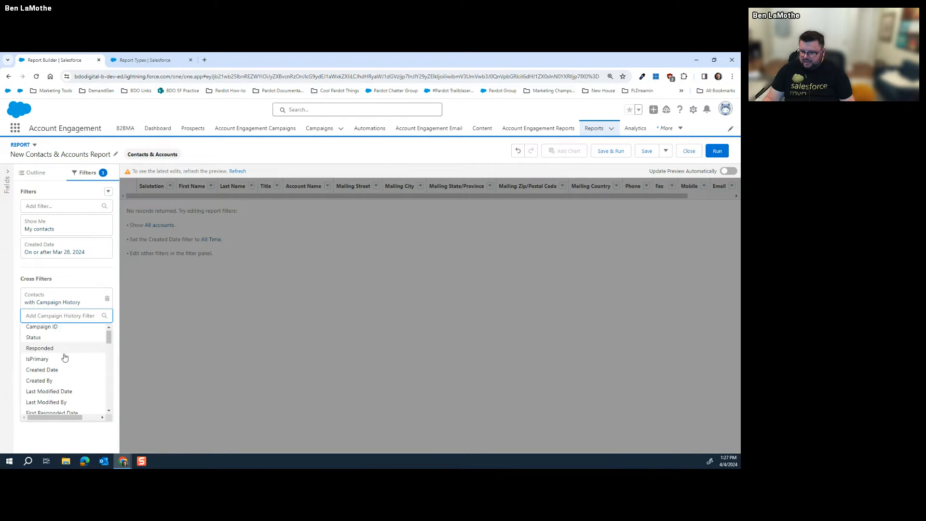
scroll(65, 357, "down", 3)
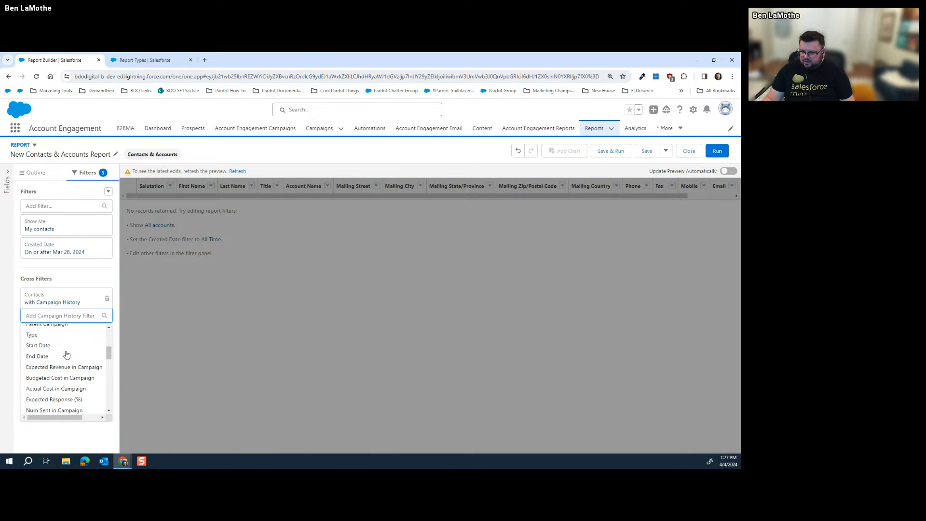
scroll(60, 357, "down", 5)
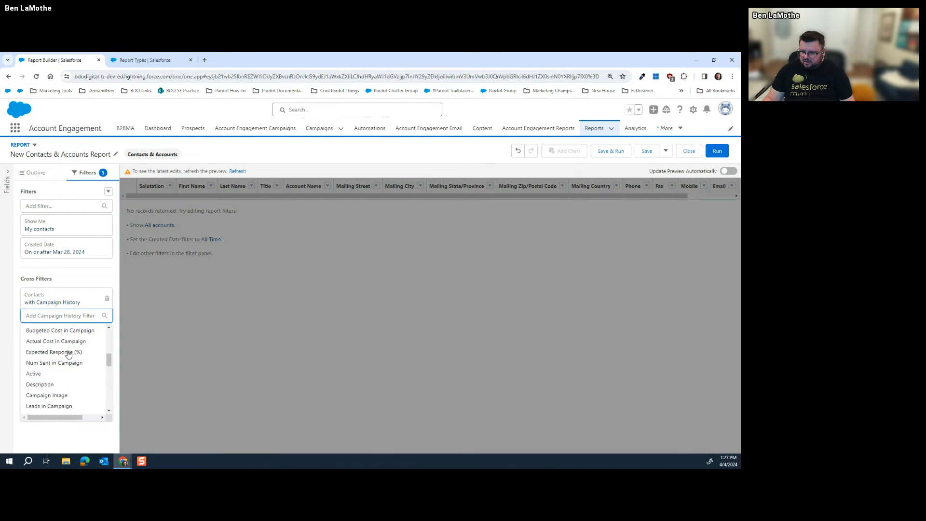
scroll(66, 355, "down", 5)
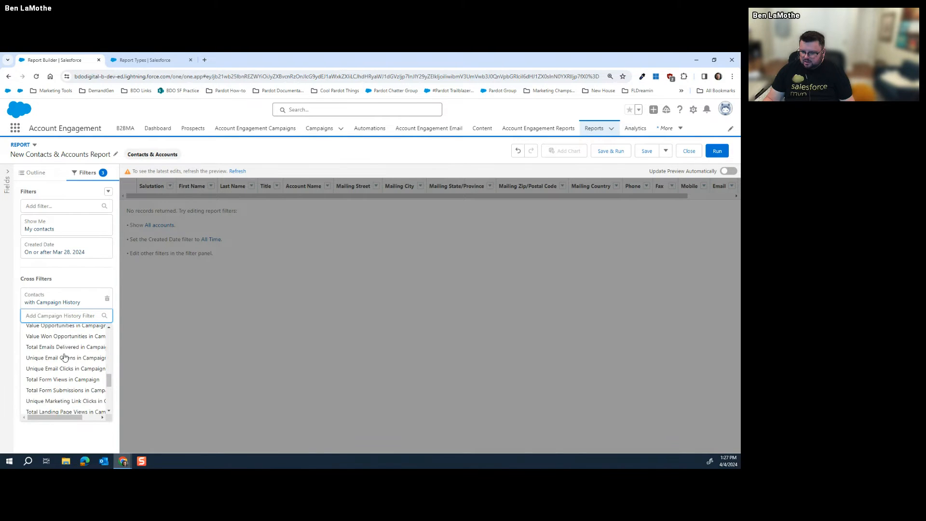
left_click(67, 369)
left_click(187, 330)
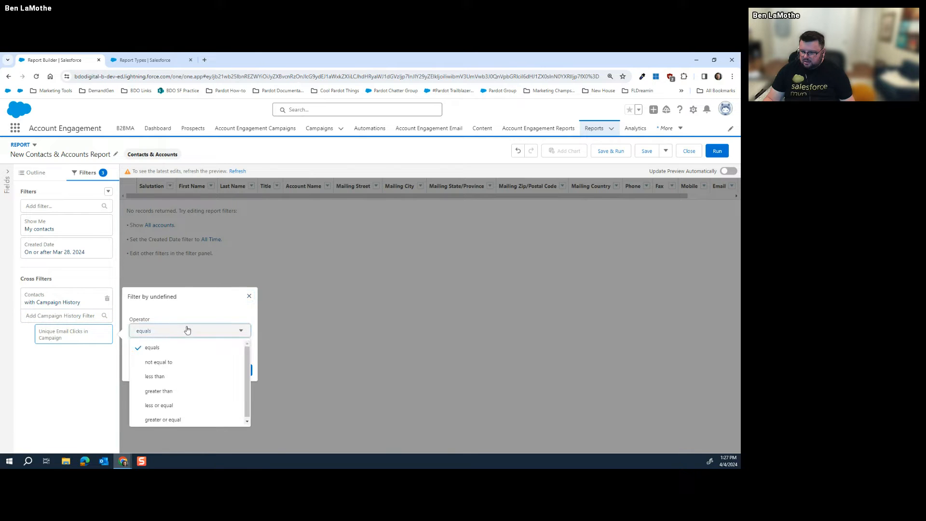
left_click(179, 328)
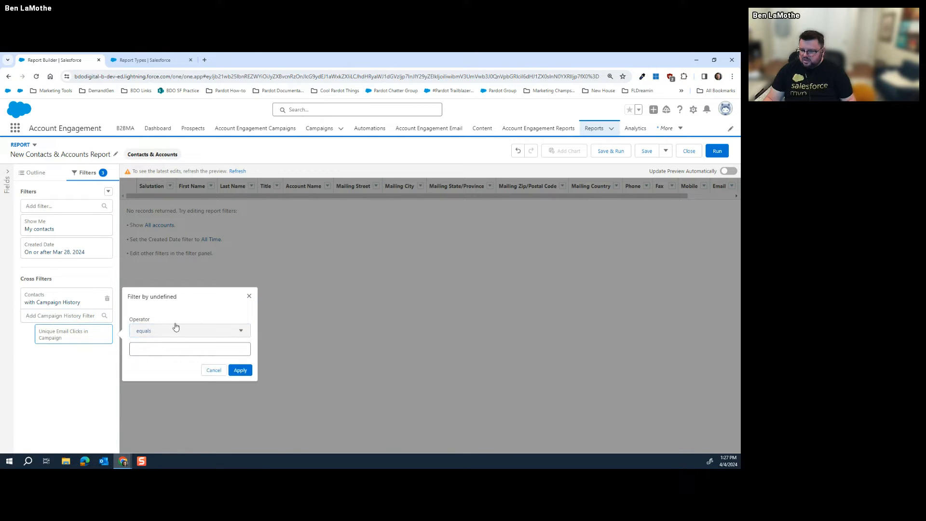
left_click(167, 349)
type("1")
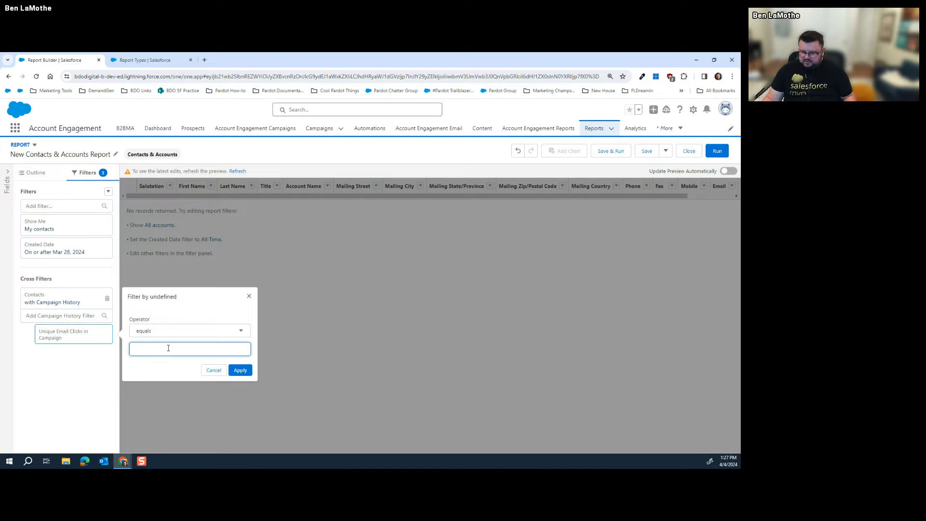
left_click(239, 370)
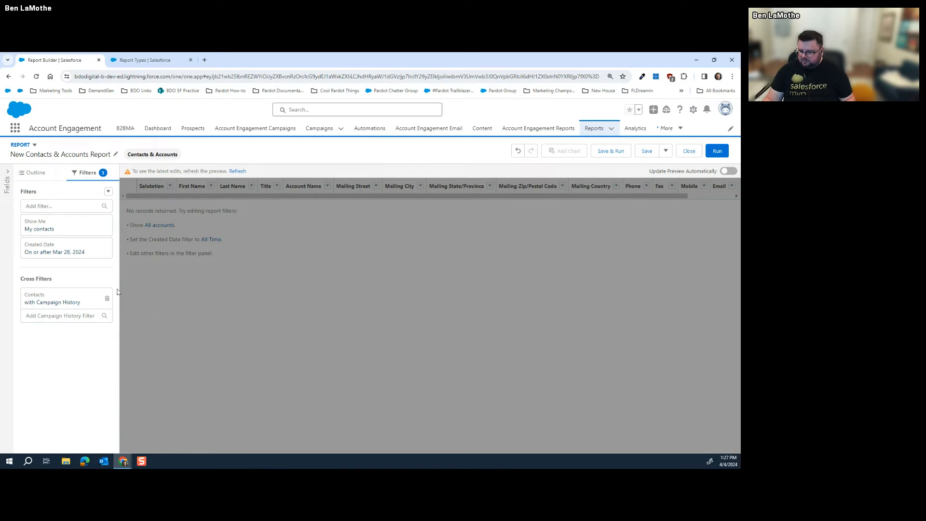
Change that condition to greater than 1, then remove the Campaign History cross filter
left_click(79, 340)
left_click(187, 335)
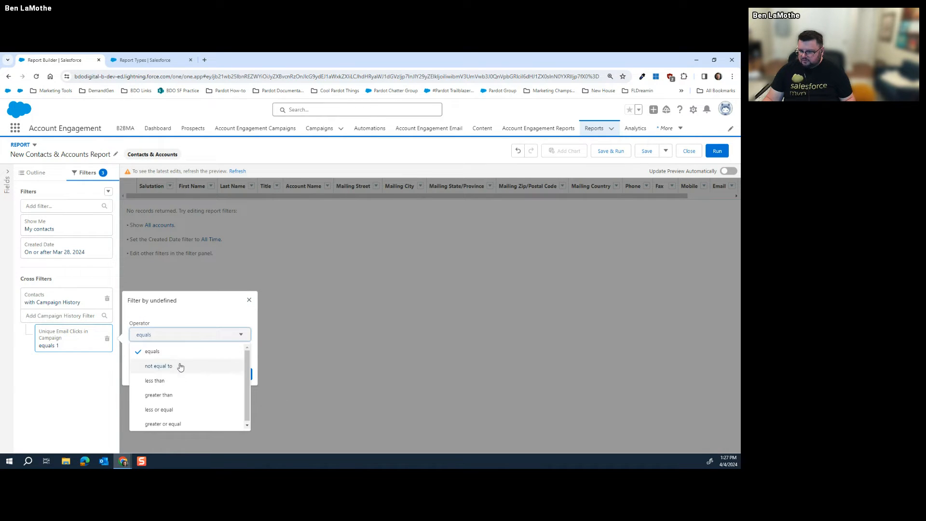
left_click(173, 395)
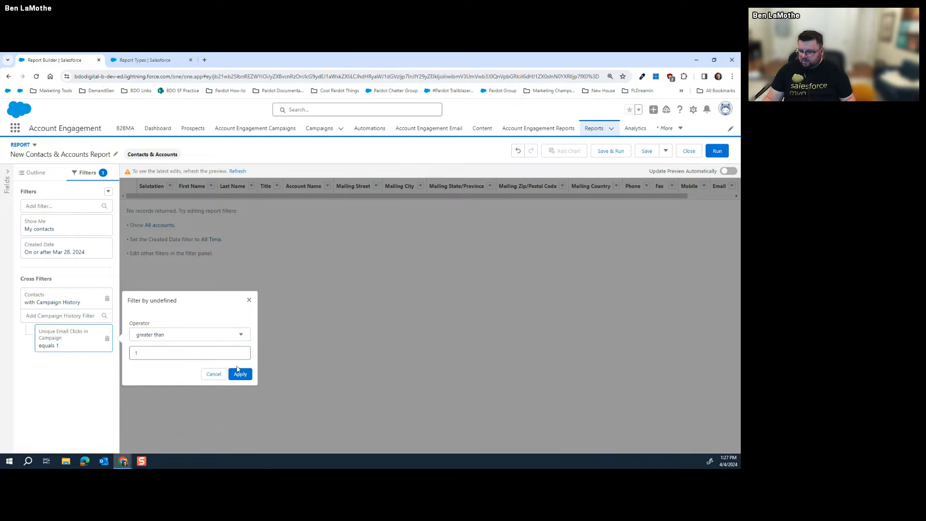
left_click(239, 374)
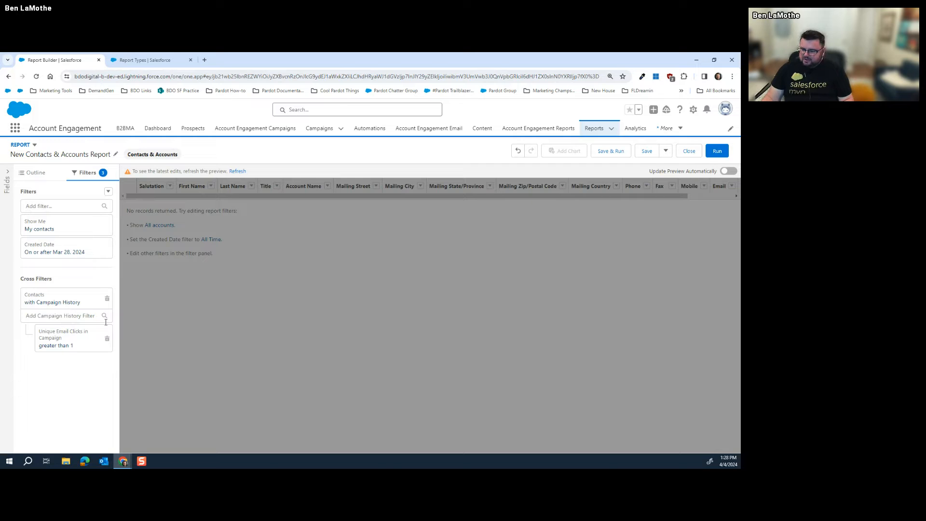
left_click(107, 300)
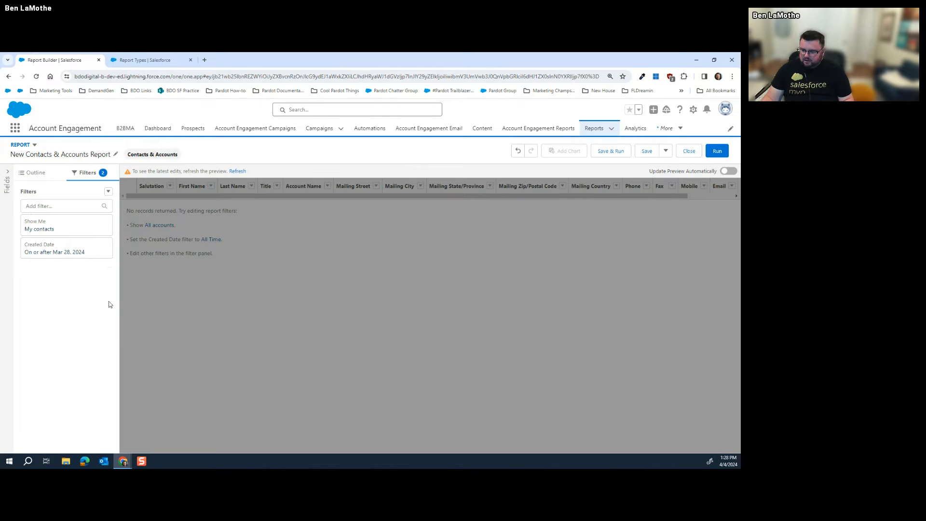
Start a new cross filter with Contacts as the primary object and list its secondary objects
left_click(108, 192)
left_click(96, 220)
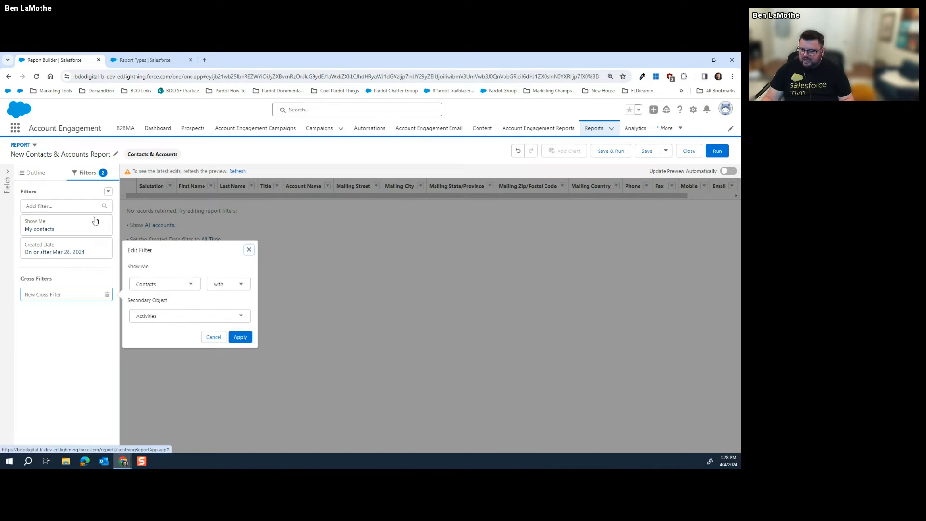
left_click(183, 283)
left_click(184, 283)
left_click(196, 315)
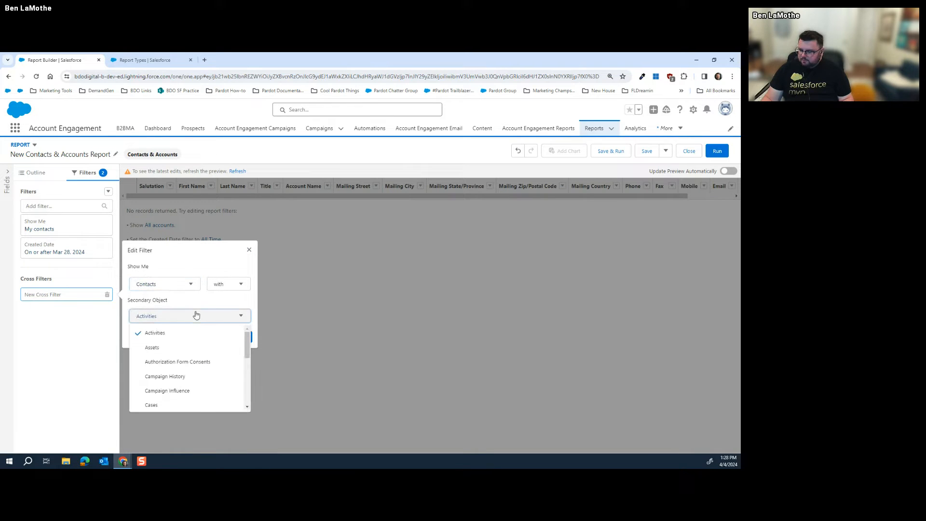
Browse through the available Secondary Object options for the cross filter
scroll(198, 336, "down", 2)
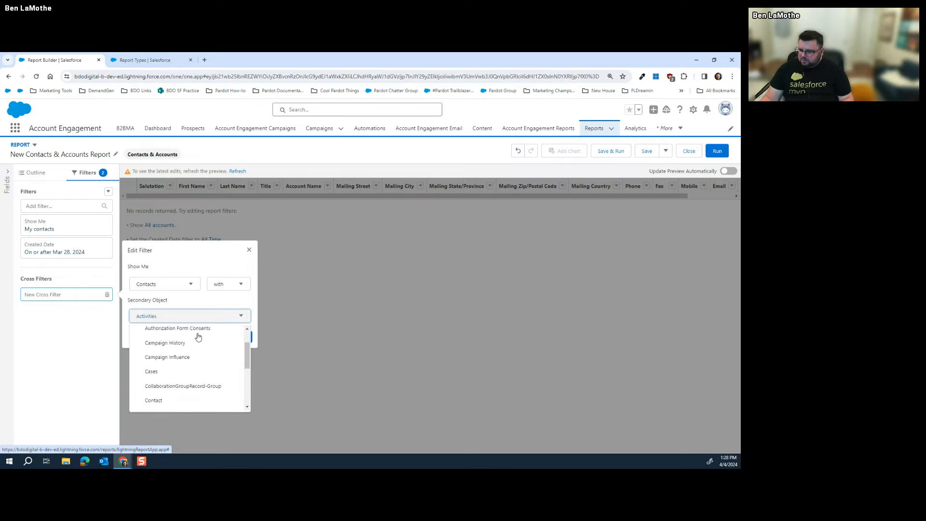
scroll(198, 336, "down", 3)
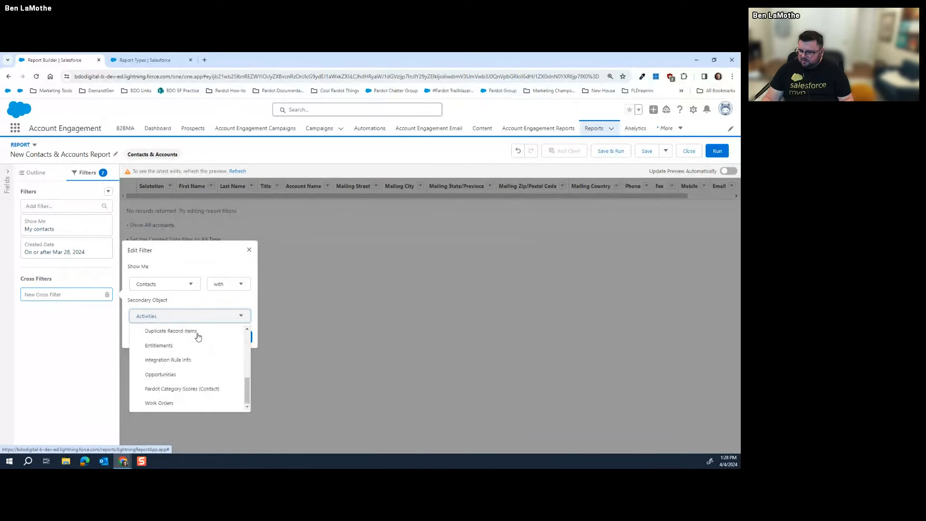
scroll(197, 337, "up", 2)
scroll(198, 336, "down", 2)
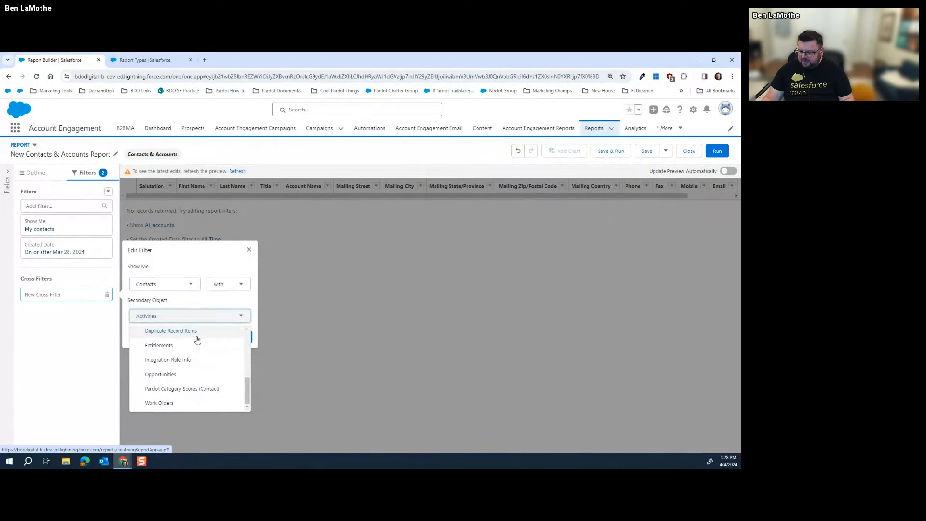
scroll(197, 340, "up", 5)
scroll(192, 347, "down", 2)
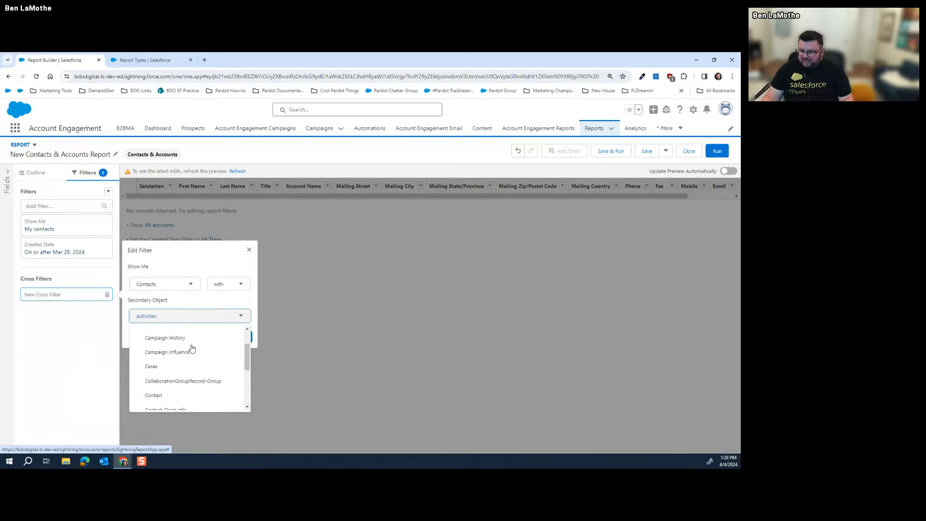
scroll(192, 345, "down", 3)
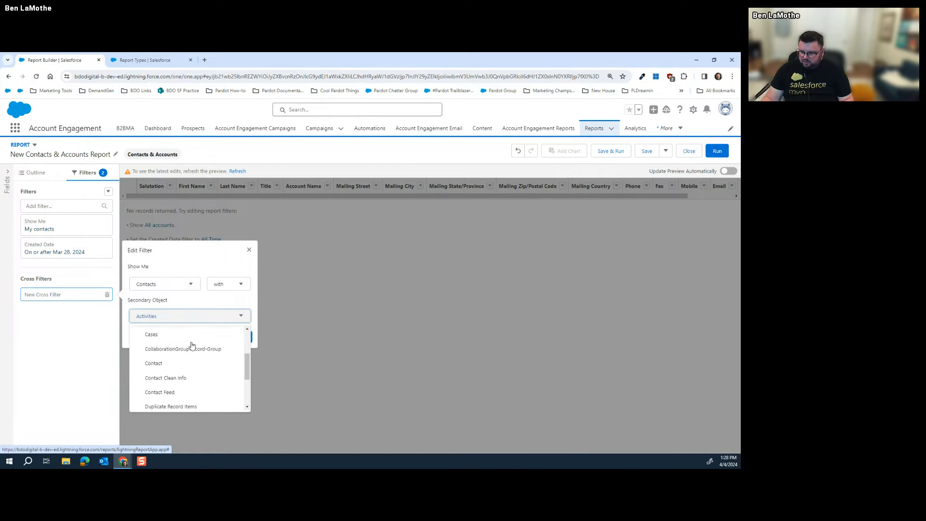
scroll(191, 348, "down", 1)
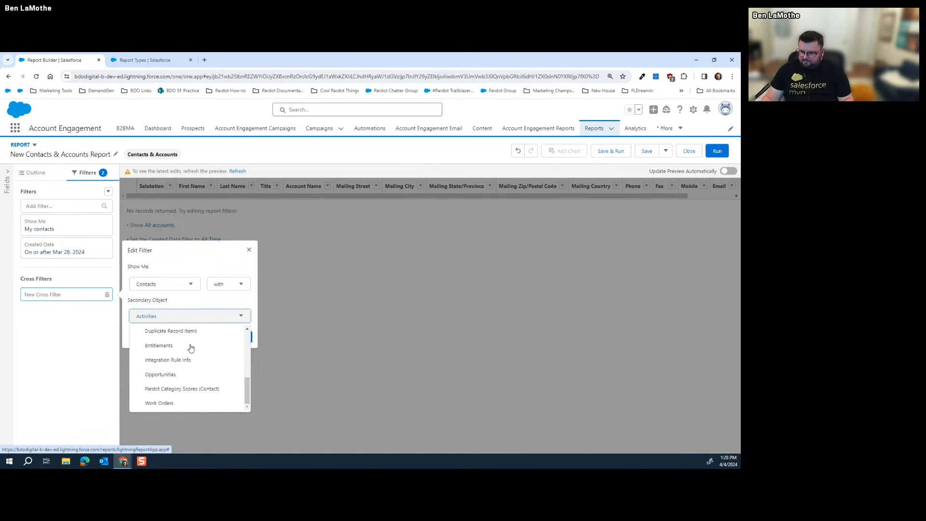
scroll(191, 348, "up", 6)
scroll(188, 345, "down", 2)
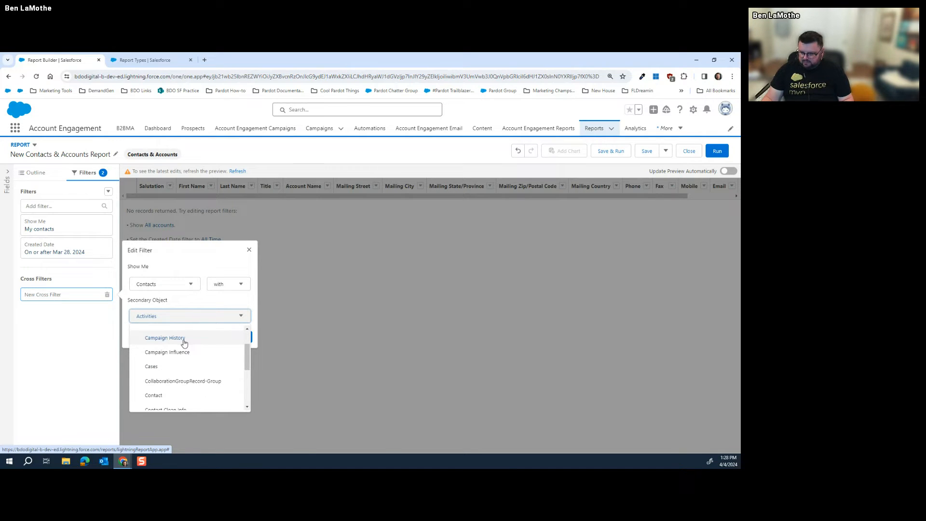
scroll(184, 343, "down", 1)
scroll(184, 345, "up", 2)
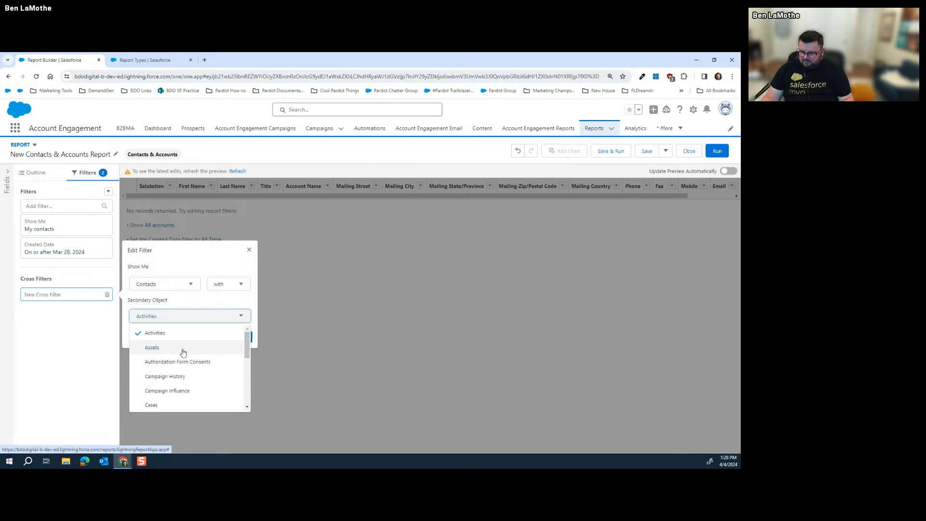
Discard the unsaved cross filter and leave the report builder for the Reports home
left_click(207, 267)
left_click(249, 250)
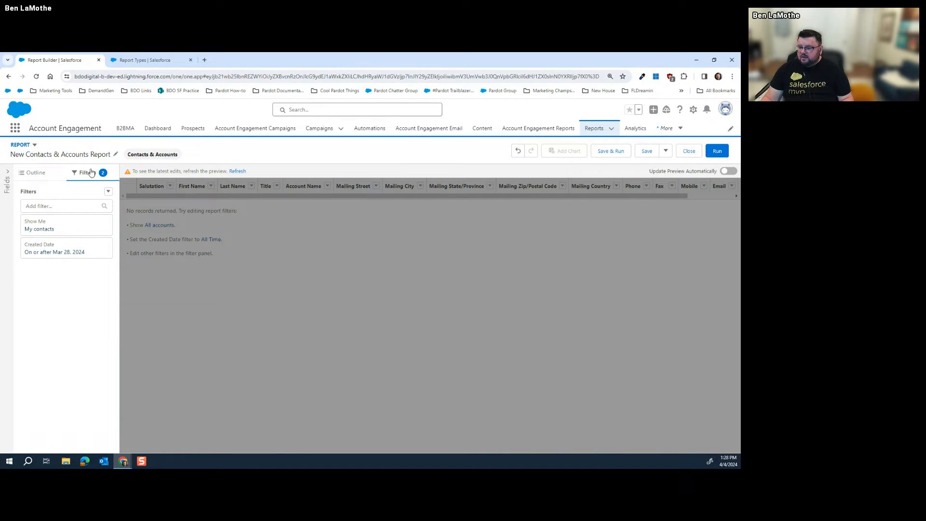
left_click(108, 191)
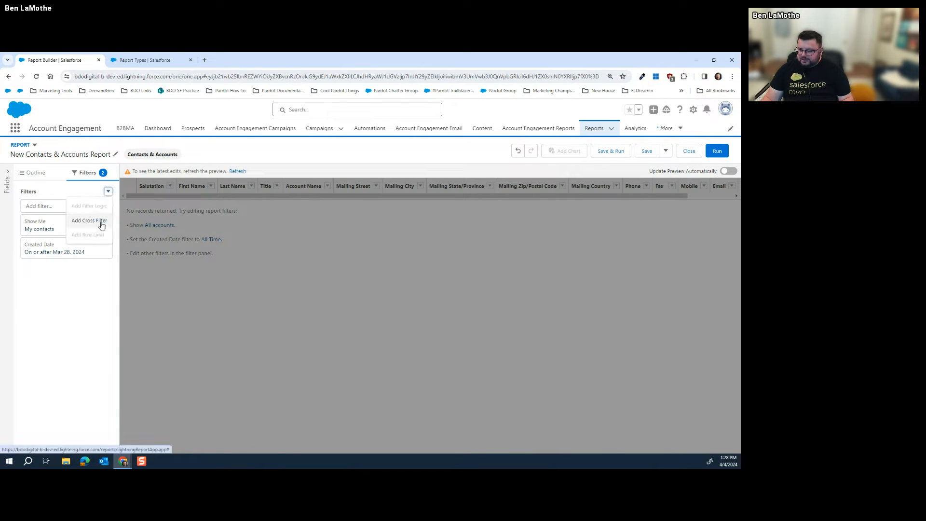
left_click(598, 133)
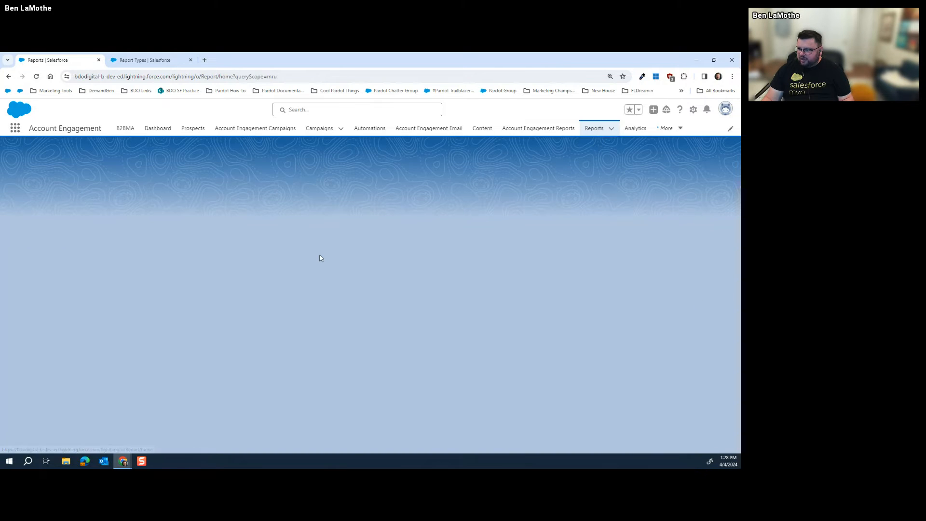
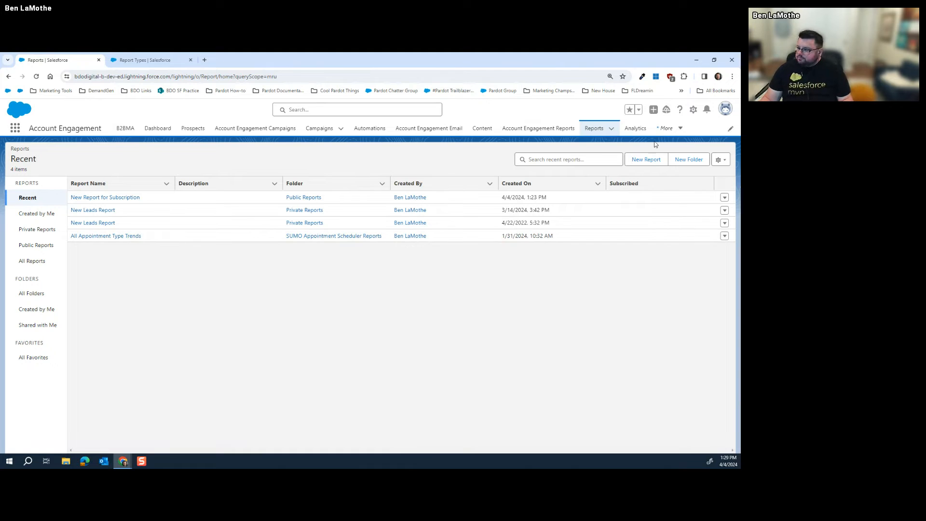
Start a new report from the Pardot Category Score (Contact) type in the All report types category
left_click(659, 161)
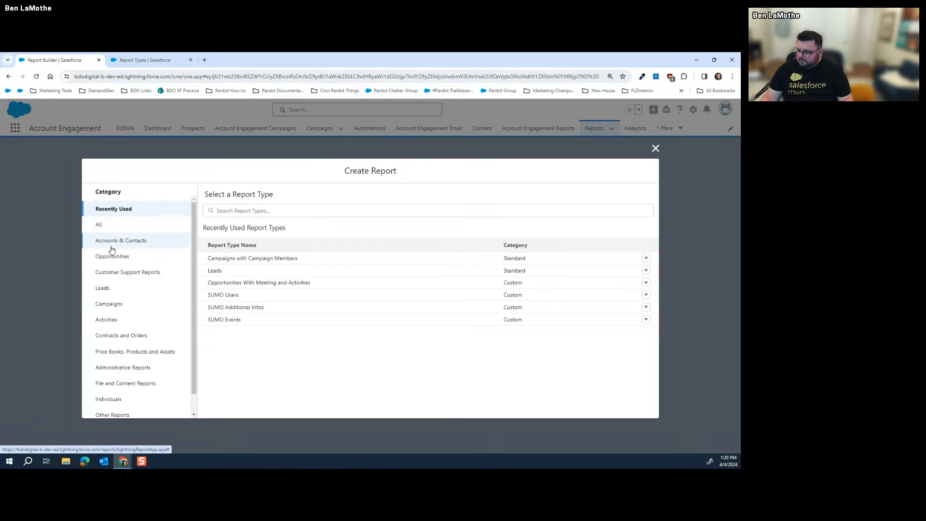
scroll(118, 260, "down", 2)
scroll(151, 291, "up", 2)
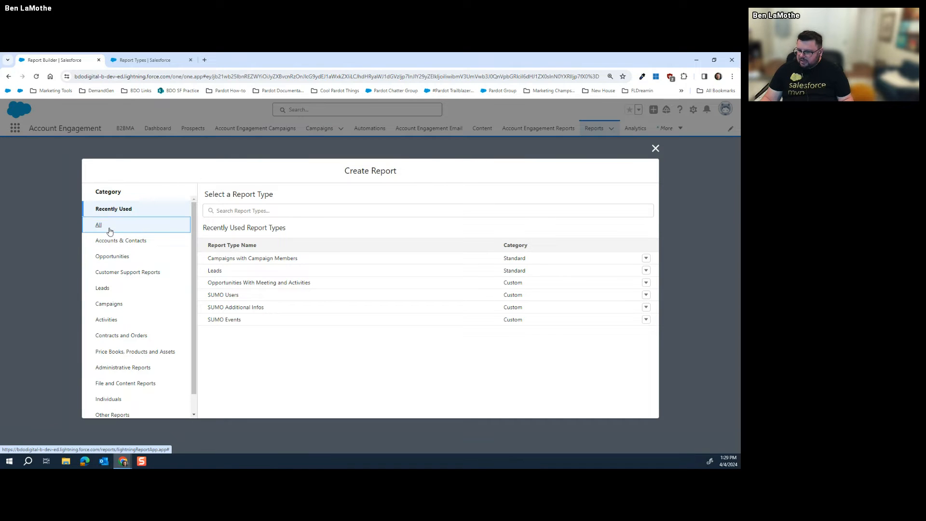
left_click(116, 226)
scroll(309, 284, "down", 3)
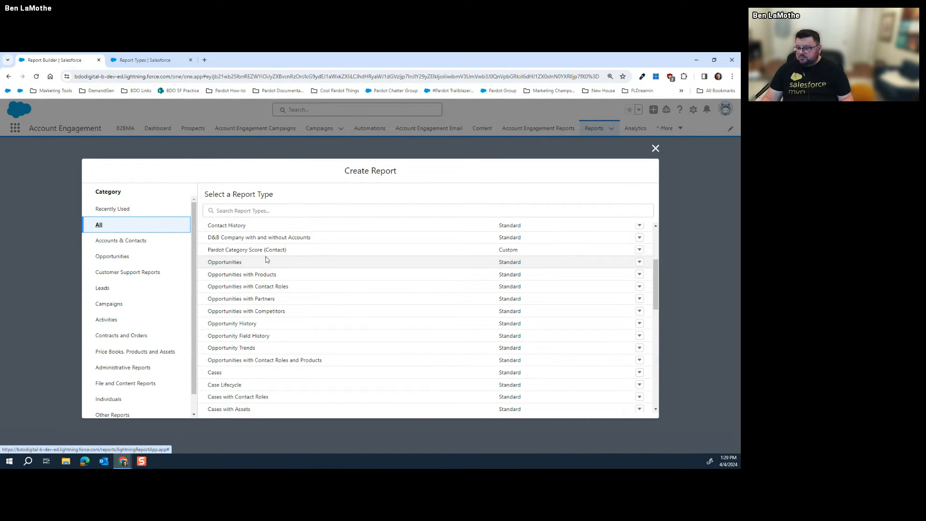
left_click(276, 253)
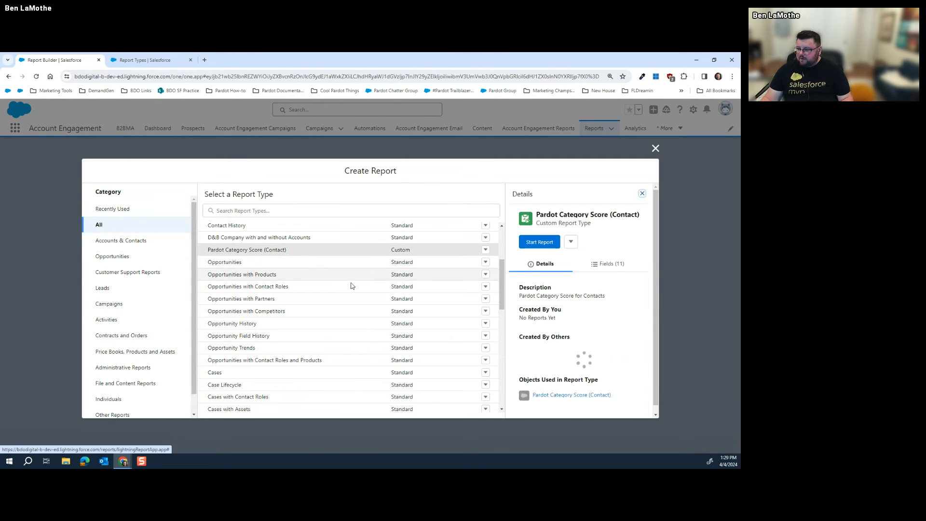
left_click(539, 242)
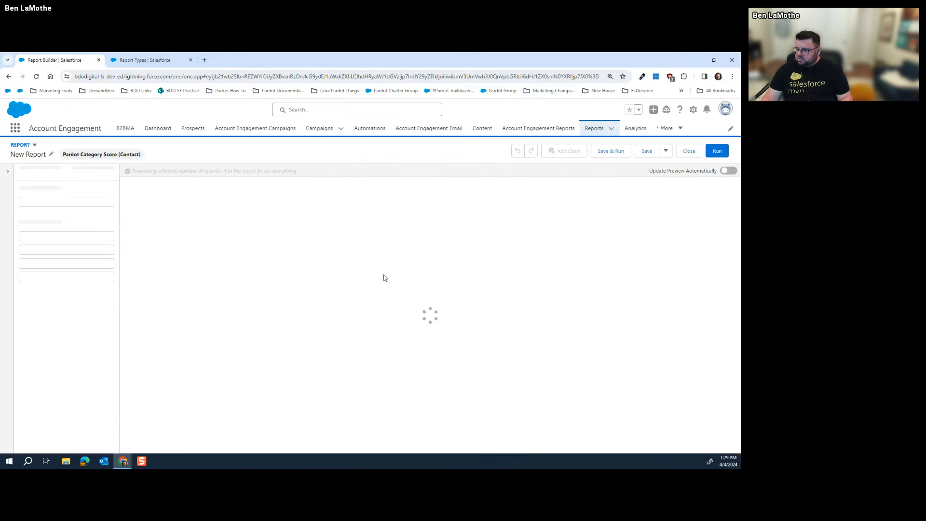
Check the Show Me filter, keeping it on all pardot category scores
left_click(84, 175)
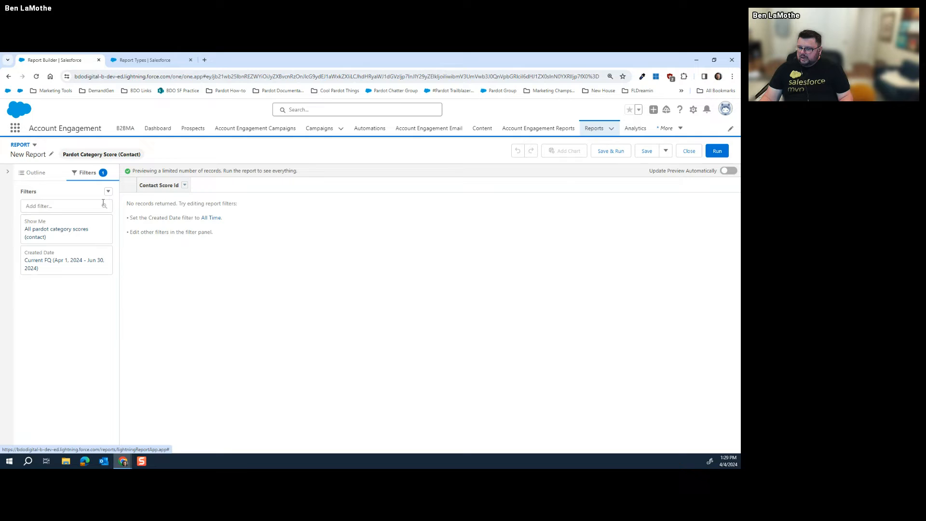
left_click(66, 220)
left_click(206, 236)
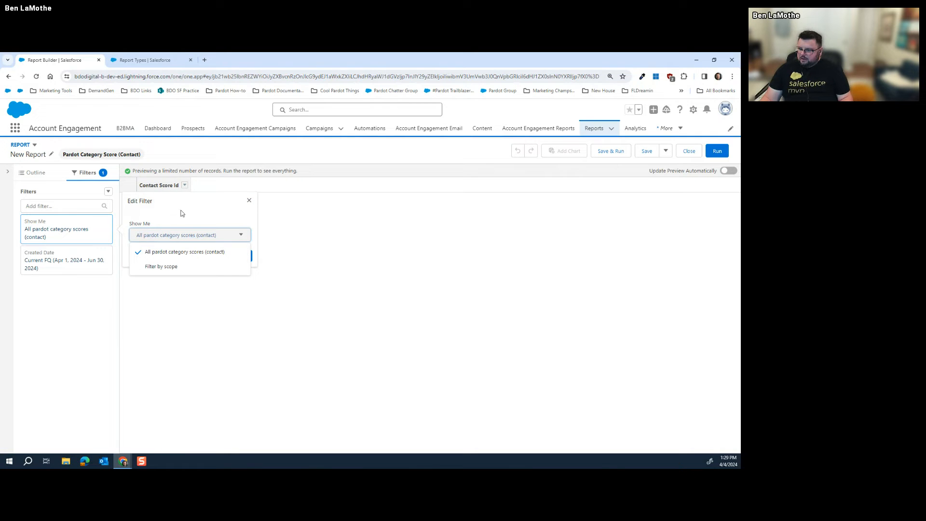
left_click(185, 251)
left_click(241, 256)
Inspect the Created Date filter's date field choices unchanged, then return to the Reports home
left_click(49, 260)
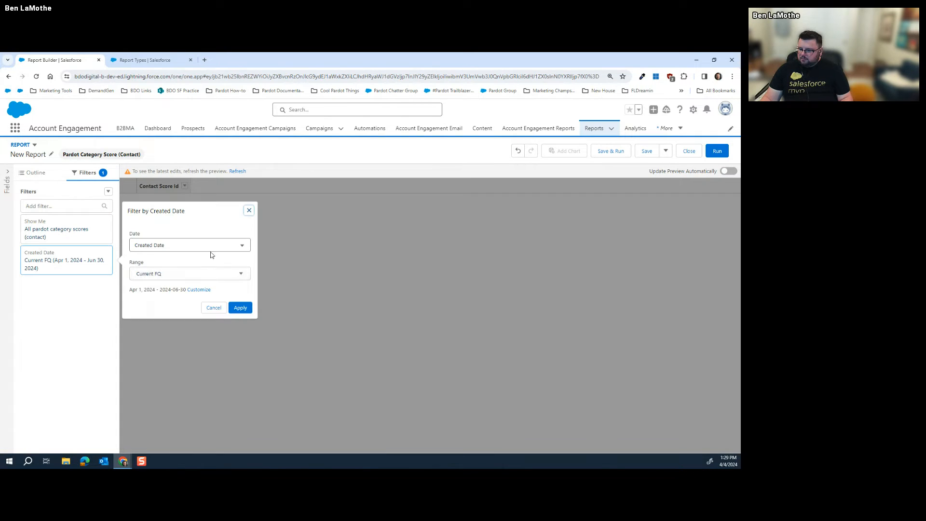
left_click(203, 243)
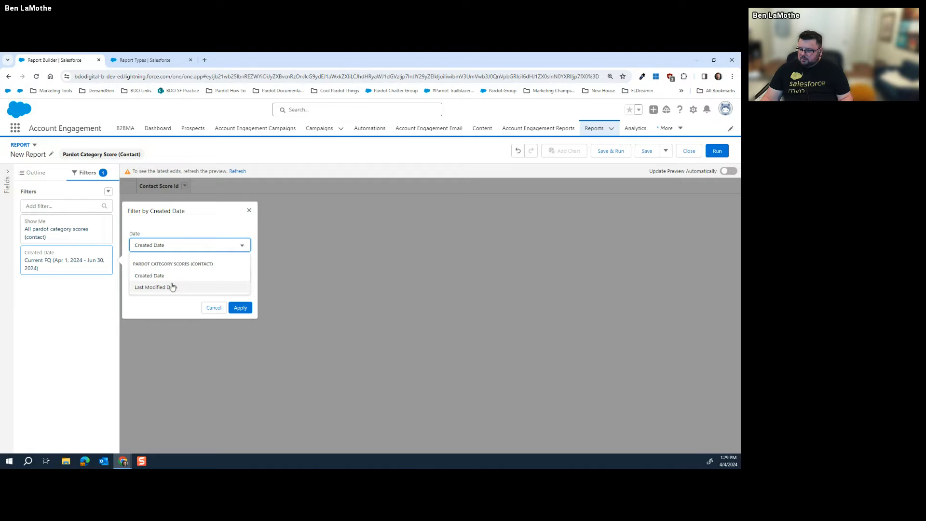
left_click(191, 227)
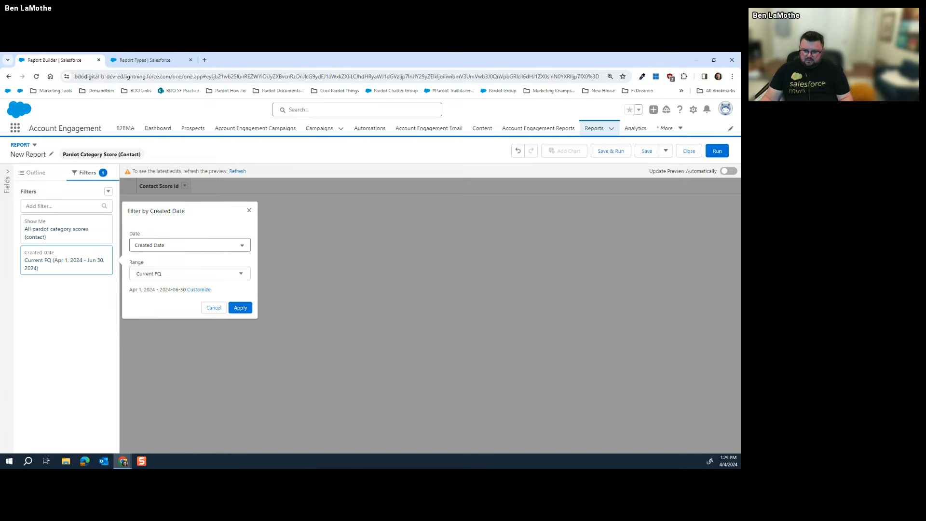
left_click(250, 215)
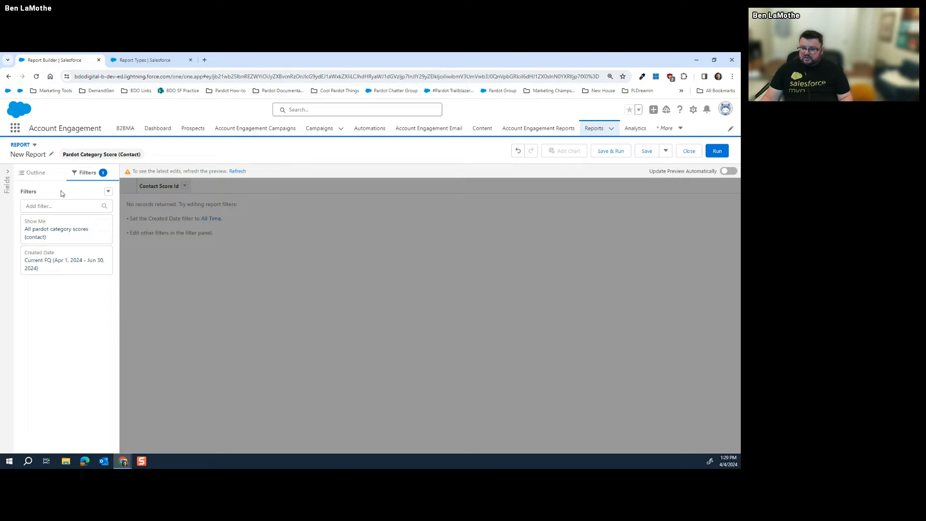
left_click(594, 128)
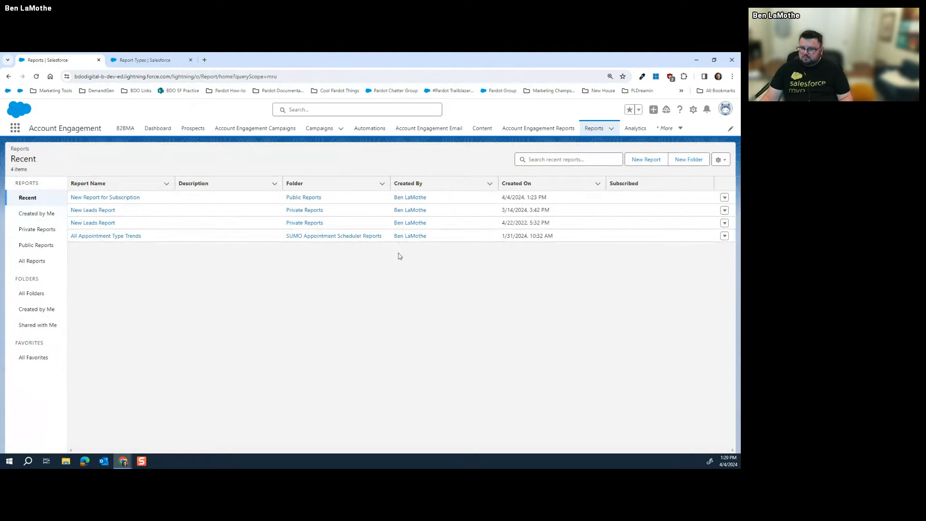
Start another new report and view the Pardot Category Score (Contact) details under Accounts & Contacts
left_click(649, 159)
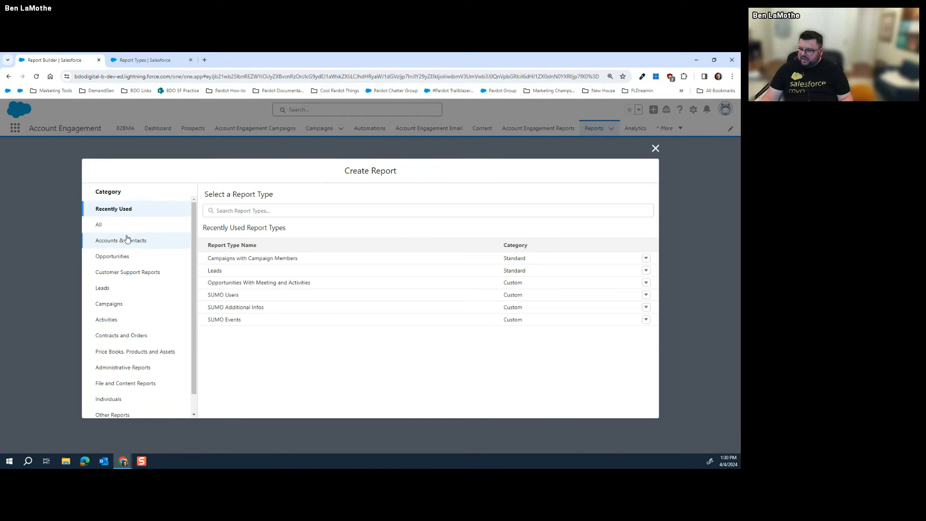
scroll(114, 288, "down", 1)
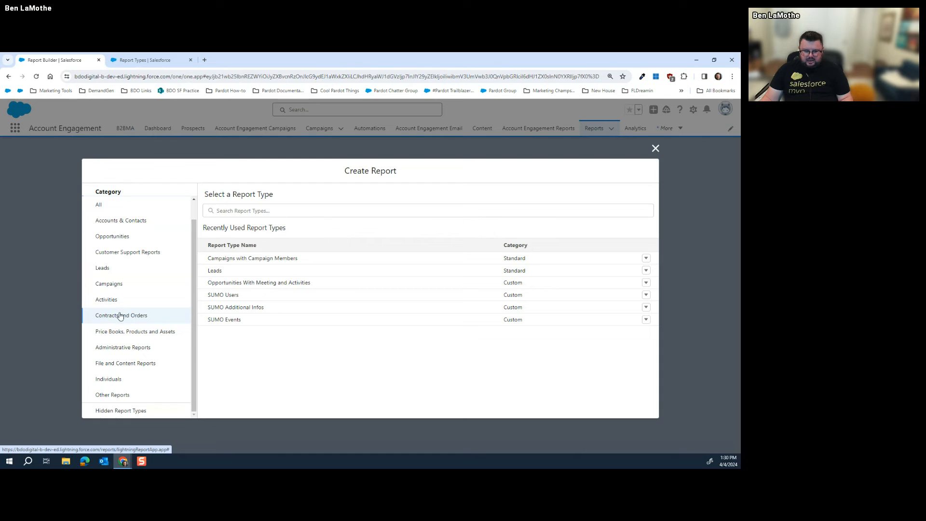
left_click(143, 224)
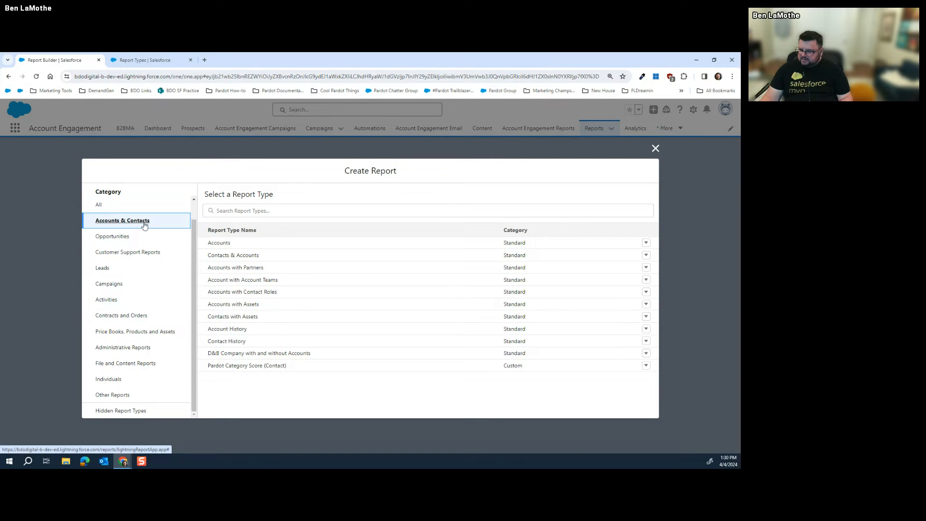
left_click(244, 259)
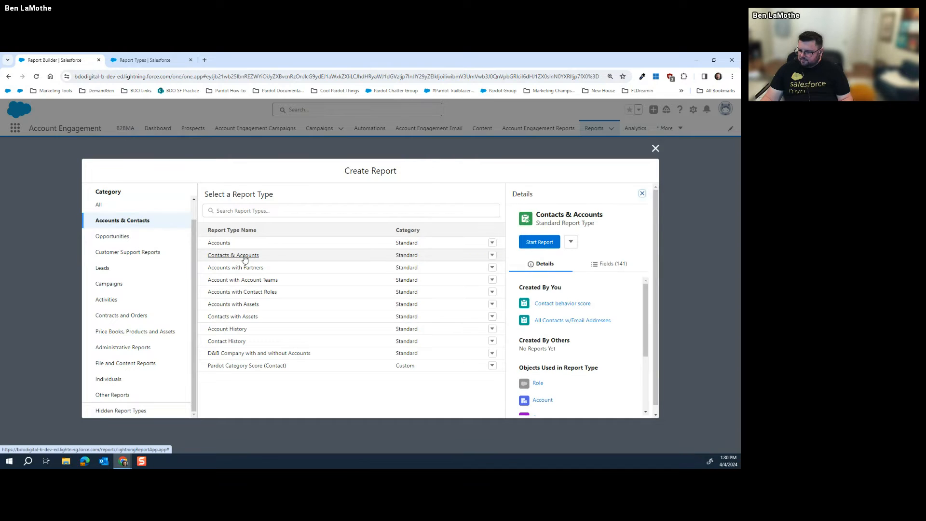
left_click(248, 365)
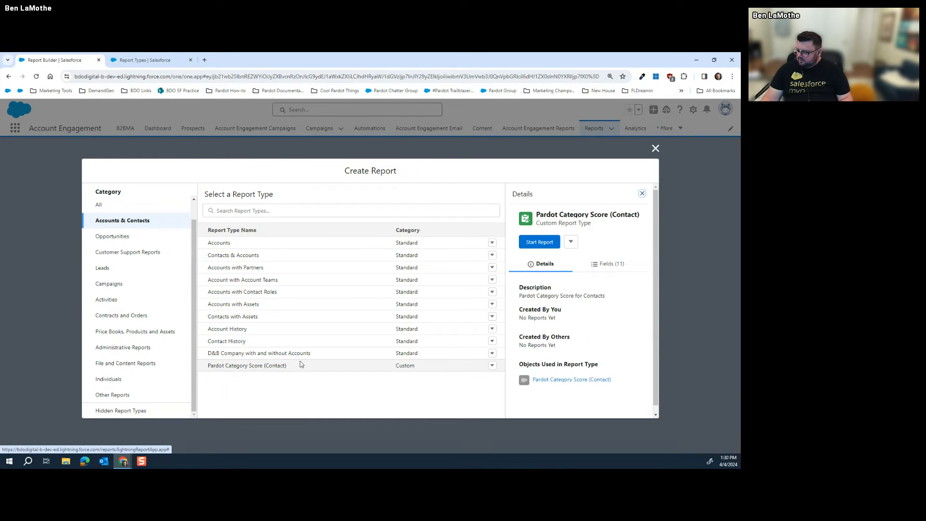
Open the report type's object link in a new browser tab and switch to it
scroll(619, 332, "down", 1)
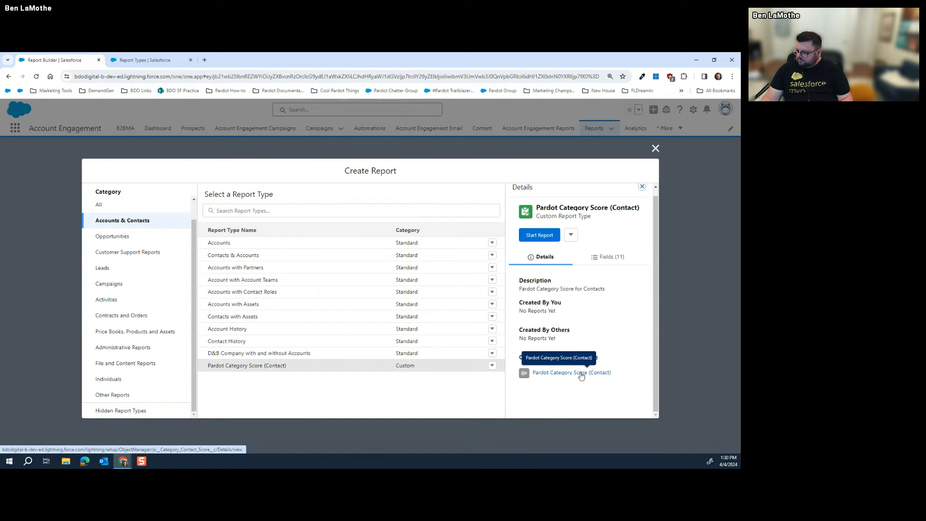
right_click(581, 375)
left_click(603, 278)
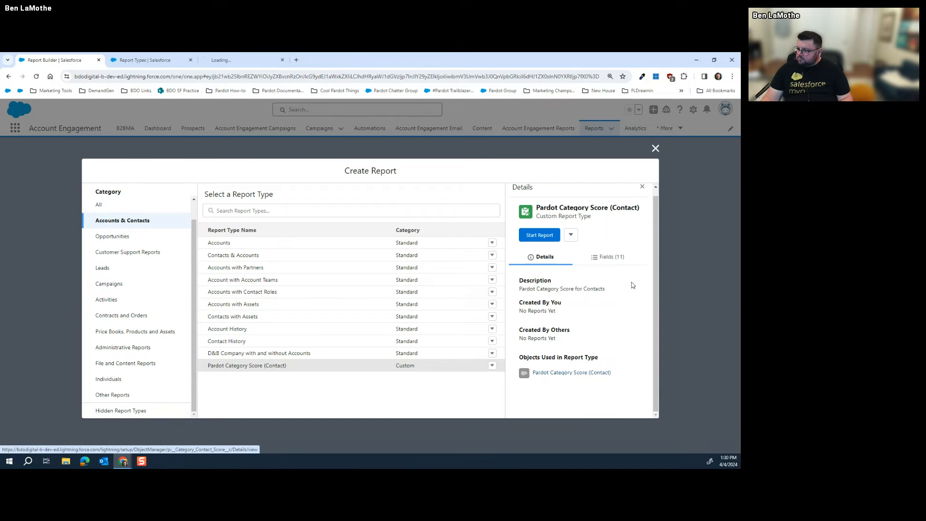
left_click(246, 60)
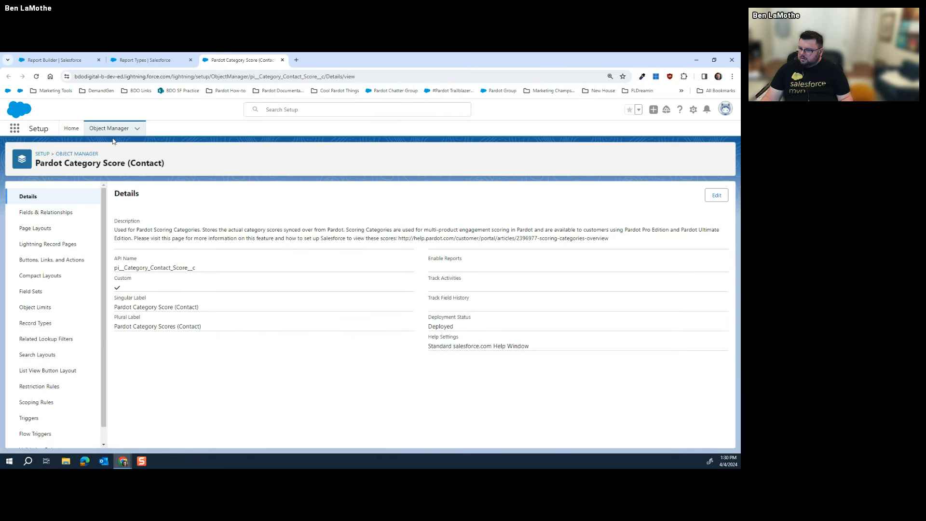
Review the object's 8 fields under Fields & Relationships, then return to the Report Builder tab
left_click(66, 212)
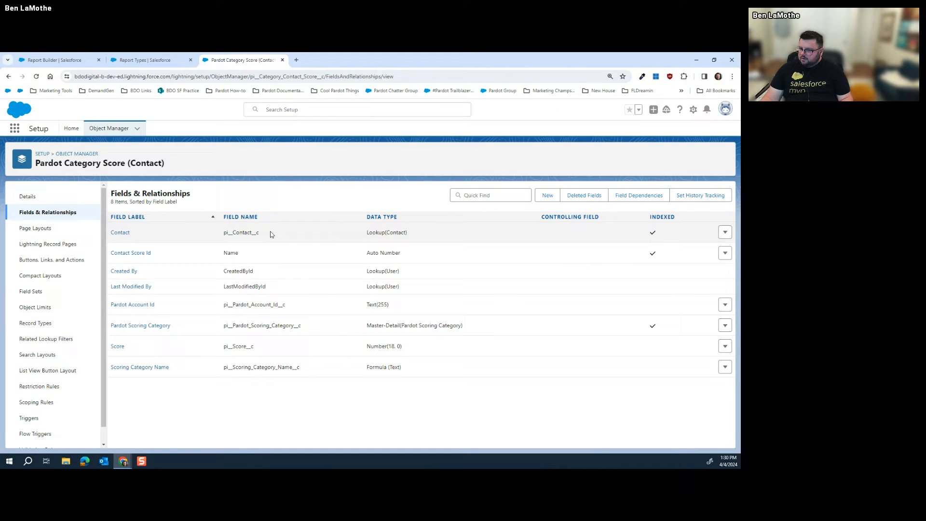
left_click(152, 60)
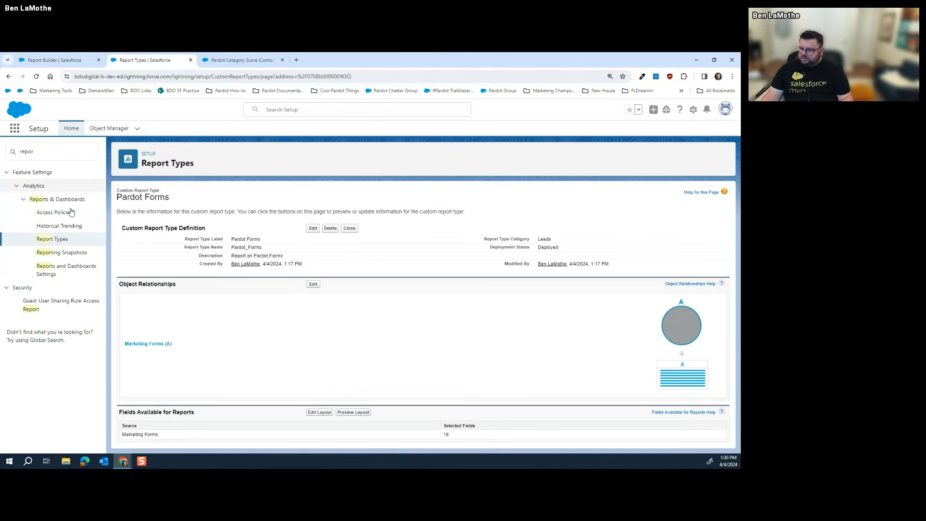
left_click(55, 59)
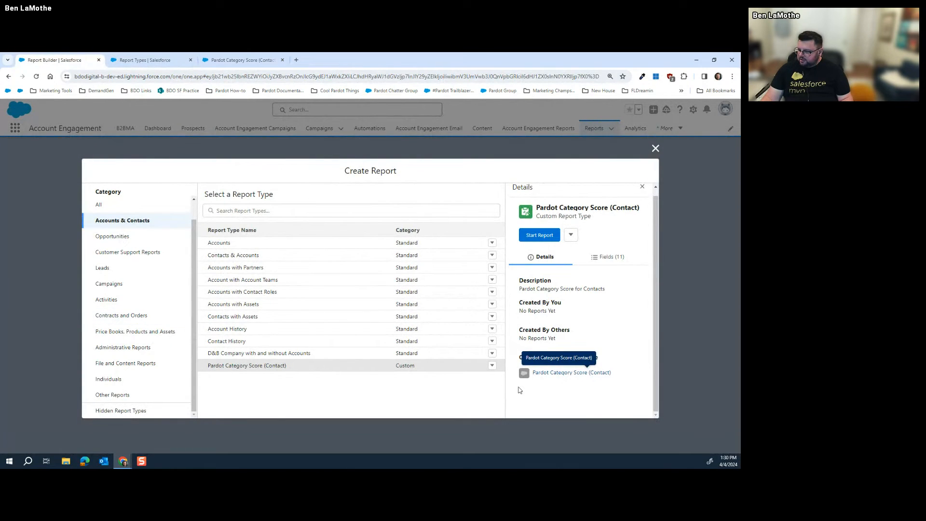
Start a Pardot Category Score (Contact) report and add Contact: Full Name and Scoring Category Name columns
left_click(539, 234)
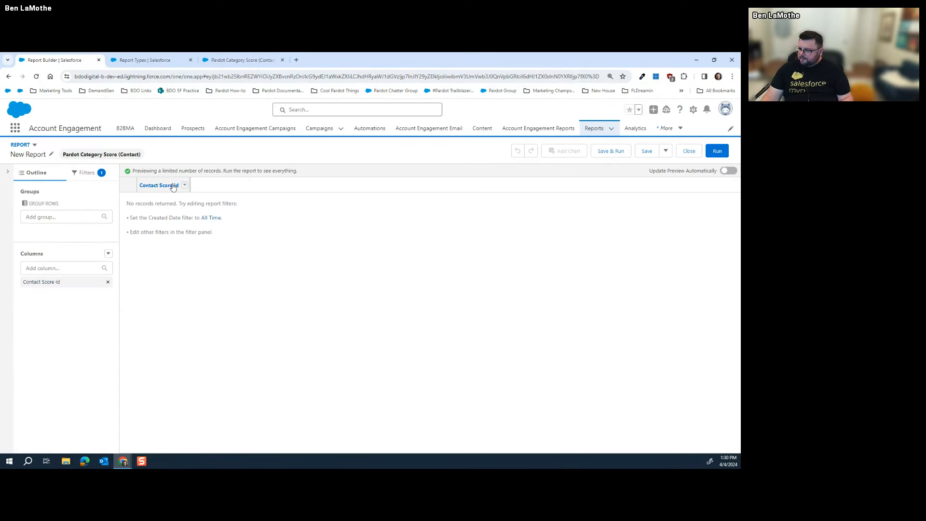
left_click(63, 268)
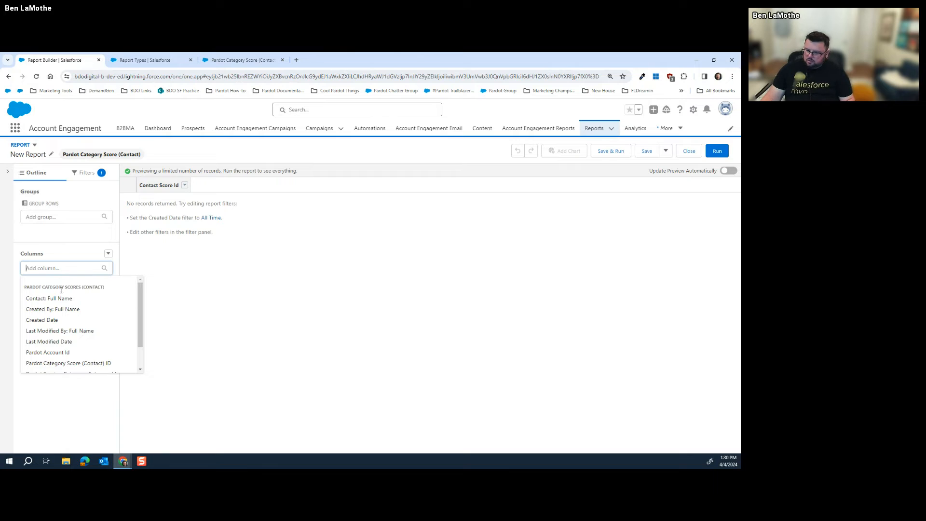
left_click(58, 297)
left_click(61, 268)
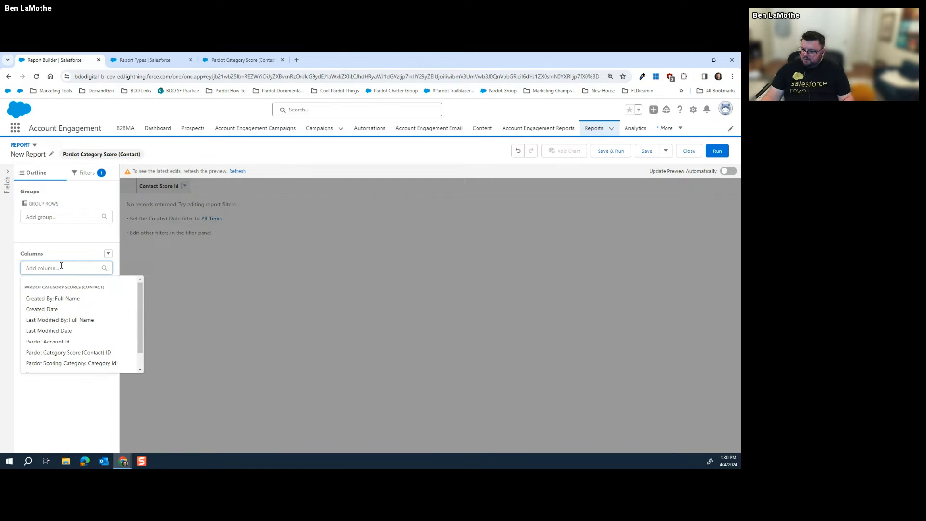
scroll(66, 310, "down", 1)
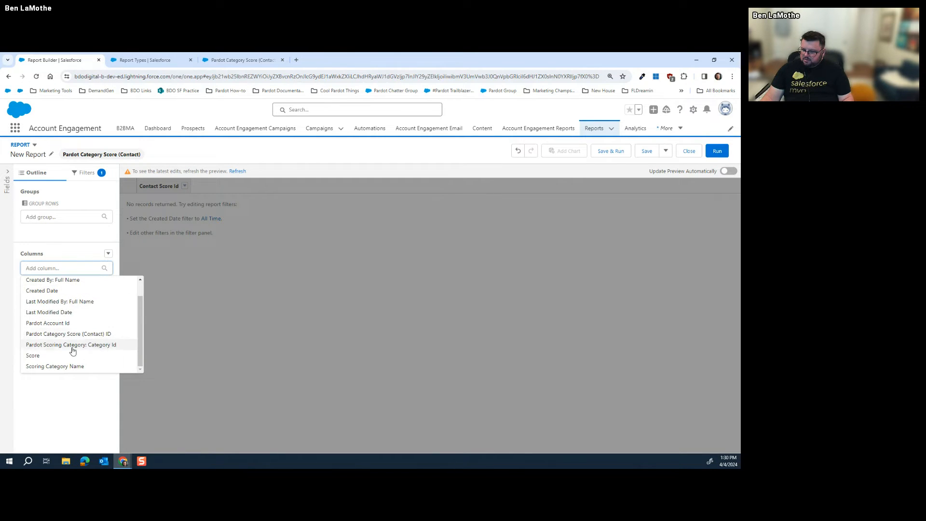
left_click(67, 368)
left_click(88, 269)
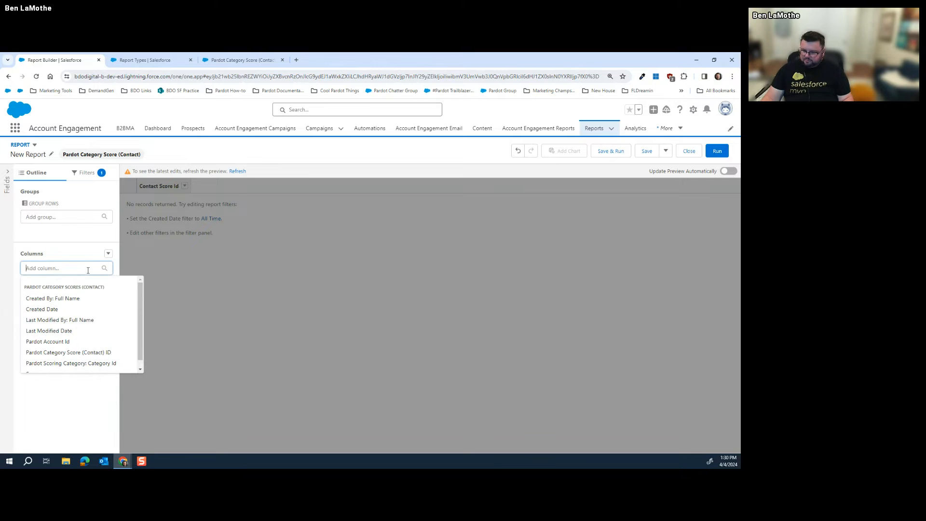
left_click(91, 245)
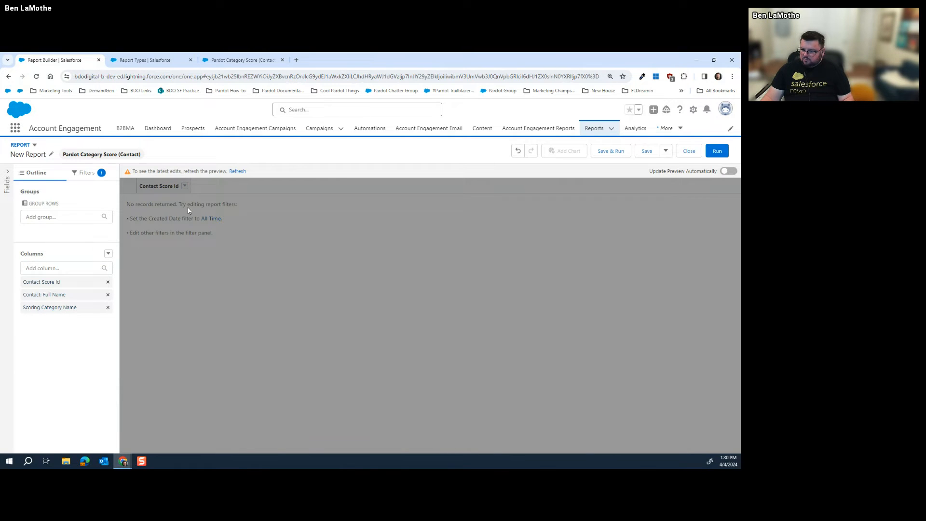
Refresh the preview and remove the Contact Score Id column
left_click(234, 172)
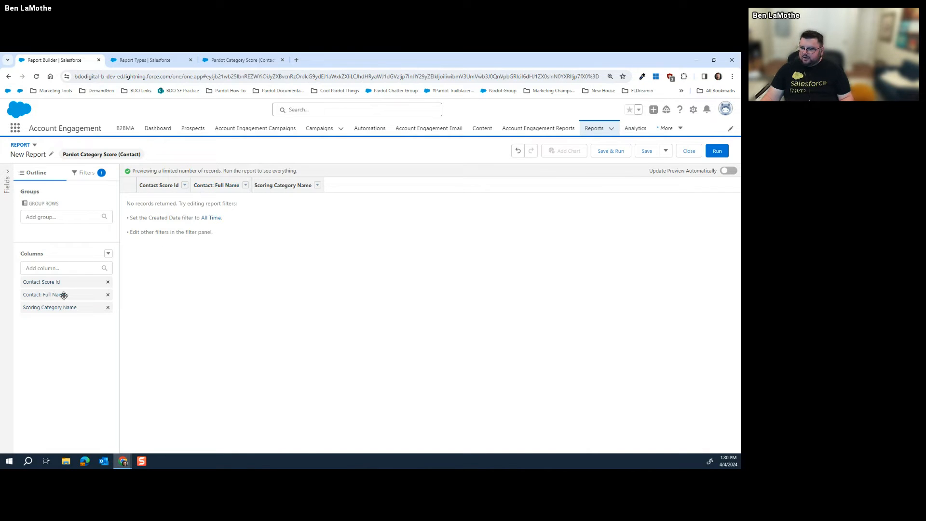
left_click(108, 282)
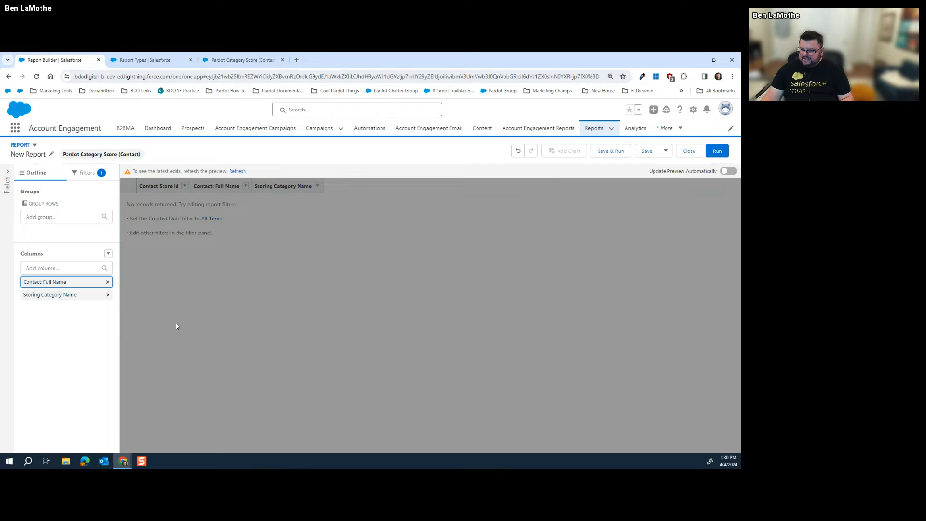
left_click(32, 324)
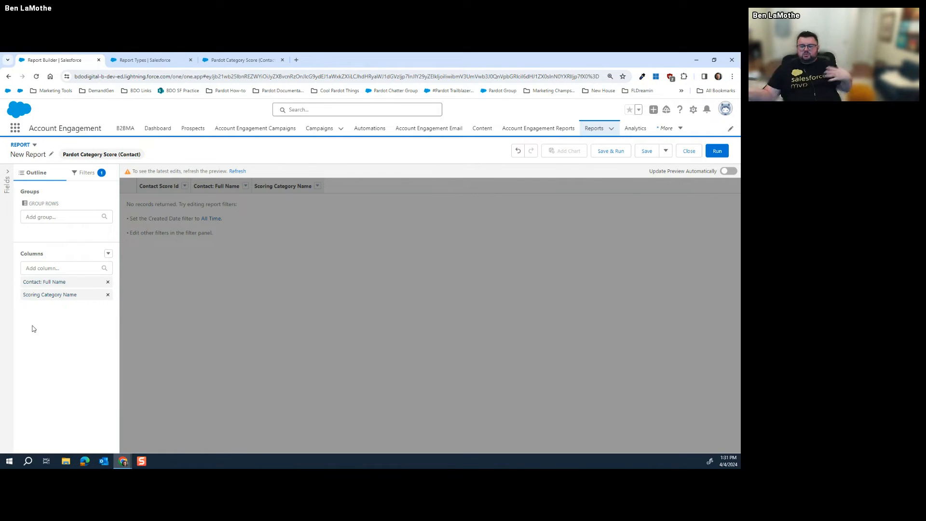
Show the report's filters and try a Scoring Category Name filter found via 'cate', then discard it
left_click(83, 176)
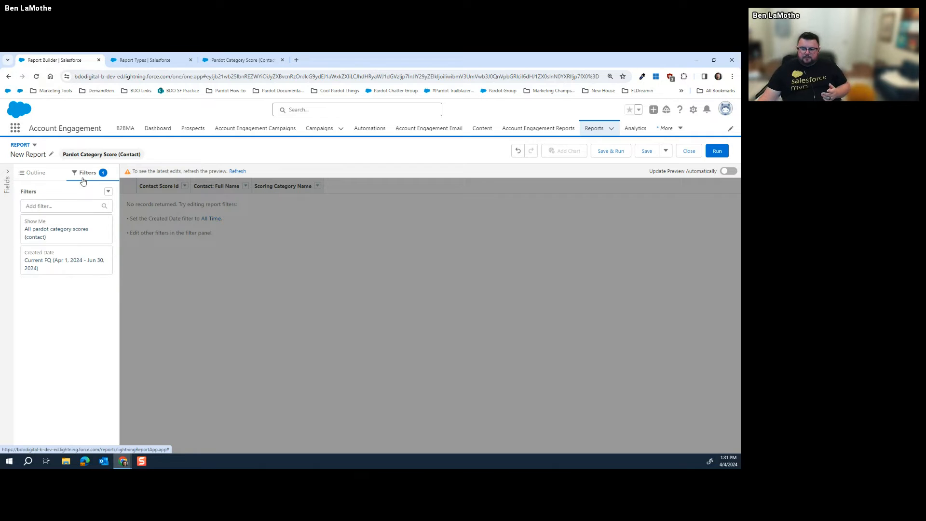
left_click(57, 224)
left_click(60, 208)
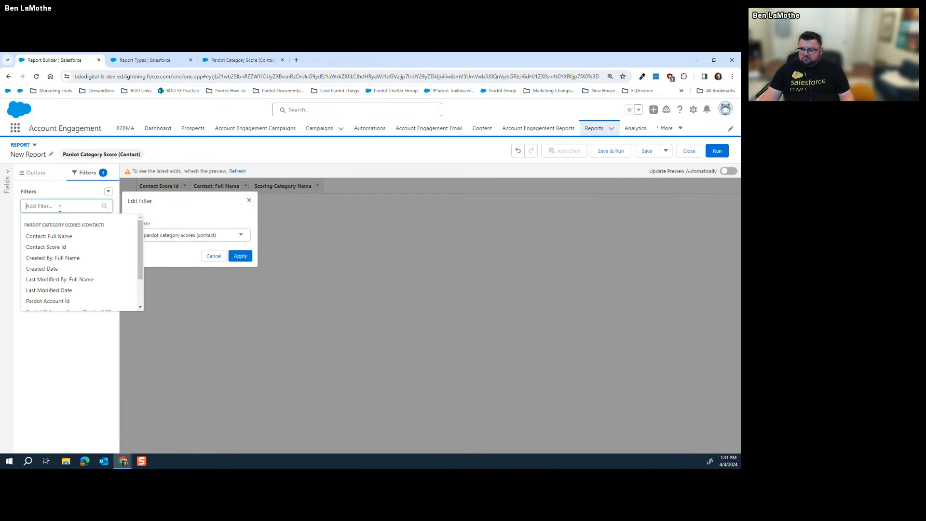
left_click(147, 258)
left_click(76, 206)
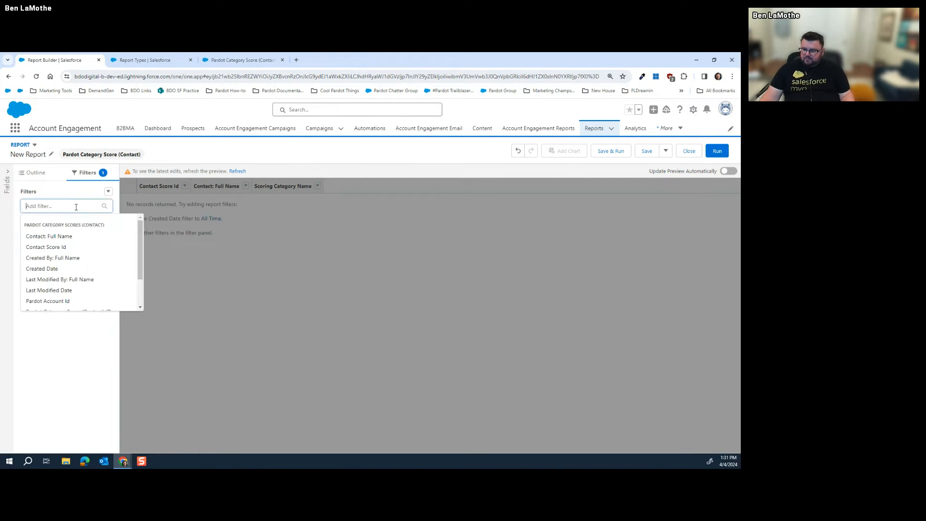
type("cate")
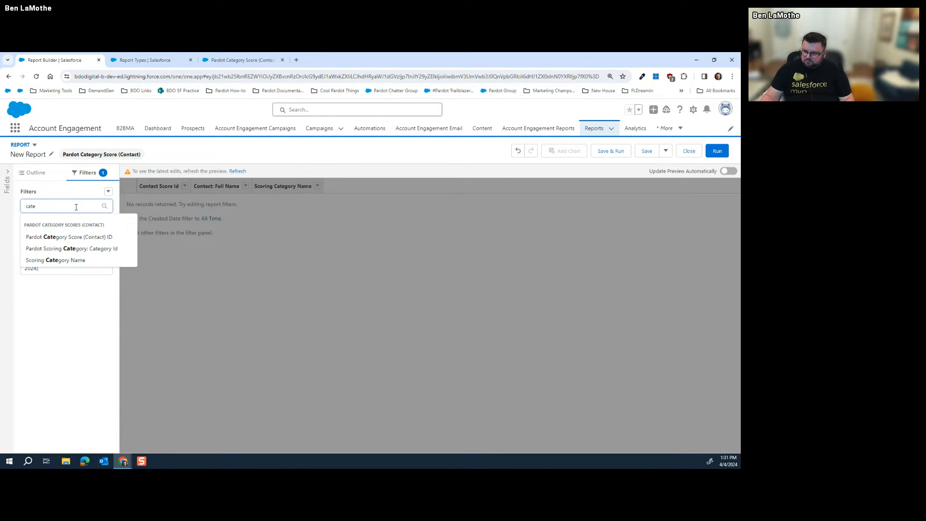
left_click(56, 260)
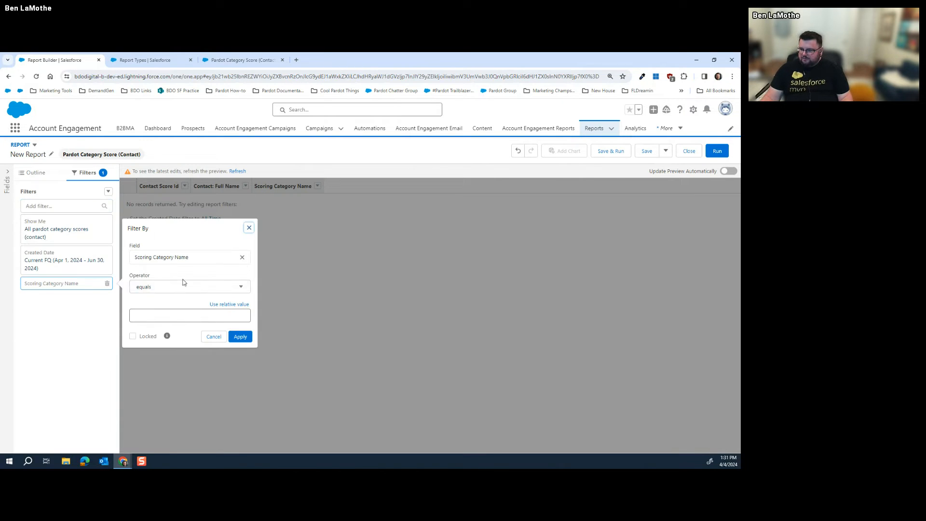
left_click(219, 315)
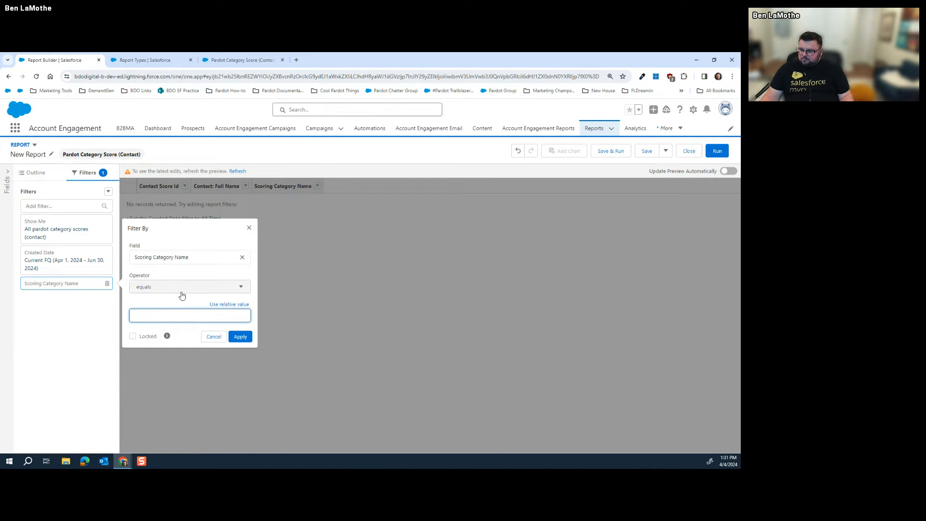
left_click(249, 228)
Try a Pardot Category Score (Contact) ID filter with the equals operator, then discard it
left_click(50, 206)
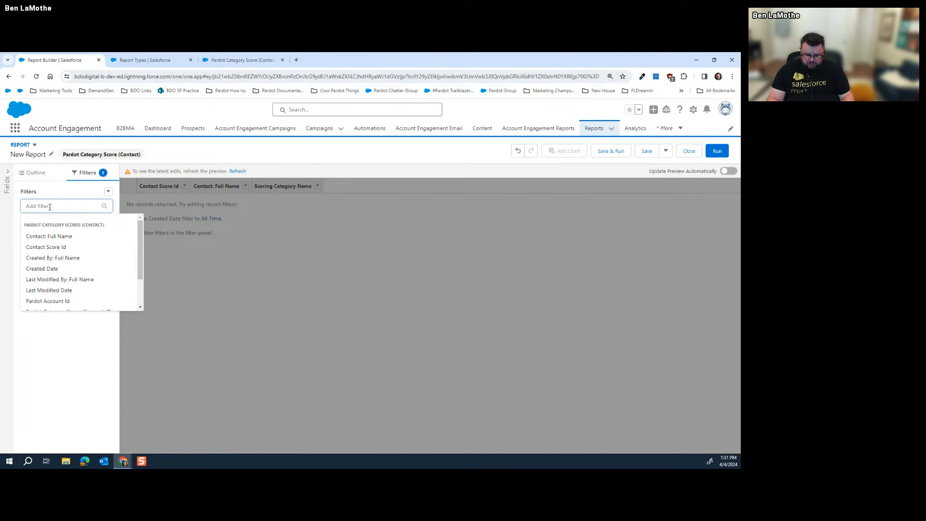
type("score")
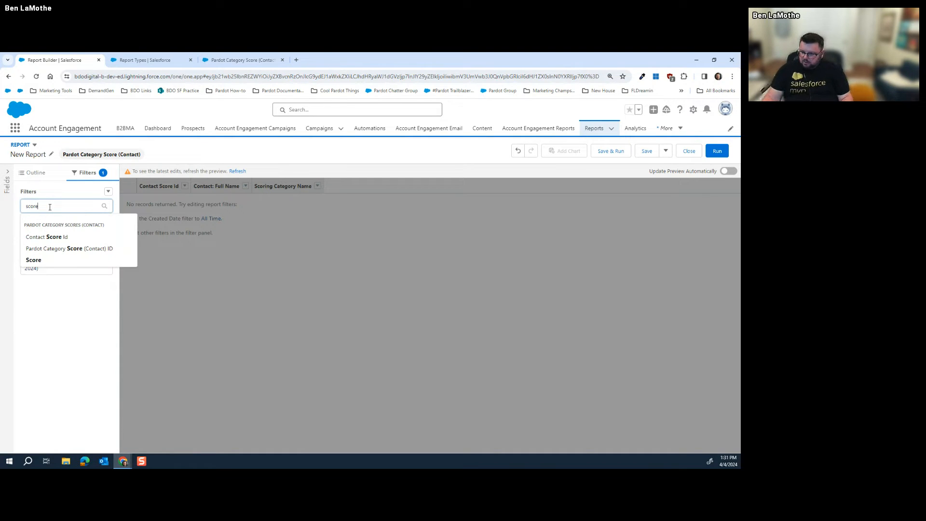
left_click(61, 249)
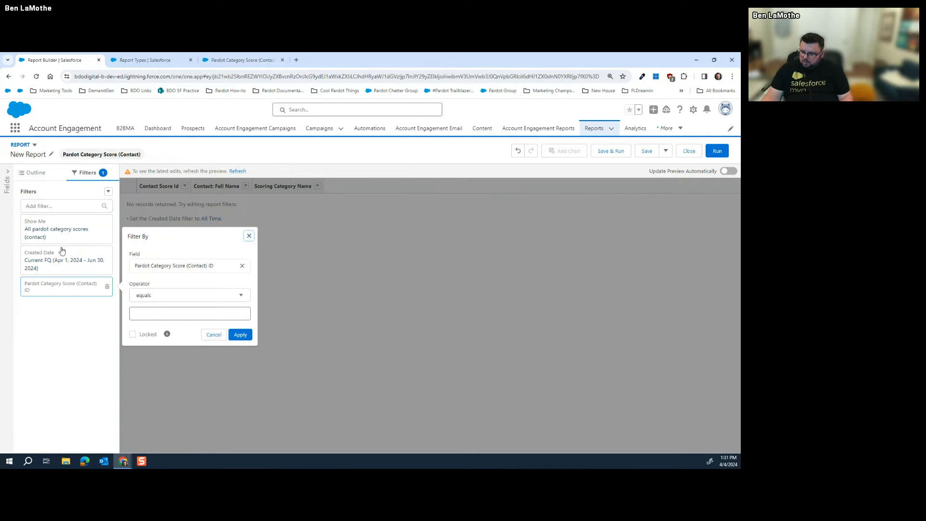
left_click(201, 300)
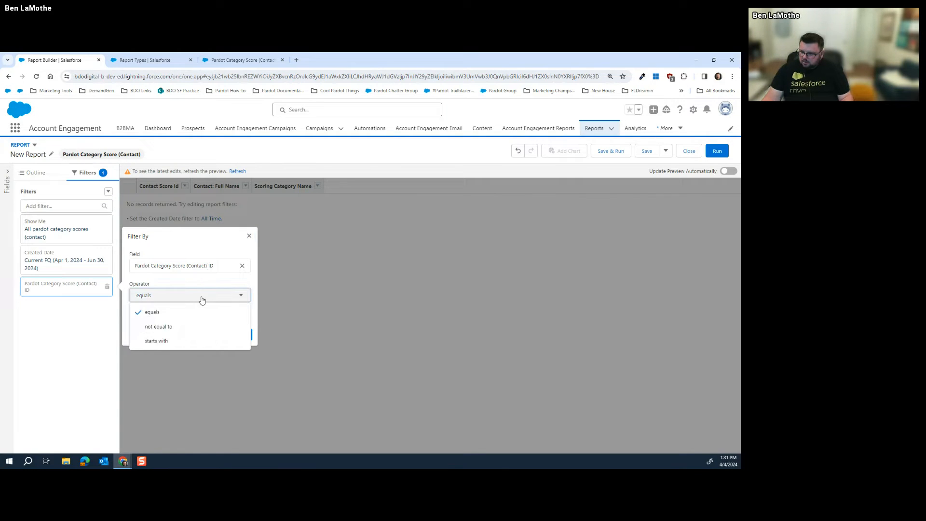
left_click(201, 300)
left_click(249, 236)
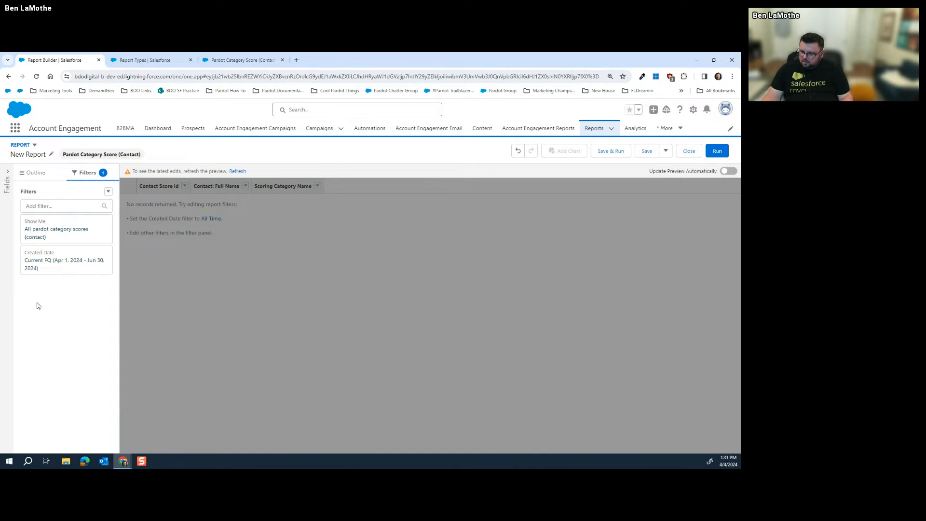
Try Scoring Category Name and Score filters from the field list, discarding each
left_click(58, 206)
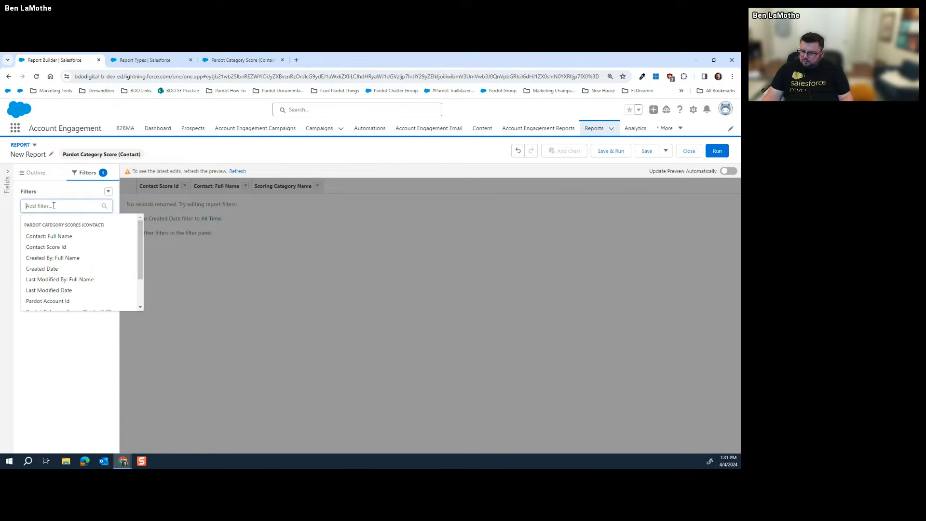
scroll(61, 229, "down", 2)
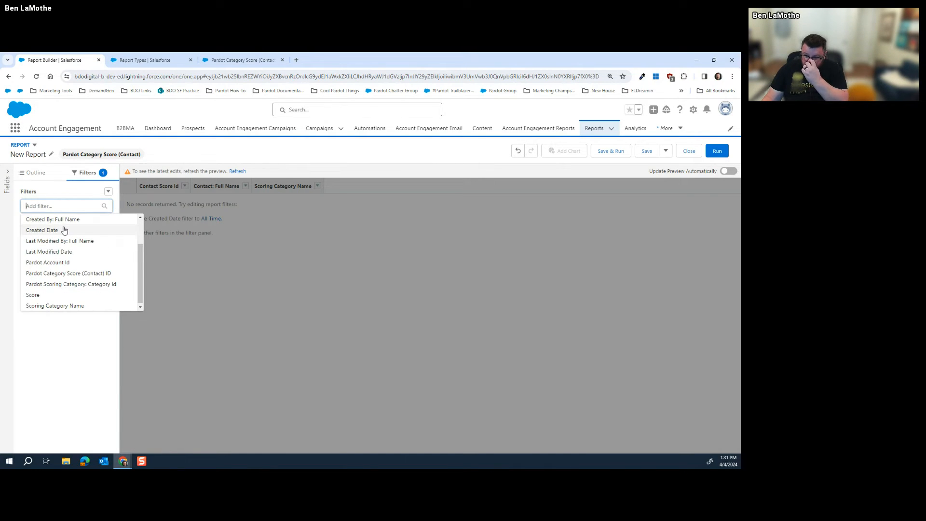
left_click(73, 305)
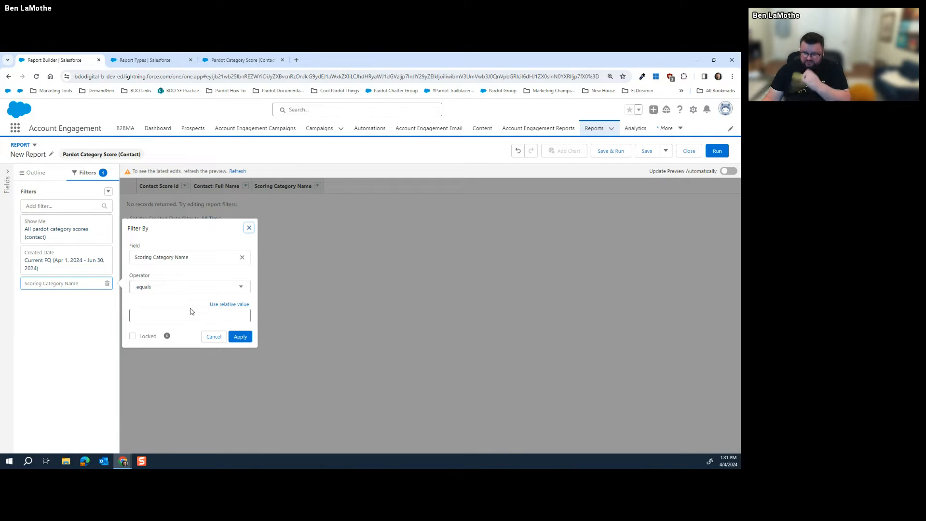
left_click(213, 337)
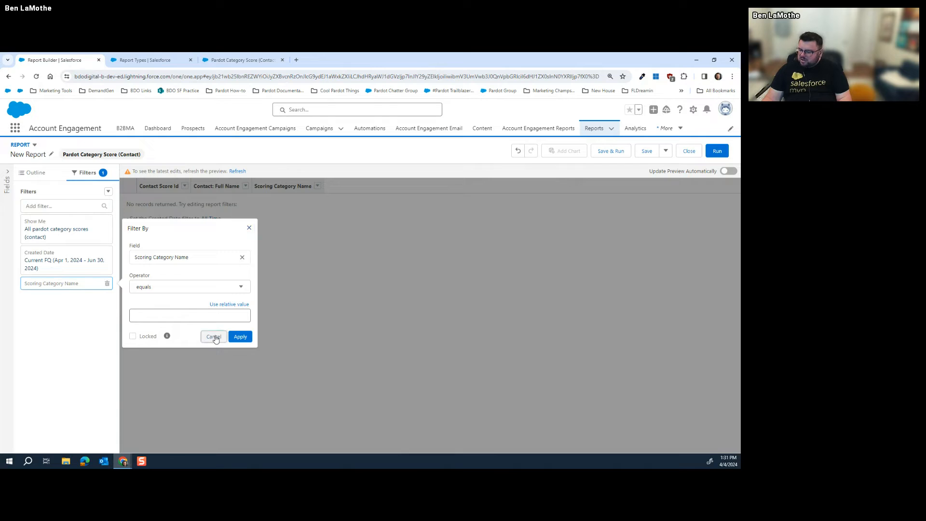
left_click(60, 206)
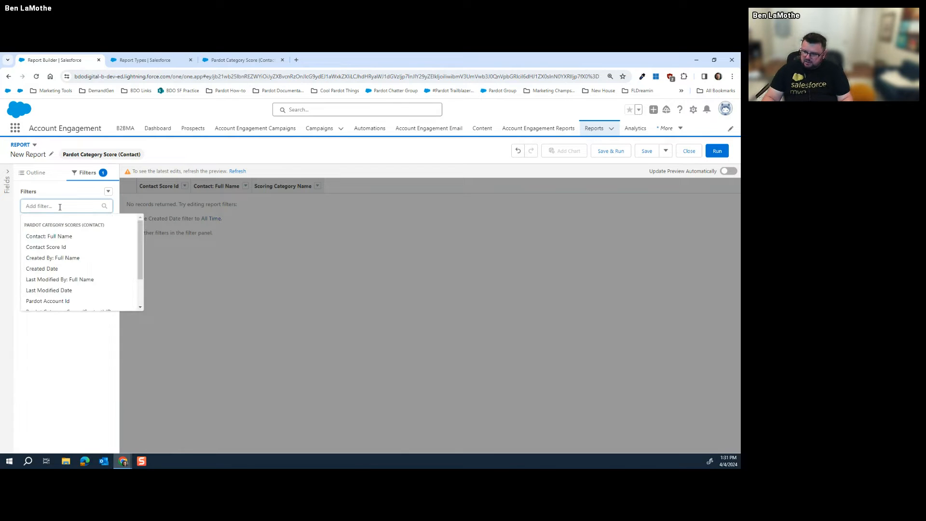
scroll(60, 232, "down", 2)
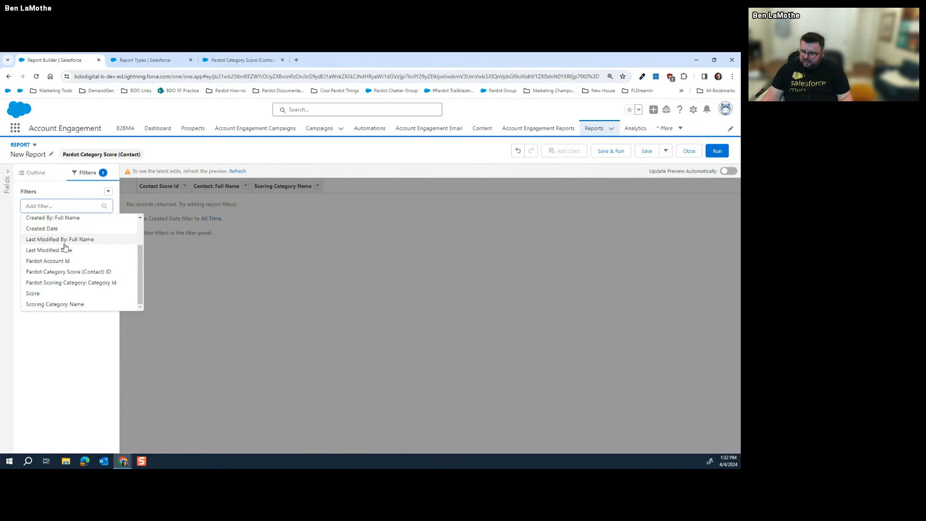
left_click(58, 297)
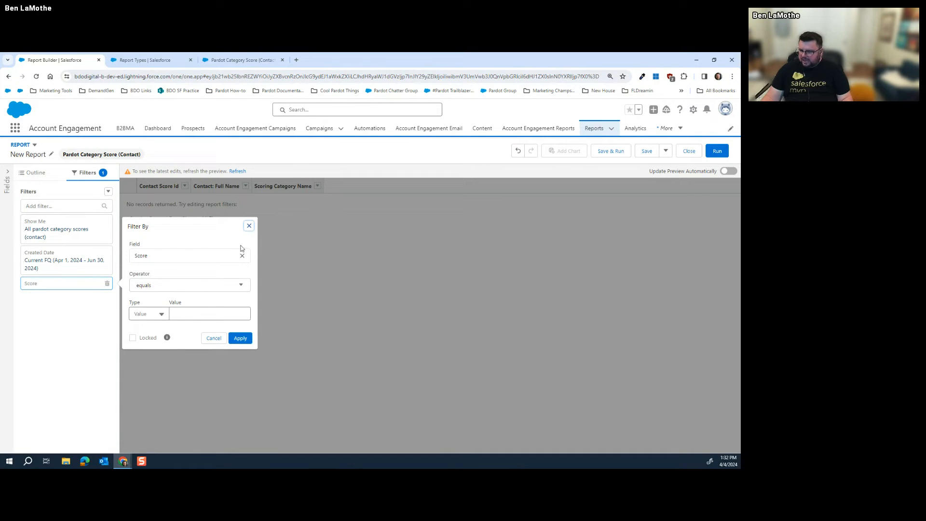
left_click(249, 226)
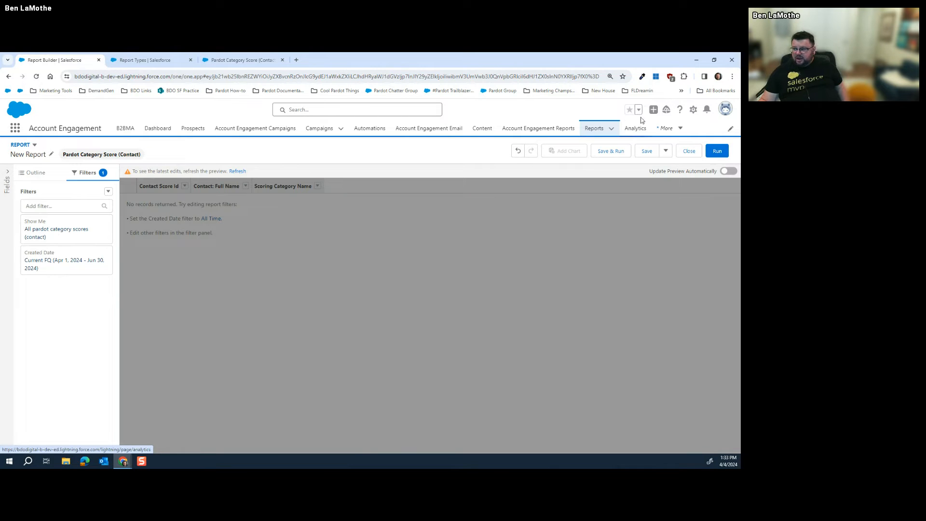
Open Setup in a new tab, find Report Types with Quick Find 'repor', and continue past the intro
left_click(693, 109)
left_click(651, 135)
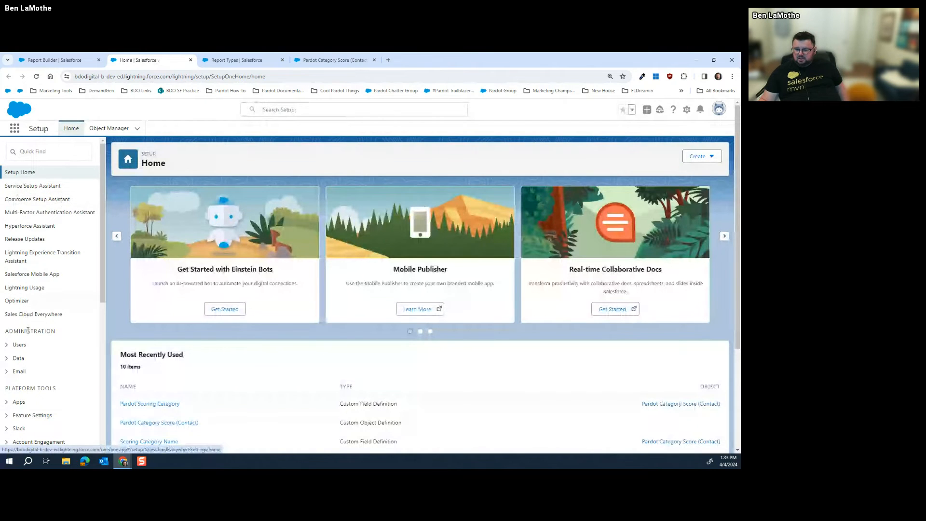
left_click(49, 150)
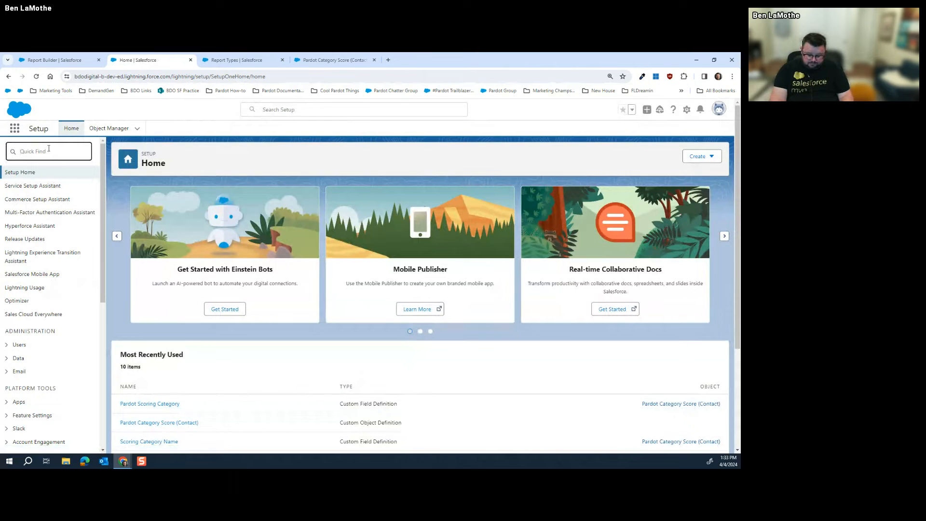
type("rep")
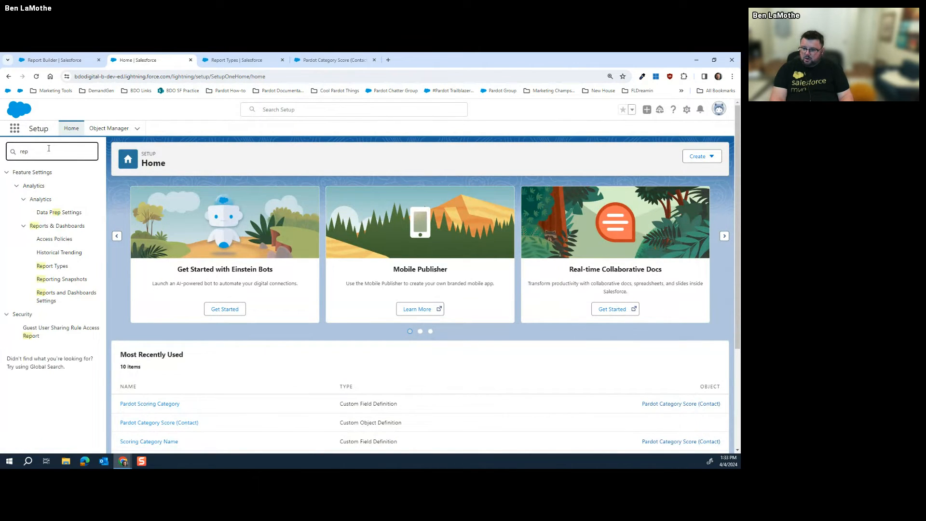
type("or")
left_click(52, 239)
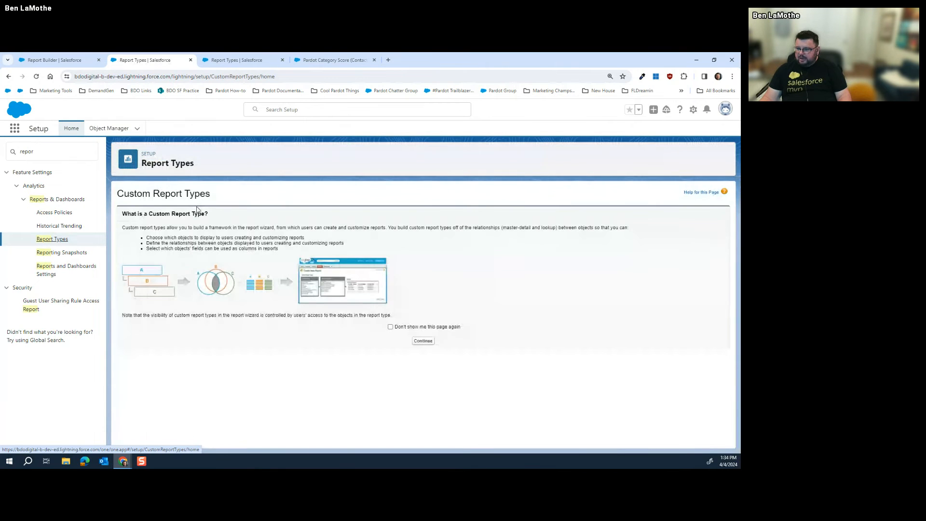
left_click(423, 340)
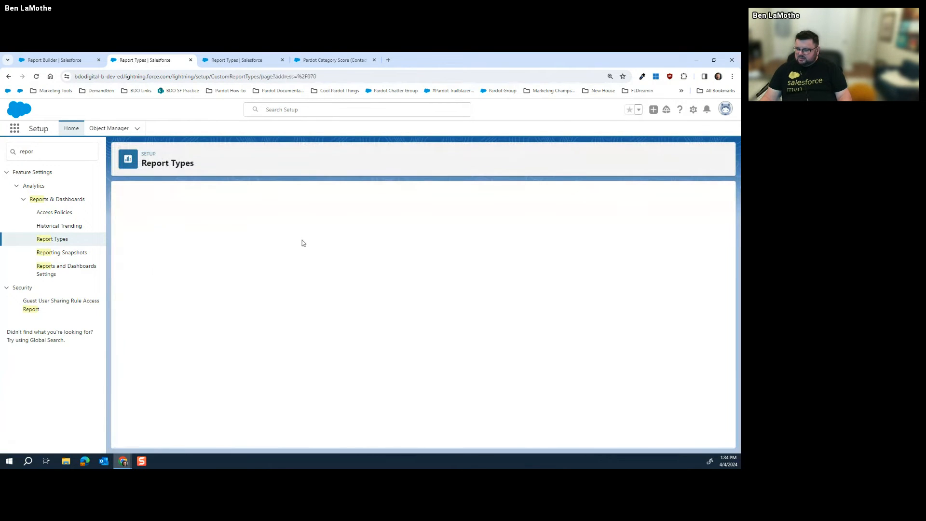
left_click(332, 246)
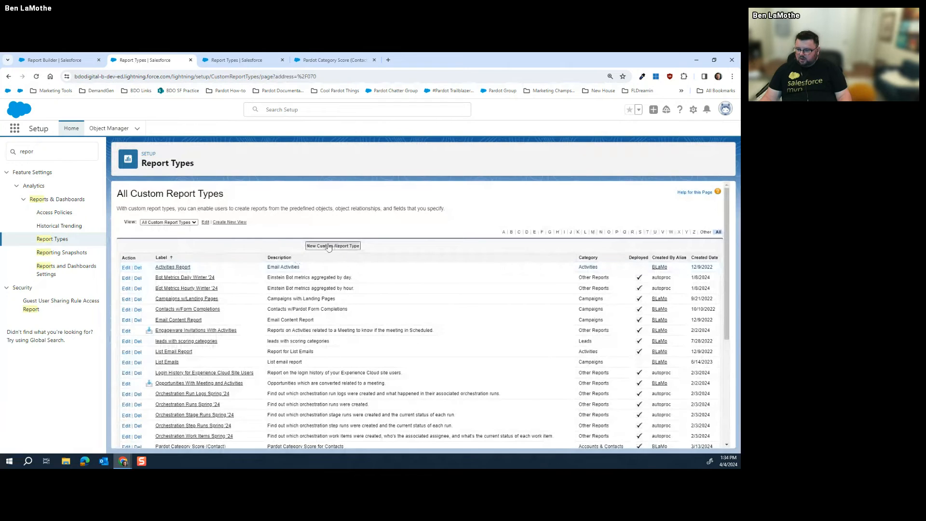
Set the new custom report type's primary object to Leads
left_click(276, 284)
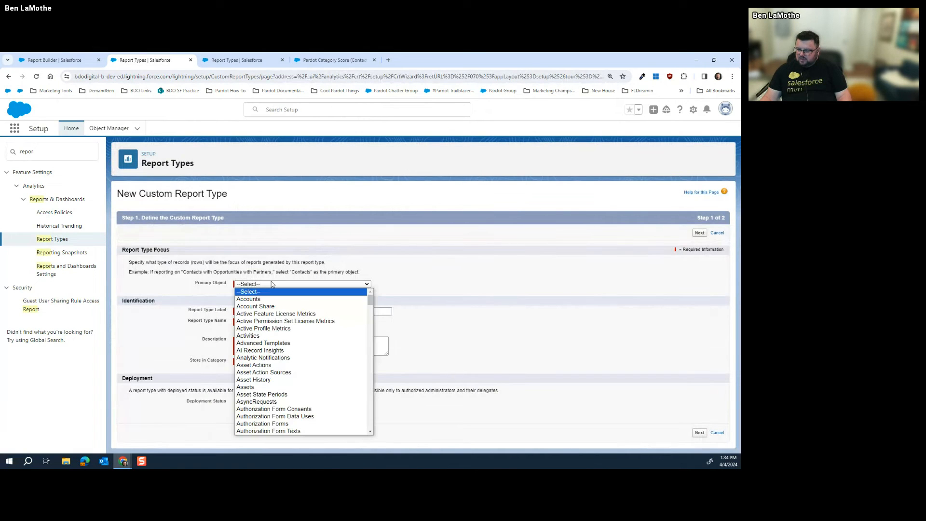
left_click(273, 285)
left_click(272, 285)
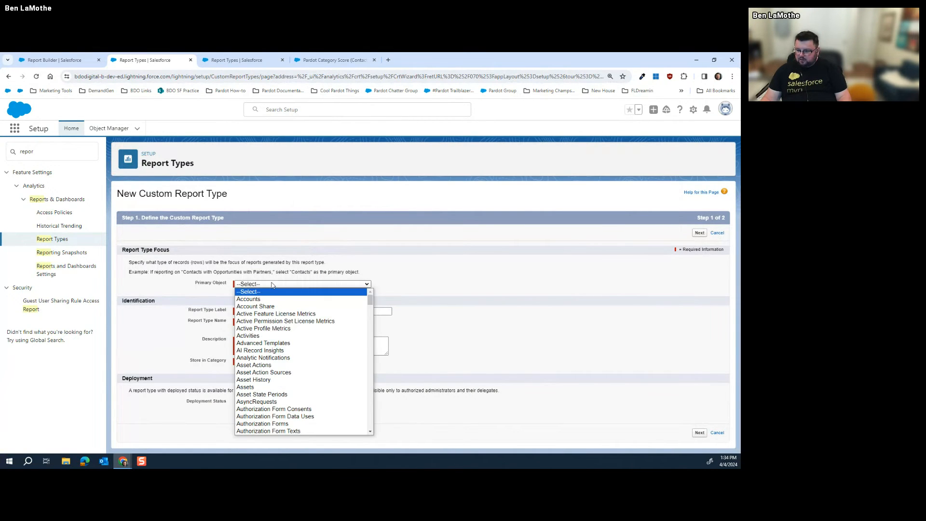
scroll(285, 339, "down", 3)
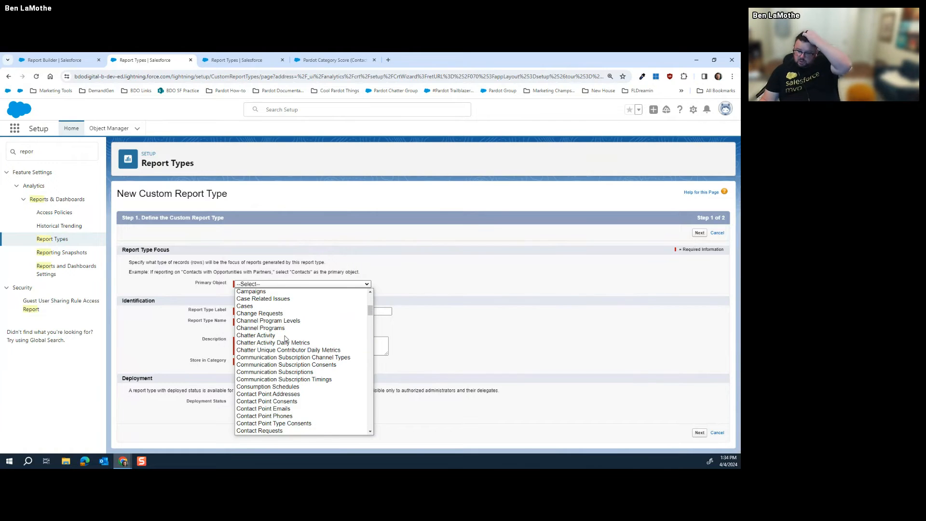
scroll(286, 355, "down", 10)
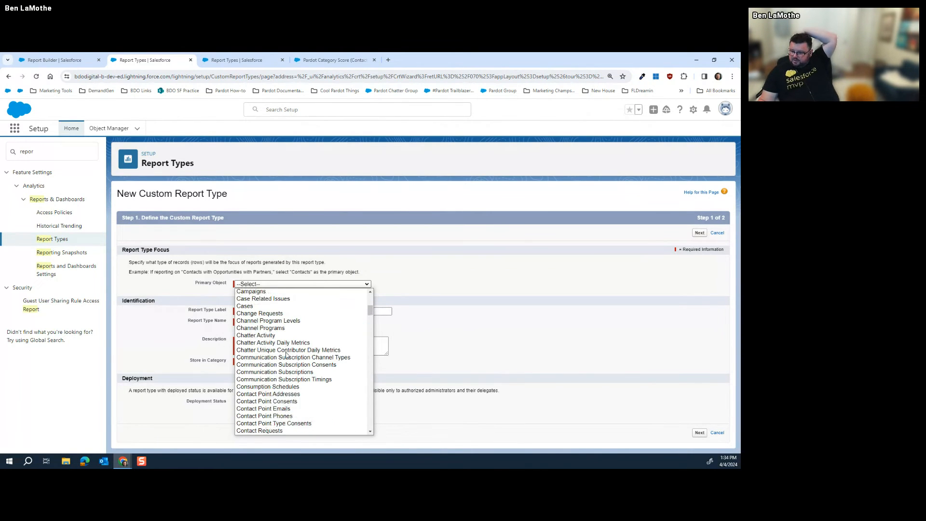
scroll(290, 330, "down", 15)
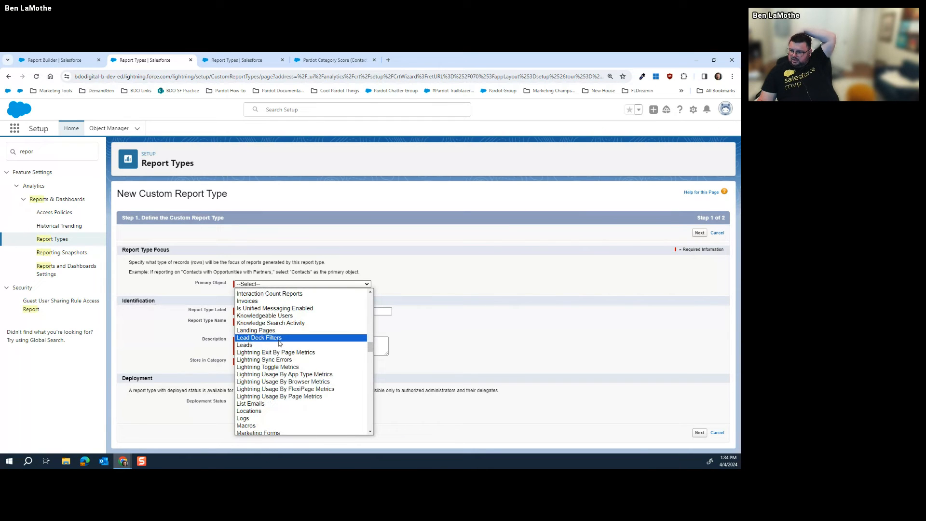
left_click(287, 345)
Enter the label 'Leads with Scoring Categories' and copy it
left_click(297, 311)
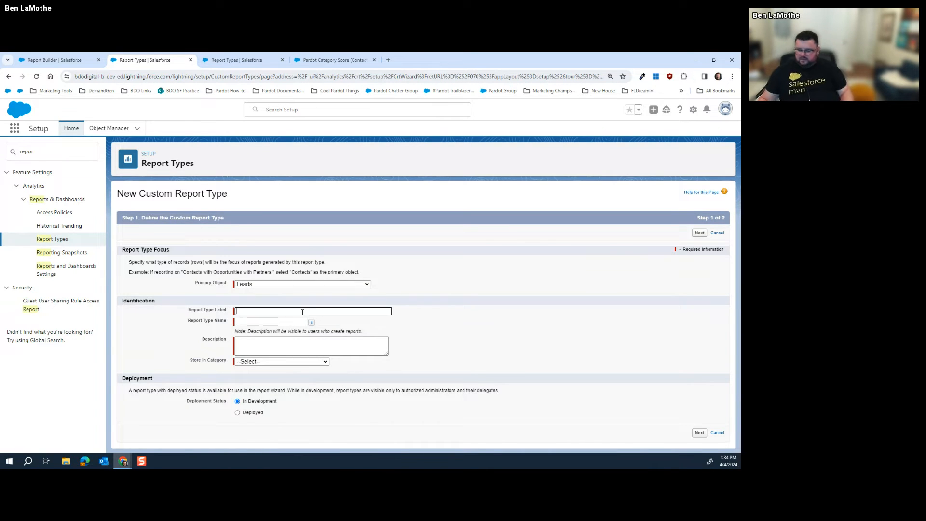
type("Leads with ")
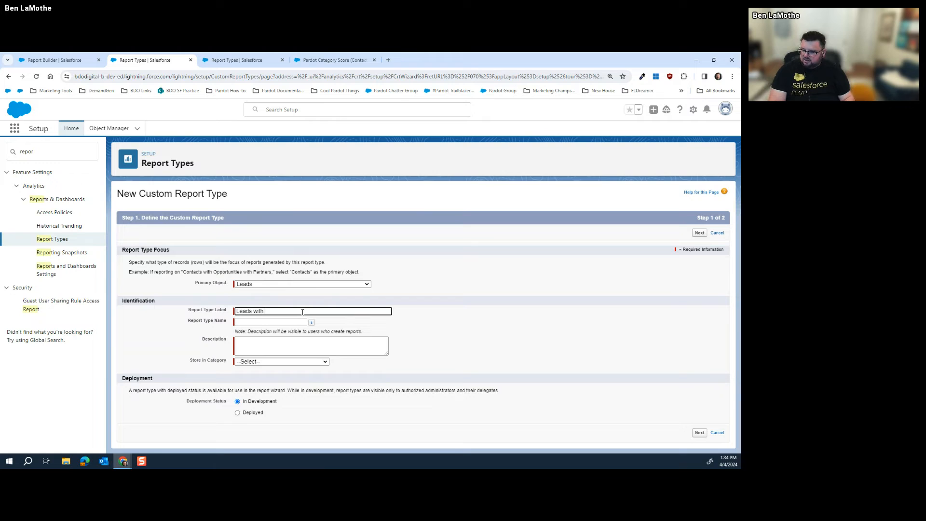
type("Sco")
key("BackSpace")
key("BackSpace")
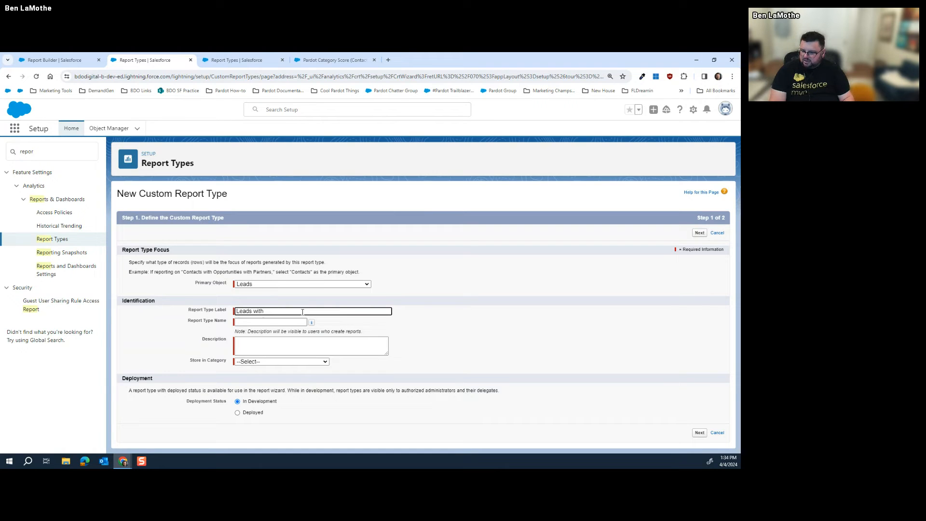
type("Scoring Cat")
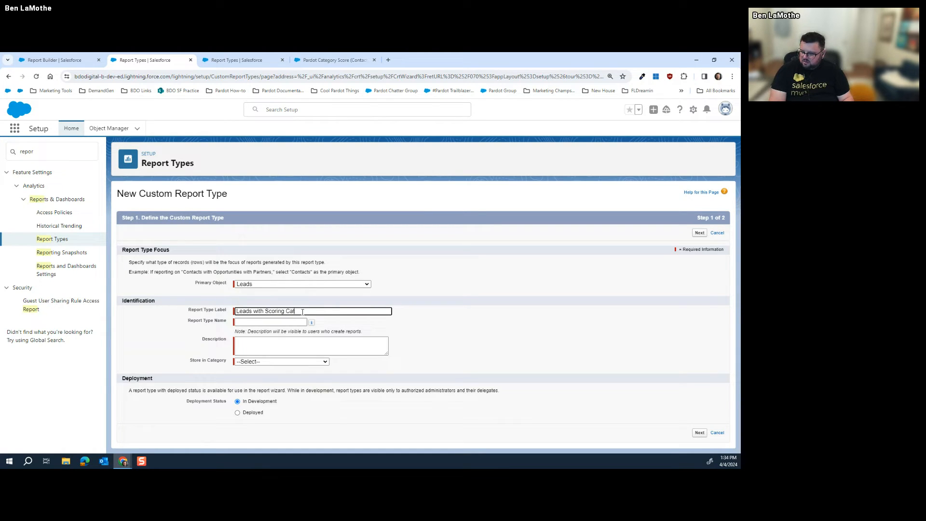
type("egories")
left_click(477, 319)
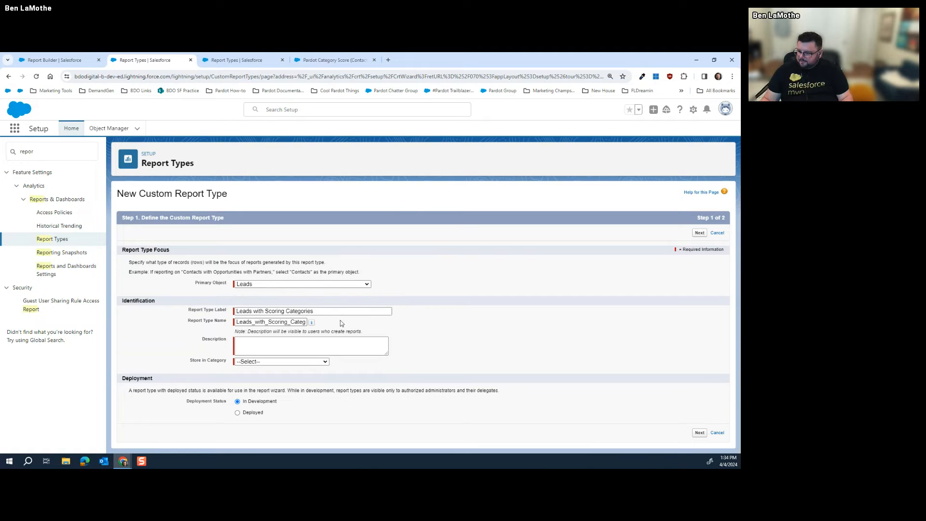
triple_click(333, 312)
right_click(333, 313)
left_click(381, 167)
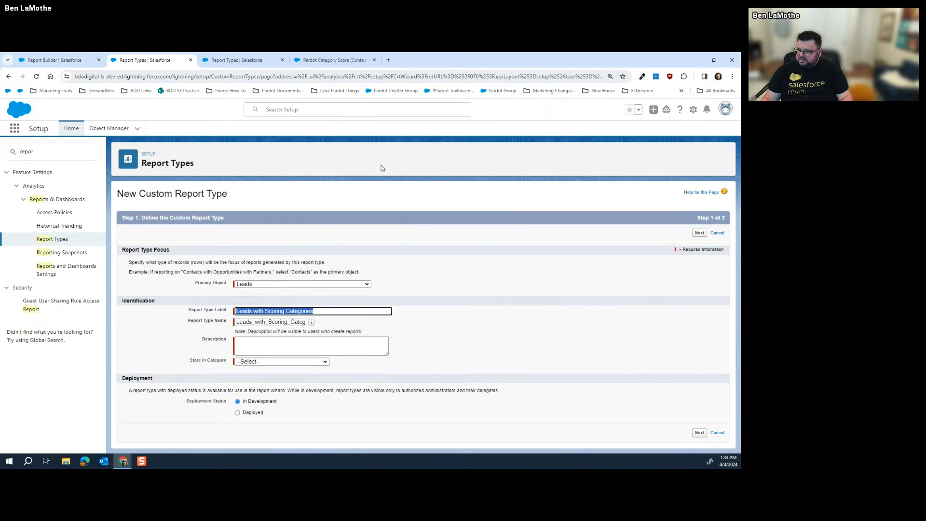
Paste the label as the description and store the report type in the Leads category
left_click(295, 350)
right_click(295, 351)
left_click(385, 245)
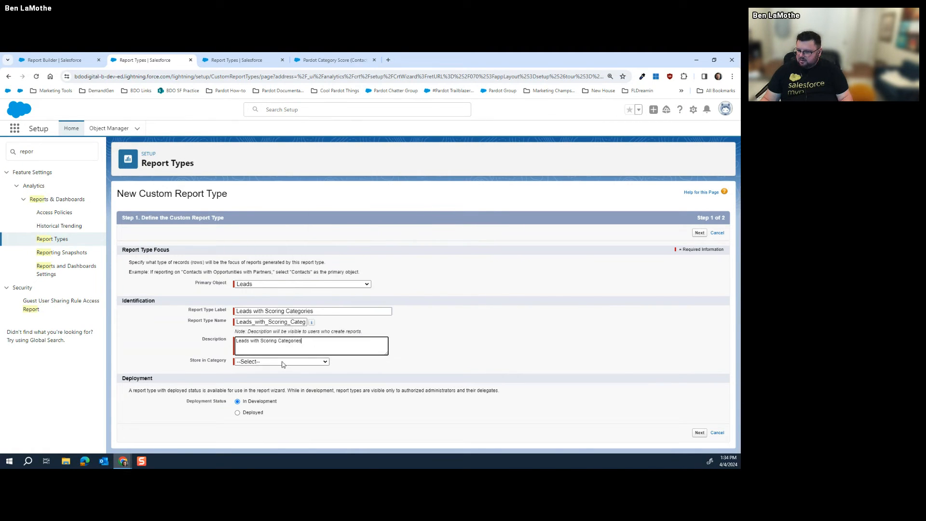
left_click(283, 363)
left_click(270, 265)
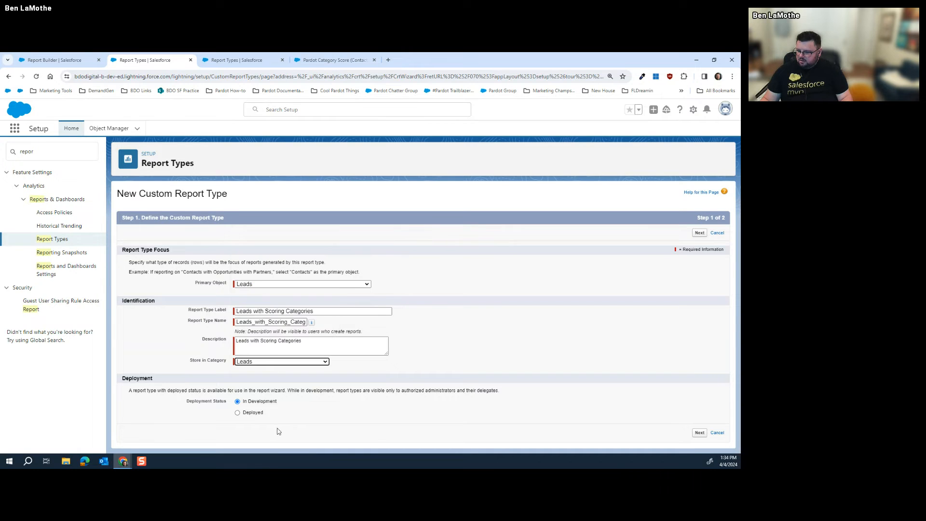
Submit, inspect the duplicate report type name error, and cancel
left_click(699, 432)
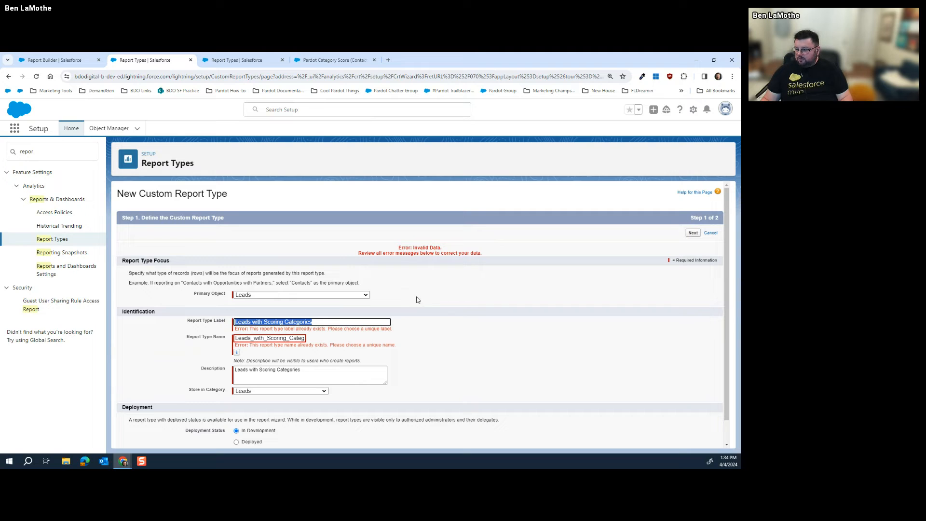
left_click(417, 333)
left_click_drag(294, 338, 317, 340)
left_click(348, 342)
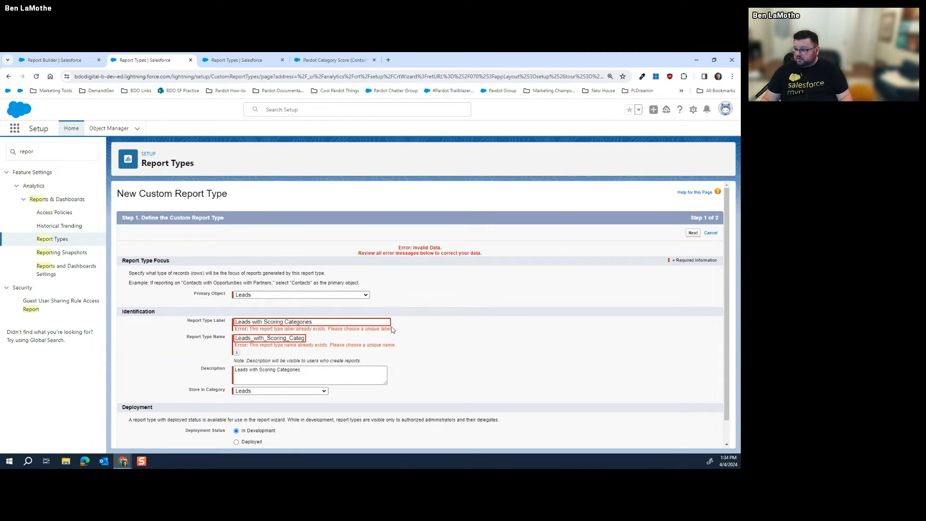
left_click(710, 232)
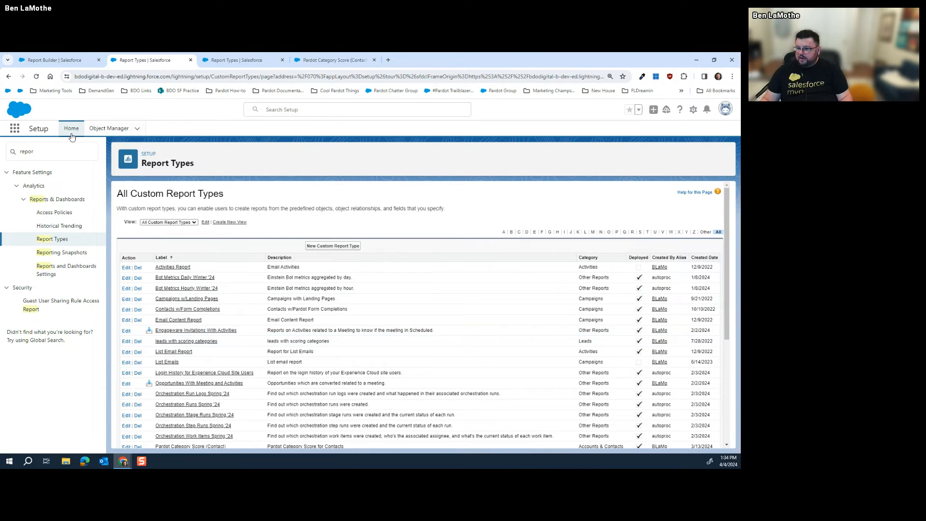
Go to the Reports home through the App Launcher search 'rep'
key("ctrl+Tab")
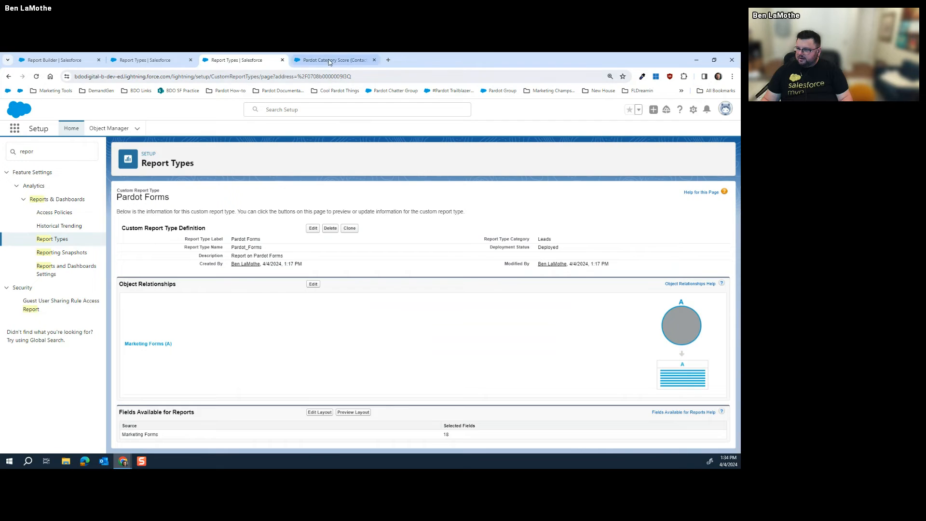
left_click(19, 128)
type("rep")
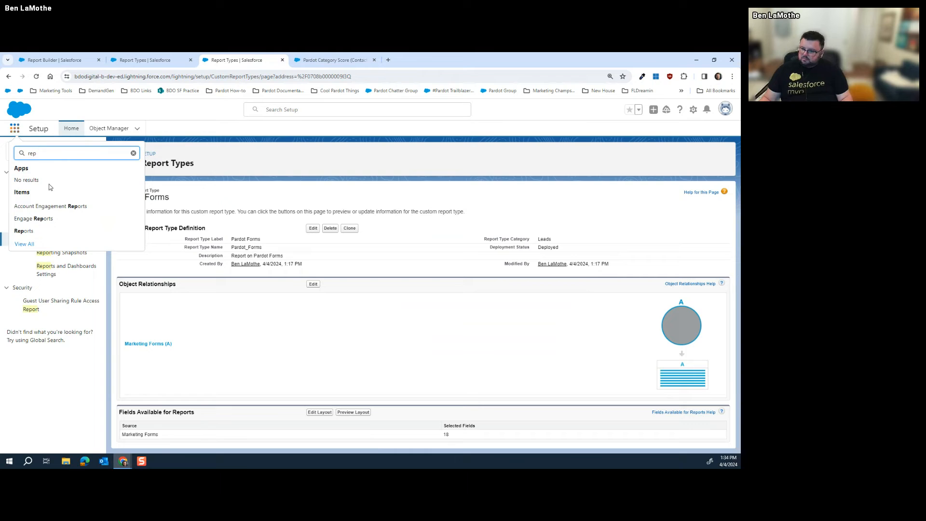
left_click(24, 231)
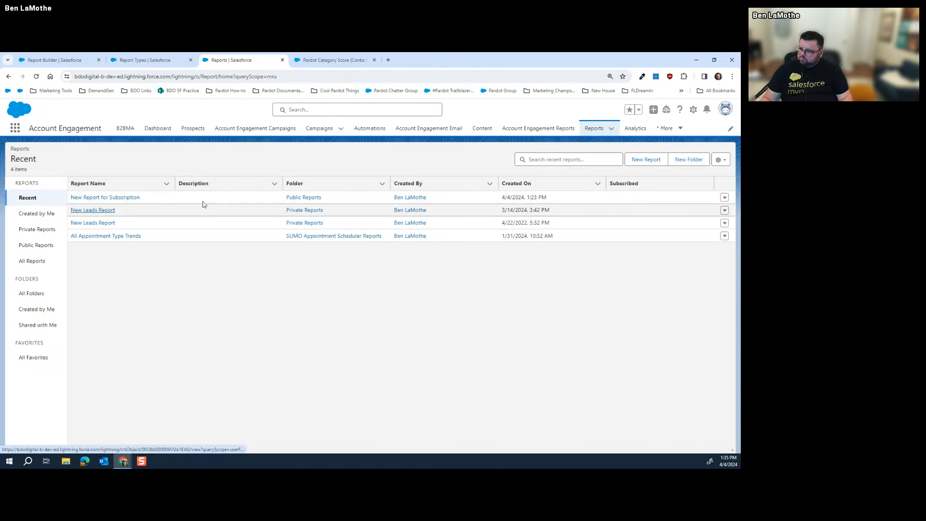
Start a new report from the leads with scoring categories type, found by searching 'leads w'
left_click(635, 159)
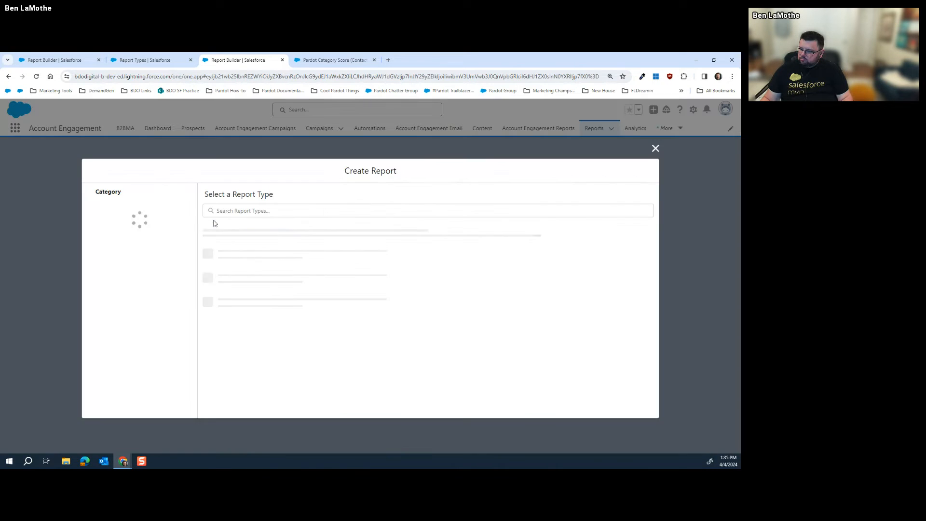
left_click(262, 212)
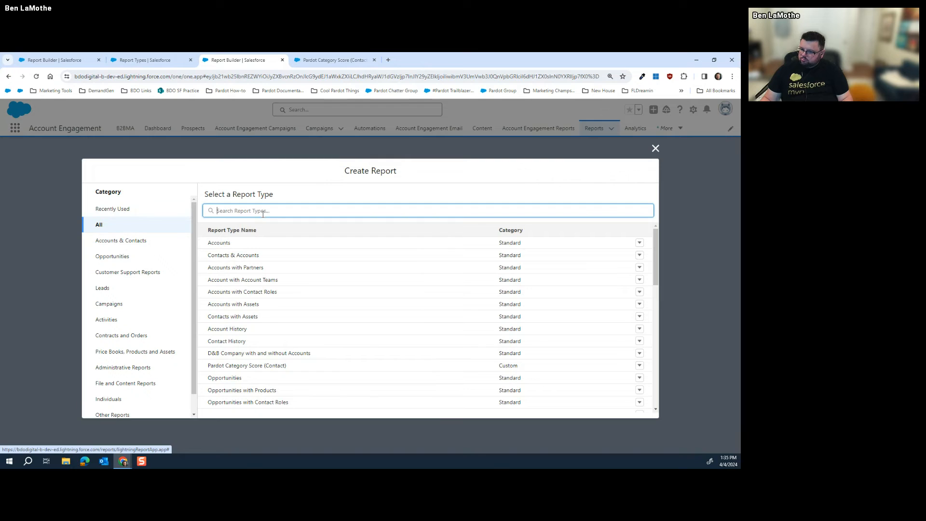
type("leads wi")
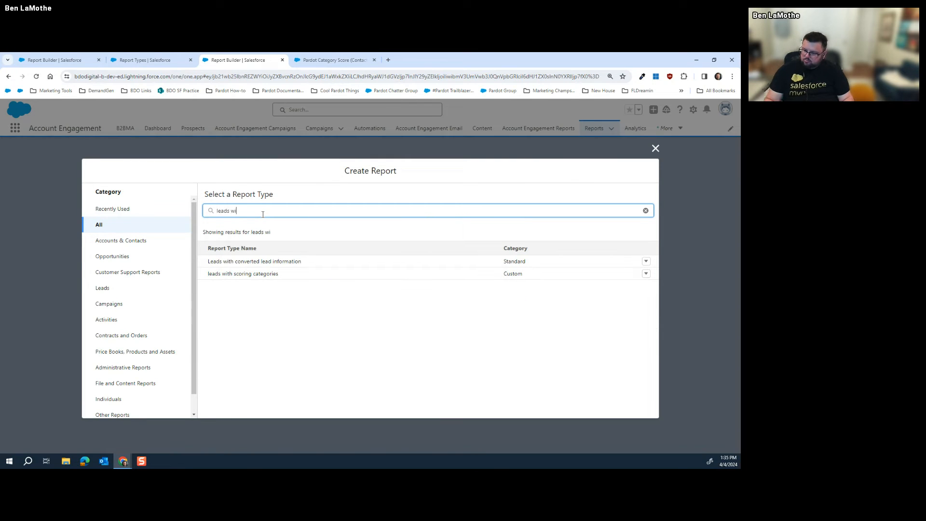
left_click(268, 274)
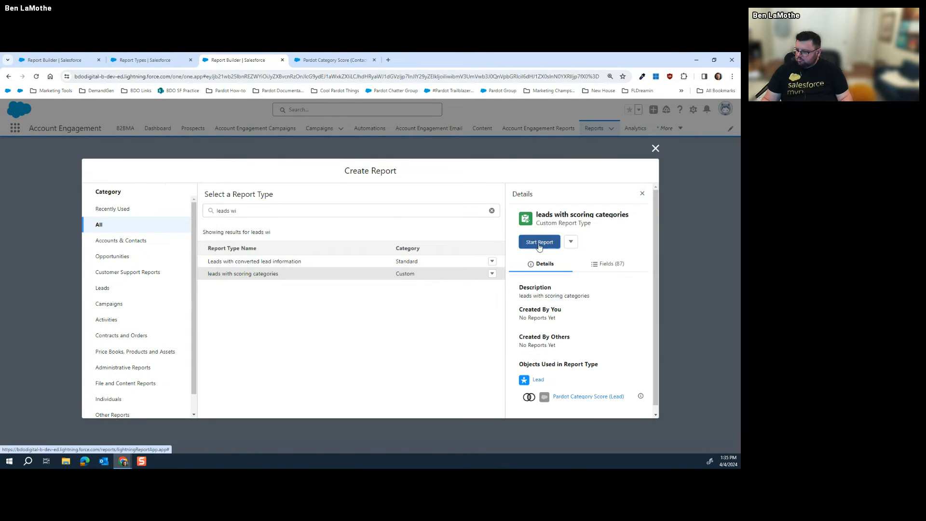
left_click(540, 243)
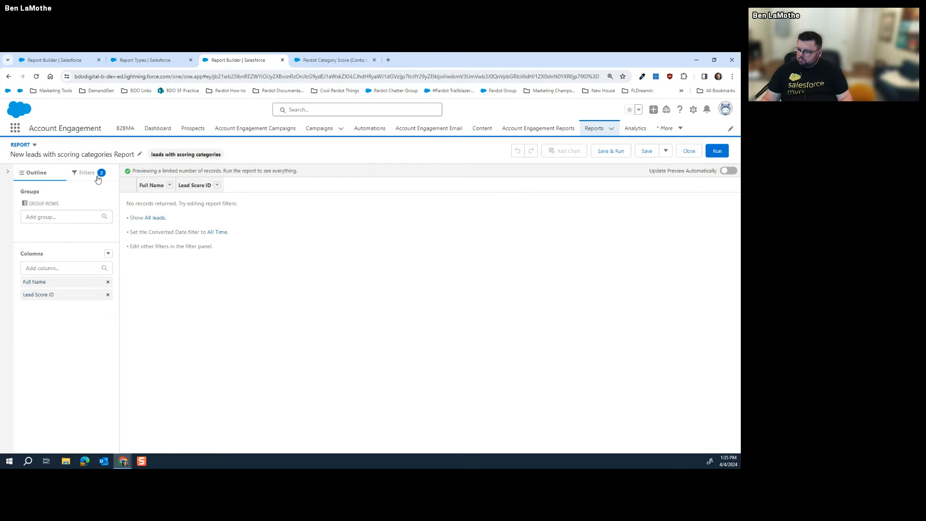
left_click(92, 175)
left_click(40, 179)
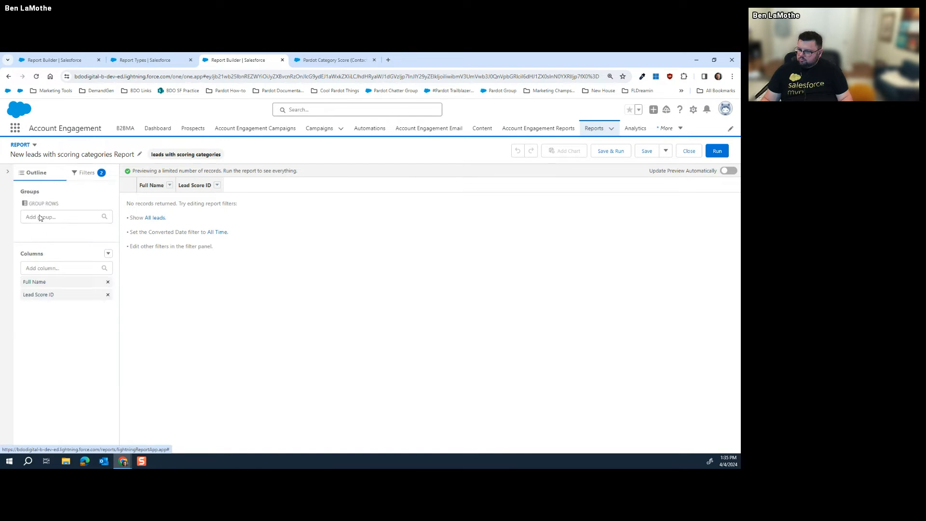
left_click(53, 268)
scroll(67, 321, "down", 5)
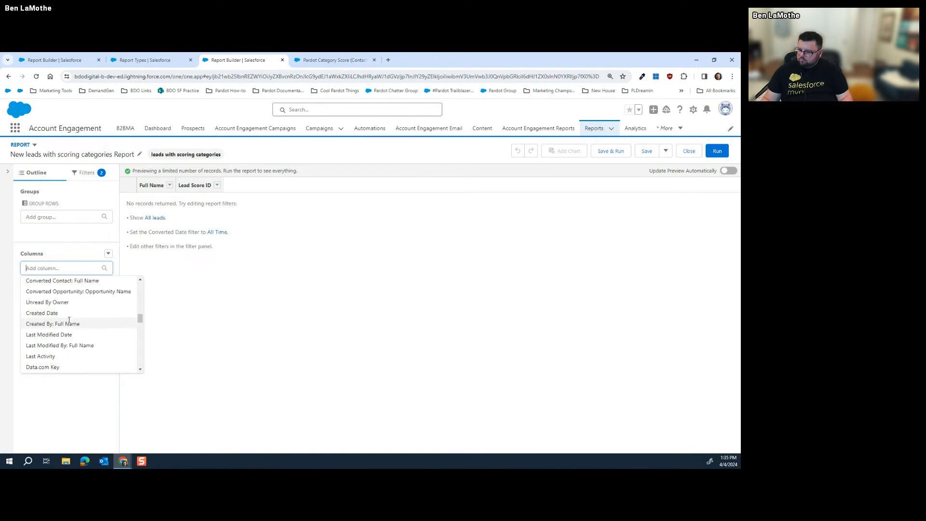
scroll(73, 320, "down", 10)
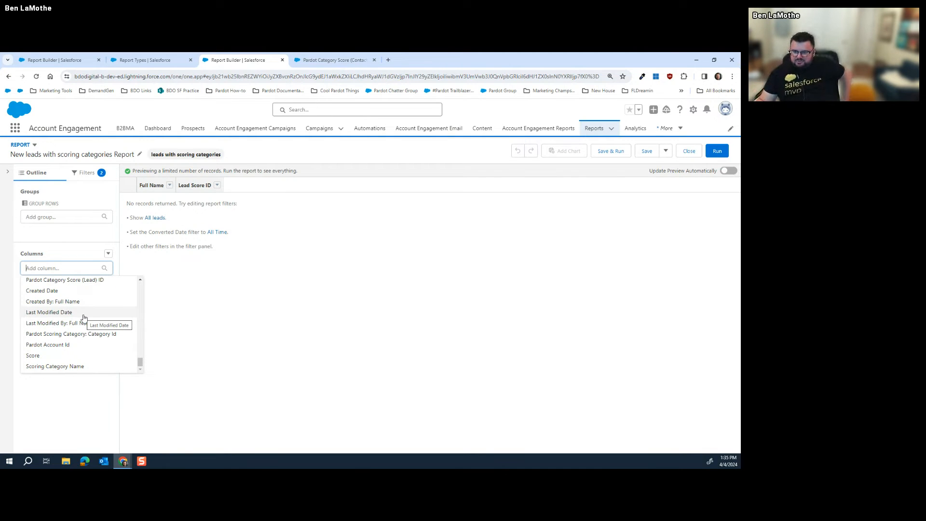
scroll(84, 318, "up", 5)
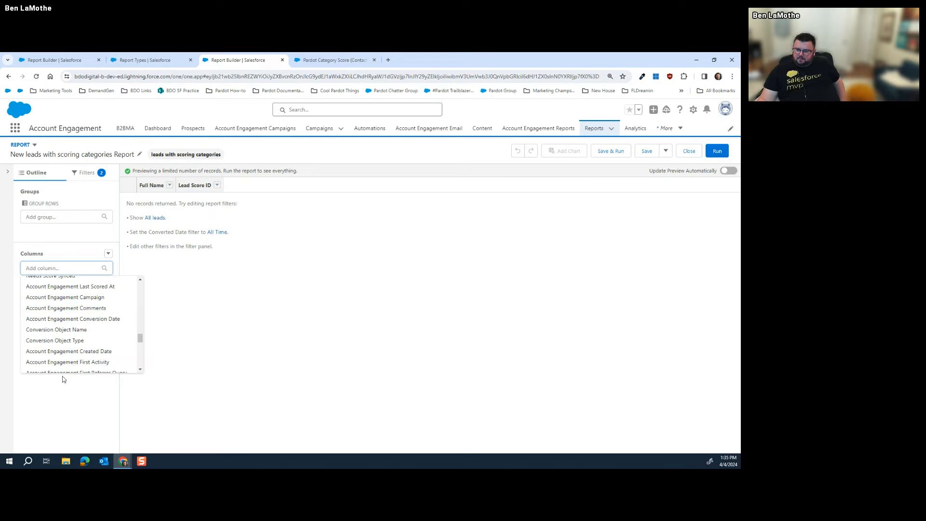
scroll(71, 353, "up", 3)
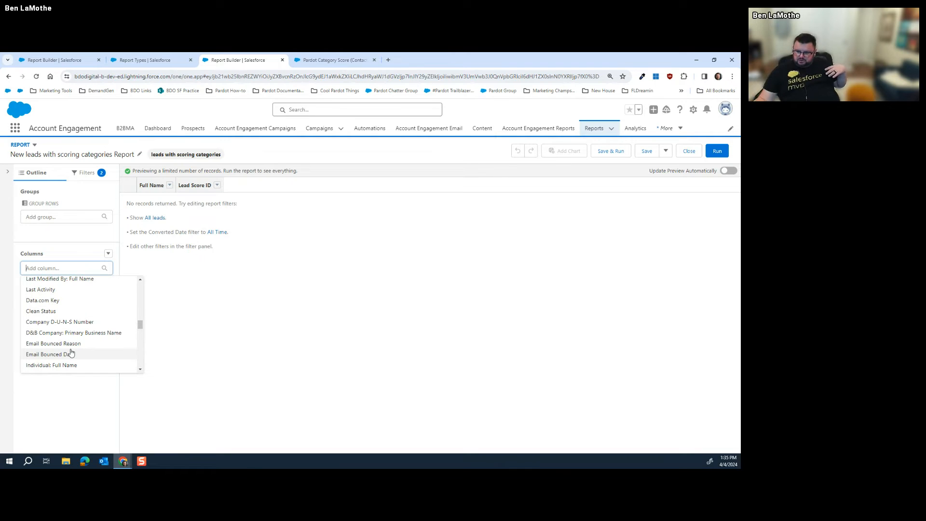
scroll(71, 353, "up", 10)
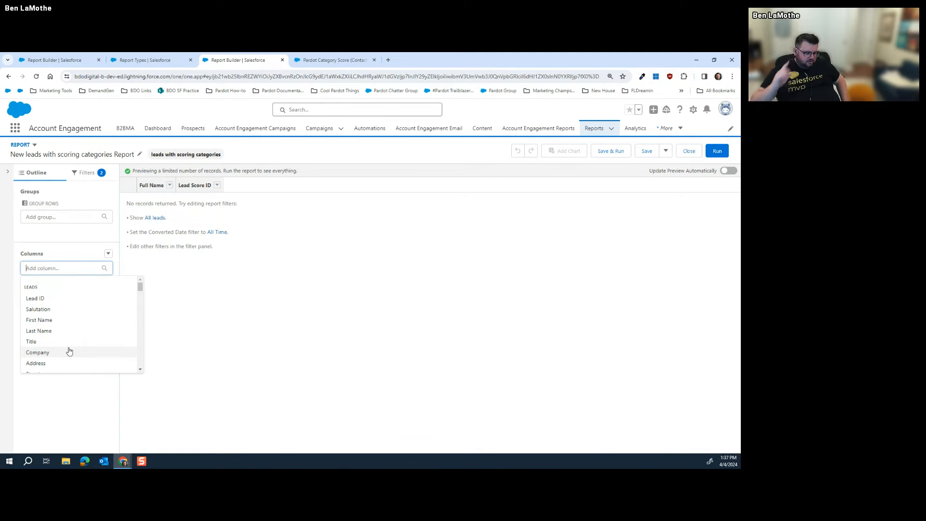
left_click(311, 290)
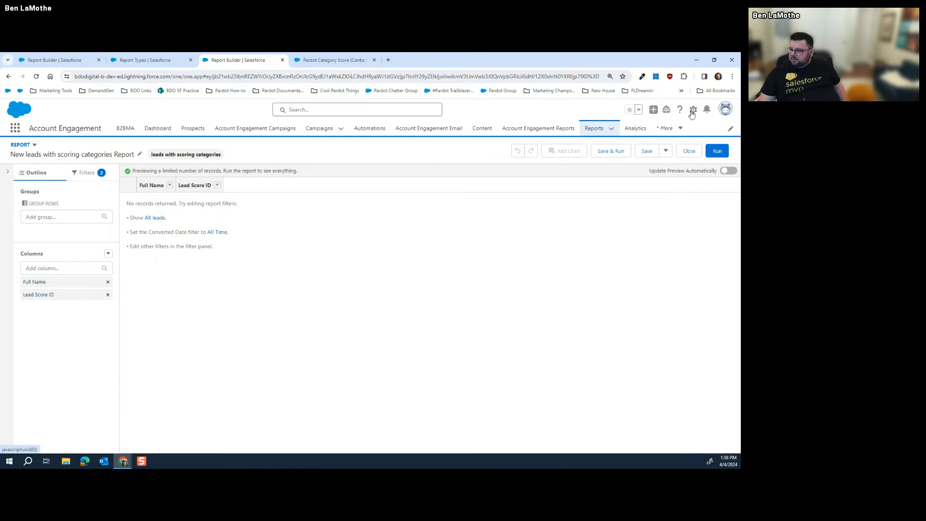
Find Contacts w/Form Completions in the custom report types list and open it in a new tab
left_click(154, 60)
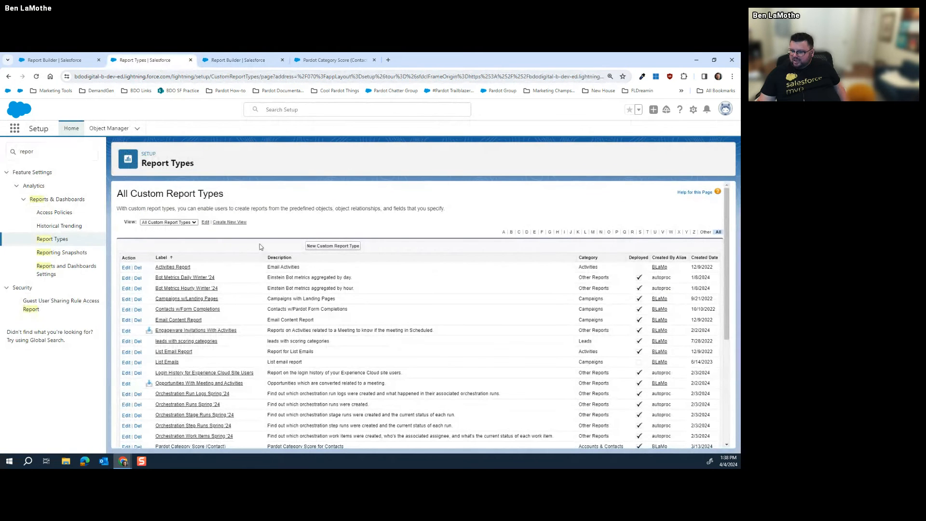
scroll(221, 301, "down", 2)
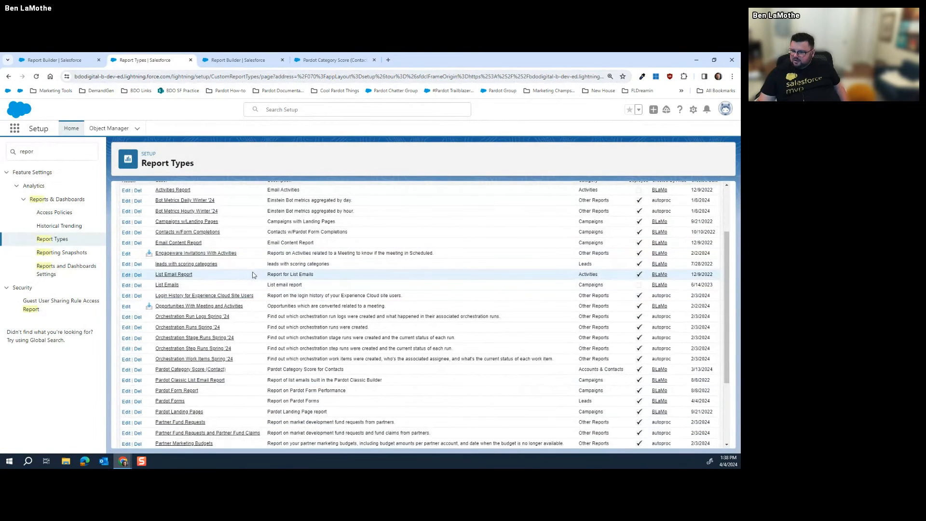
scroll(215, 282, "down", 3)
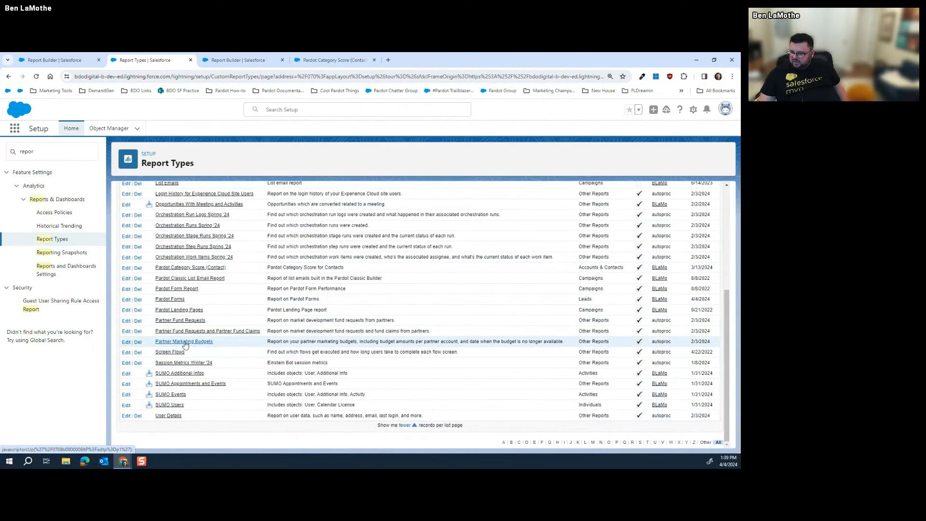
scroll(186, 313, "up", 2)
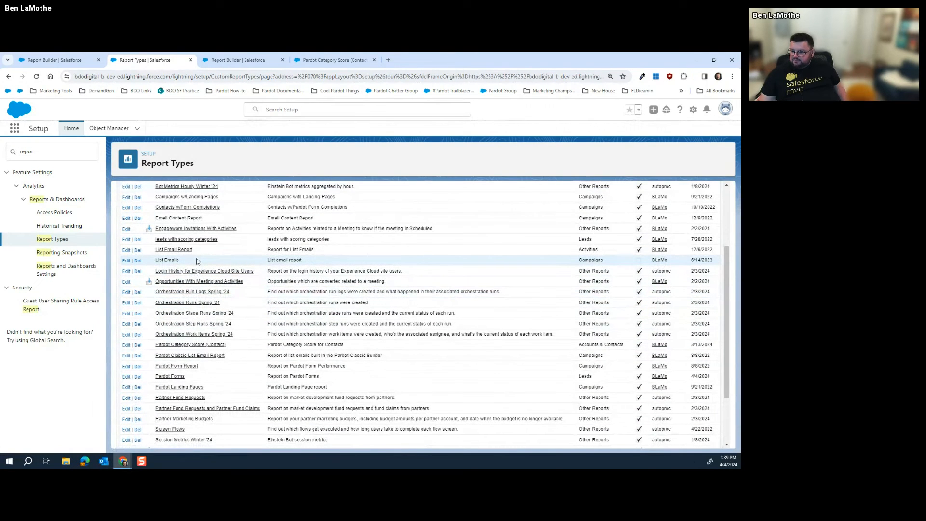
scroll(191, 256, "up", 1)
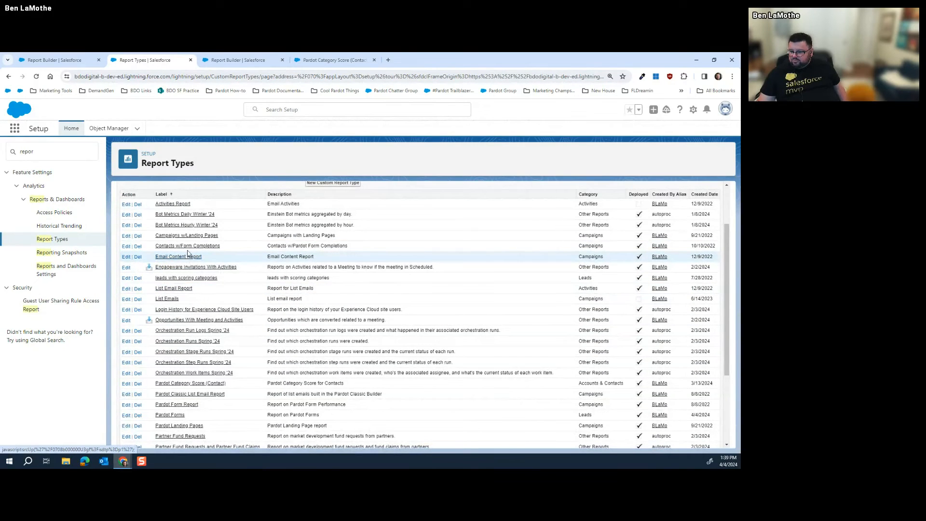
right_click(190, 248)
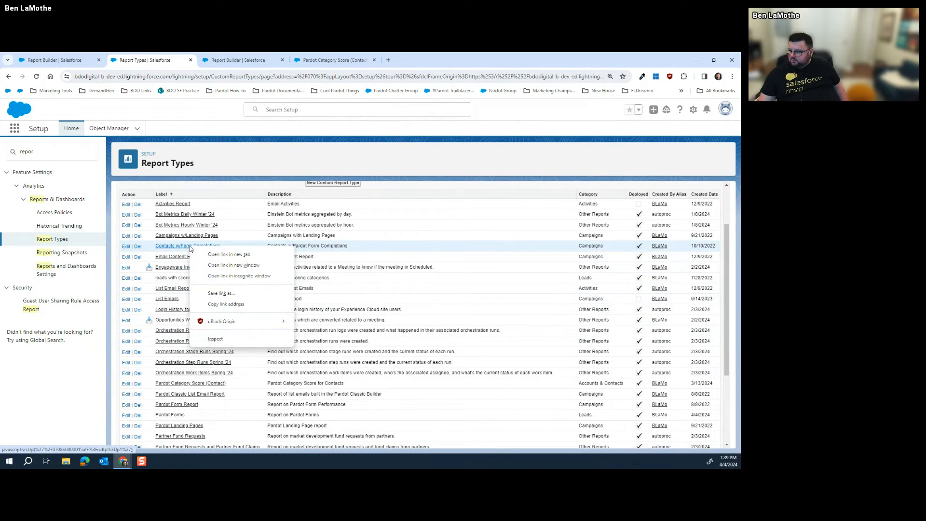
left_click(228, 254)
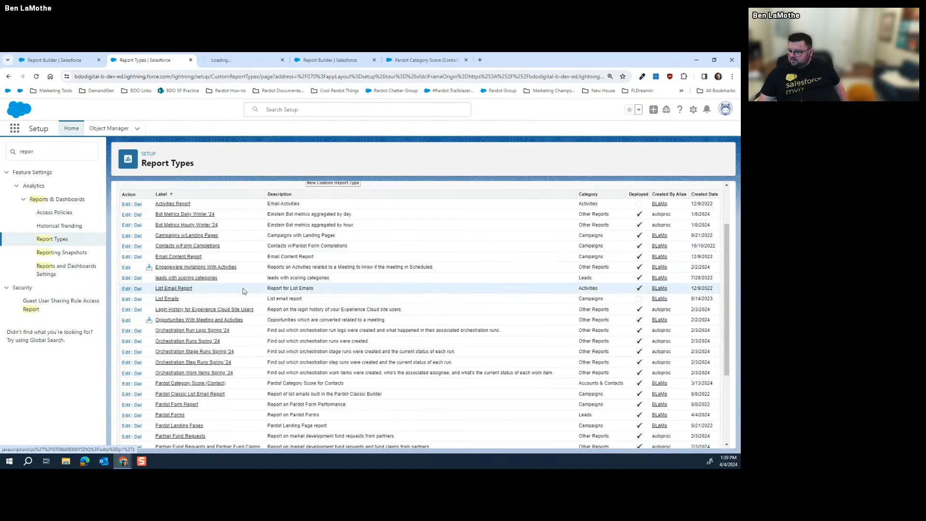
left_click(221, 58)
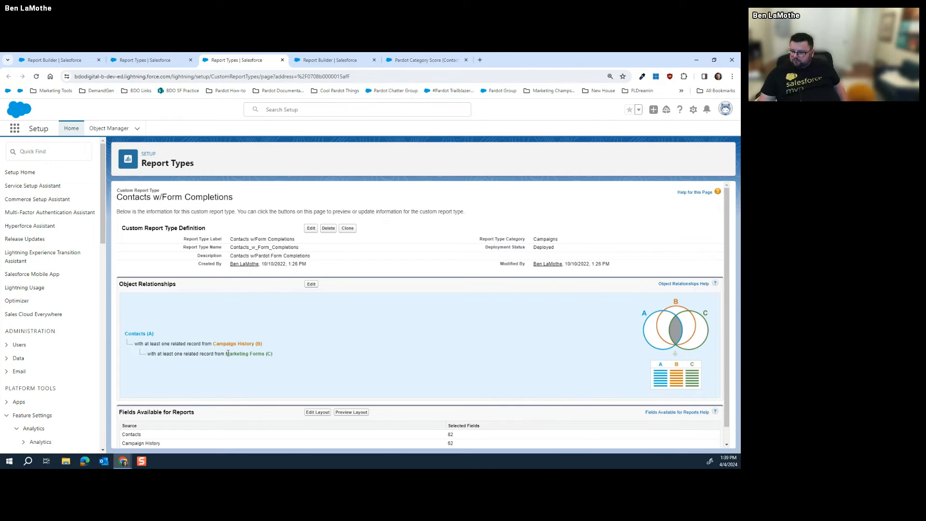
Start a New Report from the Reports home, then go back to the Contacts w/Form Completions report type
scroll(237, 353, "down", 1)
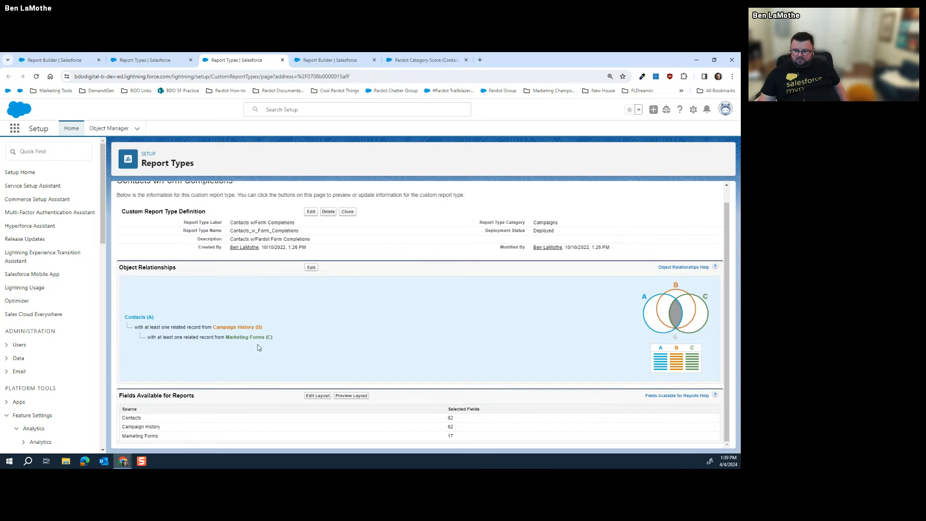
scroll(260, 350, "up", 1)
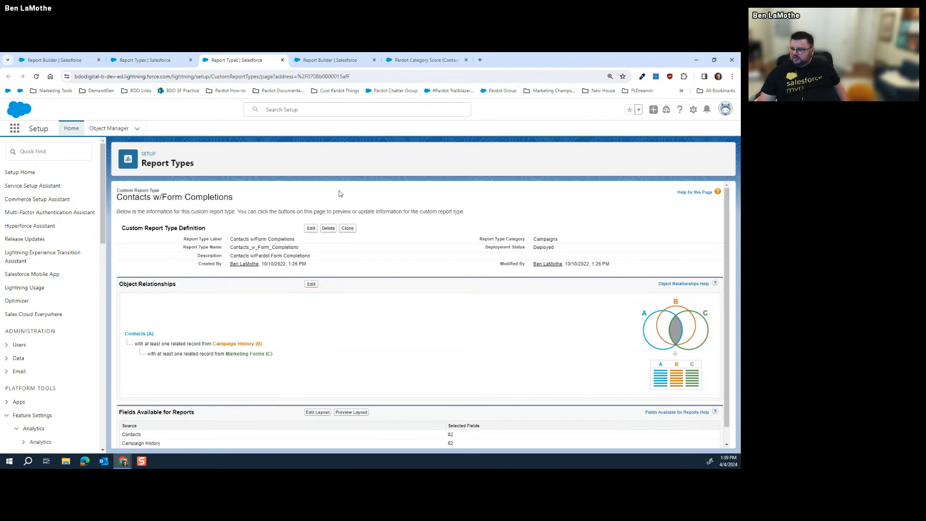
left_click(331, 61)
left_click(591, 129)
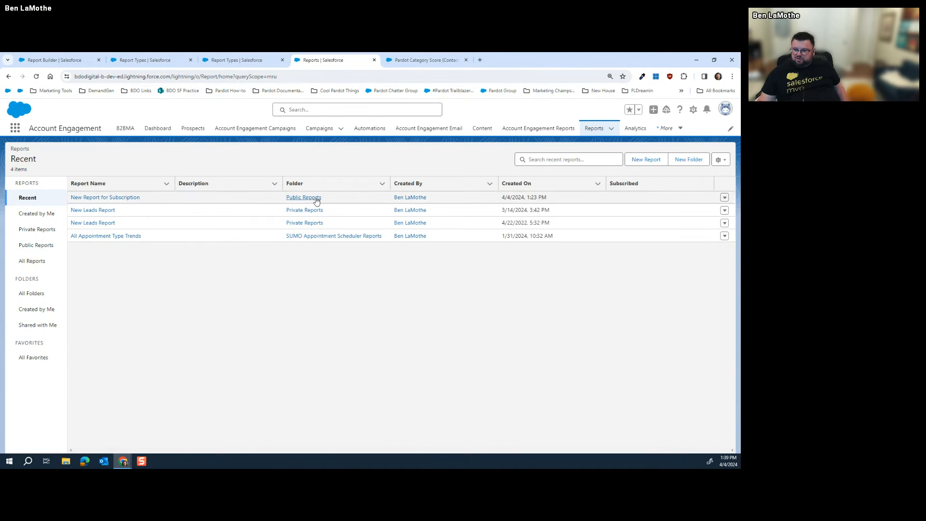
left_click(639, 154)
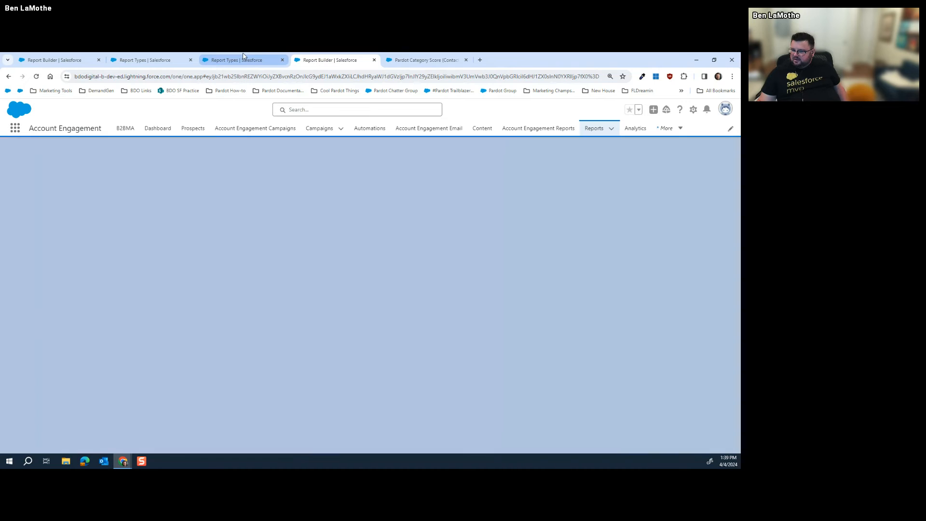
left_click(244, 58)
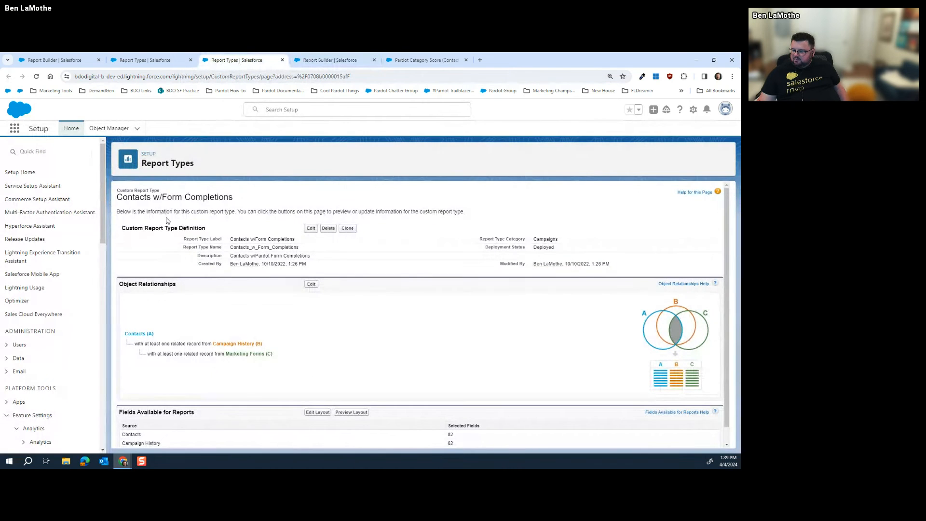
Start a report of type Contacts w/Form Completions, searching all report types for 'Contacts'
left_click(309, 59)
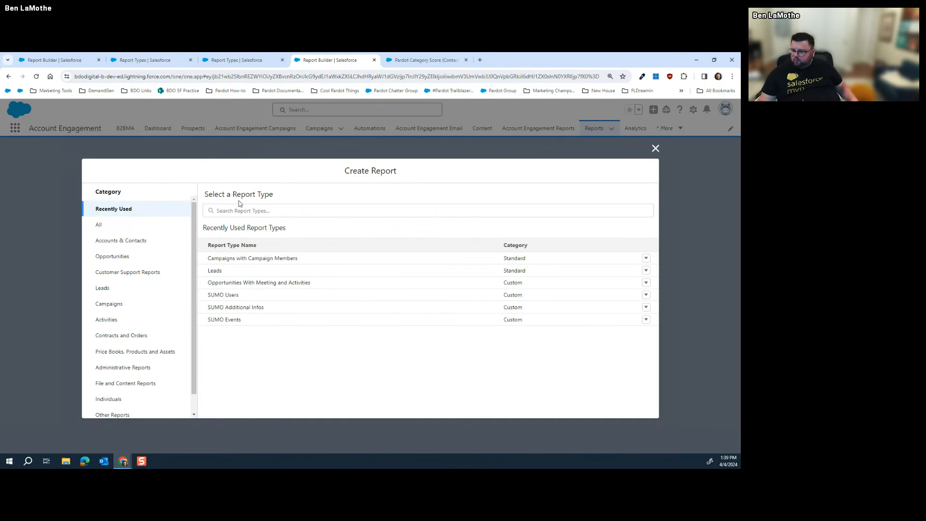
left_click(145, 224)
left_click(231, 212)
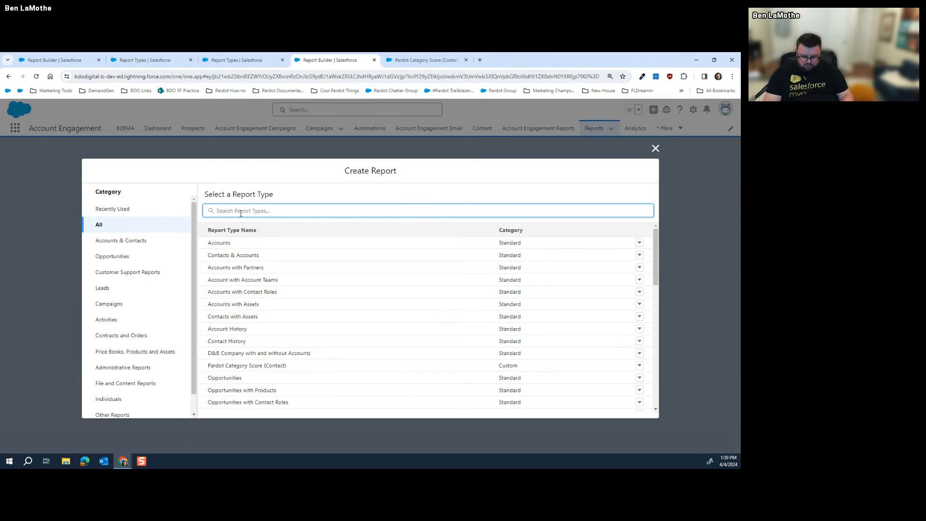
type("Contacts")
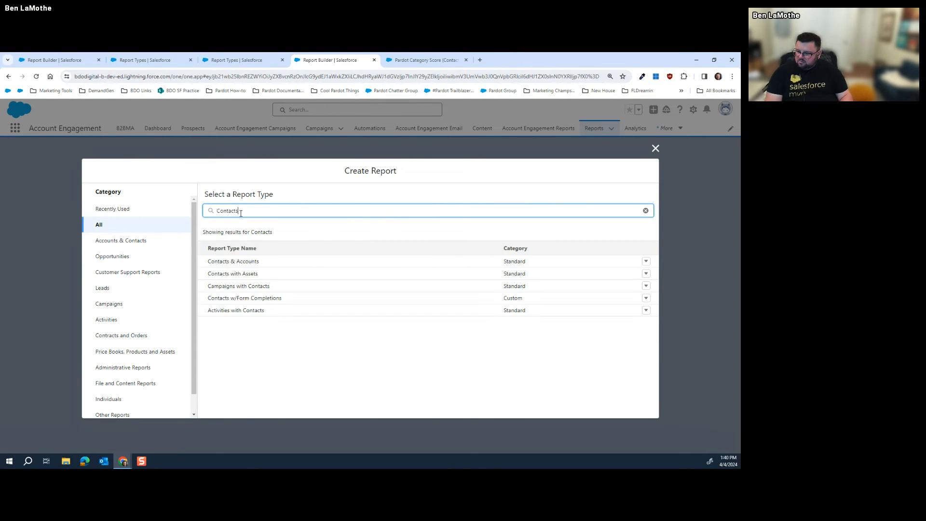
left_click(248, 299)
left_click(532, 243)
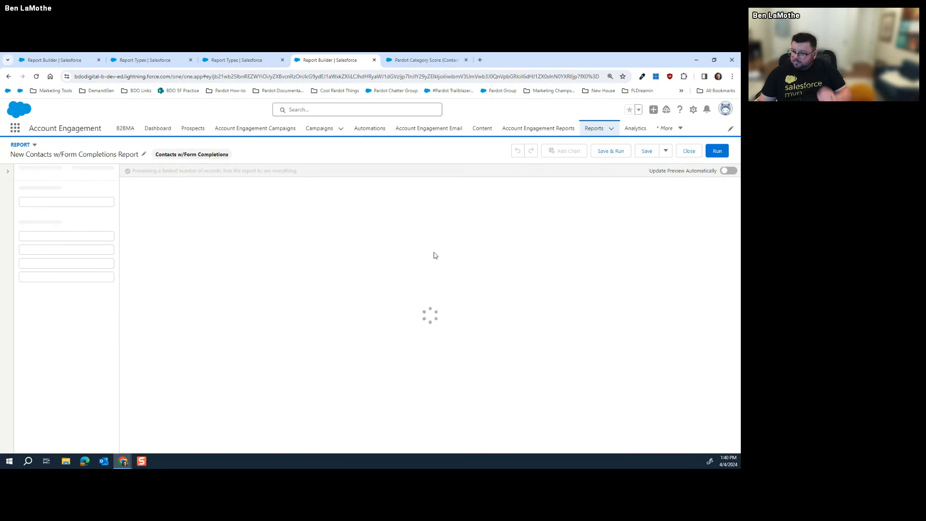
Set the Show Me filter to All contacts
left_click(87, 172)
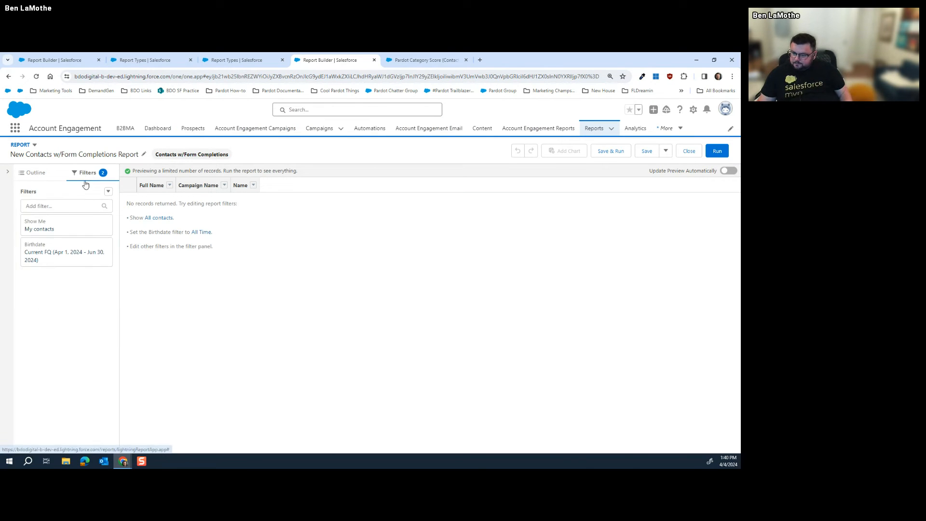
left_click(63, 225)
left_click(164, 231)
left_click(167, 277)
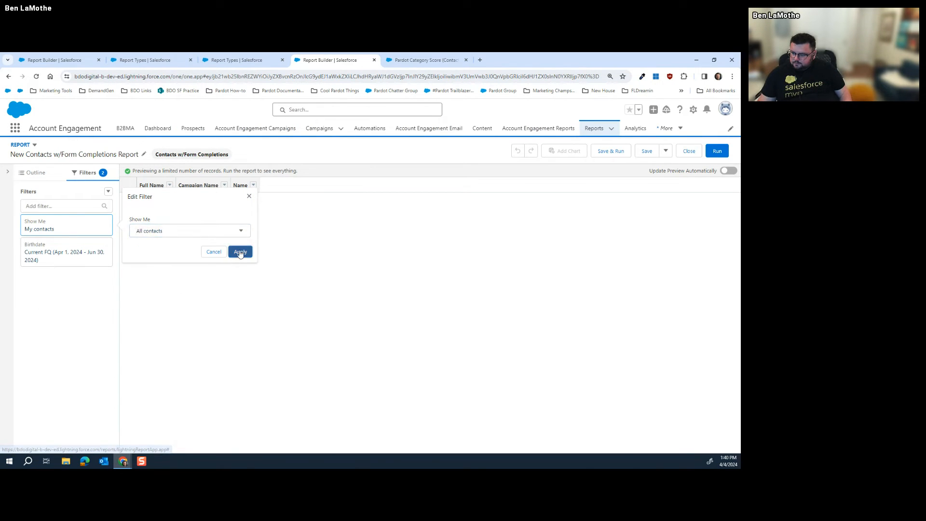
left_click(239, 251)
Change the Birthdate date filter to Created Date with an All Time range
left_click(79, 264)
left_click(180, 237)
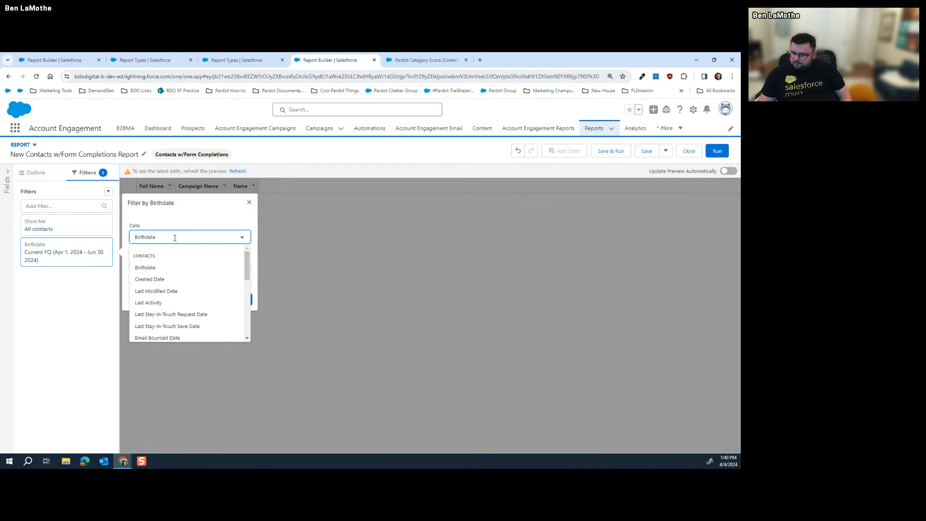
scroll(178, 262, "down", 5)
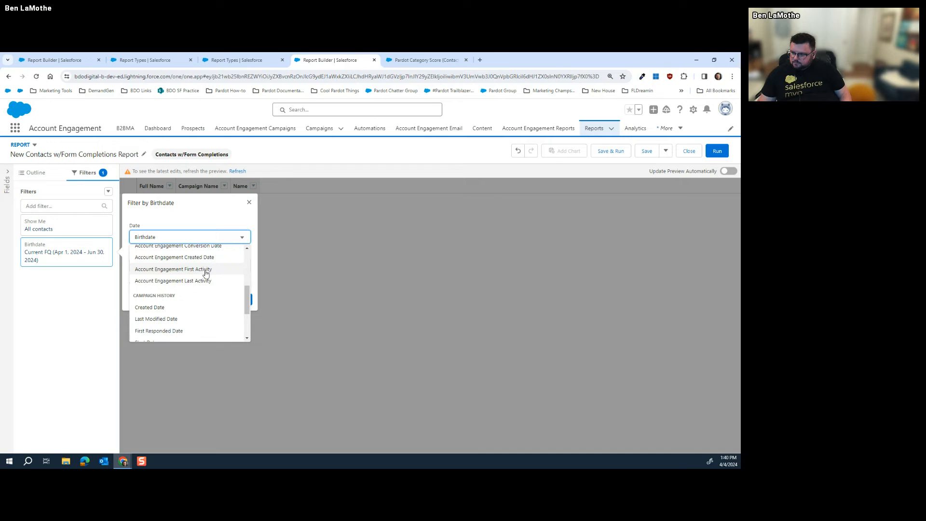
scroll(205, 270, "down", 1)
scroll(186, 273, "down", 1)
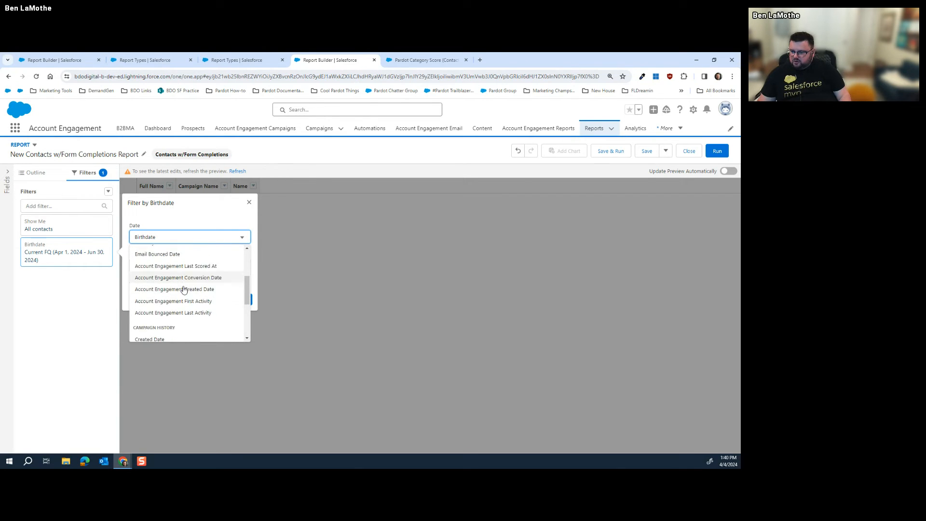
scroll(180, 285, "down", 1)
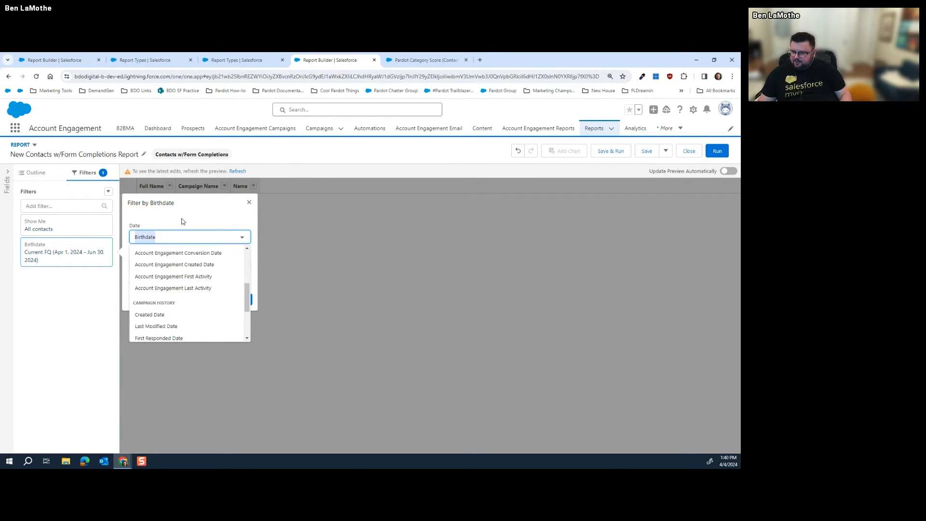
left_click(182, 237)
left_click(179, 237)
scroll(178, 268, "down", 1)
scroll(177, 268, "up", 2)
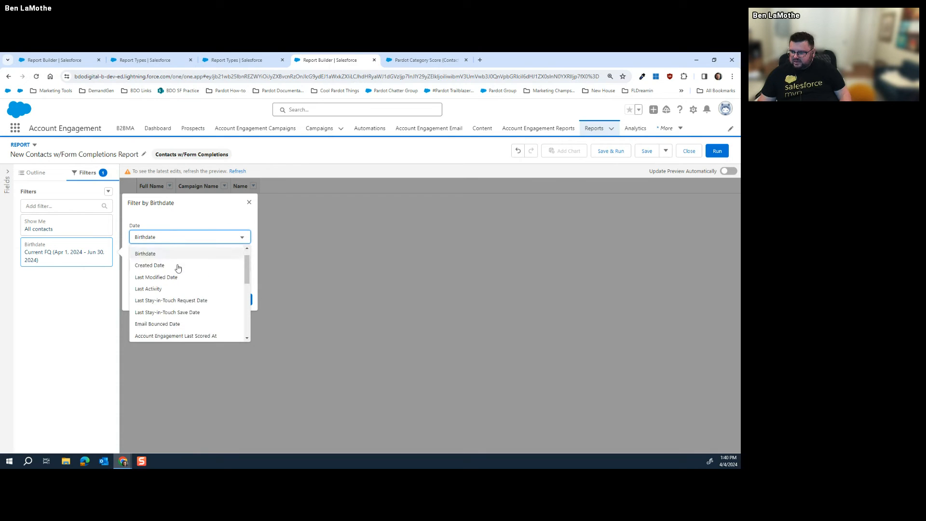
left_click(170, 278)
left_click(215, 267)
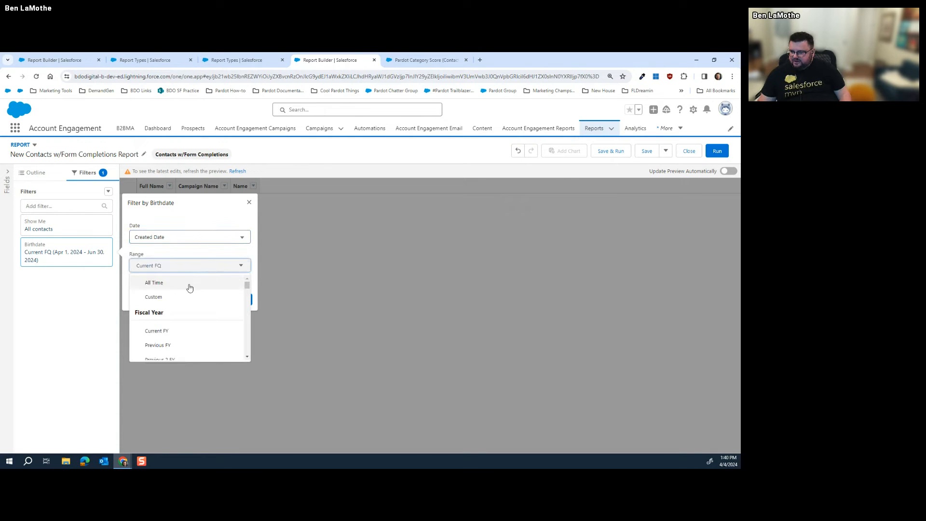
left_click(191, 285)
left_click(239, 300)
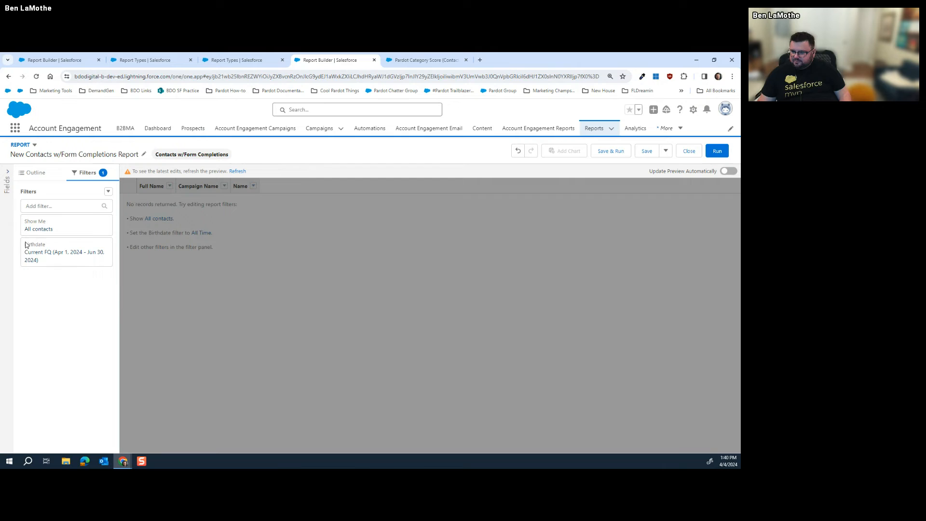
Try a Marketing Forms Type filter, cancel it, and refresh the preview of Full Name, Campaign Name and Name
left_click(52, 206)
type("tye")
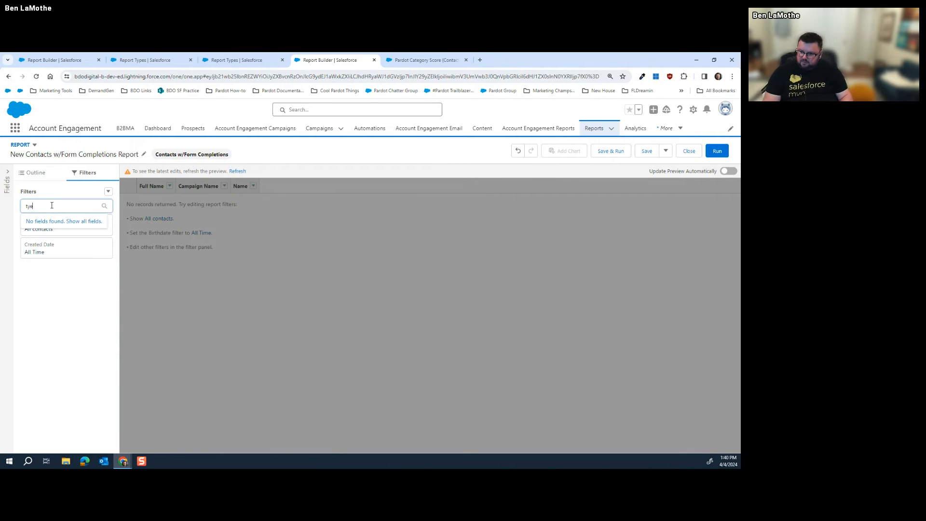
key("BackSpace")
type("pe")
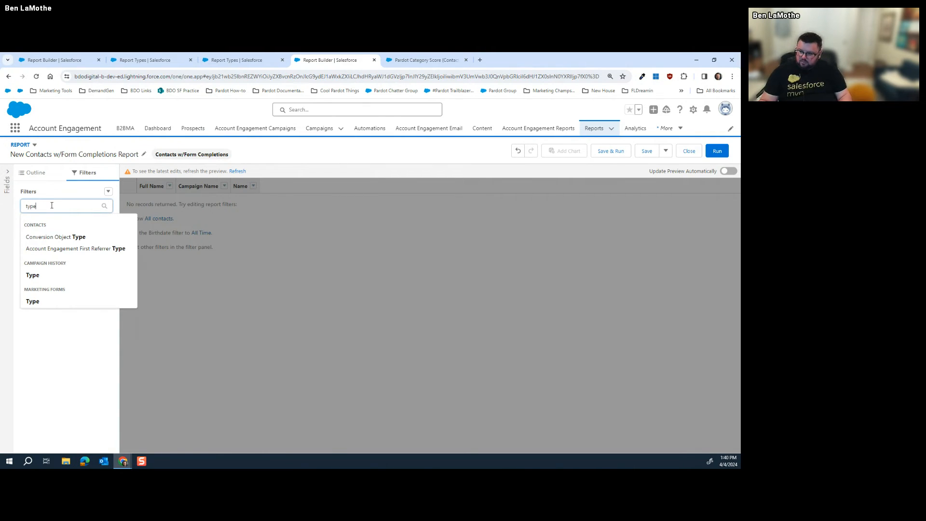
left_click(35, 301)
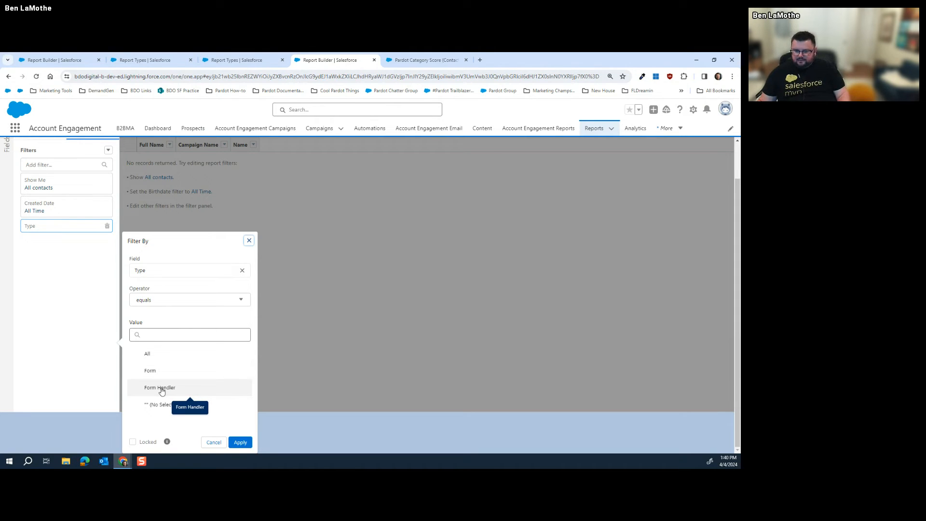
left_click(249, 241)
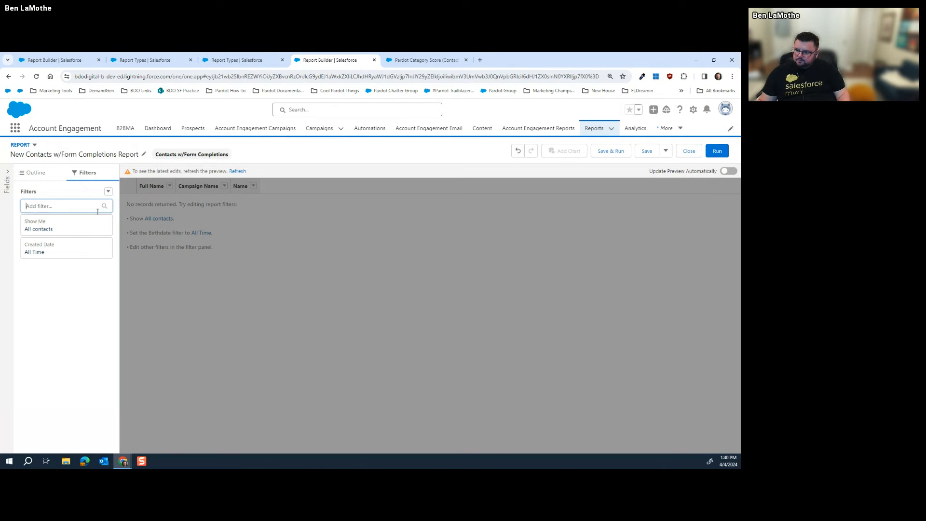
left_click(35, 173)
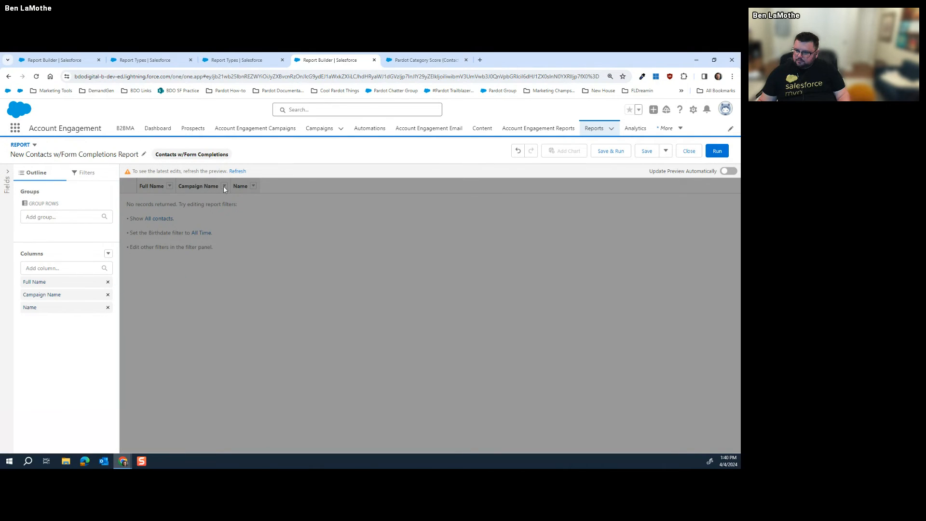
left_click(234, 172)
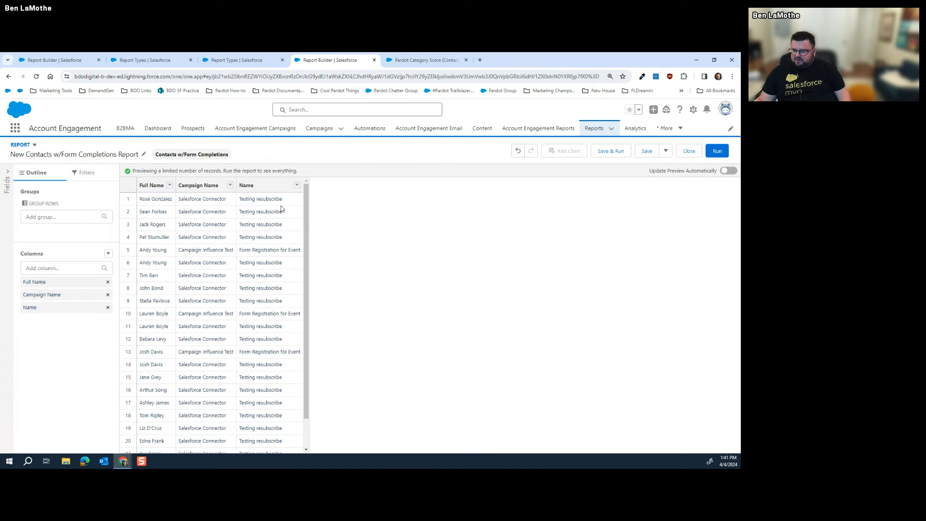
Add the Marketing Forms Last Modified Date column, found by searching 'date', and refresh the preview
left_click(76, 267)
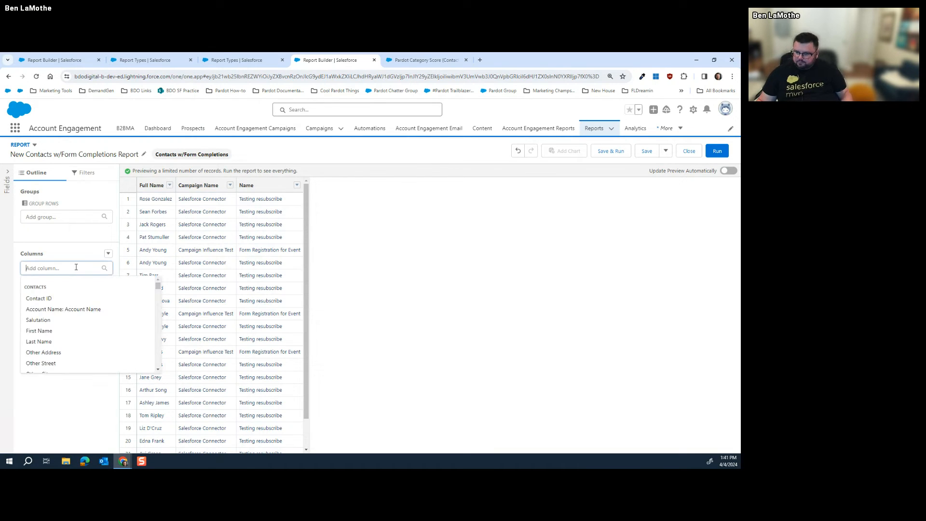
scroll(70, 302, "down", 5)
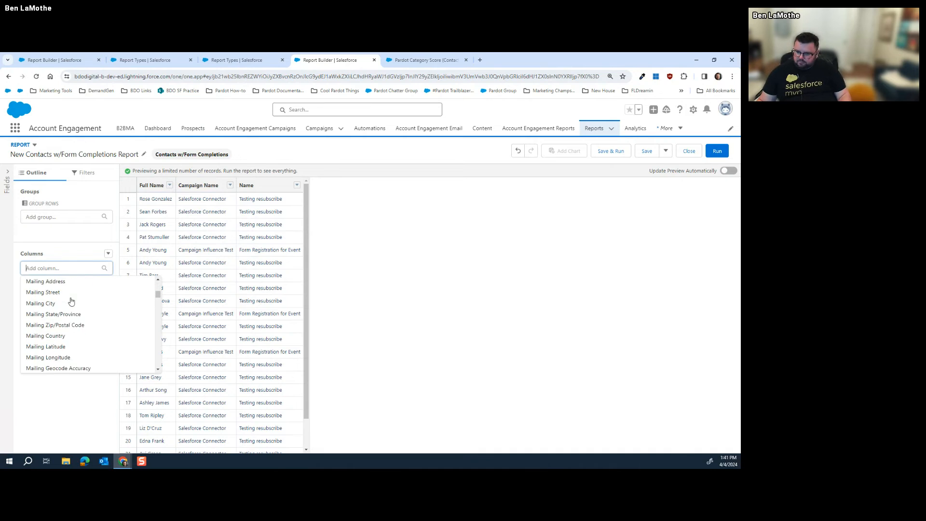
scroll(69, 301, "down", 10)
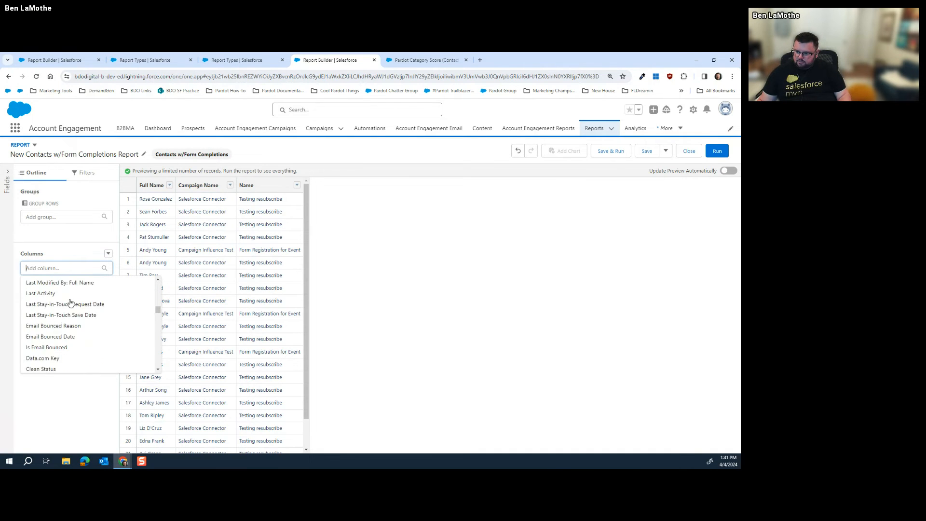
scroll(70, 303, "up", 5)
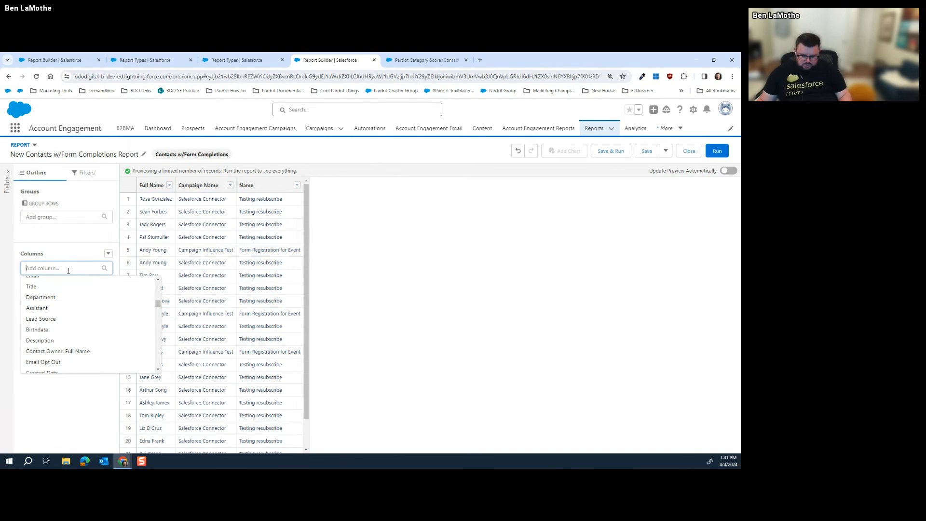
type("date")
scroll(69, 295, "down", 5)
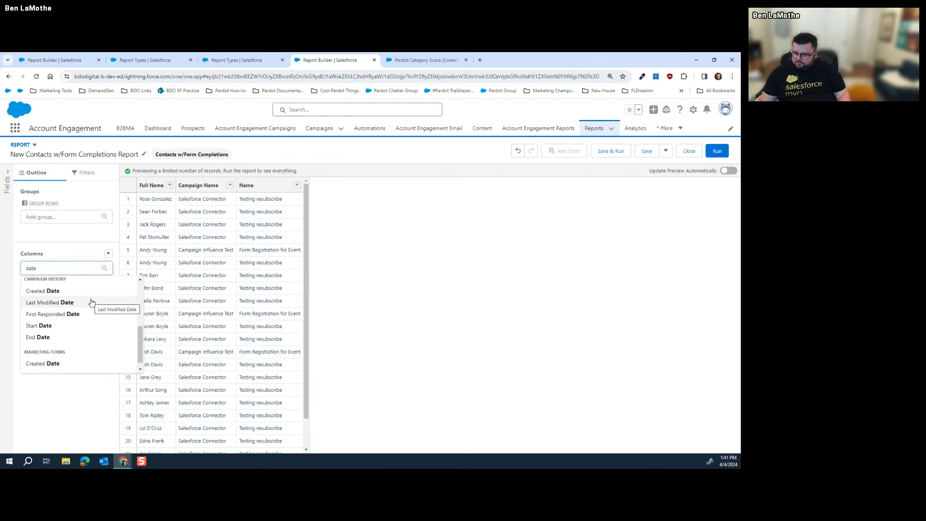
scroll(92, 302, "down", 1)
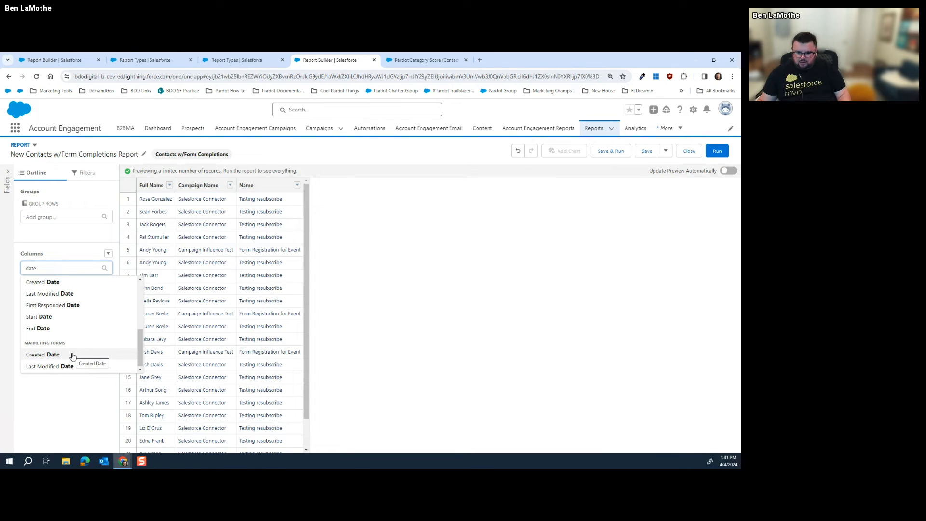
scroll(86, 335, "up", 4)
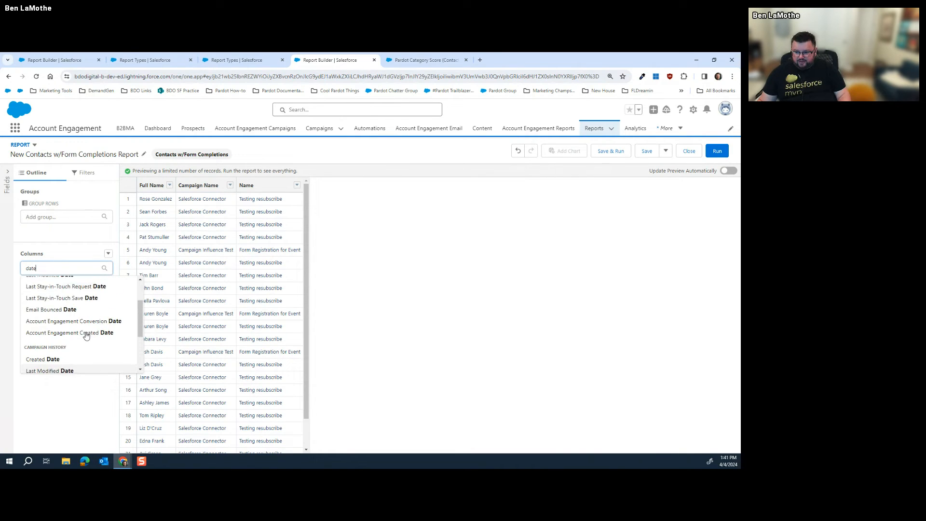
scroll(86, 335, "down", 5)
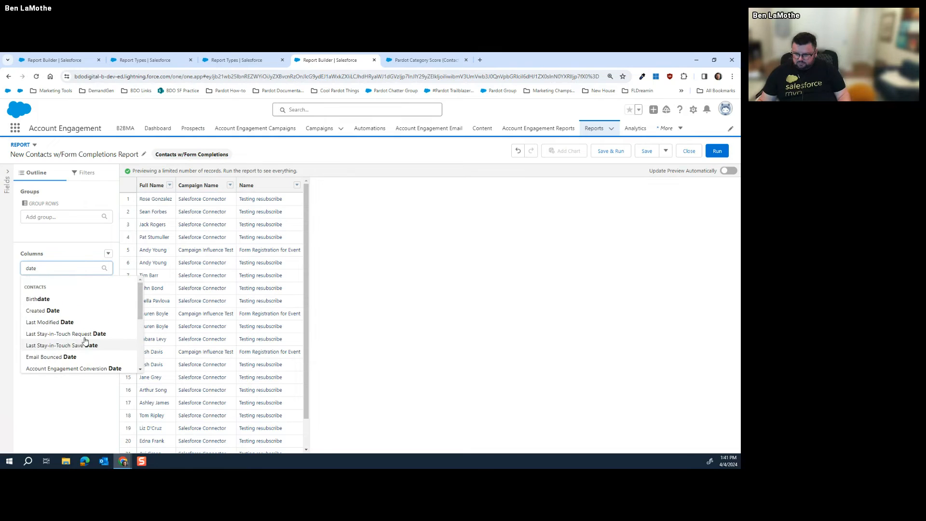
scroll(85, 340, "down", 1)
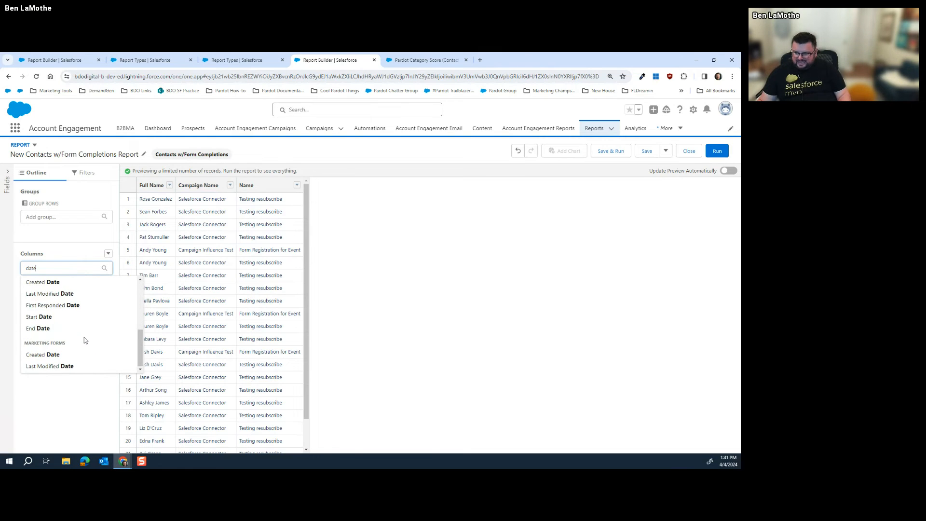
left_click(57, 367)
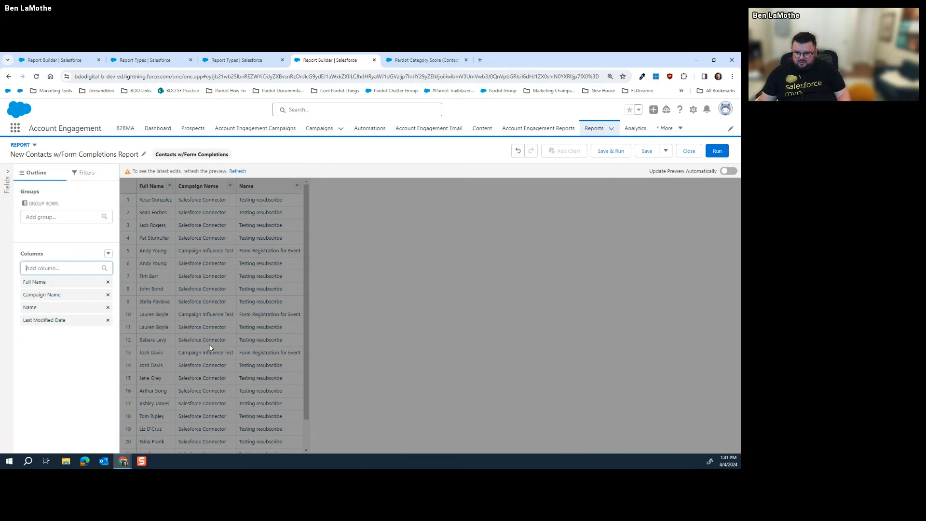
left_click(242, 172)
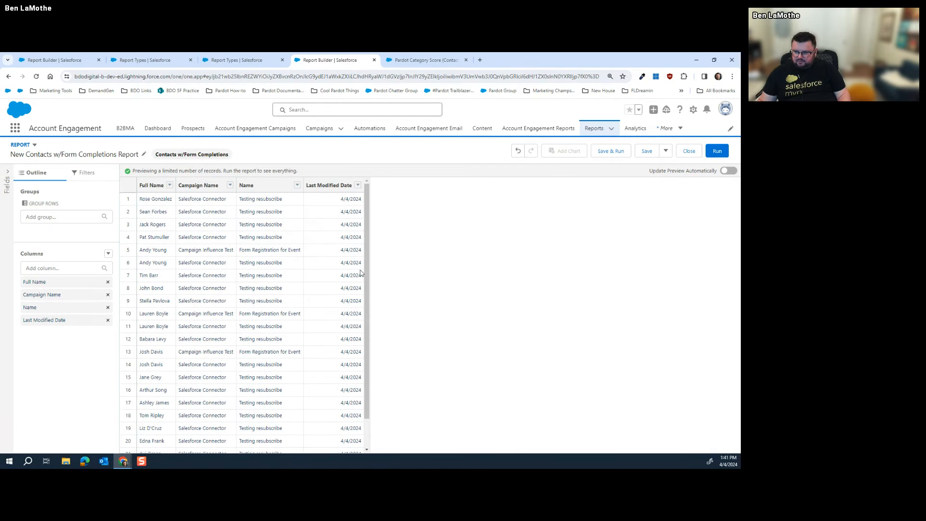
Run the report, now returning 23 records with the Last Modified Date column
left_click(58, 269)
left_click(77, 254)
left_click(73, 265)
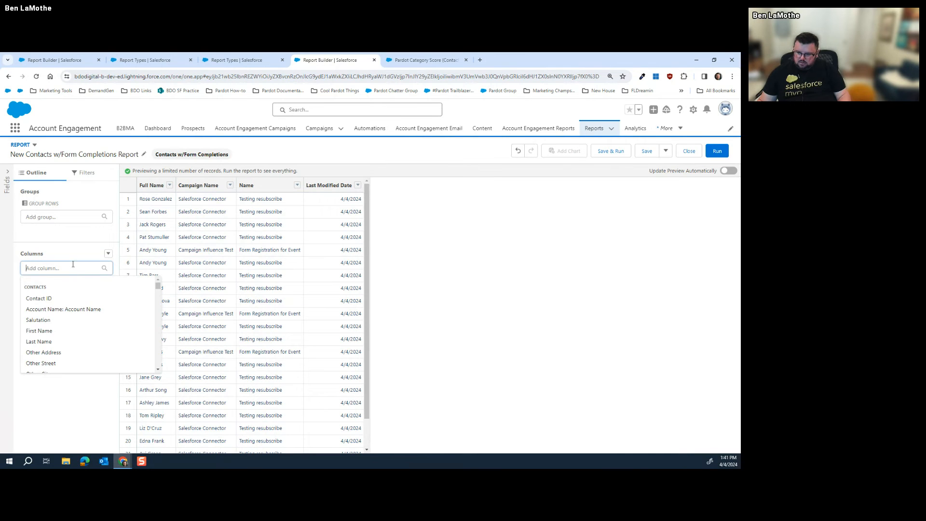
left_click(722, 152)
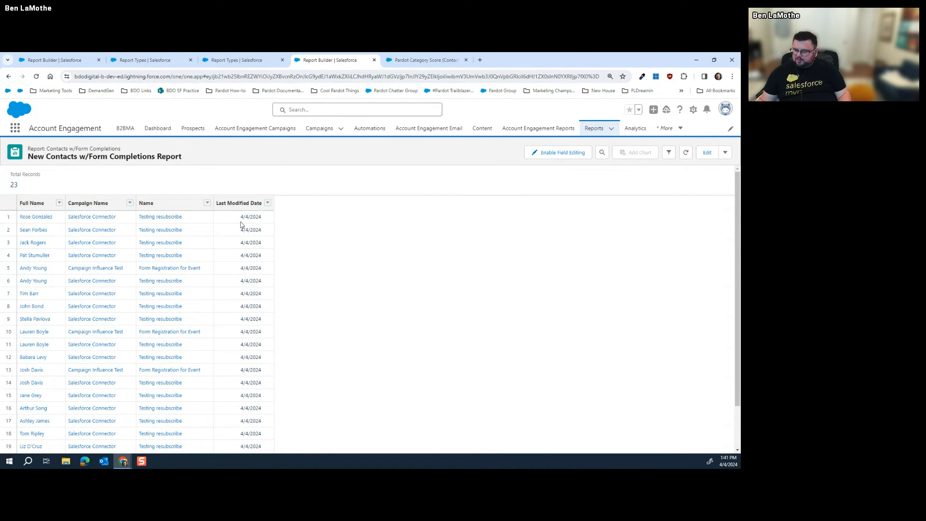
Open the first contact's record in a new tab and scroll through its details
right_click(29, 221)
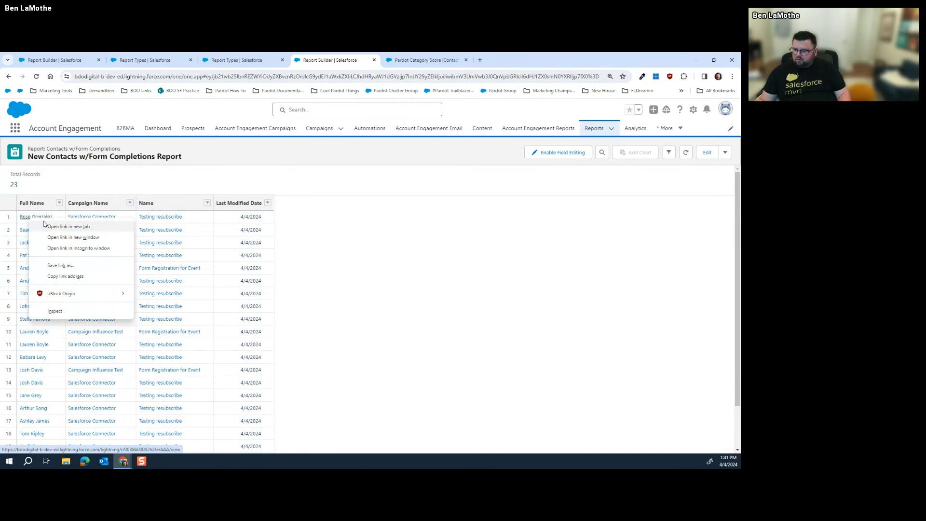
left_click(45, 225)
left_click(417, 65)
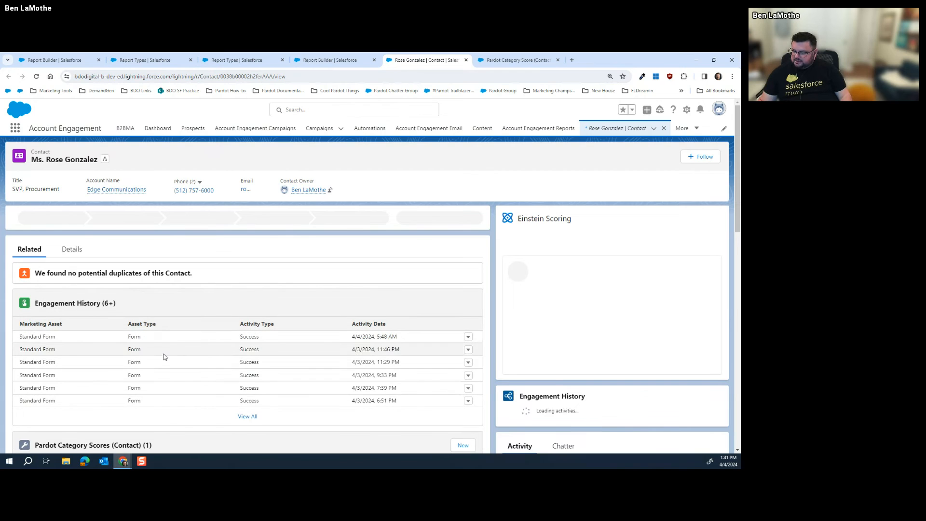
scroll(331, 335, "down", 1)
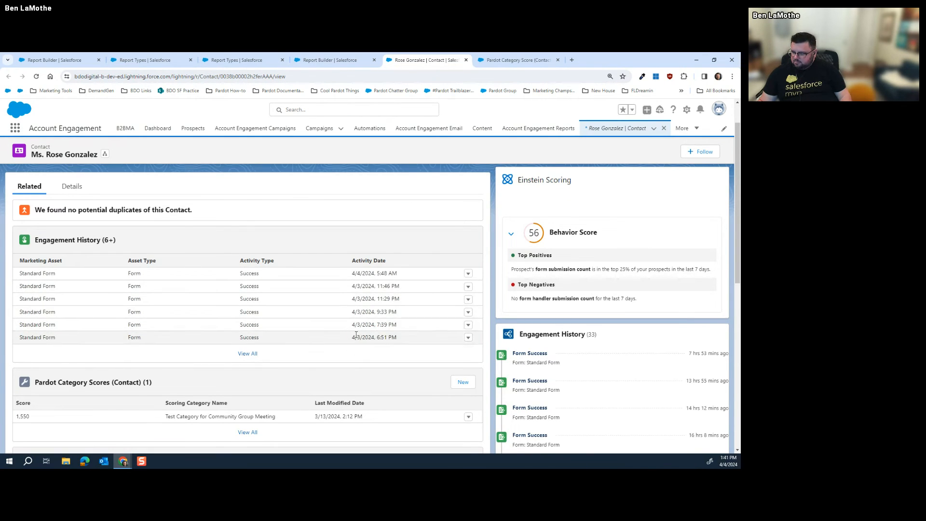
scroll(338, 273, "down", 2)
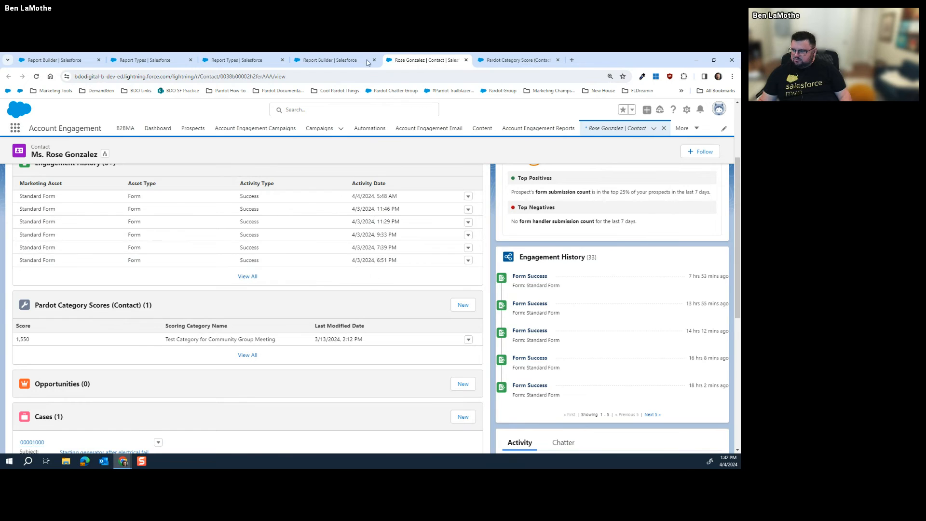
Glance back at the contact, then return to the report and open it for editing
key("ctrl+shift+Tab")
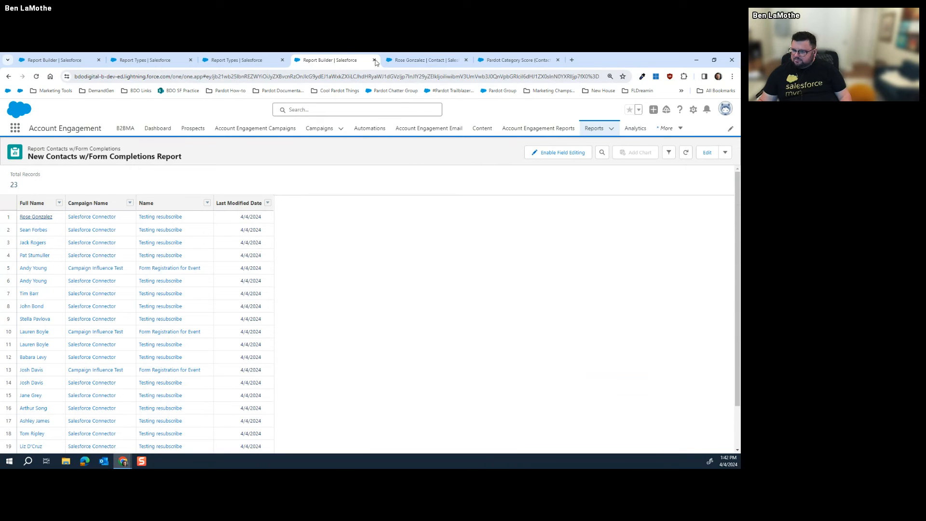
left_click(419, 60)
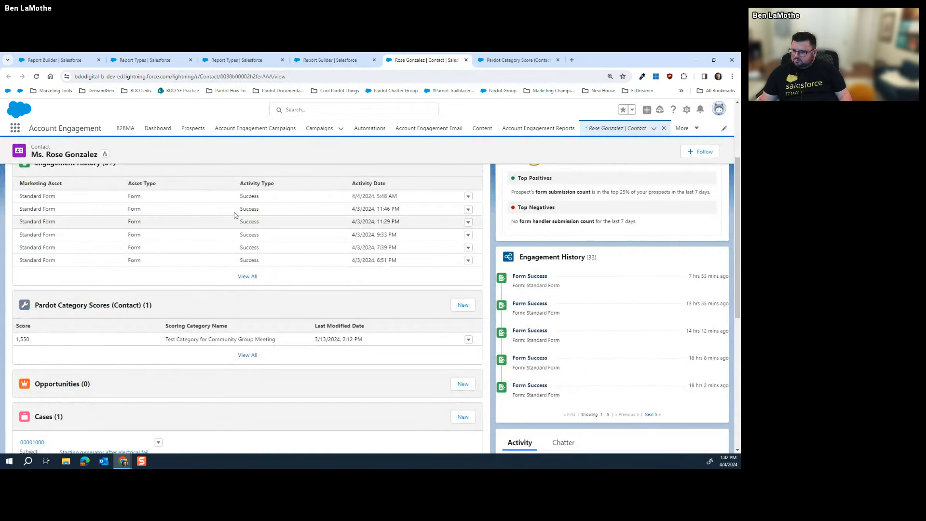
scroll(193, 222, "up", 1)
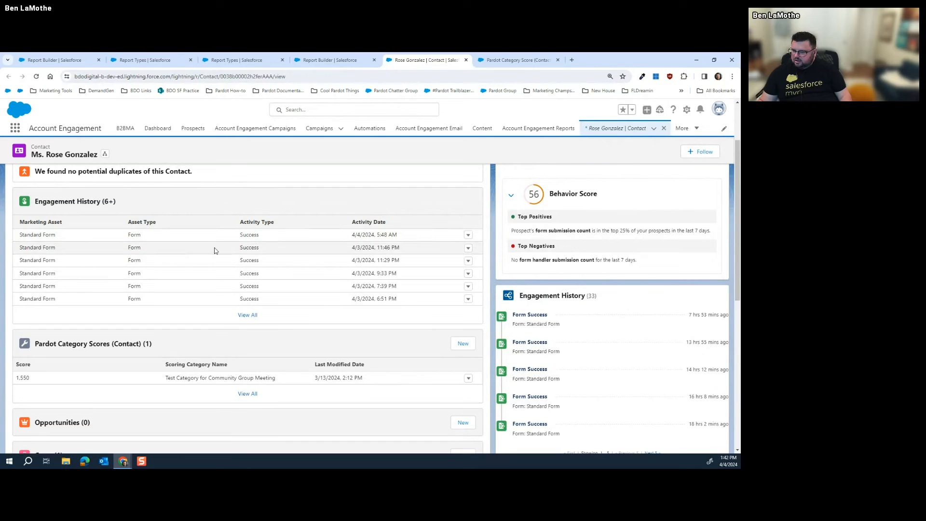
left_click(335, 60)
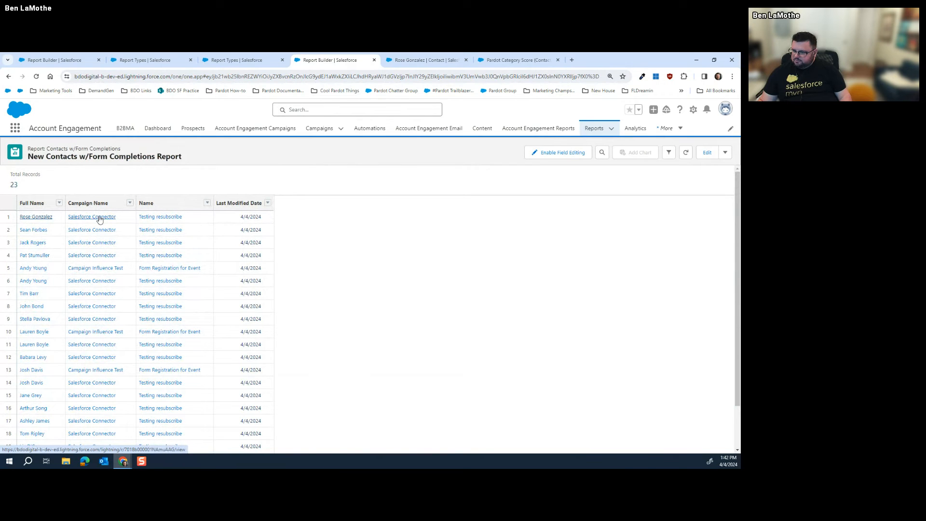
left_click(707, 152)
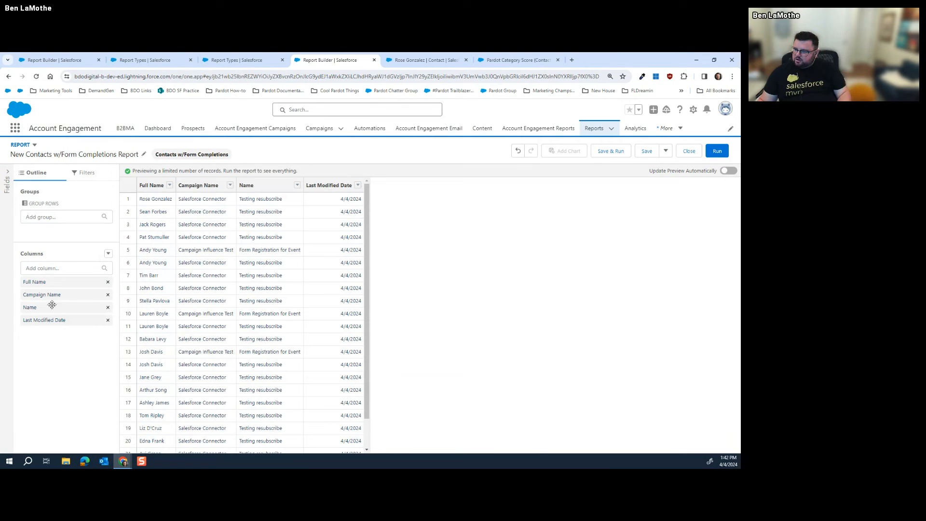
Group the rows by Full Name, refresh, and run the report showing 23 records
left_click_drag(51, 282, 70, 230)
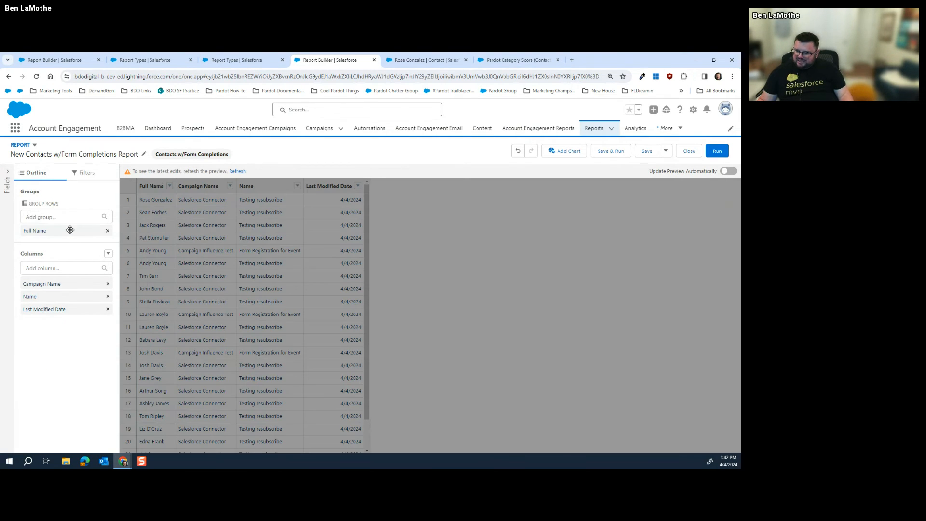
left_click(237, 172)
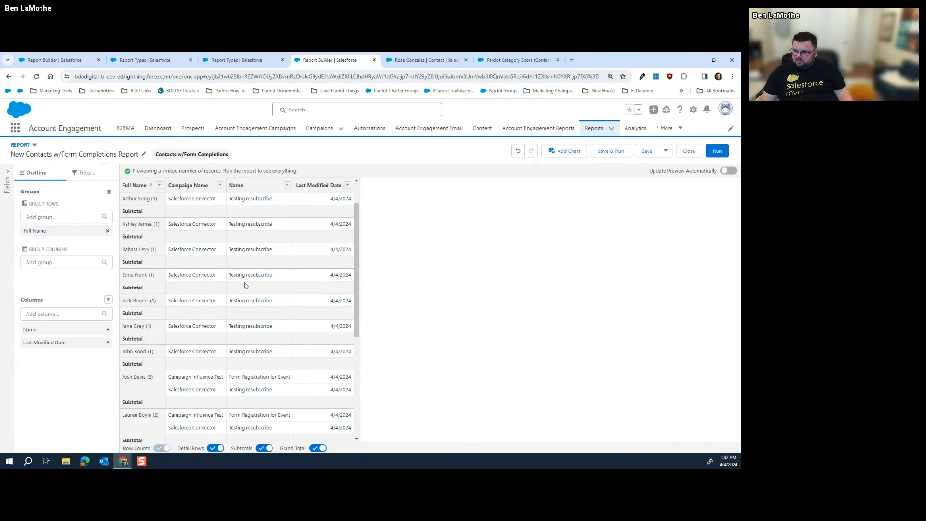
scroll(245, 286, "up", 2)
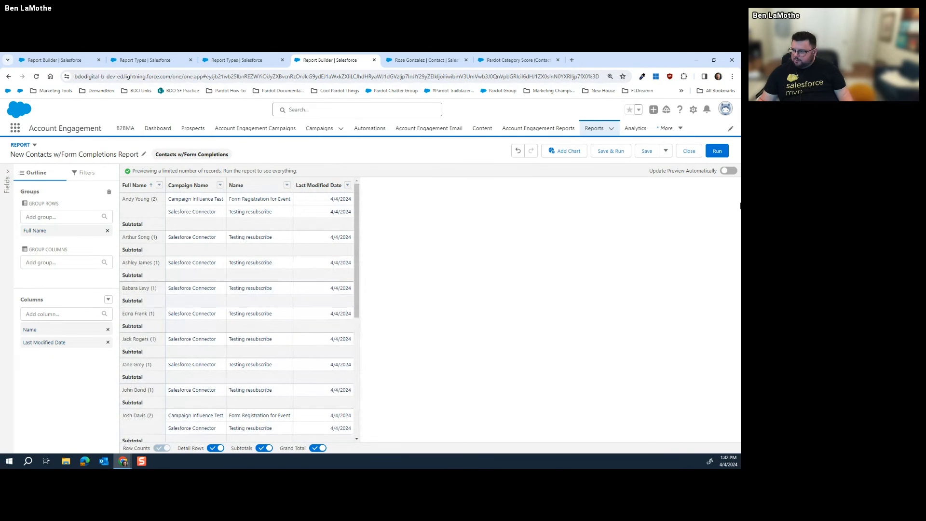
left_click(717, 151)
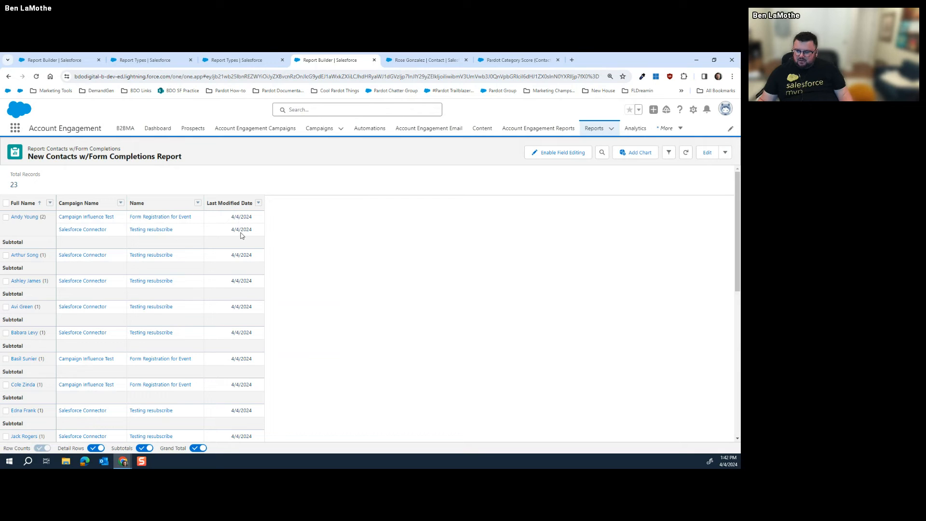
Open the first grouped contact's name link in a new browser tab
scroll(234, 275, "down", 5)
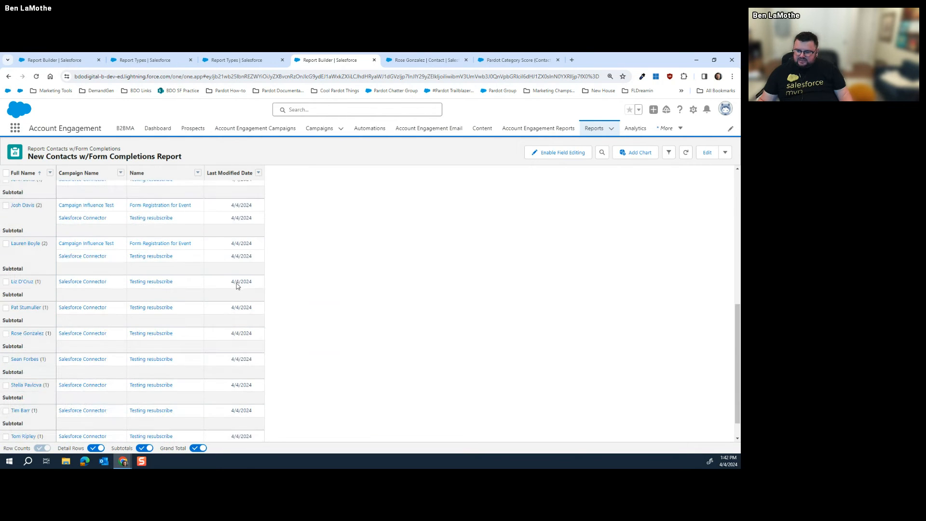
scroll(230, 303, "up", 5)
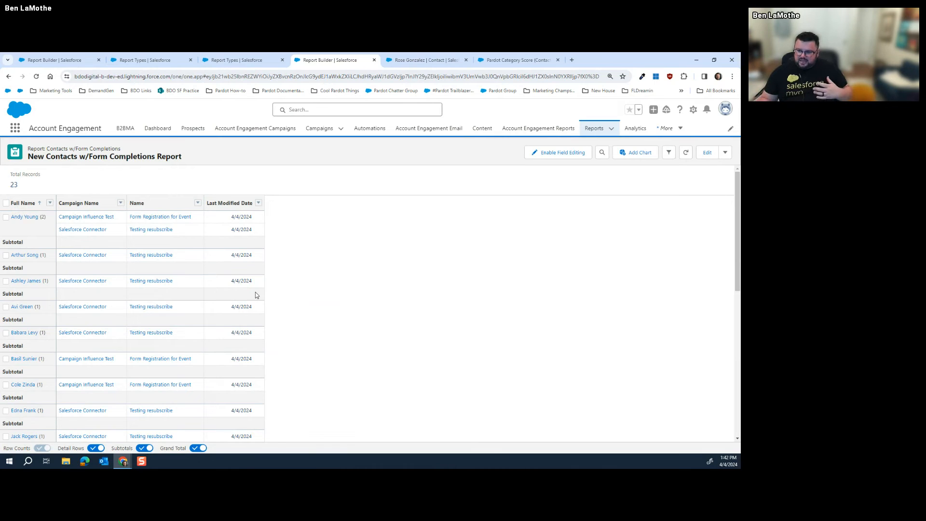
right_click(25, 218)
left_click(53, 227)
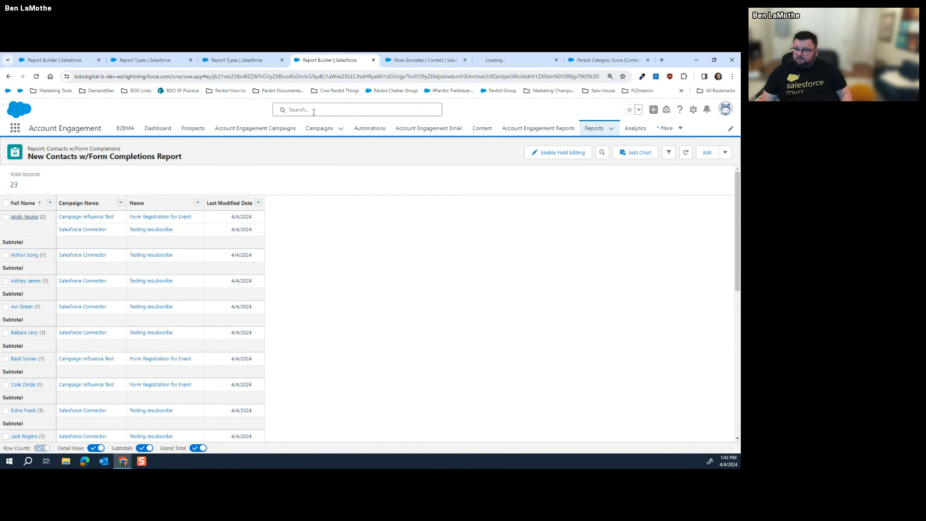
Move between the two opened contact records and the report, ending on the other contact
left_click(521, 59)
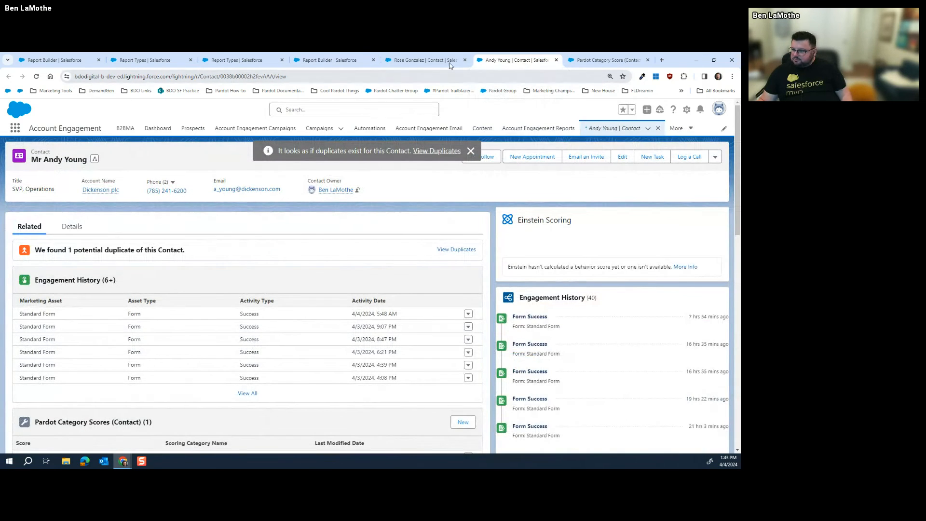
left_click(424, 60)
left_click(501, 60)
left_click(332, 60)
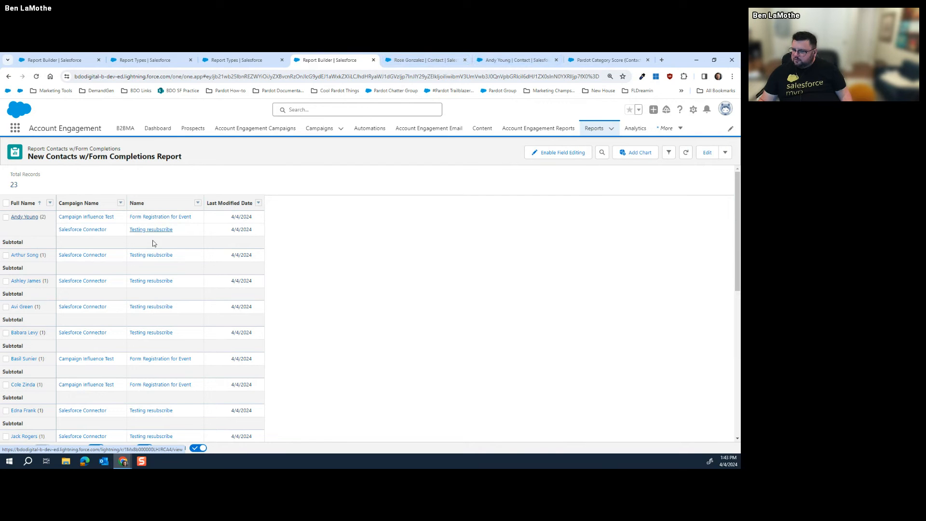
left_click(433, 60)
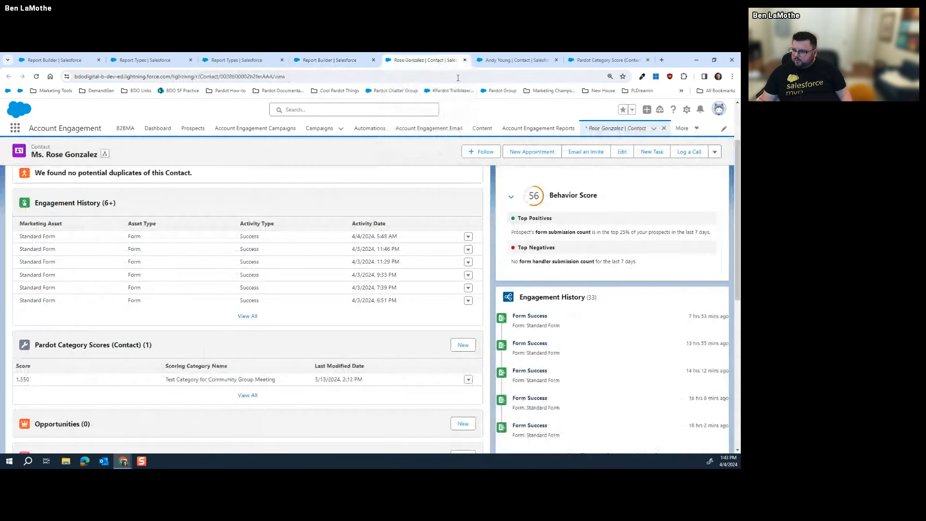
View the contact's full 32-item Engagement History list
left_click(250, 316)
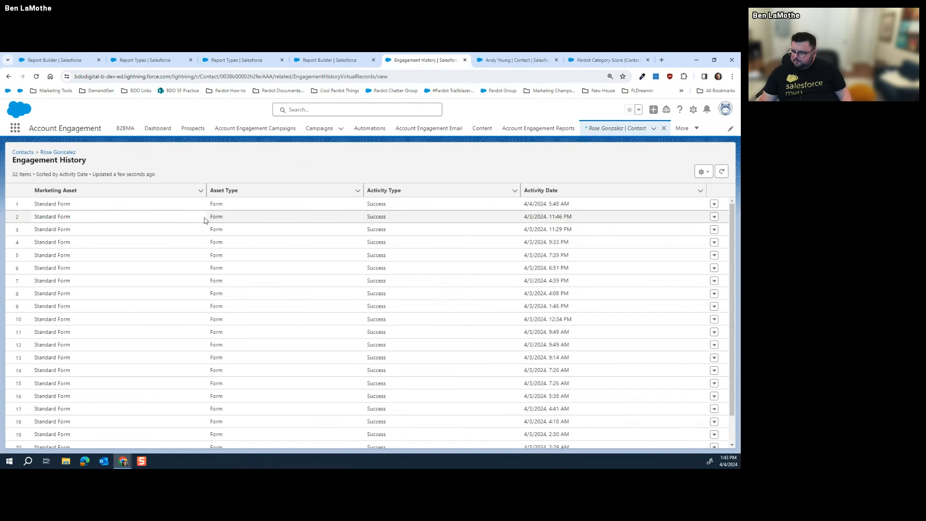
scroll(197, 263, "down", 1)
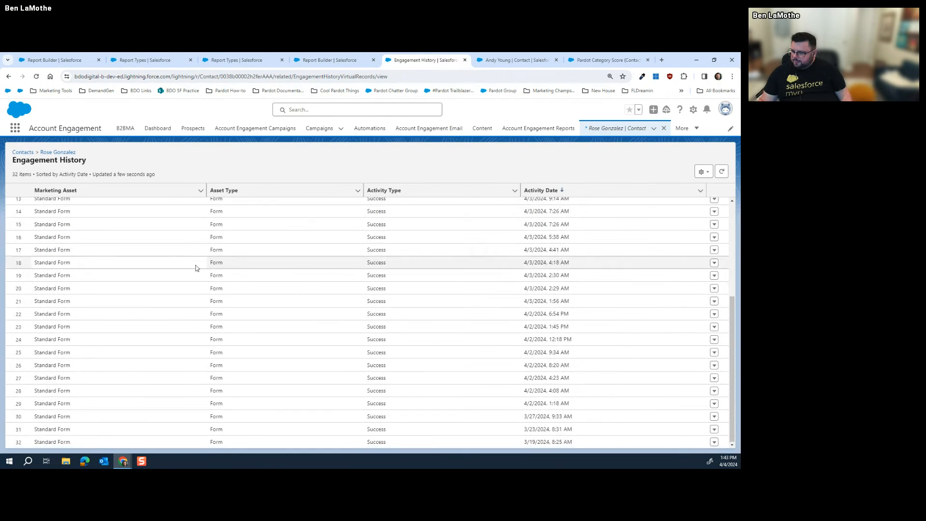
scroll(198, 267, "up", 1)
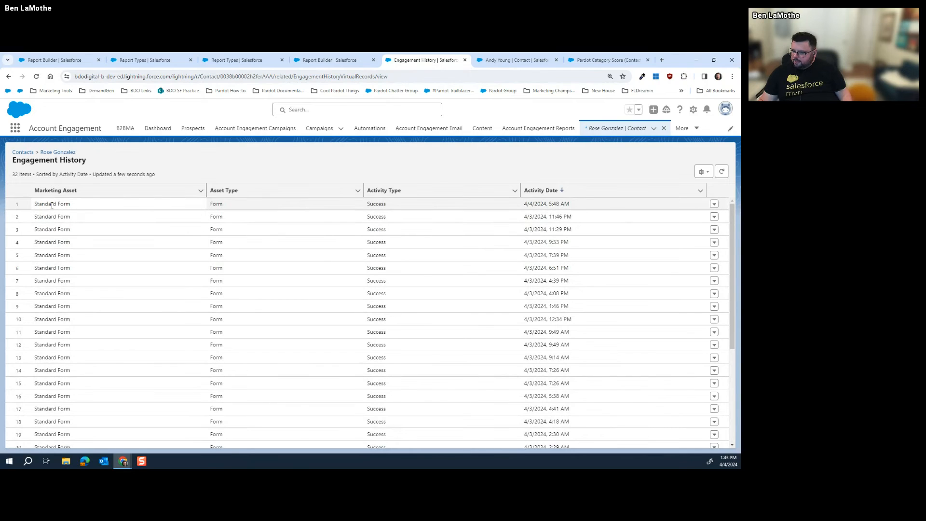
scroll(158, 233, "down", 4)
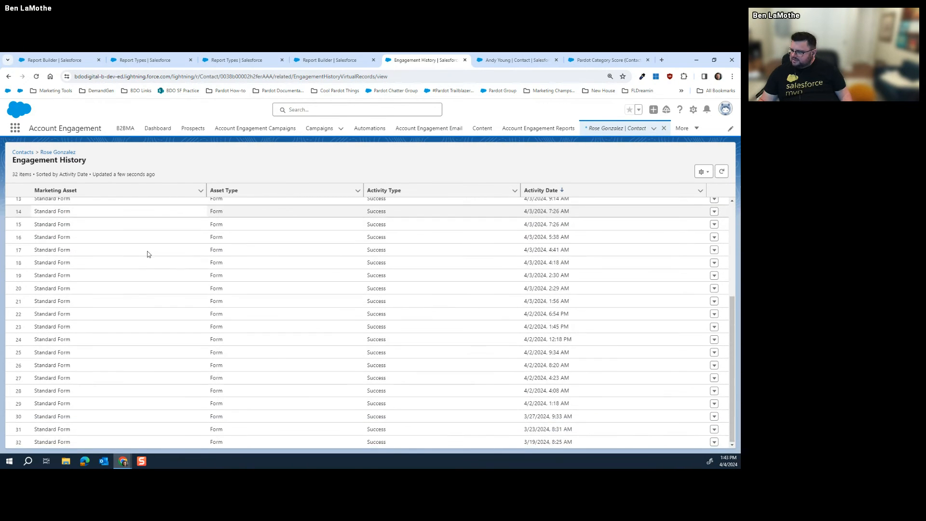
scroll(148, 255, "up", 4)
Go back to the contact page, return to the grouped report, and bring up the first contact's link options
left_click(57, 152)
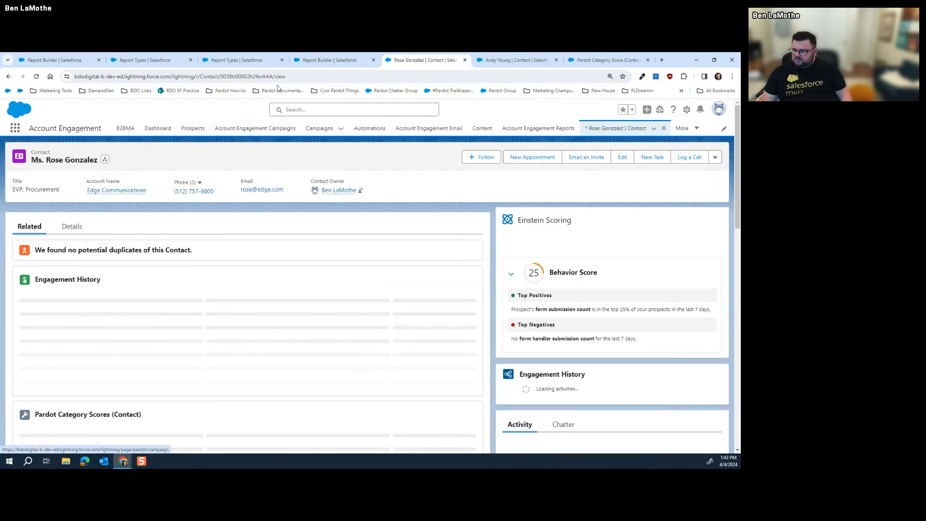
left_click(330, 60)
right_click(23, 218)
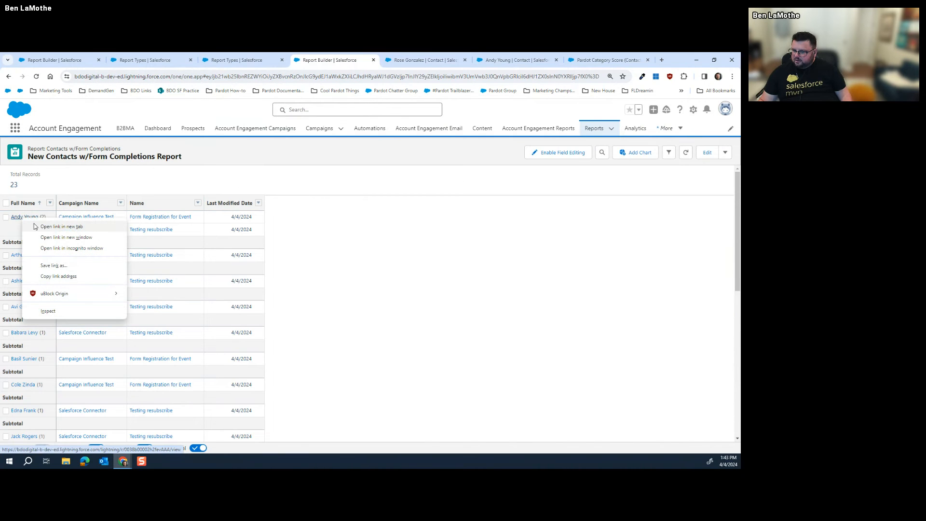
left_click(514, 57)
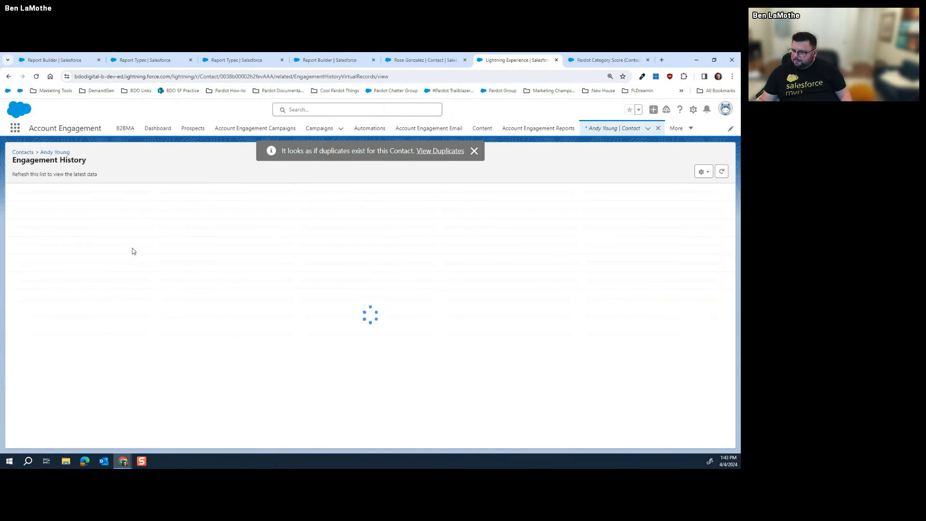
scroll(167, 268, "down", 4)
scroll(169, 270, "up", 4)
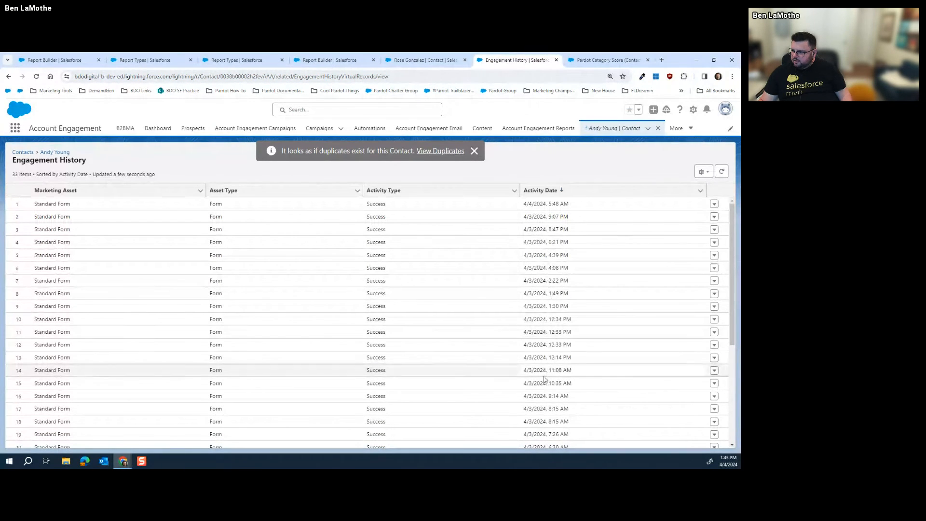
left_click(9, 77)
scroll(185, 257, "down", 7)
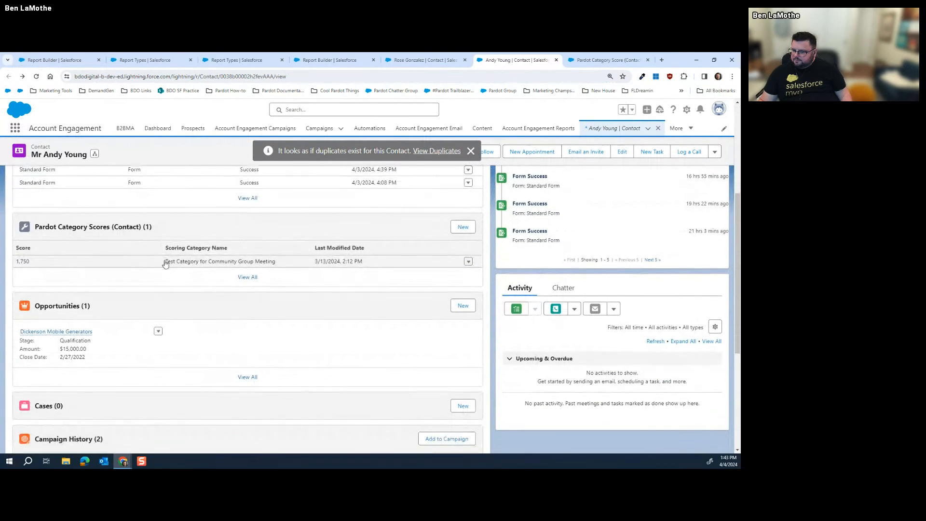
scroll(187, 258, "down", 1)
scroll(219, 260, "up", 10)
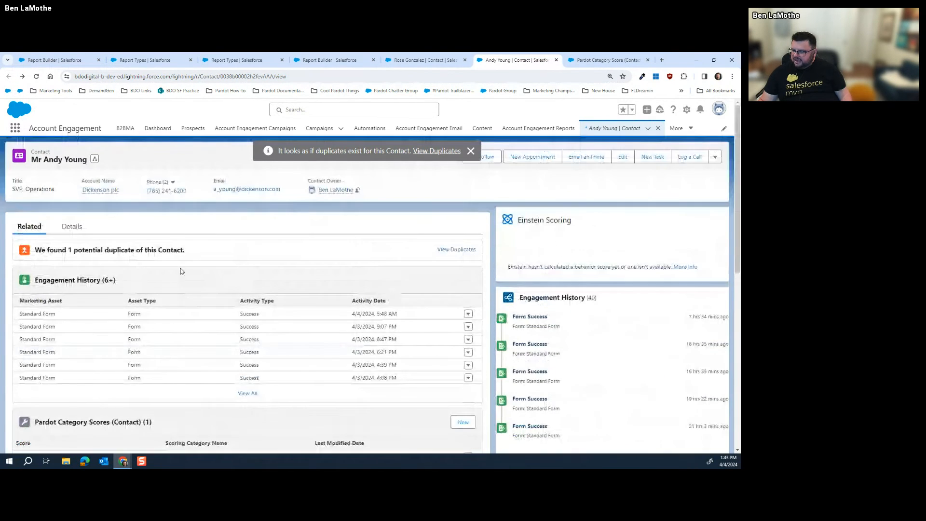
scroll(196, 254, "down", 5)
scroll(230, 311, "up", 4)
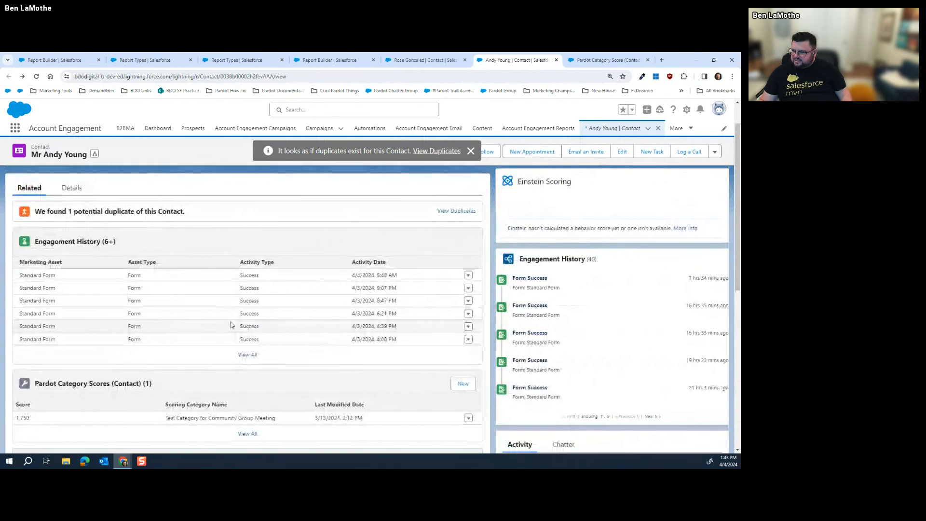
scroll(241, 332, "down", 3)
scroll(173, 340, "down", 3)
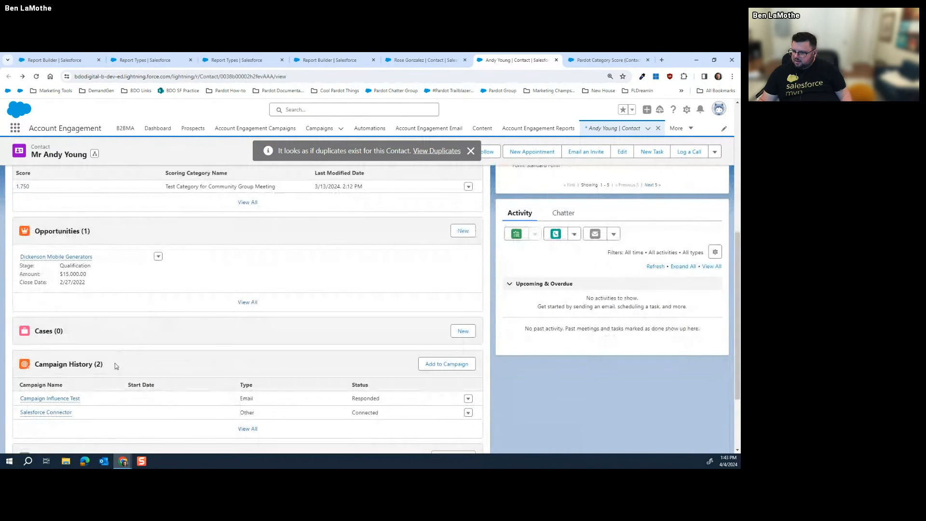
scroll(135, 367, "down", 3)
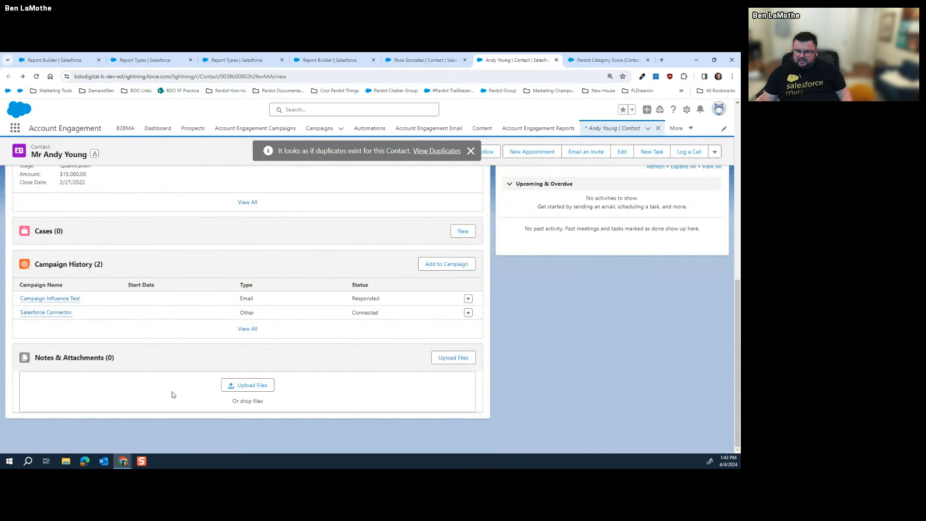
scroll(164, 395, "up", 8)
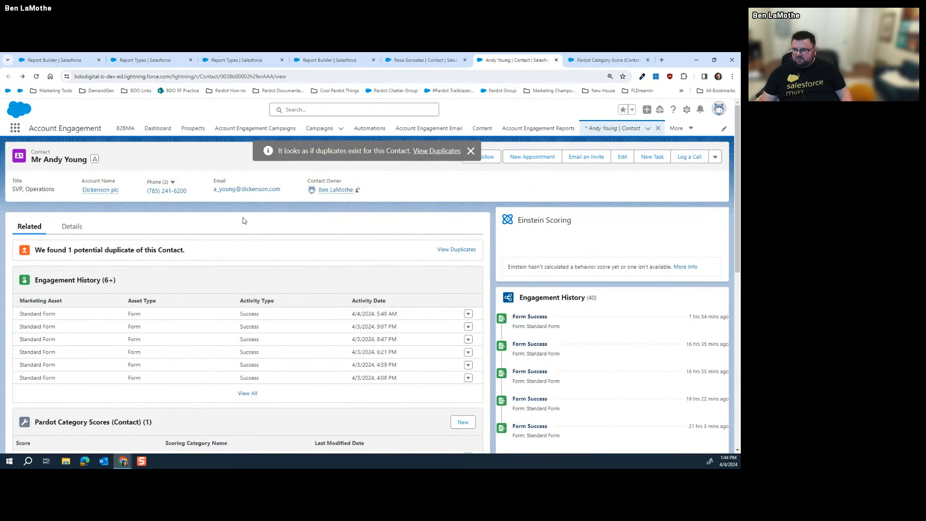
left_click(438, 64)
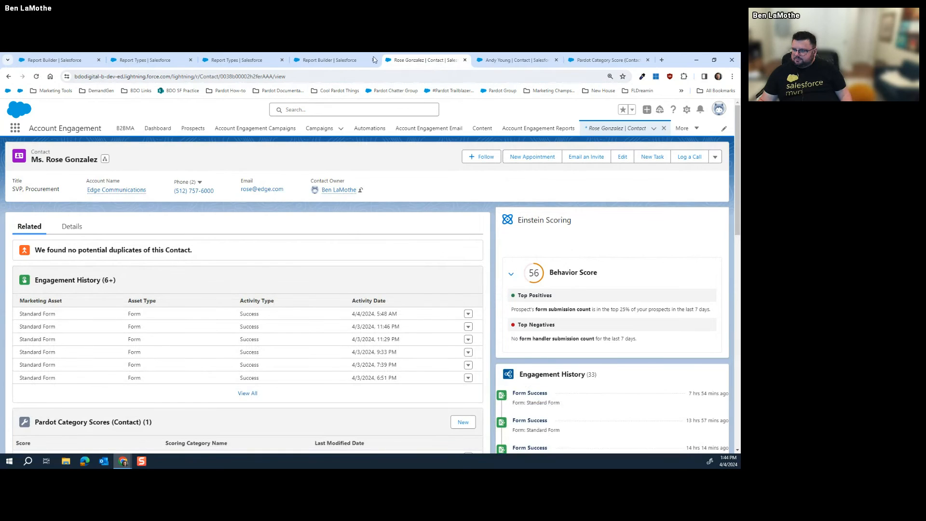
left_click(333, 61)
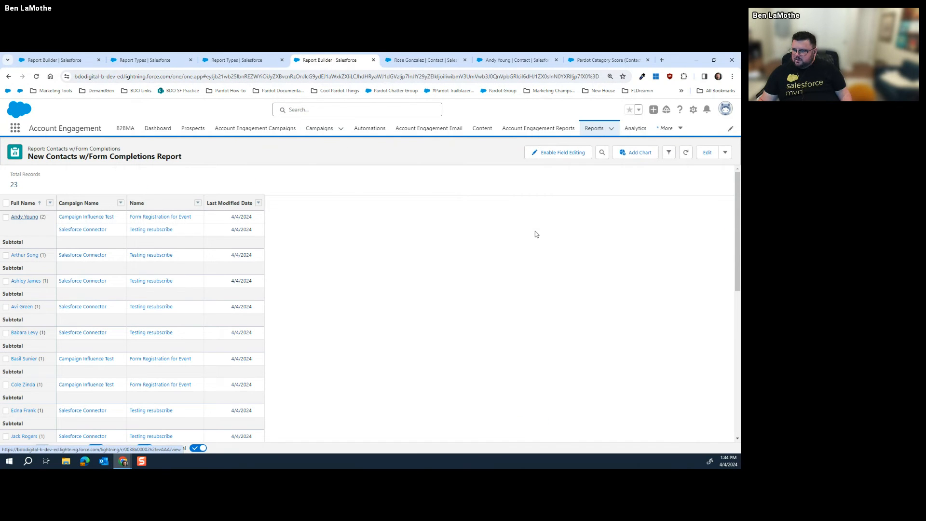
left_click(707, 152)
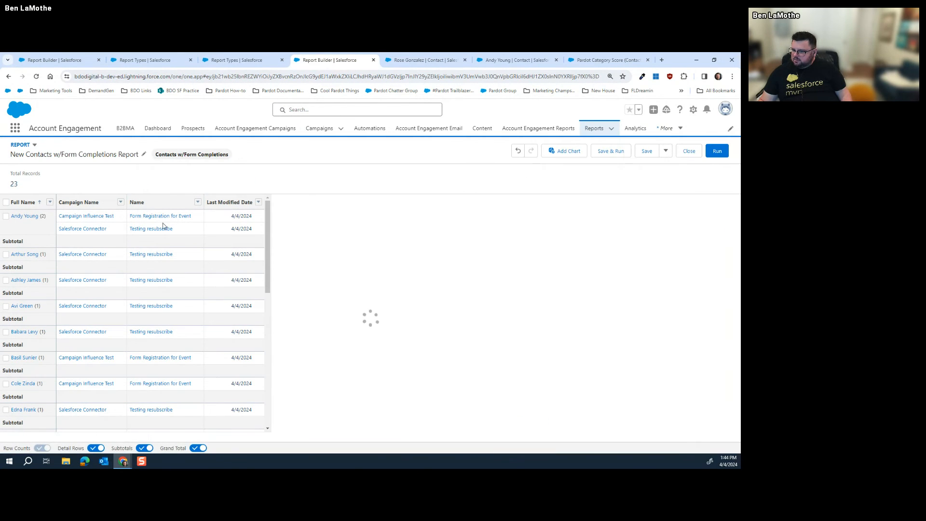
left_click(84, 172)
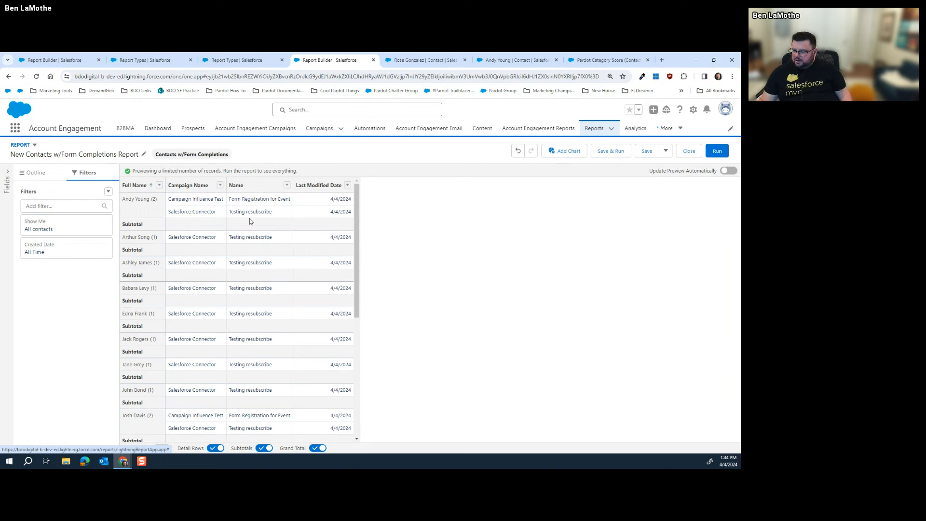
left_click(36, 173)
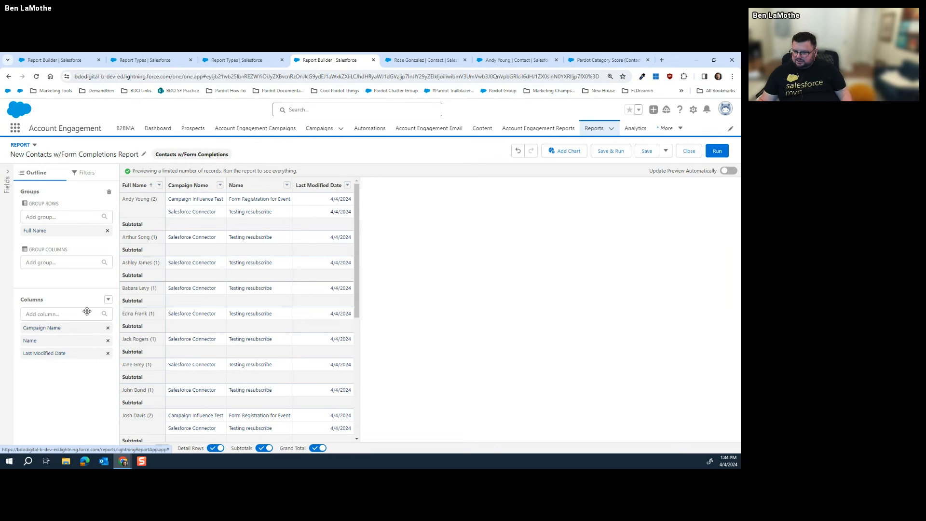
left_click(86, 173)
left_click(45, 250)
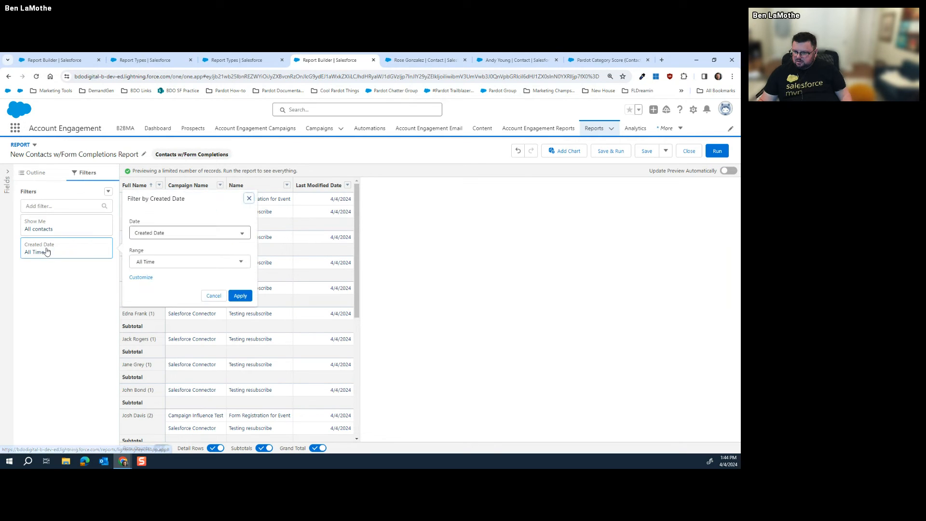
left_click(213, 295)
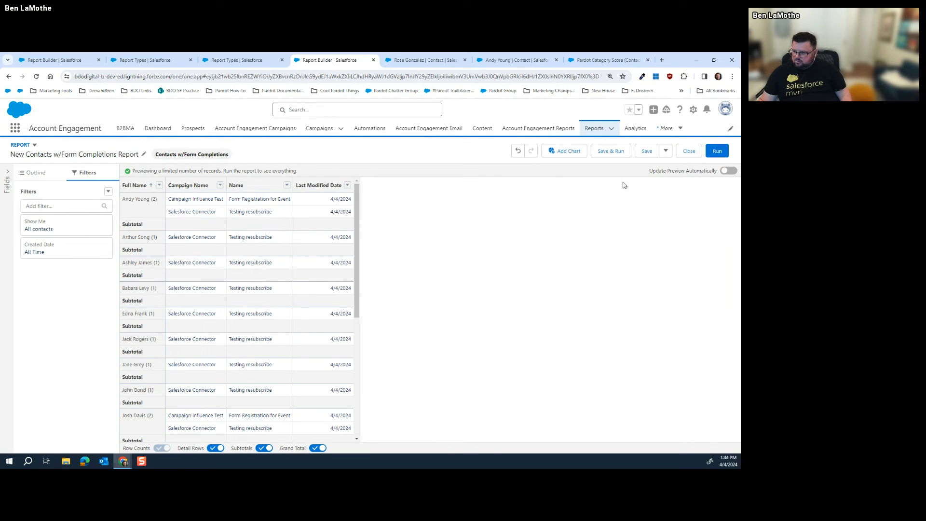
left_click(717, 151)
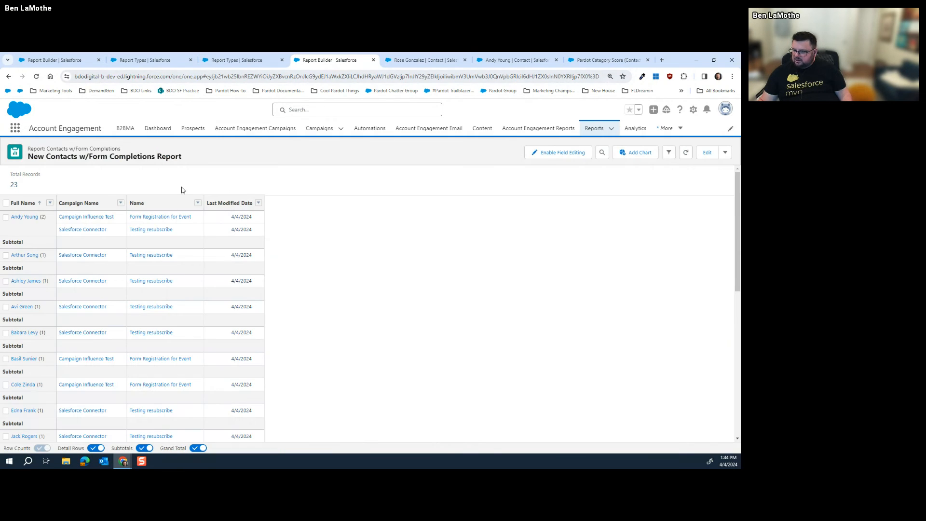
Check both contact records, then review the report's 23 records with subtotals, all dated 4/4/2024
left_click(516, 59)
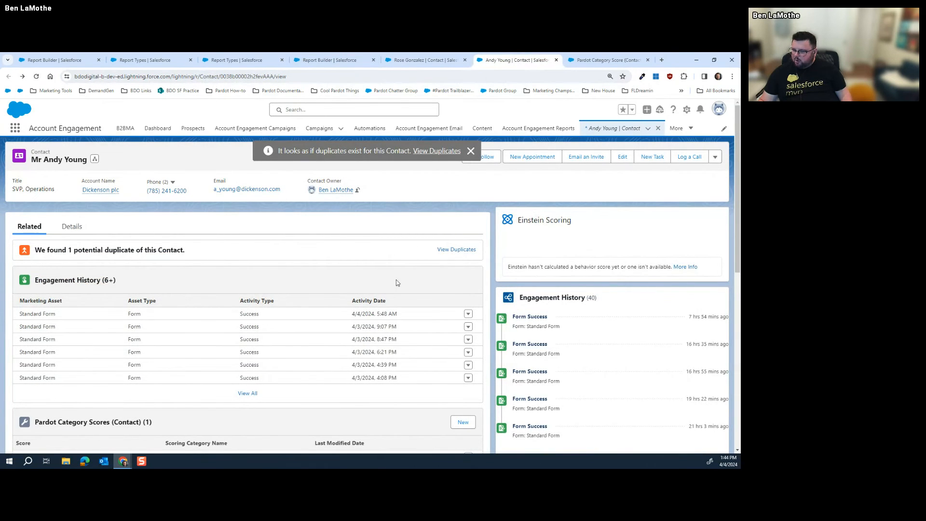
scroll(178, 326, "down", 5)
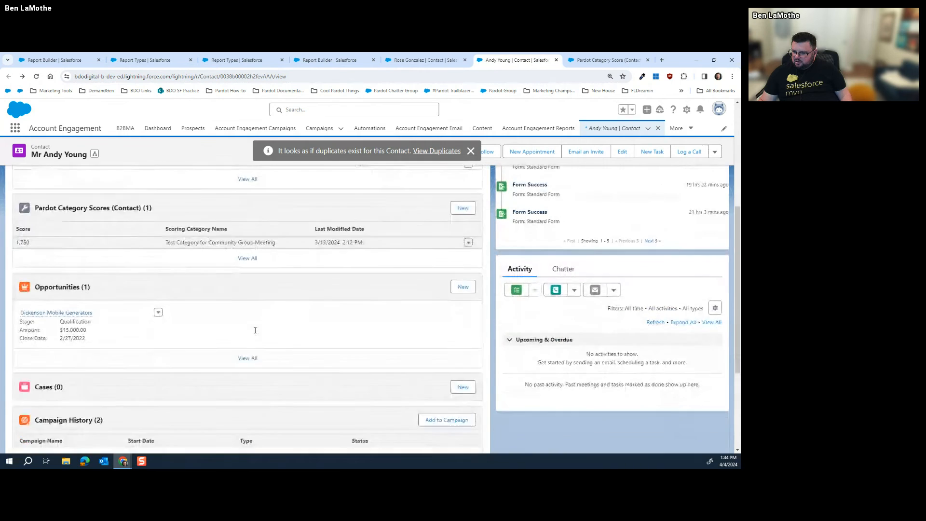
scroll(255, 330, "up", 1)
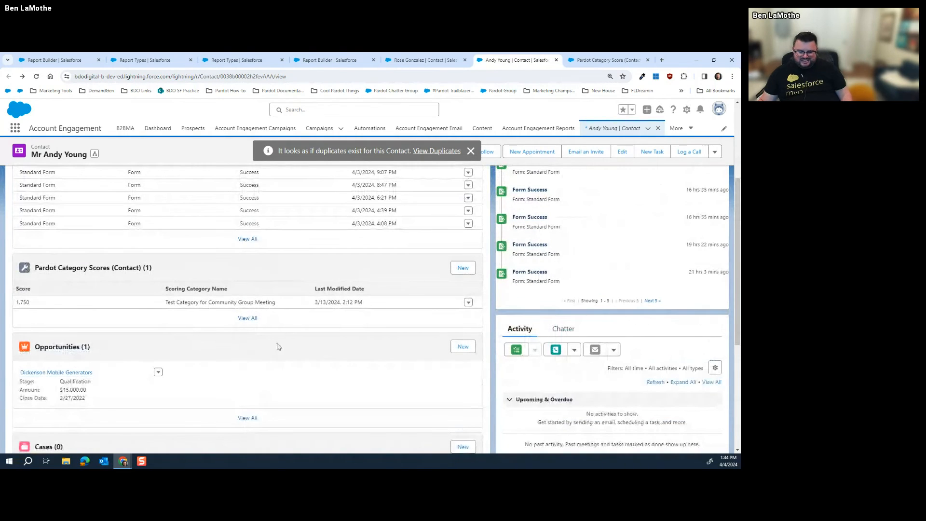
left_click(423, 59)
left_click(331, 60)
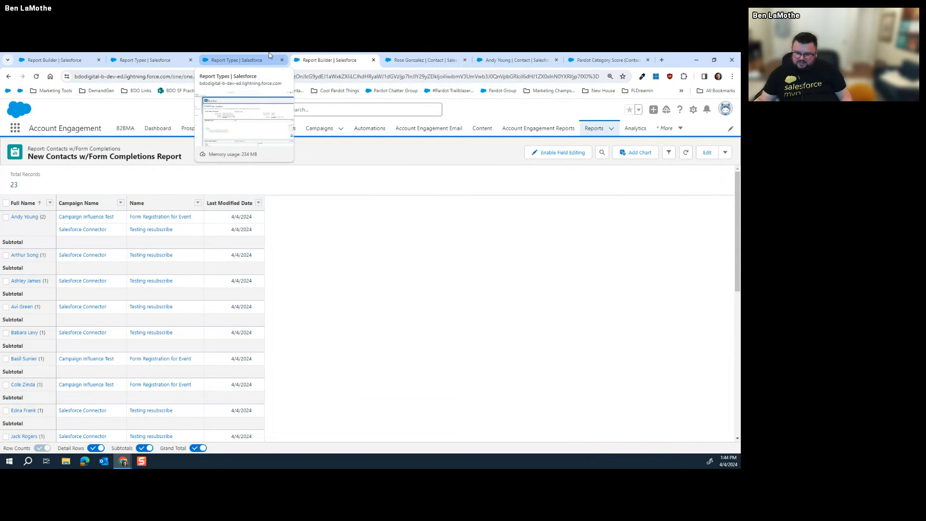
scroll(320, 245, "down", 6)
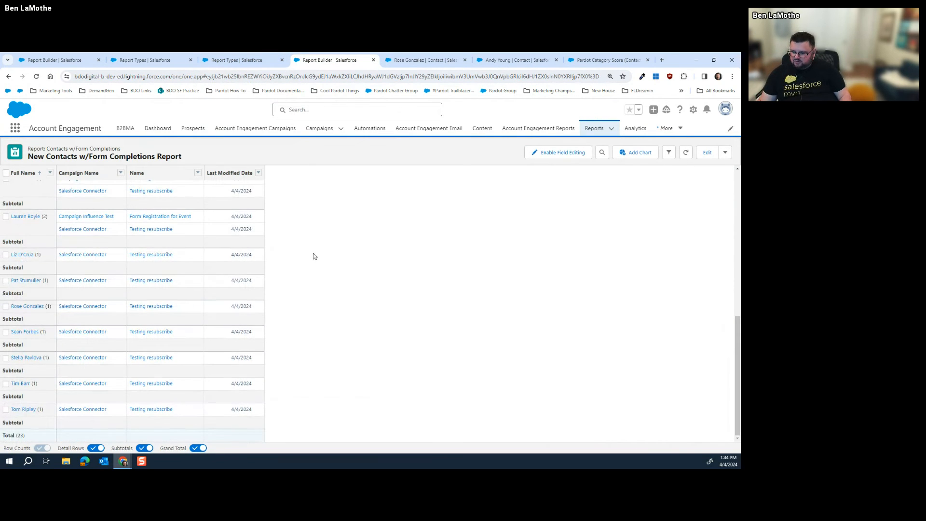
scroll(314, 260, "up", 6)
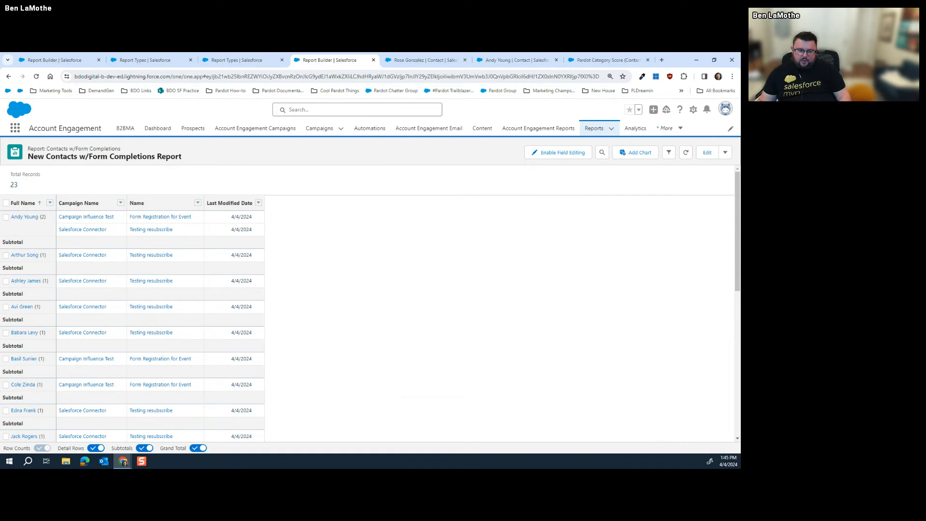
Highlight the Contacts, Campaign History and Marketing Forms relationship lines in the Contacts w/Form Completions report type
left_click(245, 58)
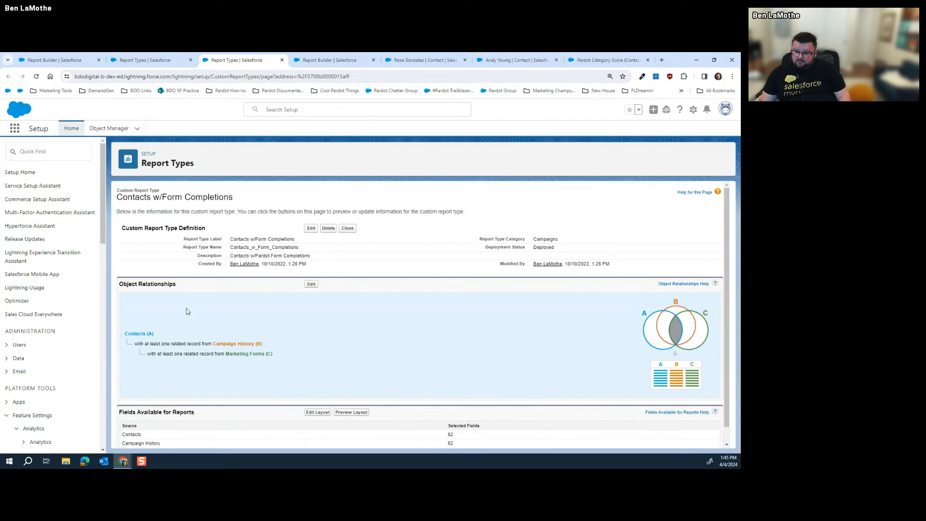
left_click_drag(125, 331, 161, 336)
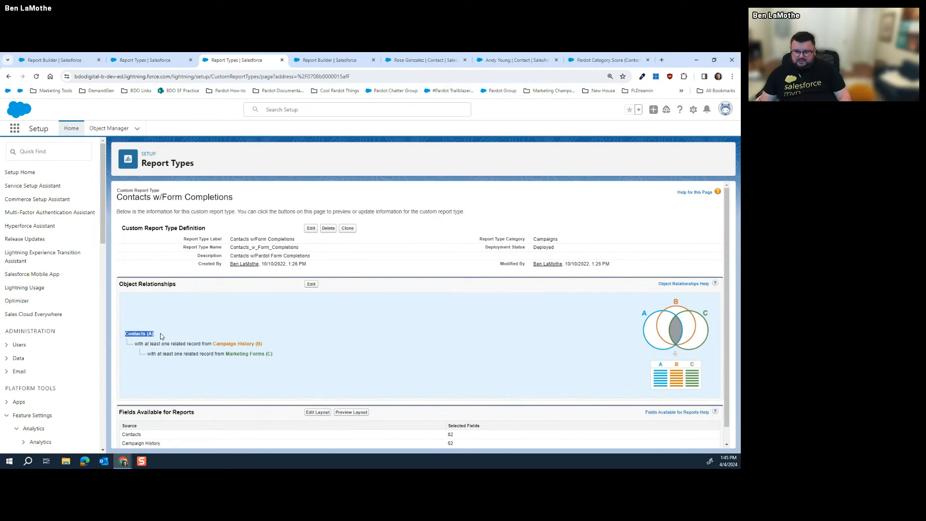
left_click_drag(163, 337, 268, 350)
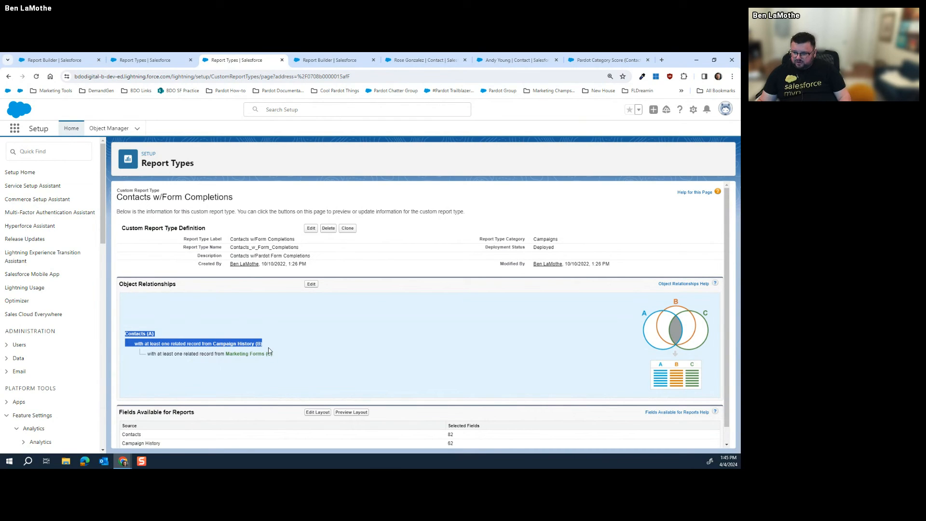
left_click_drag(268, 351, 280, 359)
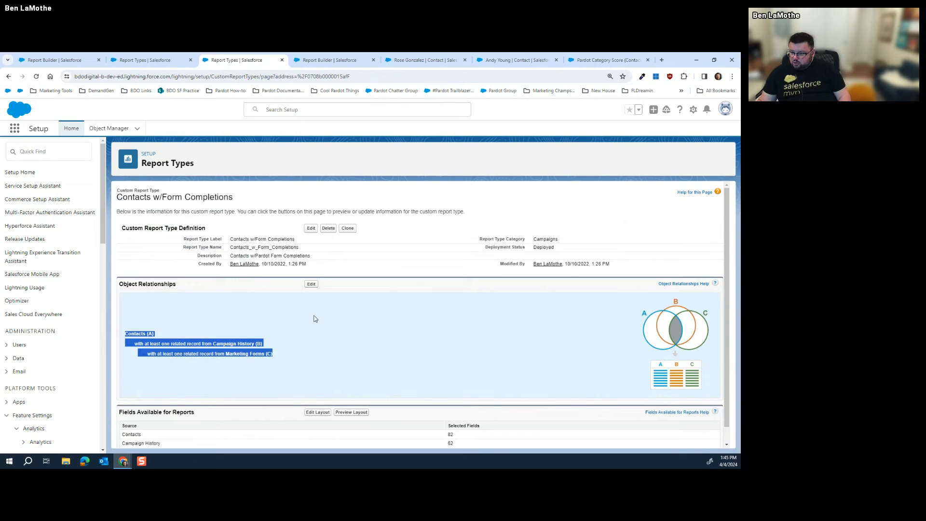
left_click(375, 373)
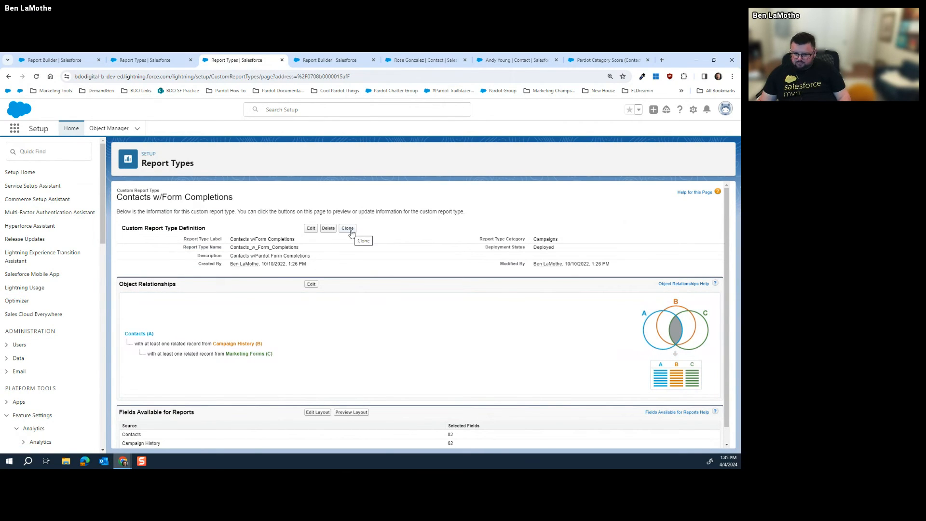
Clone the form completions report type as Contacts w/List Emails, with new label, API name and description, and save
left_click(348, 229)
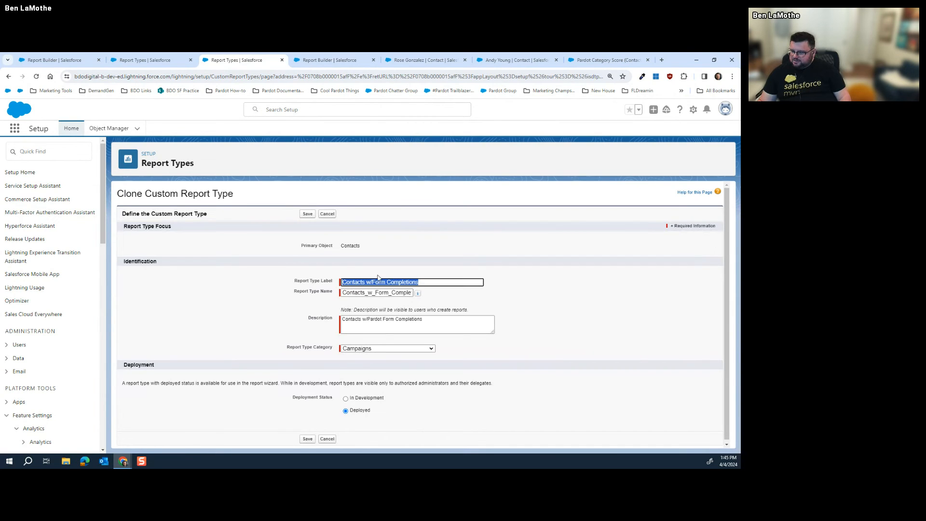
left_click_drag(417, 283, 373, 282)
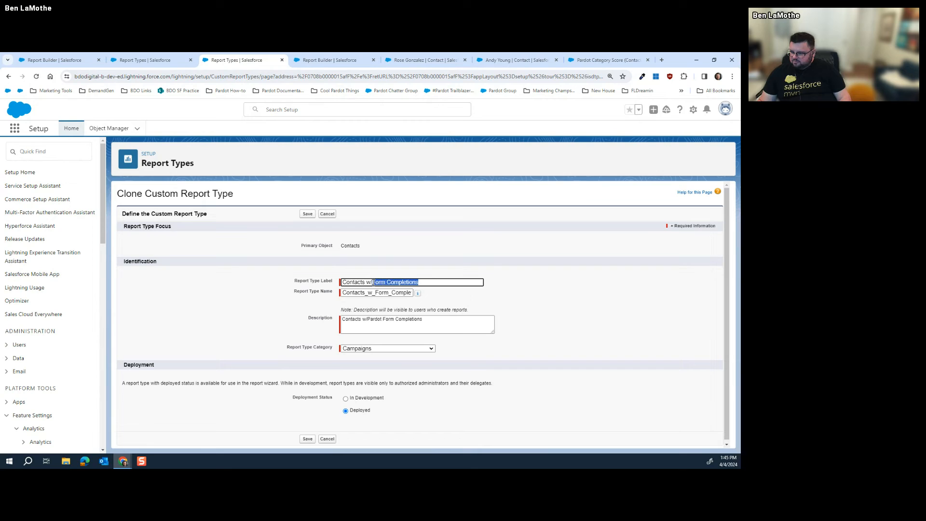
type("Tea")
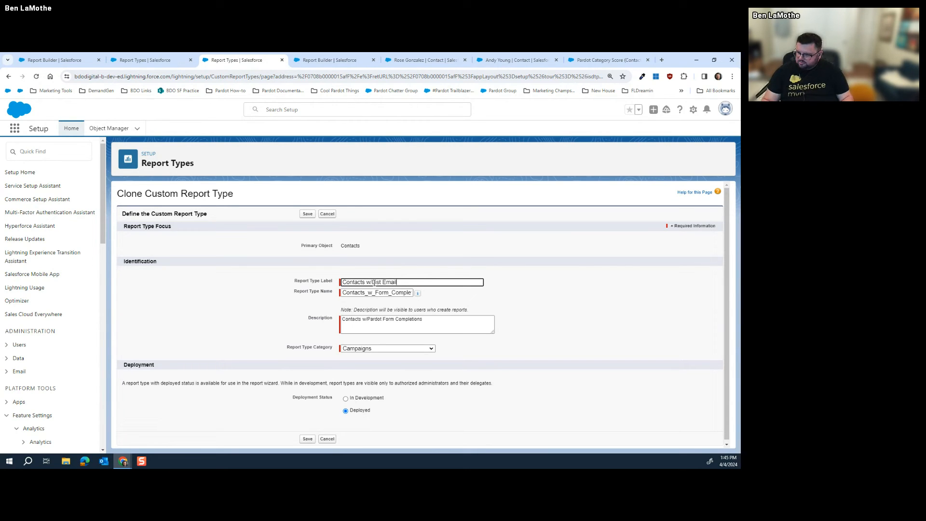
left_click_drag(376, 292, 427, 290)
type("list")
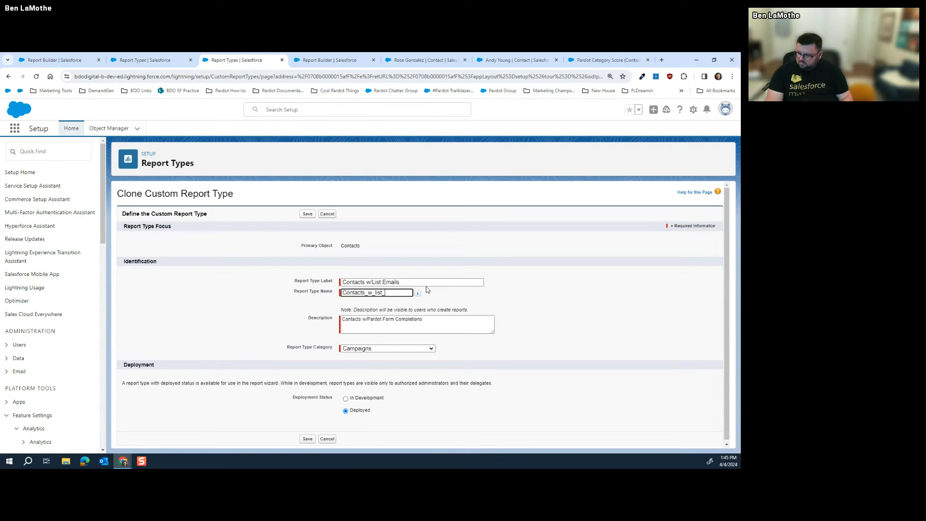
type("_emails")
left_click_drag(423, 319, 370, 319)
type("List Emails")
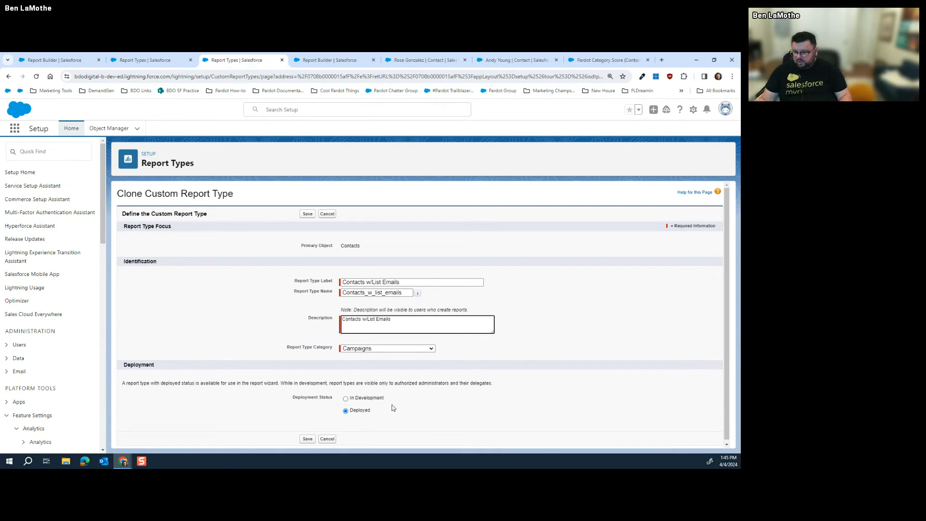
left_click(307, 438)
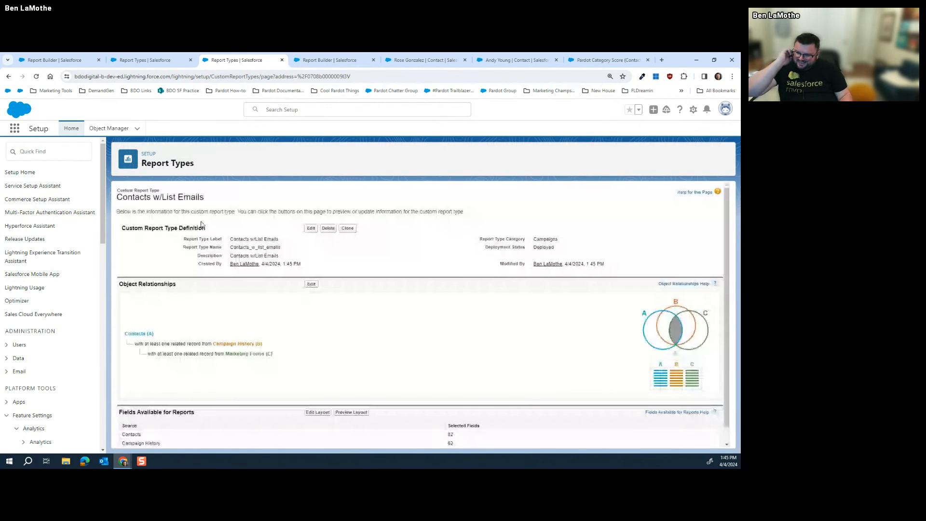
Remove Marketing Forms from the report type's object relationships
left_click(311, 283)
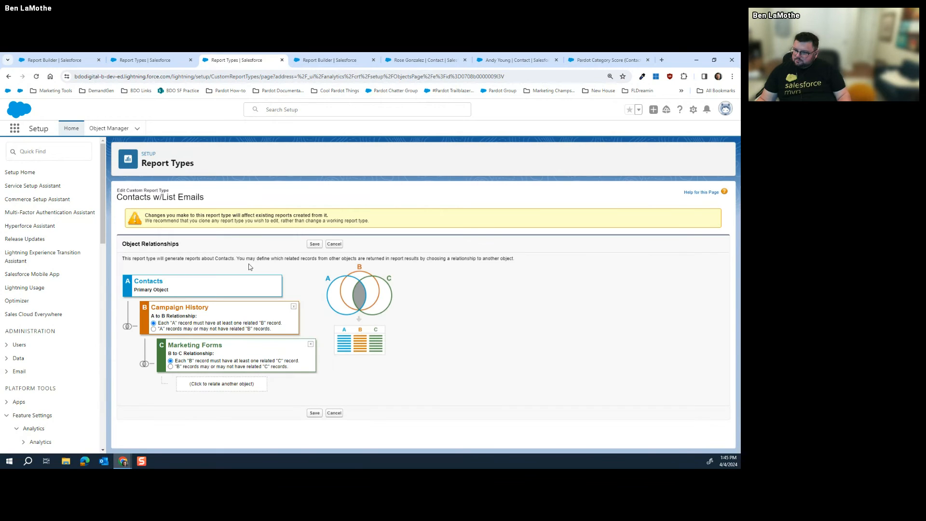
left_click(311, 345)
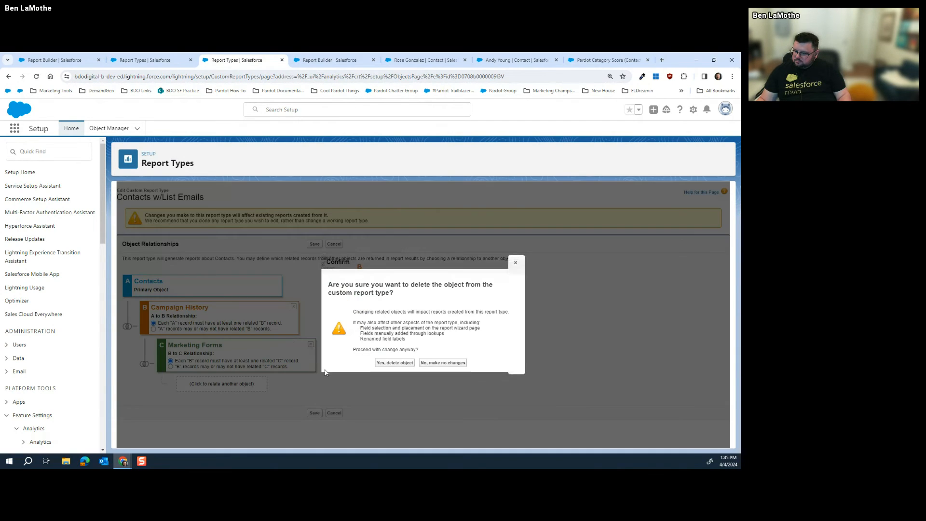
left_click(393, 363)
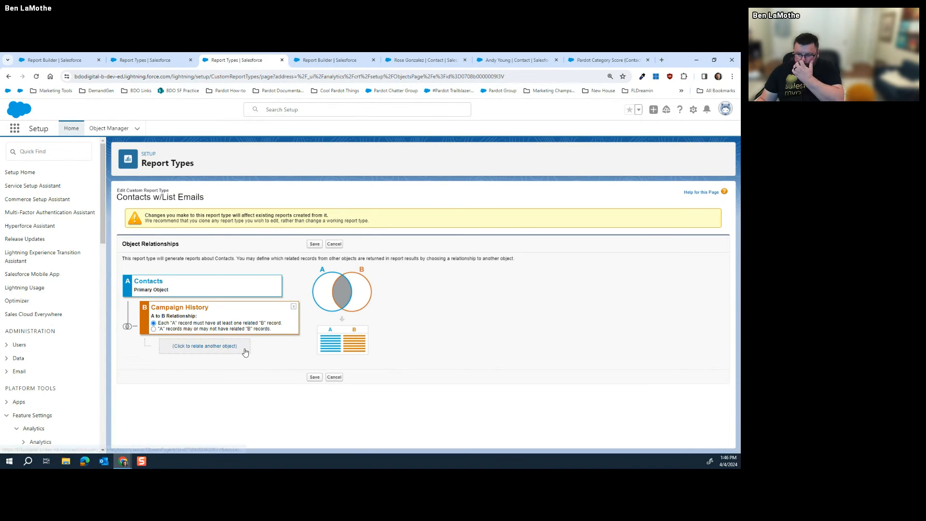
Add List Emails as object C and List Email Sent Results as object D, then save
left_click(227, 346)
left_click(242, 345)
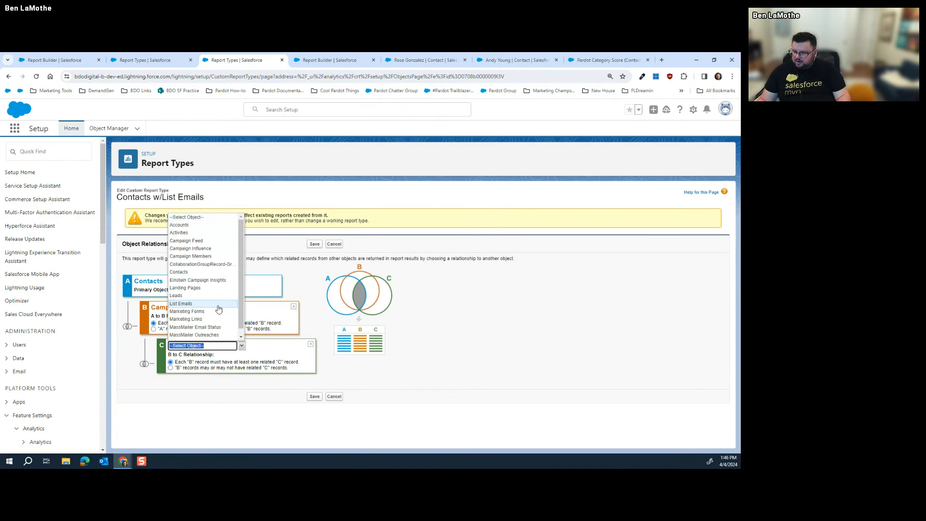
left_click(183, 304)
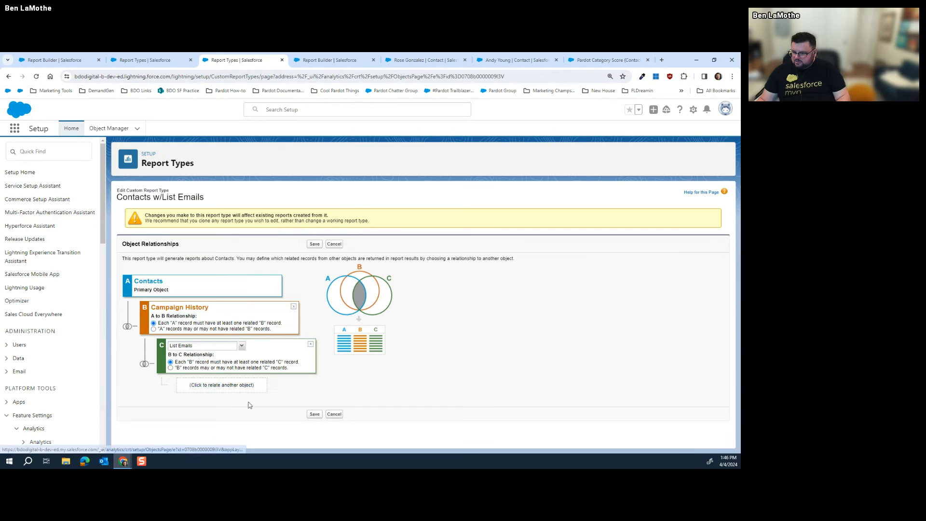
left_click(259, 386)
left_click(259, 384)
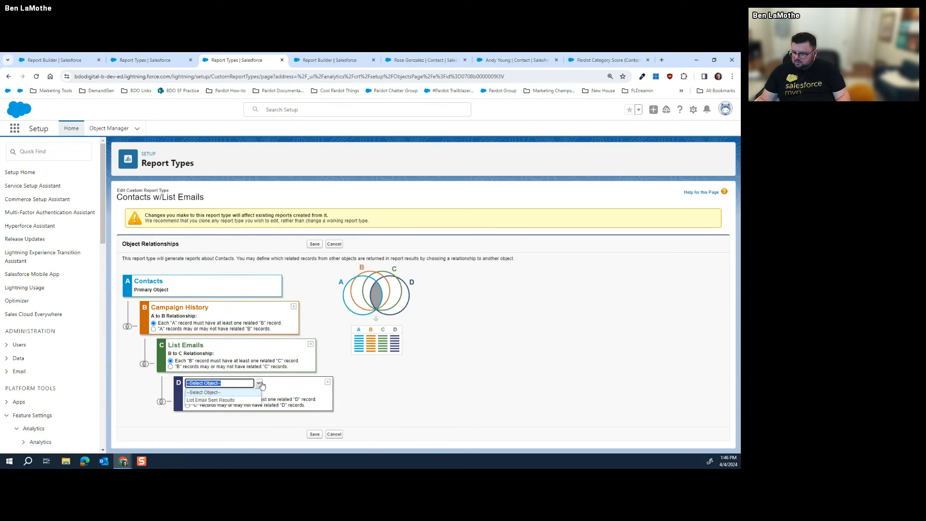
left_click(222, 400)
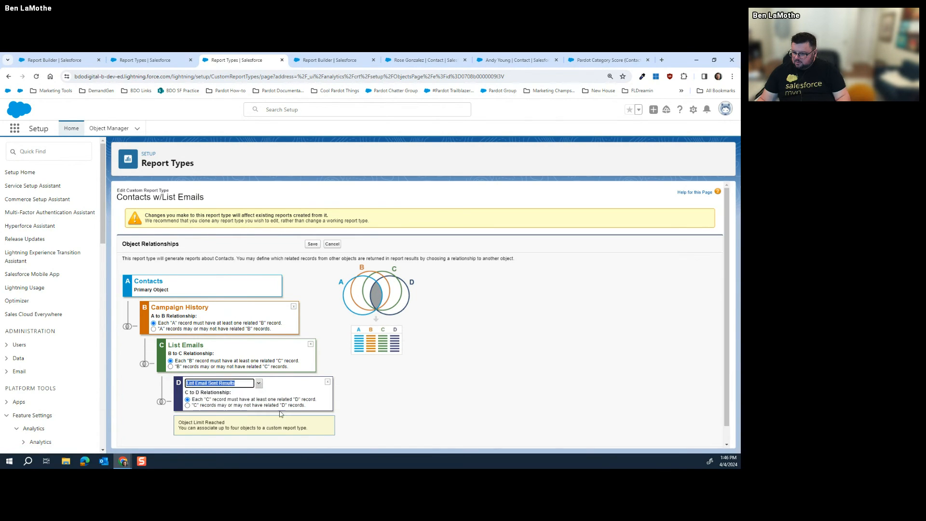
scroll(345, 420, "down", 1)
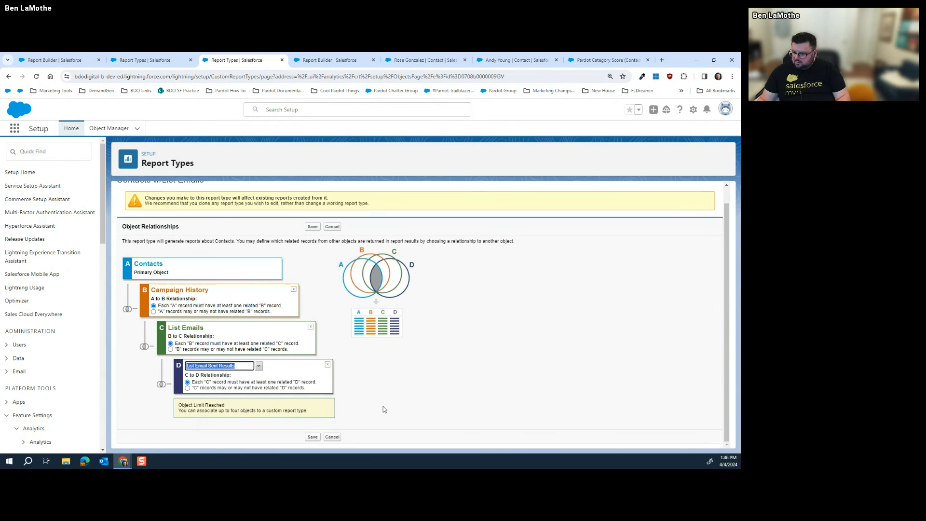
left_click(316, 439)
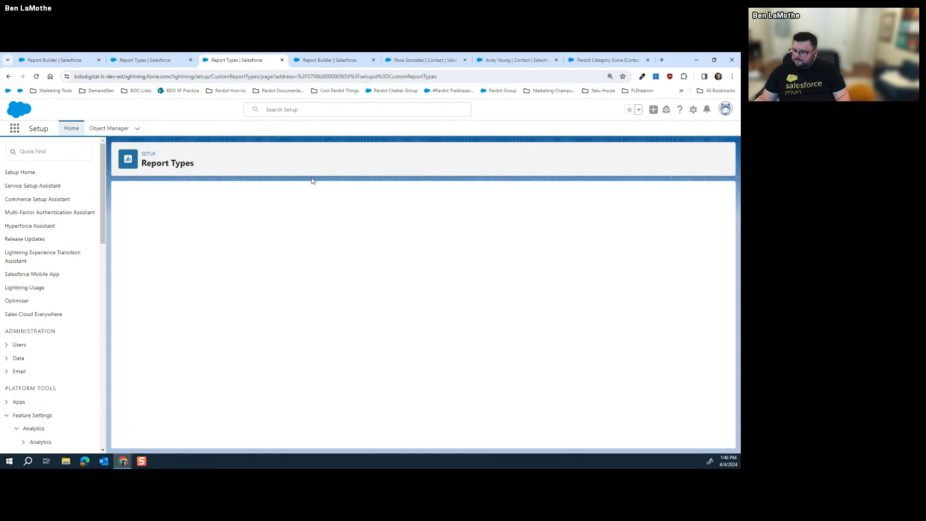
scroll(399, 237, "down", 1)
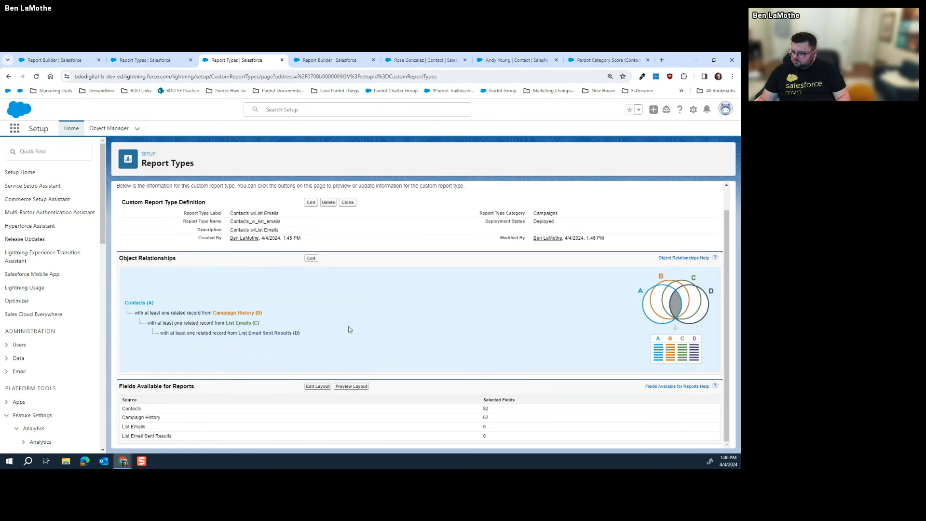
Open the field layout, switch the field view to List Emails Fields and select Activity
left_click(322, 387)
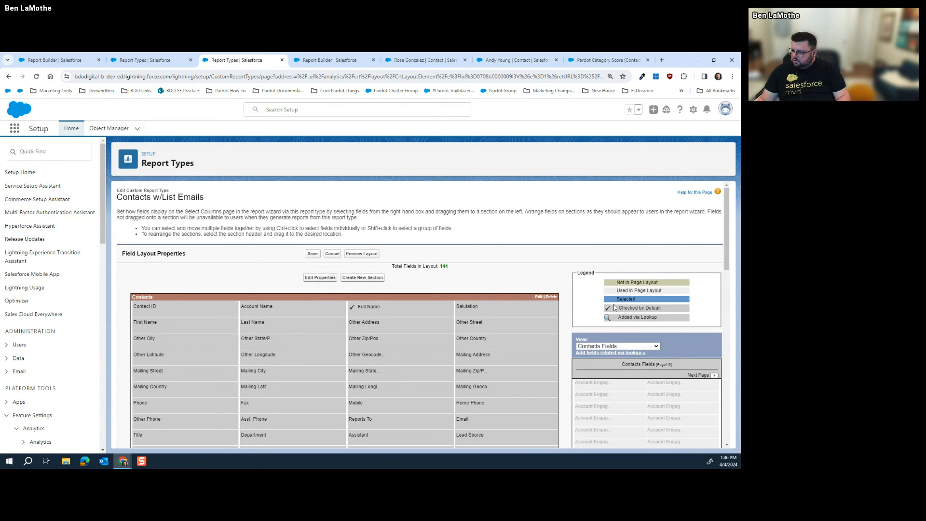
scroll(615, 308, "down", 2)
left_click(618, 268)
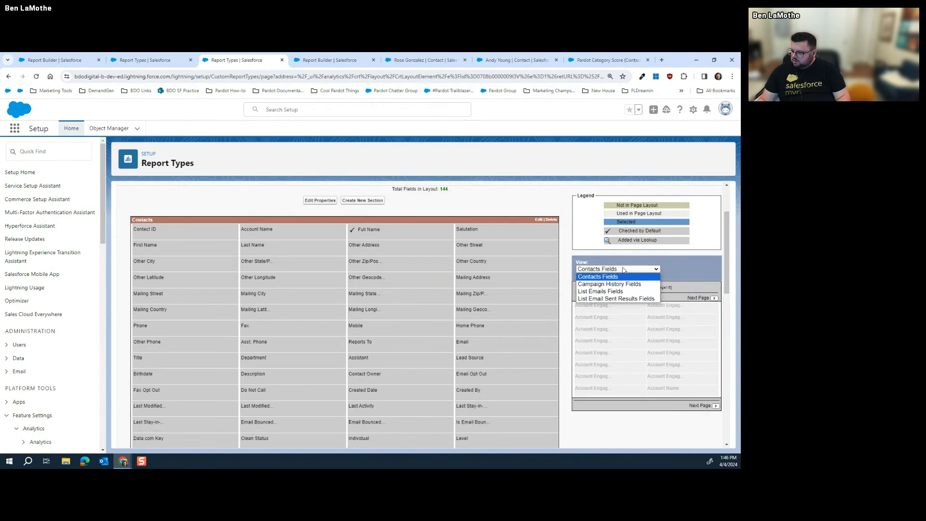
left_click(615, 292)
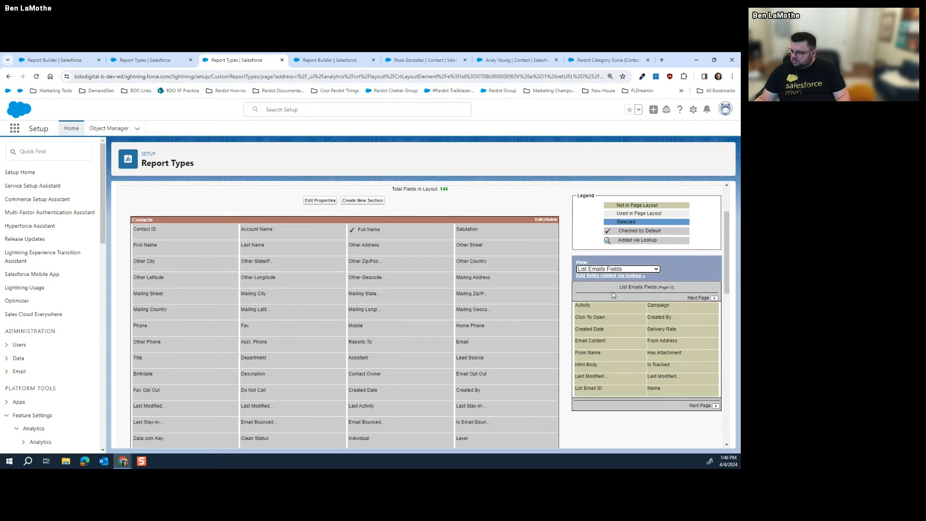
left_click(614, 307)
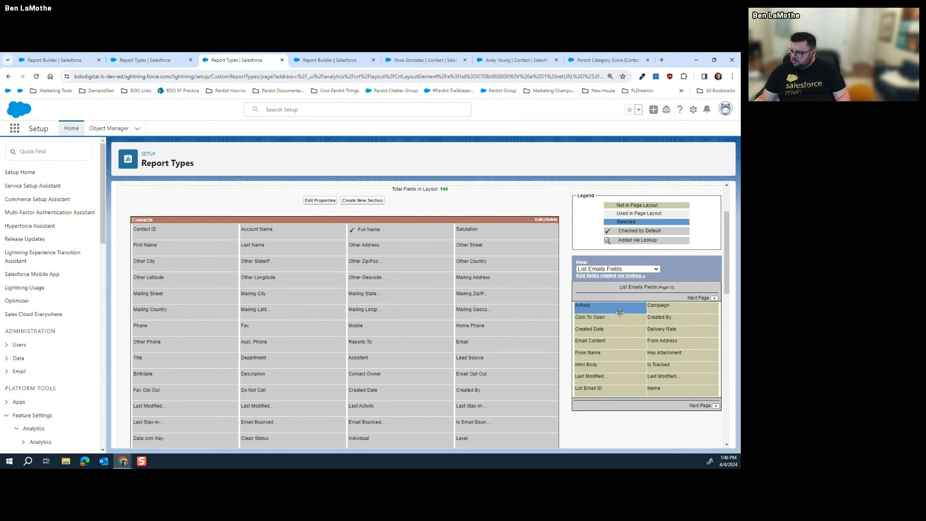
scroll(357, 290, "down", 10)
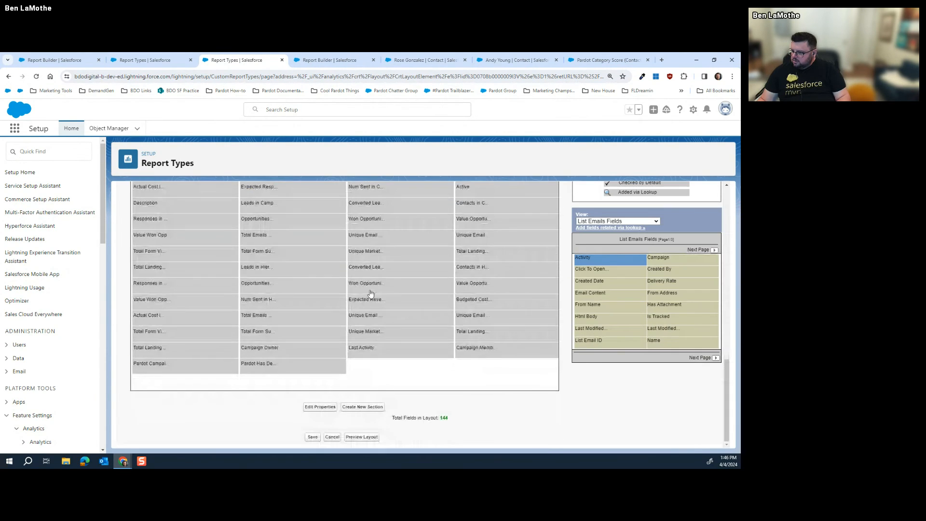
scroll(372, 294, "up", 5)
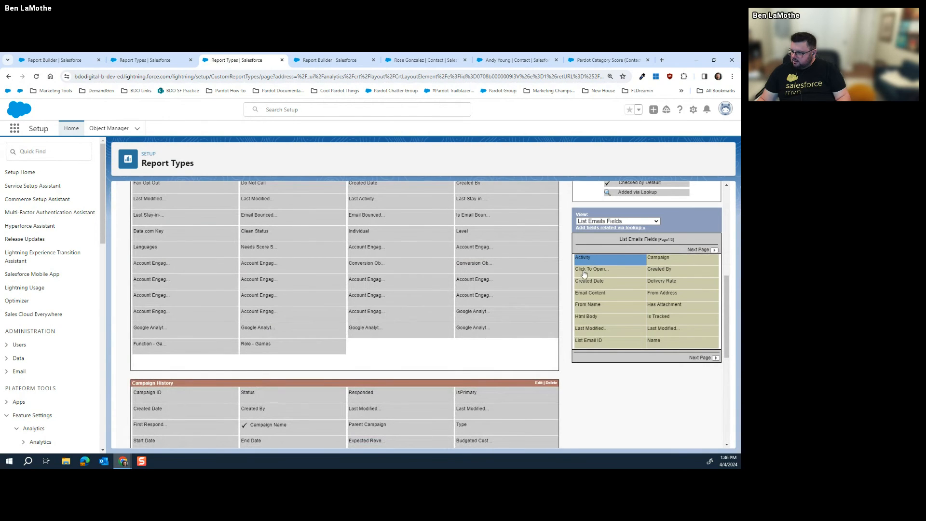
left_click_drag(613, 271, 614, 237)
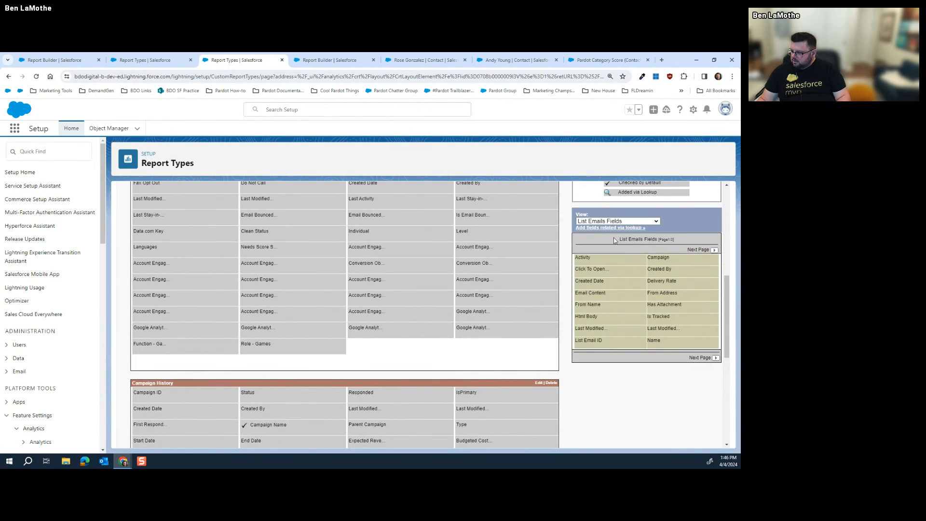
left_click(589, 259)
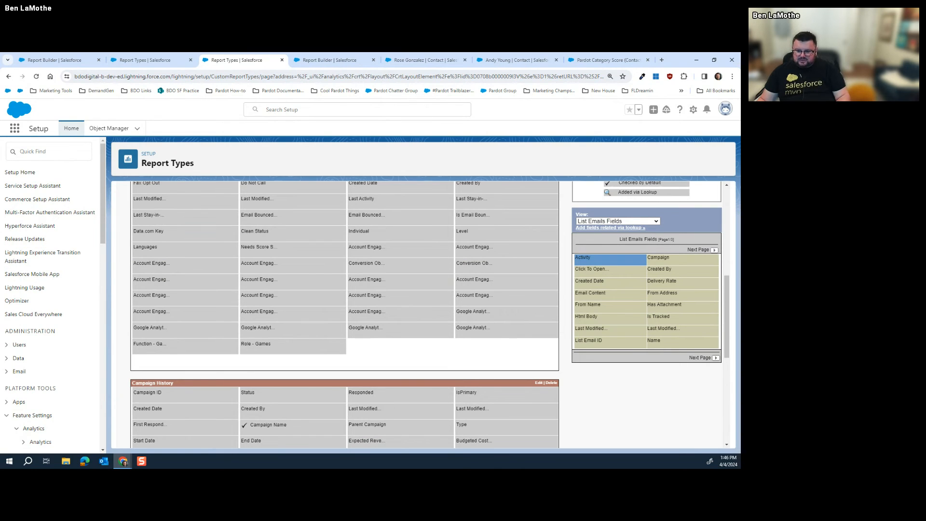
In Add Fields via Lookup, list the Activity fields such as Activity ID and Call Type
left_click(626, 228)
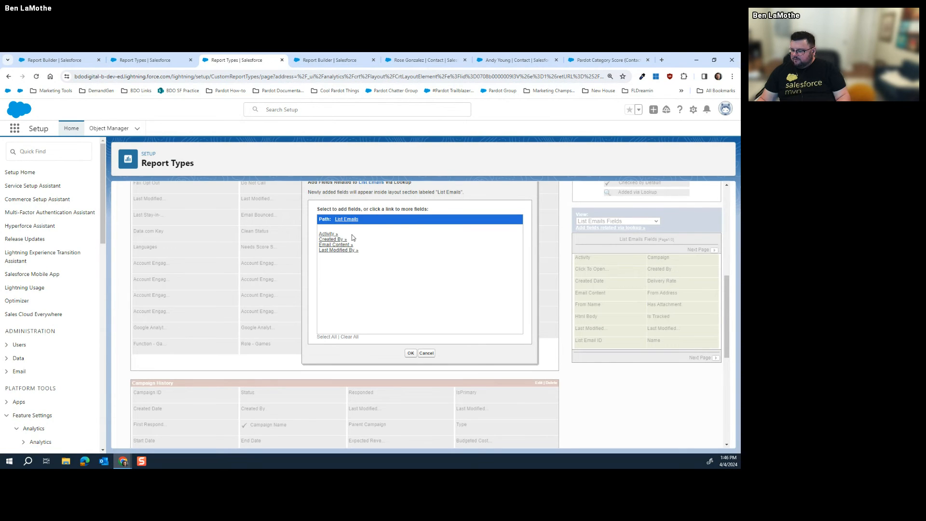
scroll(398, 267, "up", 1)
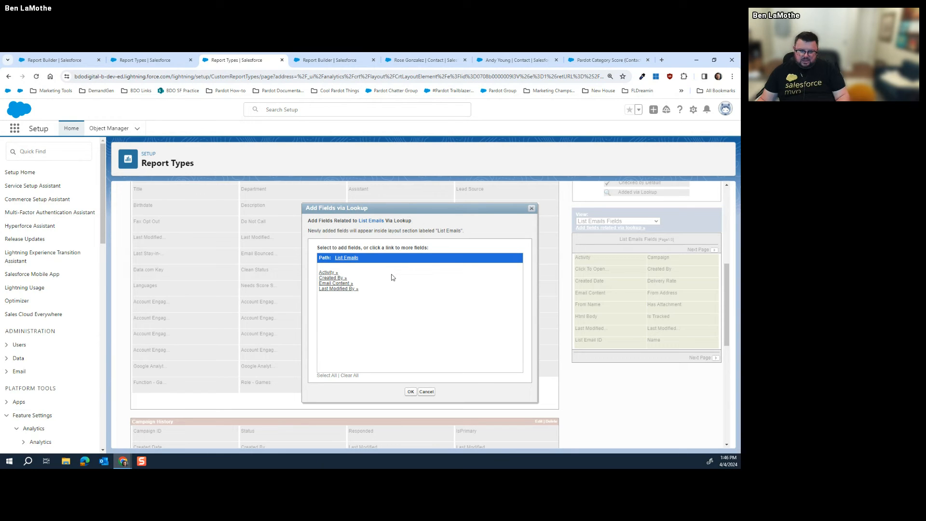
left_click(334, 274)
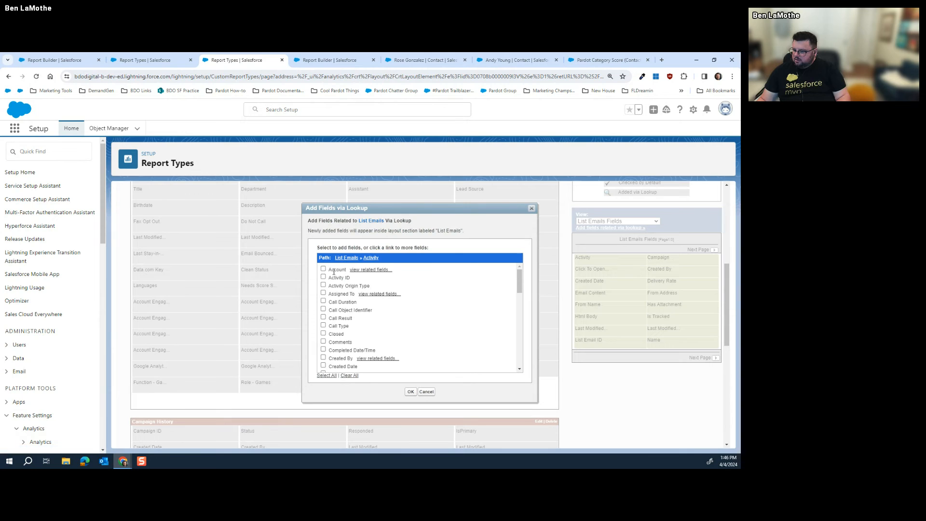
scroll(369, 306, "down", 2)
scroll(381, 321, "up", 2)
scroll(434, 284, "up", 4)
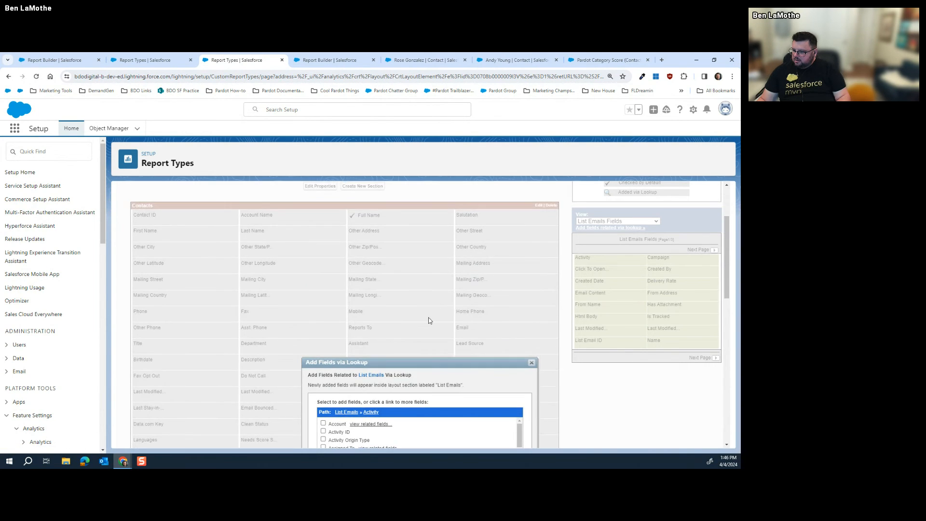
scroll(430, 260, "down", 3)
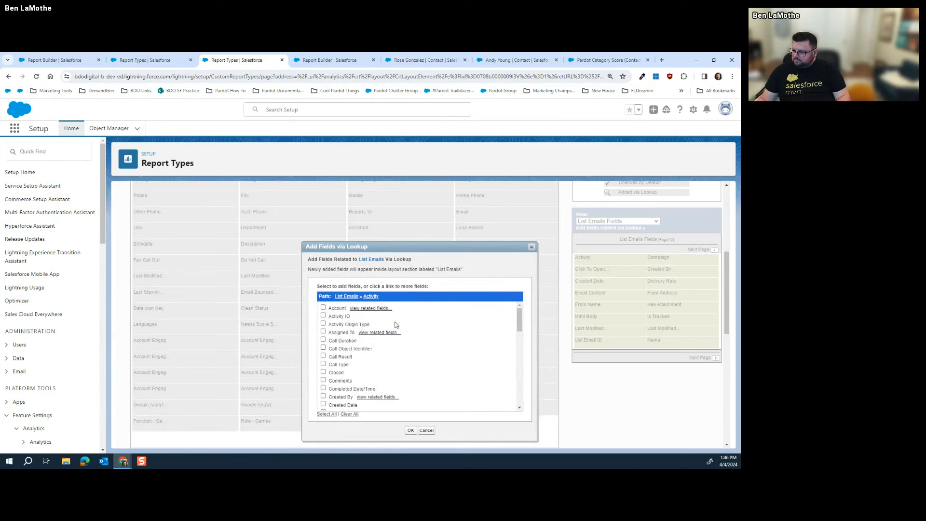
scroll(392, 325, "down", 5)
Close the lookup dialog and add the Activity field to the Contacts section of the layout
left_click(427, 430)
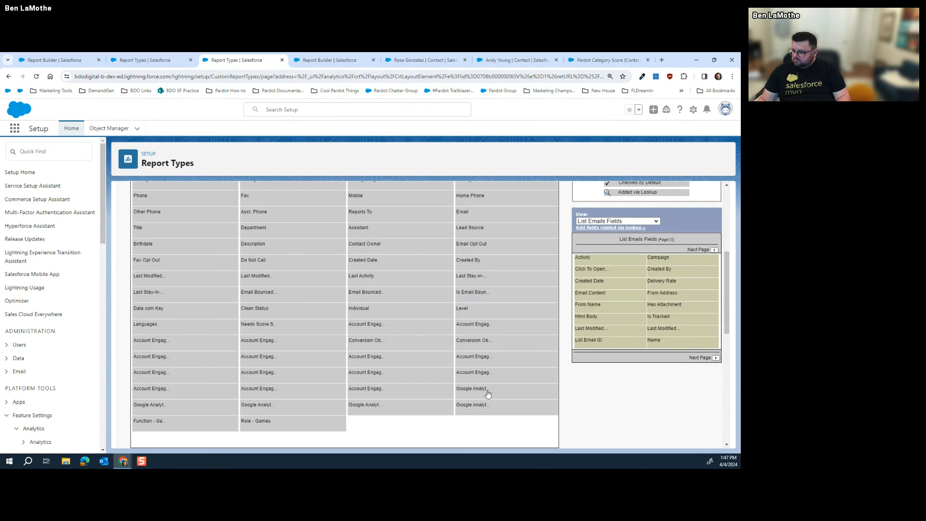
left_click_drag(612, 261, 689, 338)
left_click(661, 273)
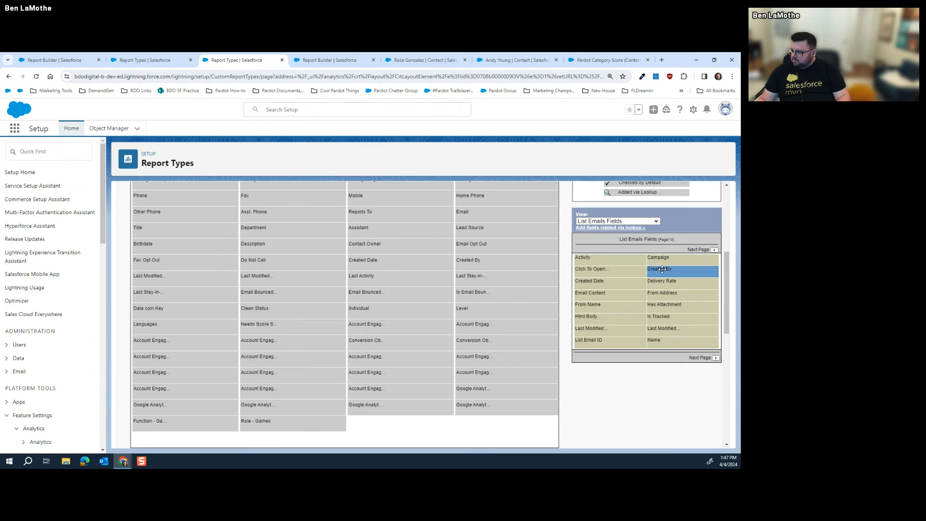
left_click(595, 261)
left_click(596, 261)
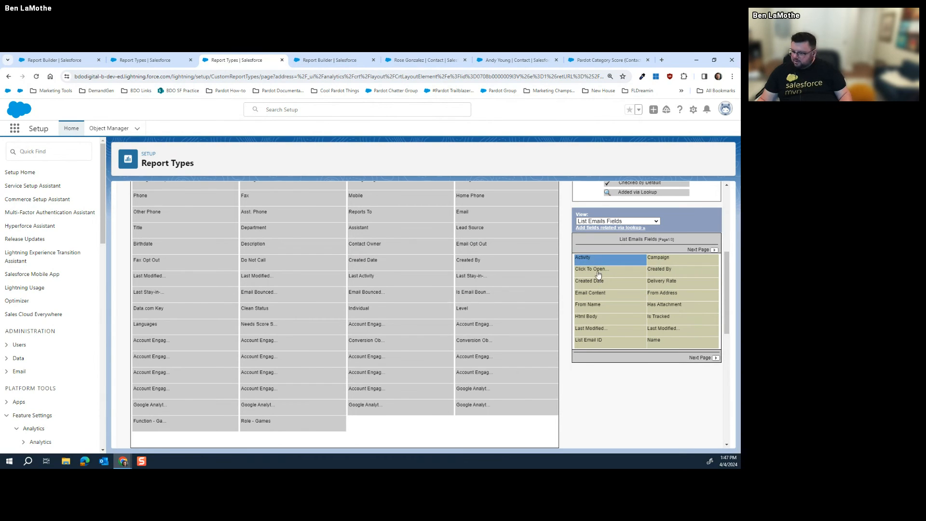
left_click_drag(596, 261, 506, 261)
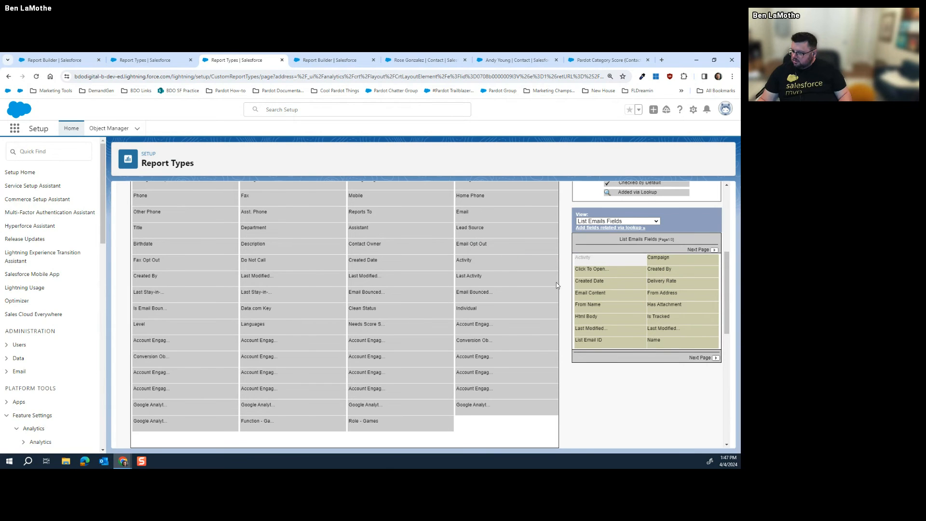
scroll(535, 295, "up", 5)
scroll(535, 295, "down", 4)
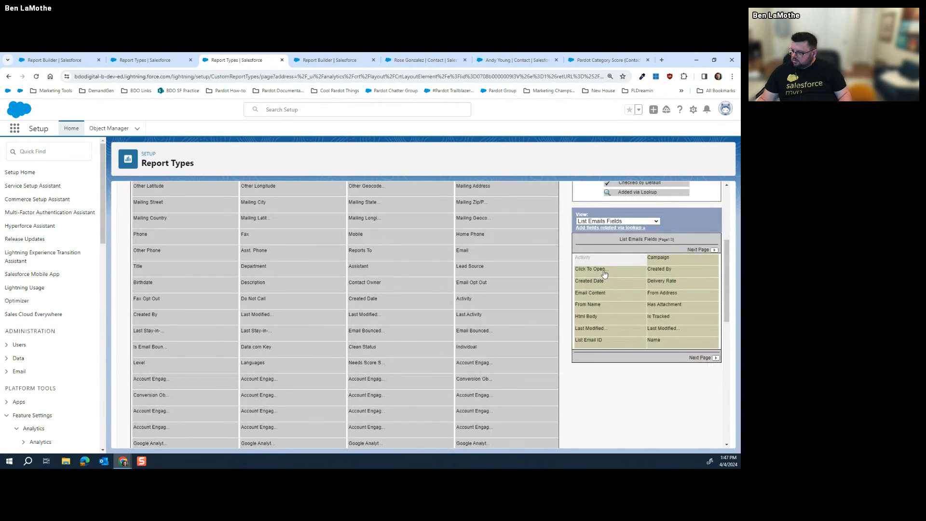
scroll(534, 277, "down", 5)
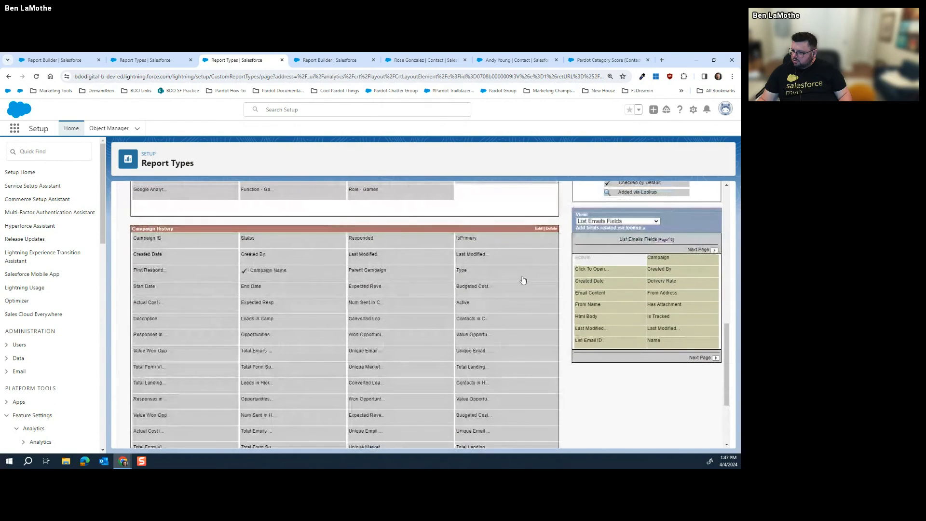
scroll(522, 279, "down", 3)
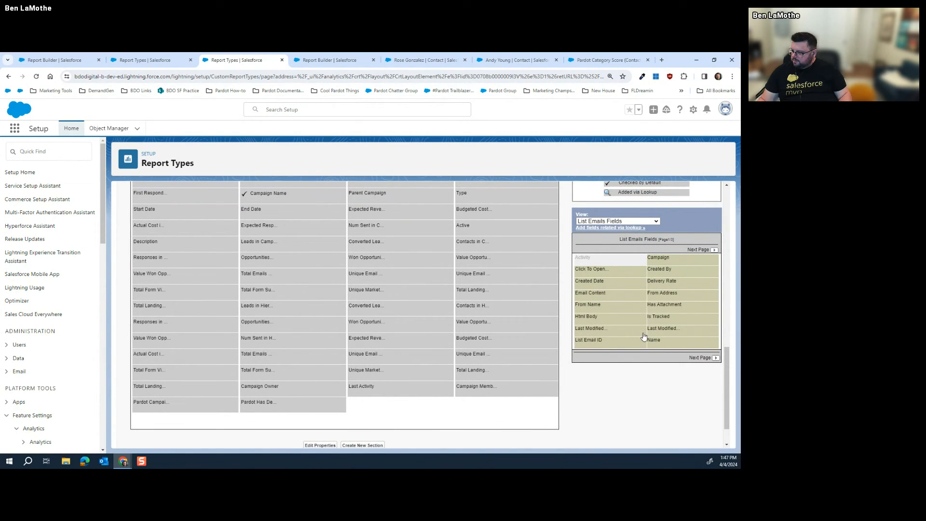
Add Subject, Total Clicks, Scheduled Date, Total Delivered, Open Rate and Program Name from page 2
left_click(716, 358)
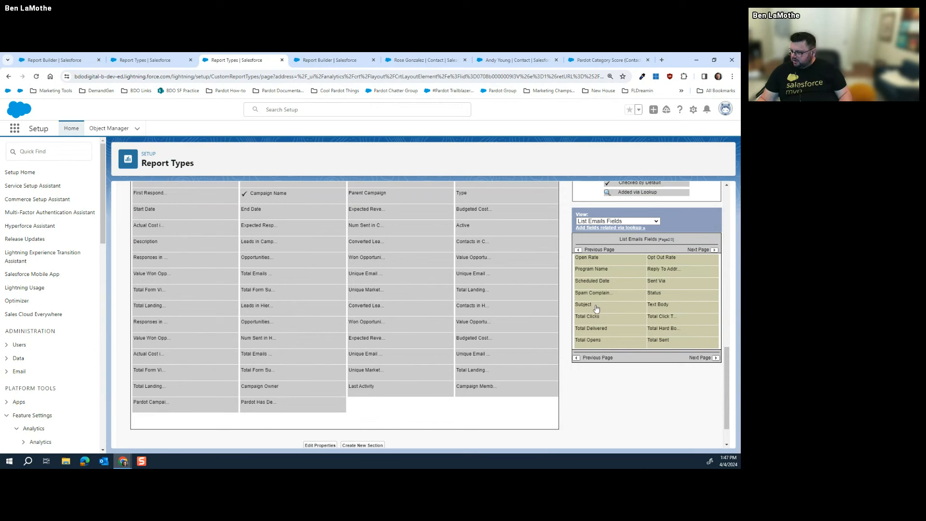
left_click_drag(597, 309, 397, 413)
left_click_drag(611, 321, 506, 404)
left_click_drag(606, 284, 142, 389)
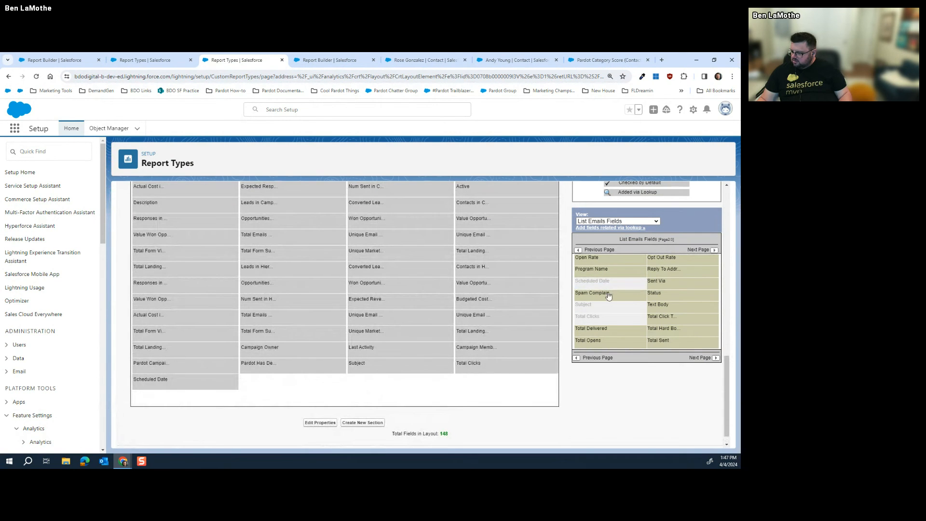
left_click_drag(605, 336, 273, 391)
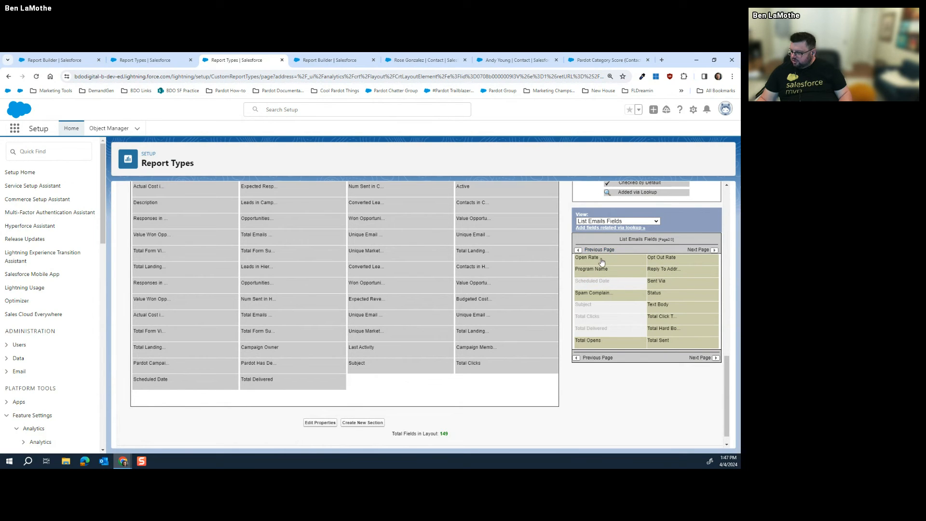
left_click_drag(605, 260, 409, 393)
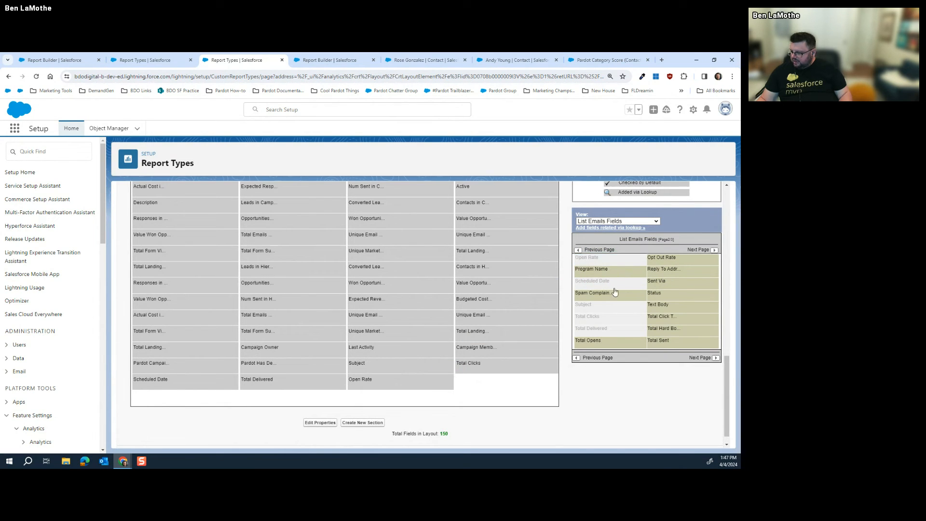
left_click_drag(618, 272, 522, 383)
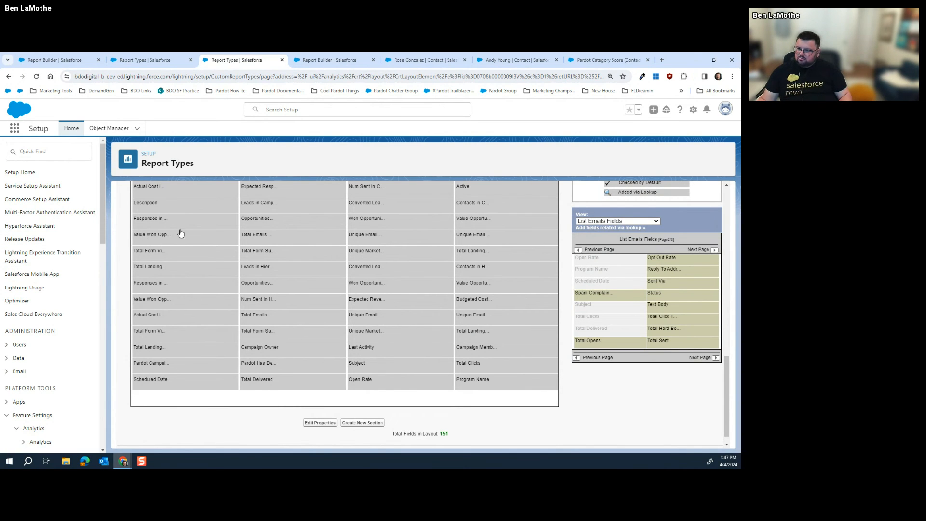
scroll(195, 235, "up", 5)
scroll(194, 235, "up", 5)
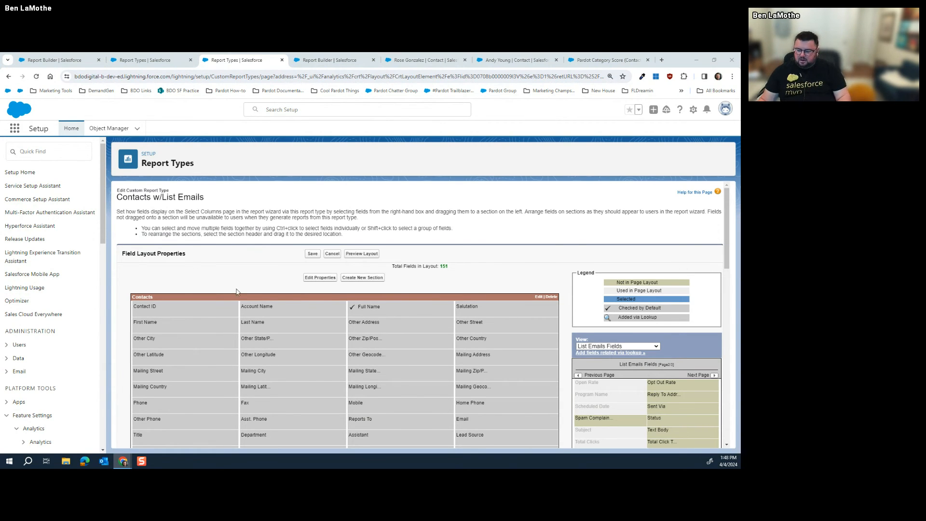
Add Total Opens, Type, Unique Opt Outs, Unique Clicks, spam complaints and soft bounces fields to the layout
scroll(687, 279, "down", 3)
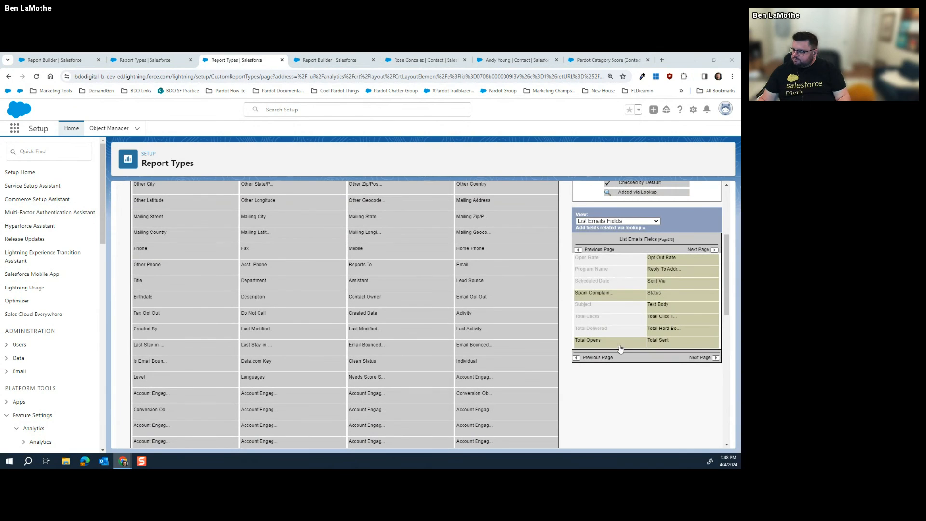
scroll(516, 314, "down", 10)
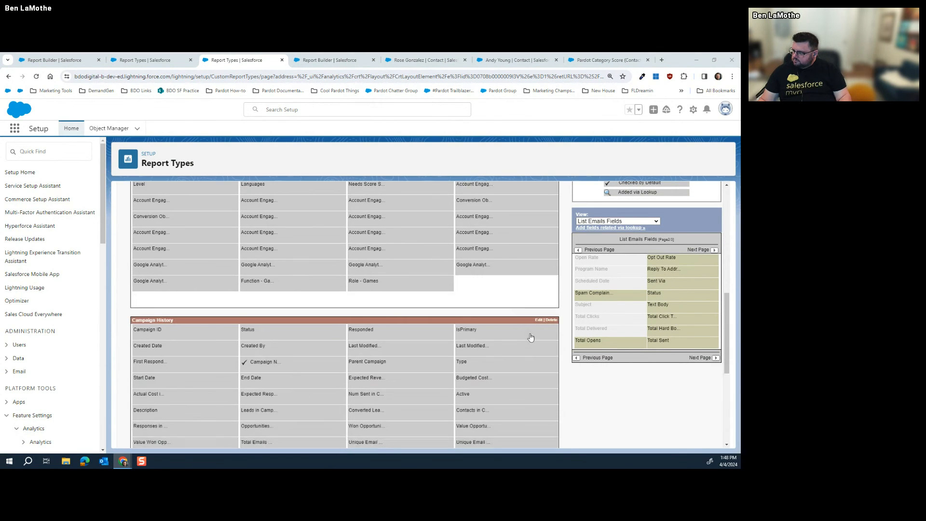
left_click_drag(602, 345, 221, 384)
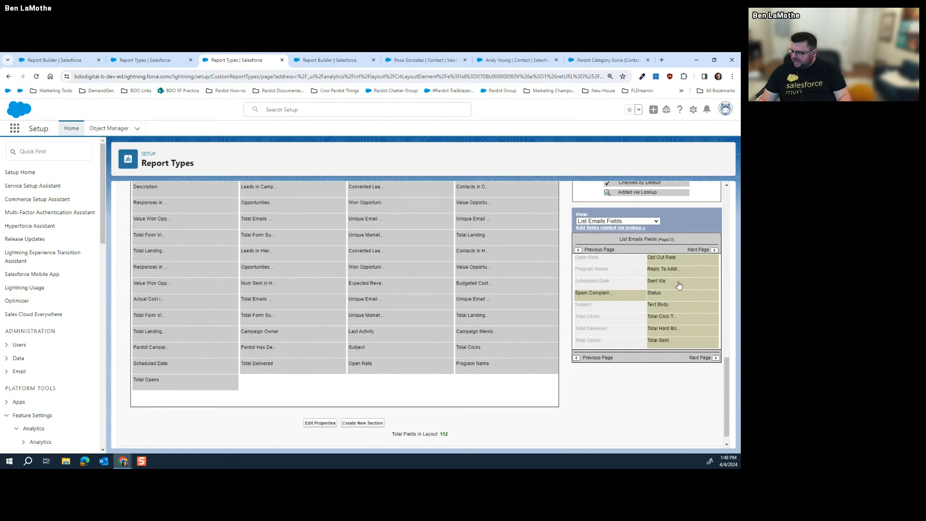
left_click(715, 358)
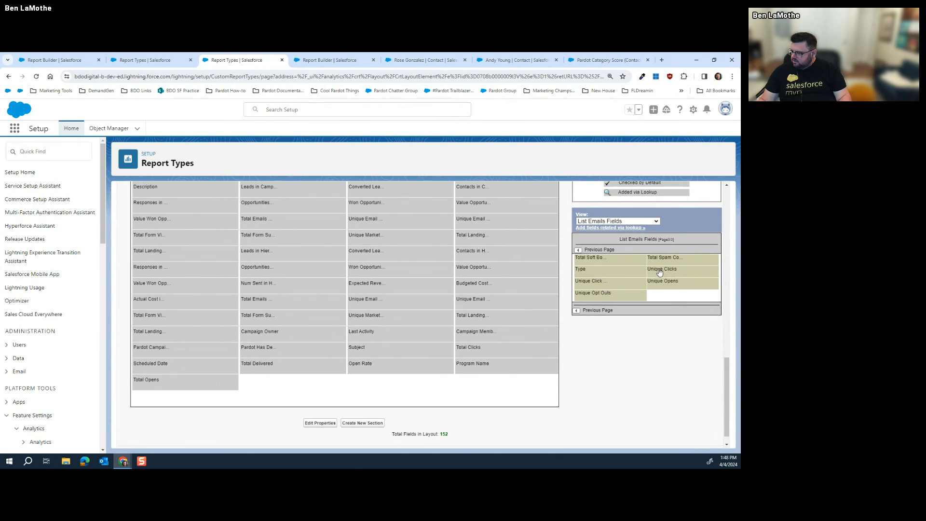
left_click_drag(618, 275, 299, 383)
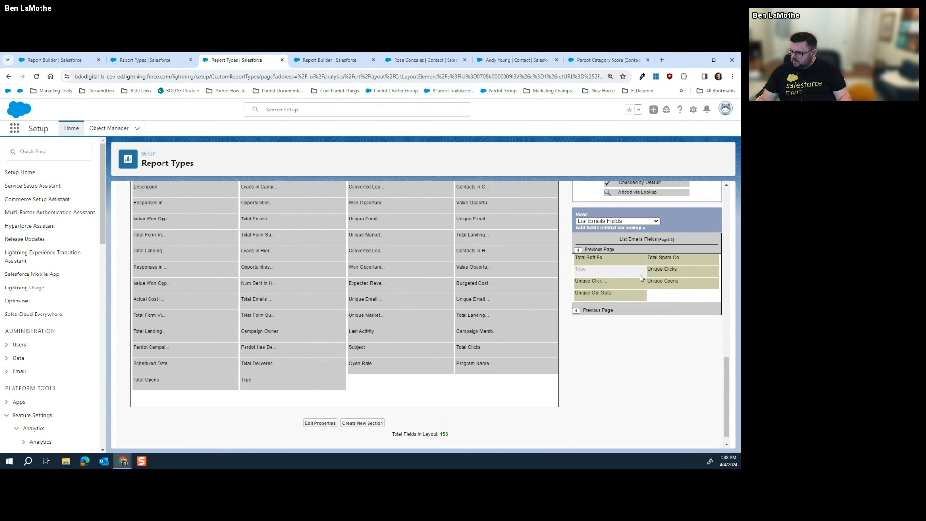
left_click_drag(619, 285, 424, 381)
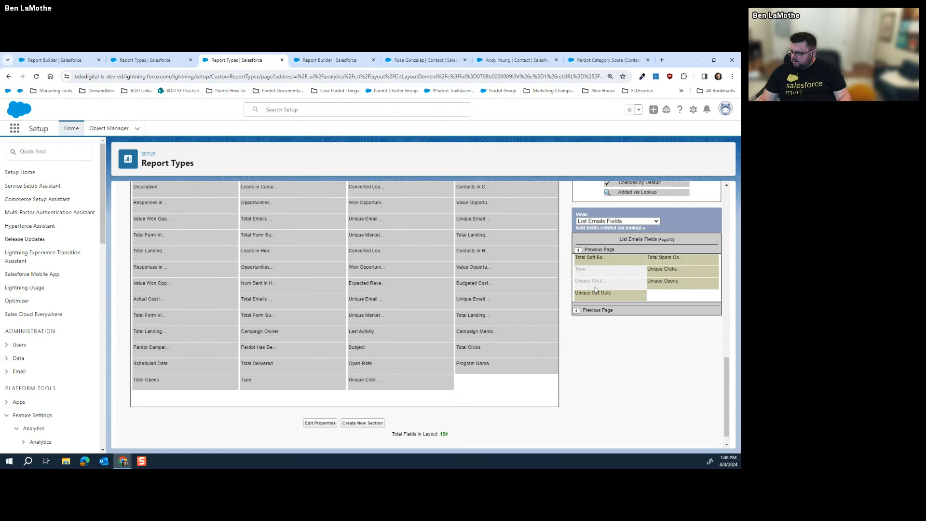
left_click_drag(594, 296, 477, 380)
left_click_drag(685, 272, 309, 407)
left_click_drag(670, 259, 425, 395)
left_click_drag(607, 266, 490, 403)
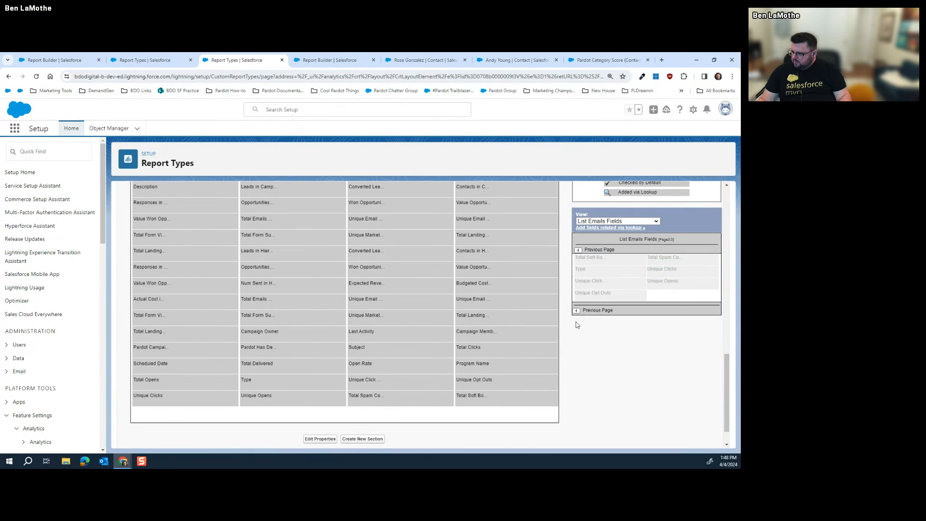
Add the hard bounces, Total Sent and click-through fields from the previous page
left_click(577, 311)
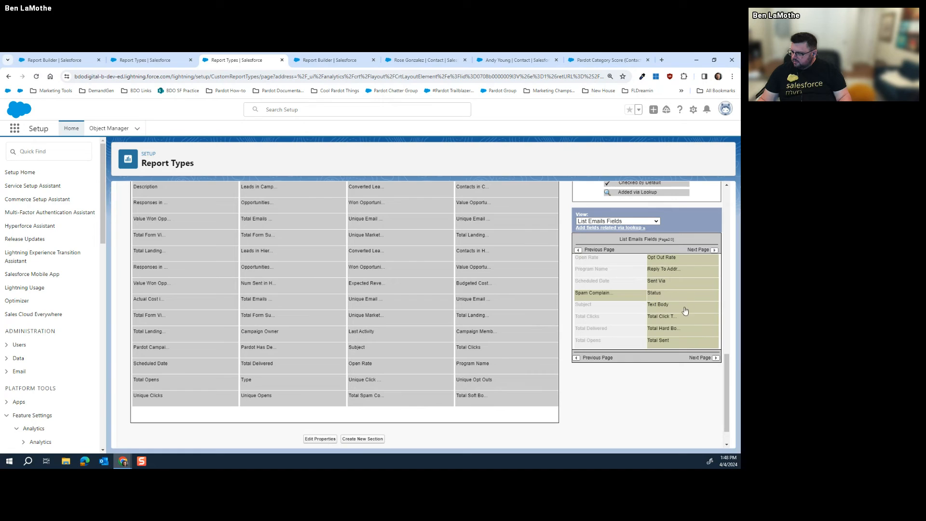
left_click_drag(671, 334, 191, 428)
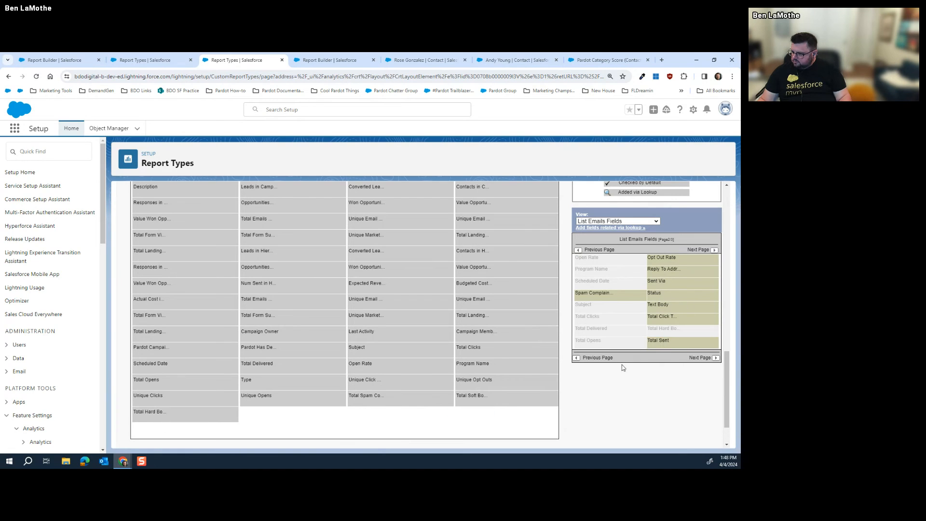
left_click_drag(657, 347, 317, 415)
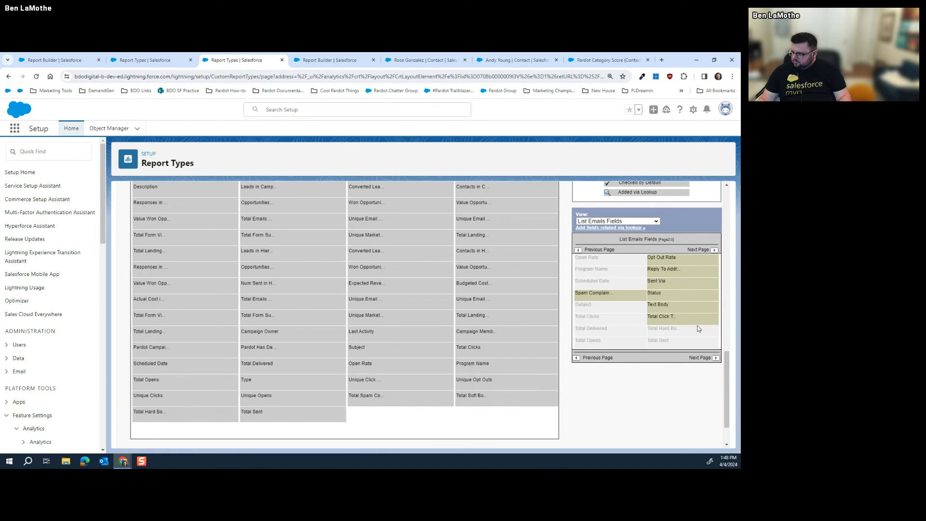
left_click_drag(681, 319, 381, 414)
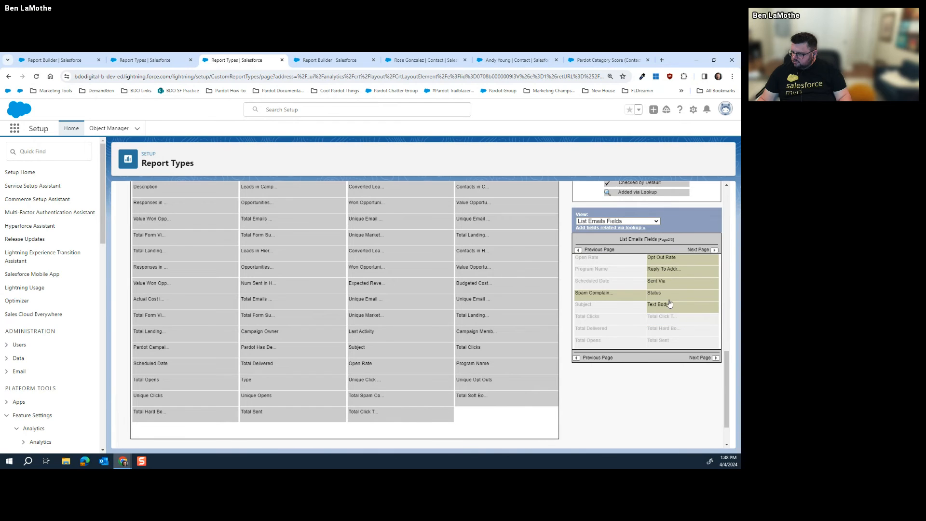
scroll(611, 321, "up", 10)
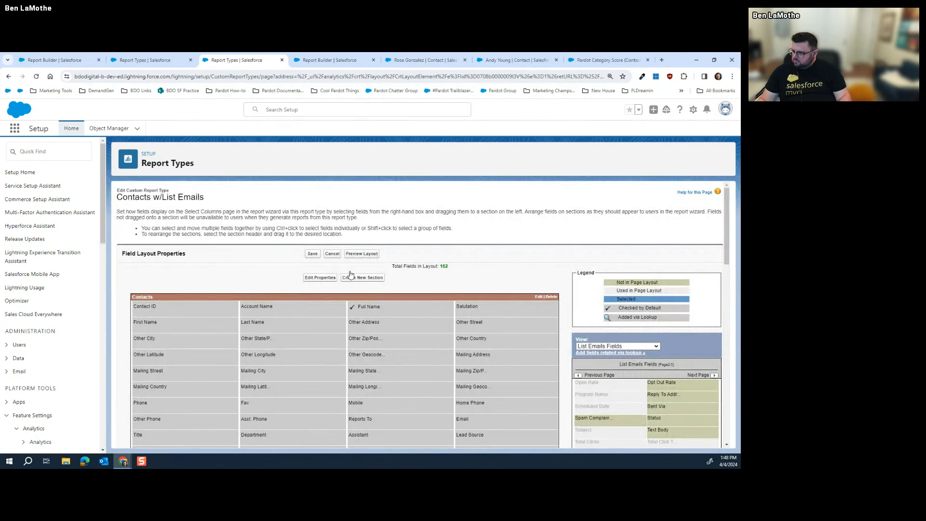
Save the field layout with 18 List Emails fields, then resave the object relationships unchanged
left_click(312, 253)
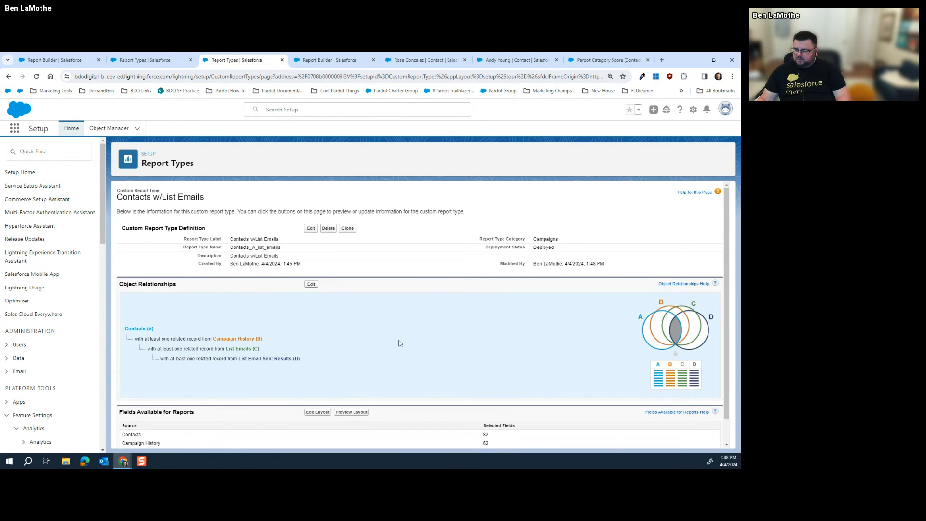
scroll(333, 335, "down", 1)
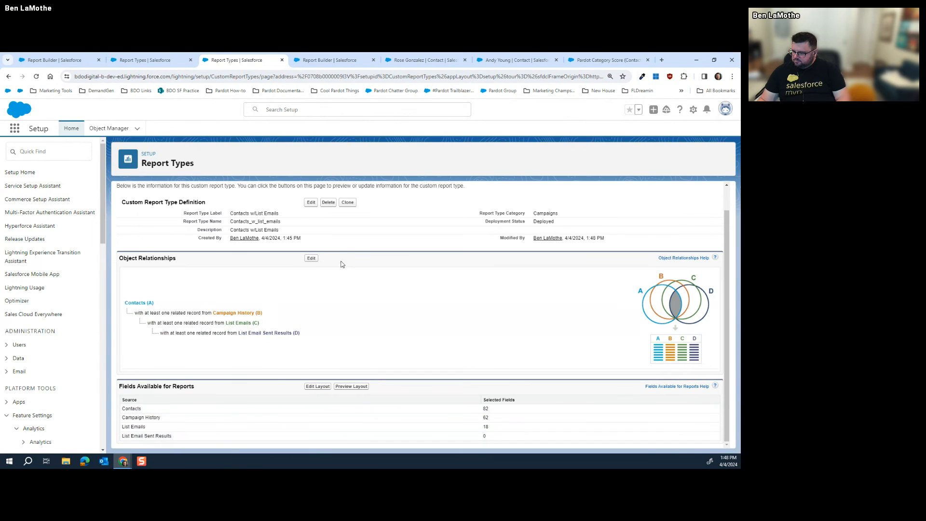
left_click(312, 258)
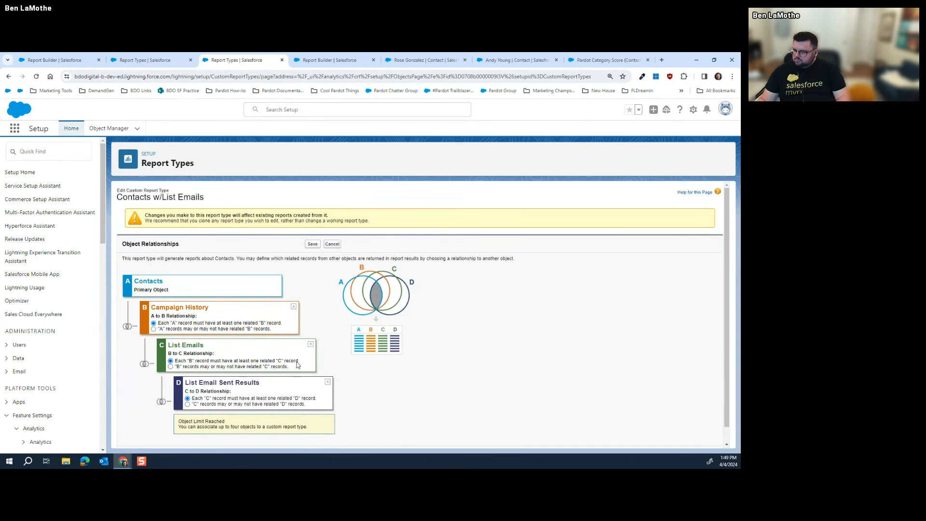
scroll(297, 365, "down", 1)
left_click(319, 439)
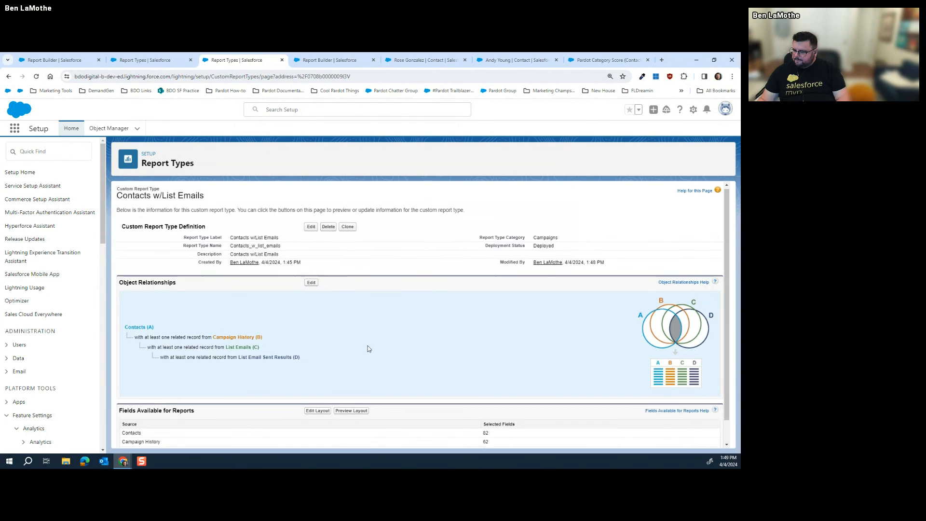
scroll(369, 348, "down", 1)
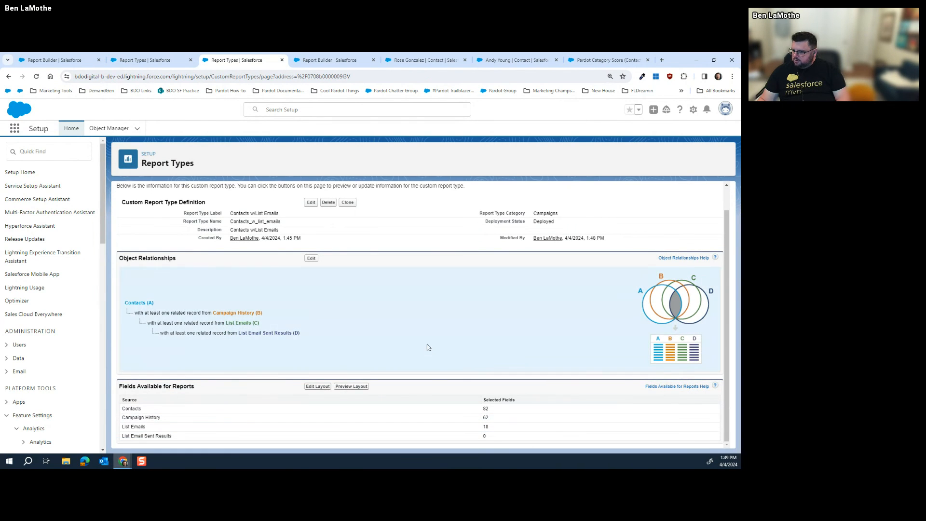
left_click(317, 388)
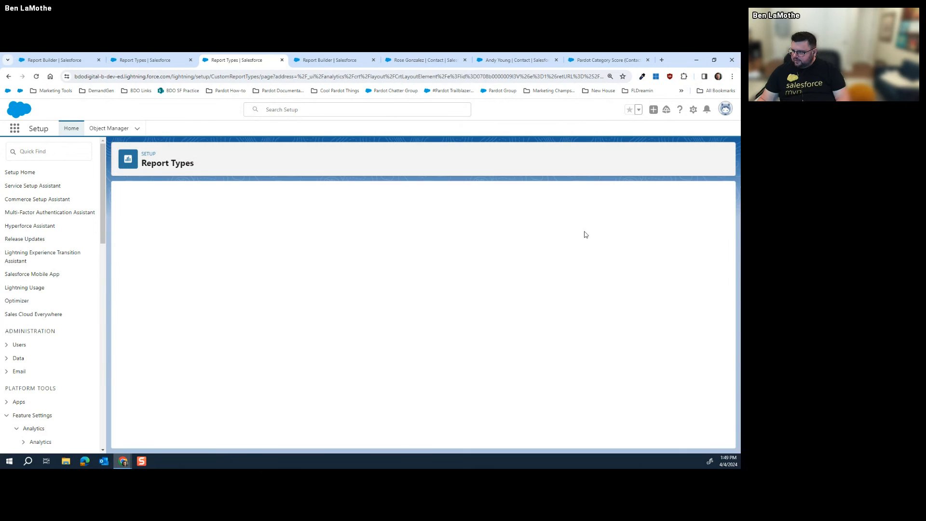
Add Reason, Result and List Email Sent Result ID from List Email Sent Results Fields to the layout
left_click(637, 346)
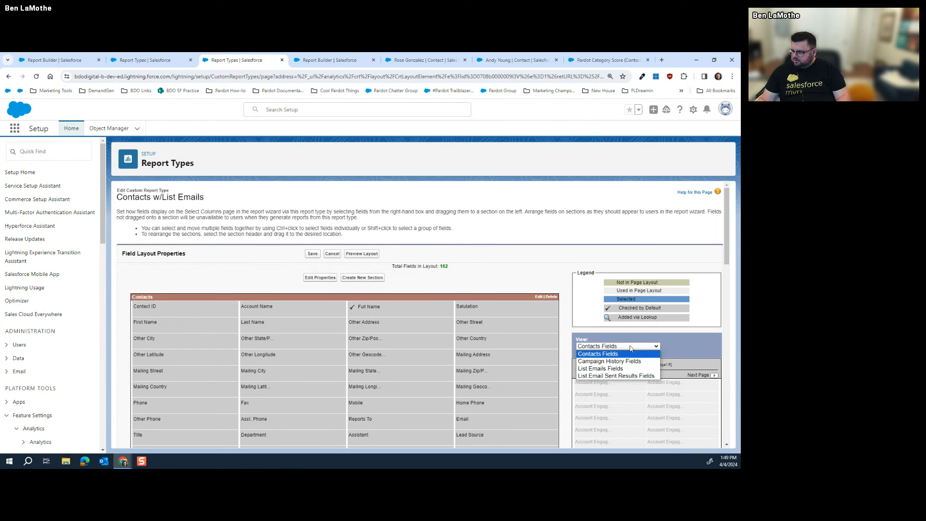
left_click(622, 375)
scroll(642, 375, "down", 2)
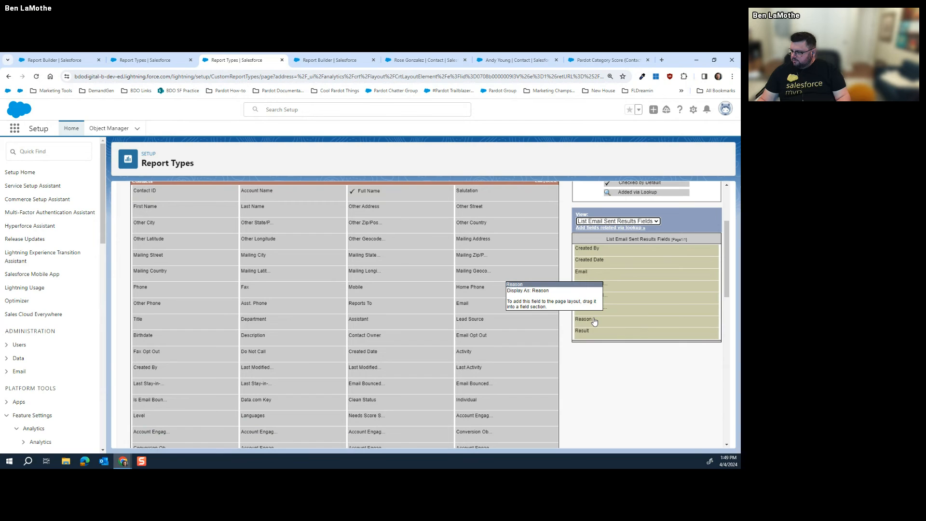
left_click_drag(594, 322, 477, 371)
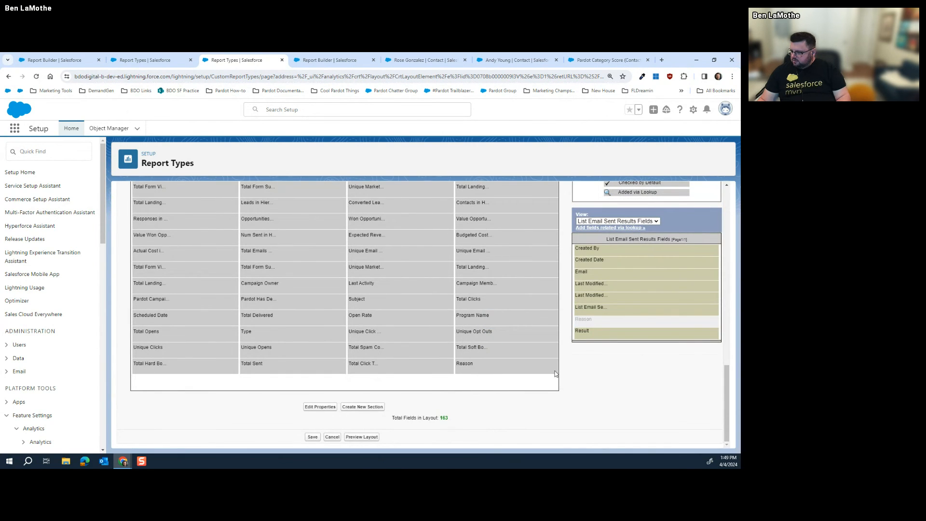
left_click_drag(589, 336, 213, 388)
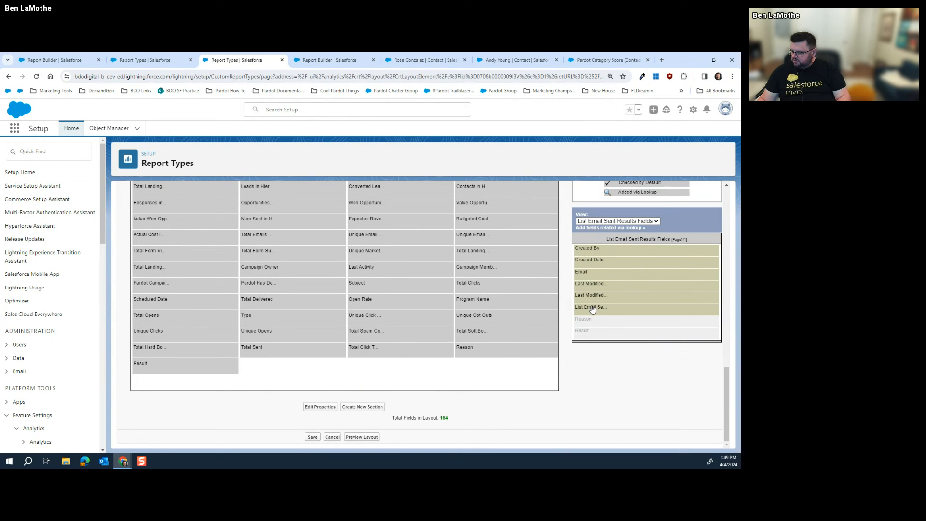
left_click_drag(593, 309, 345, 384)
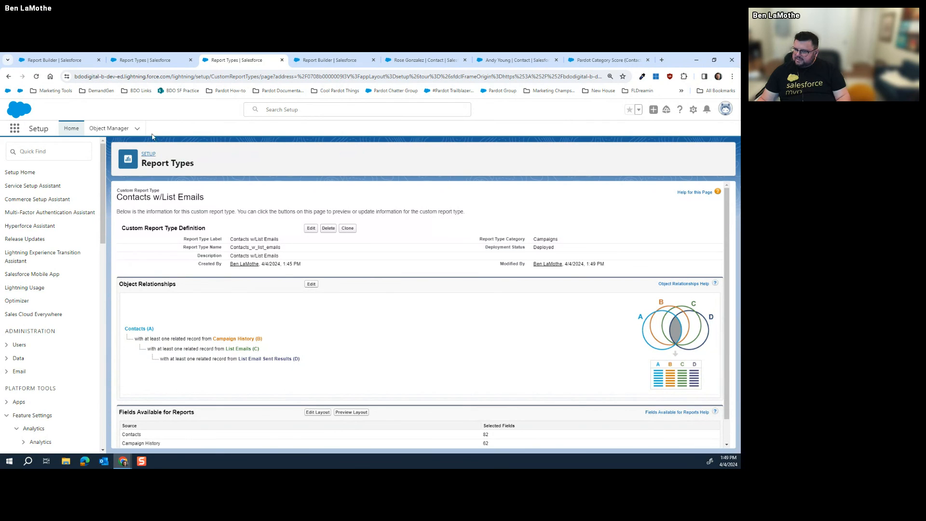
Return to the report builder browser tab and go to the Reports home
left_click(145, 60)
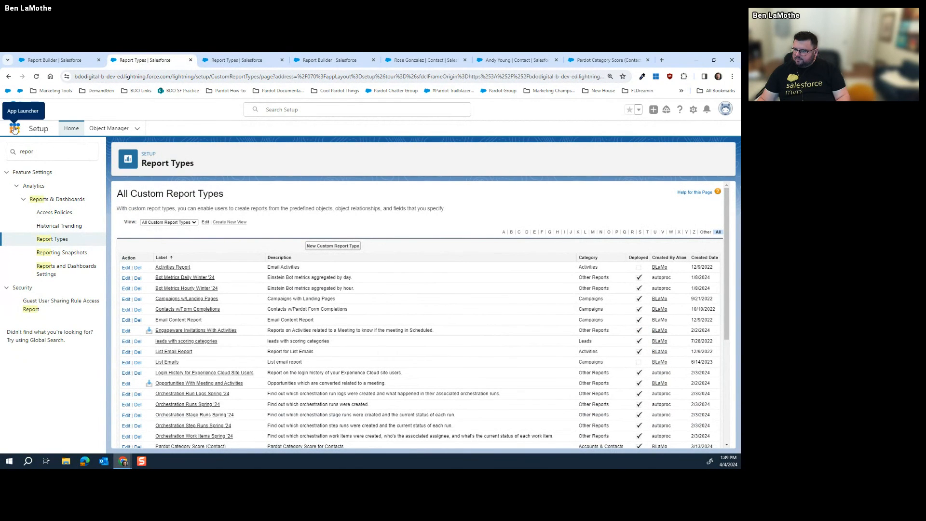
left_click(514, 59)
left_click(443, 58)
left_click(333, 60)
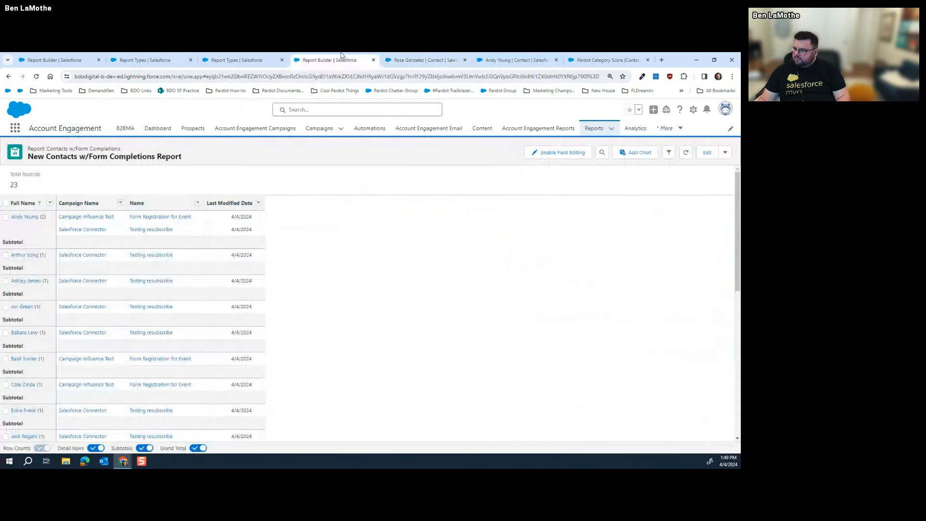
left_click(594, 128)
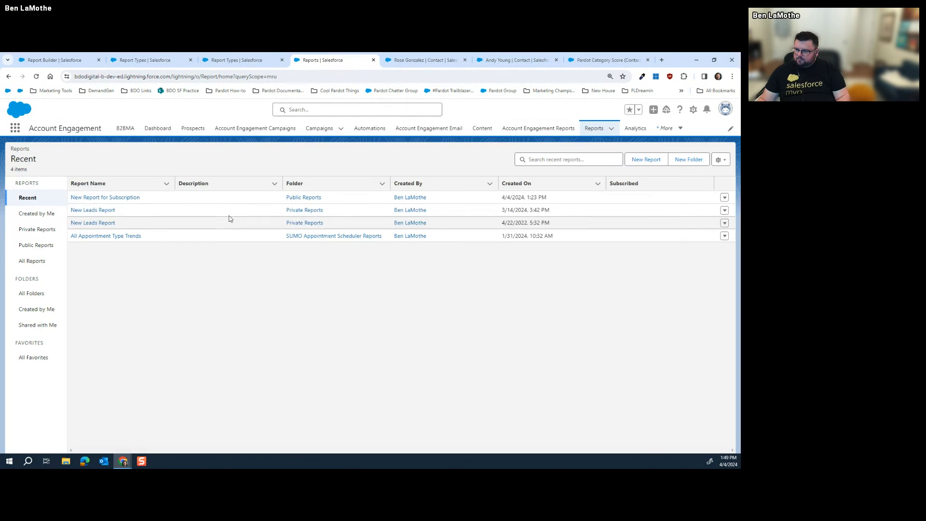
Start a new report from Contacts w/List Emails, found by searching 'contacts', and show its fields
left_click(645, 158)
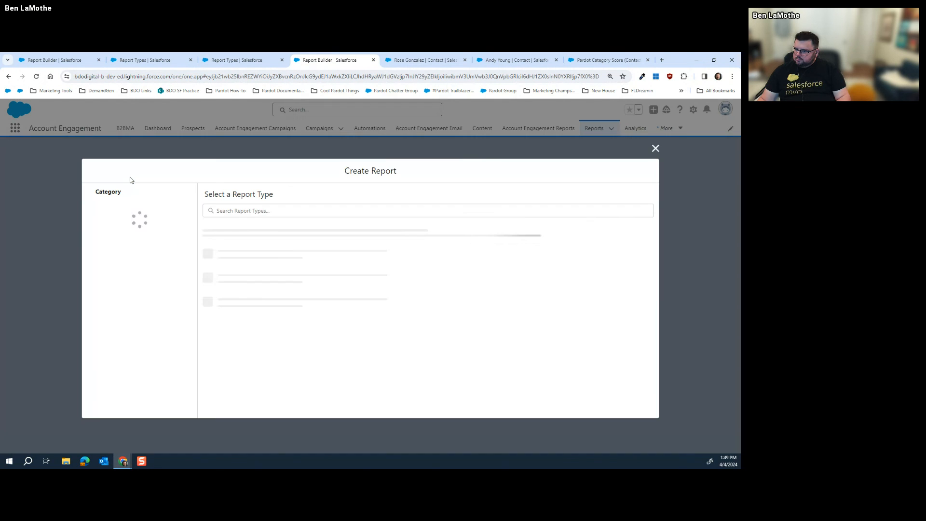
left_click(140, 224)
left_click(271, 211)
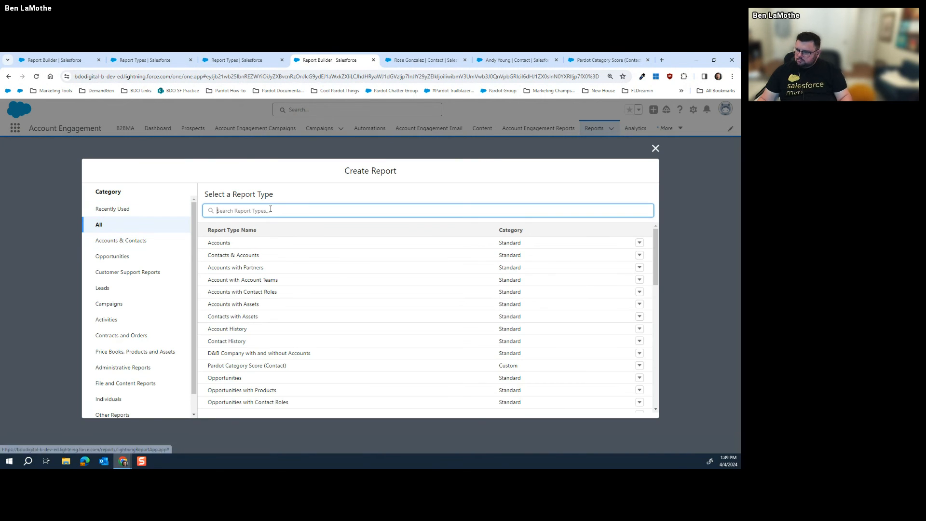
type("contacts")
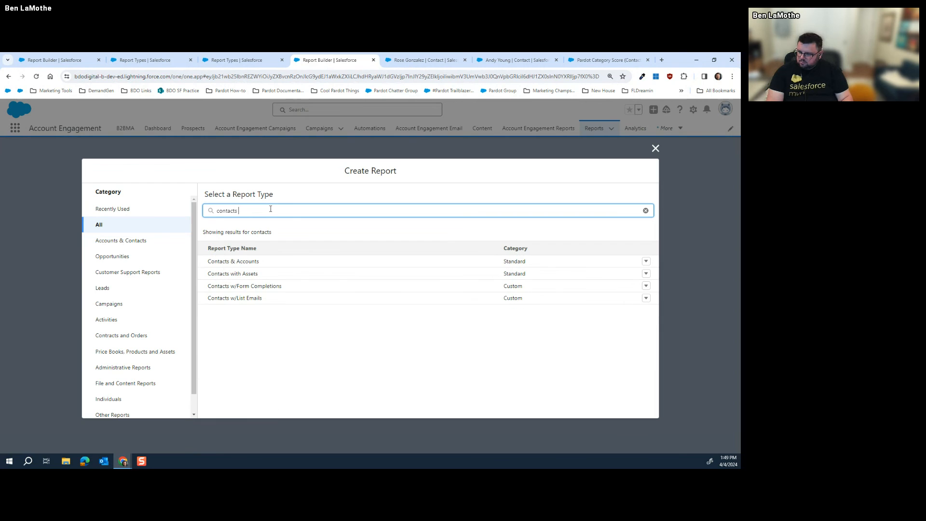
left_click(249, 300)
left_click(539, 241)
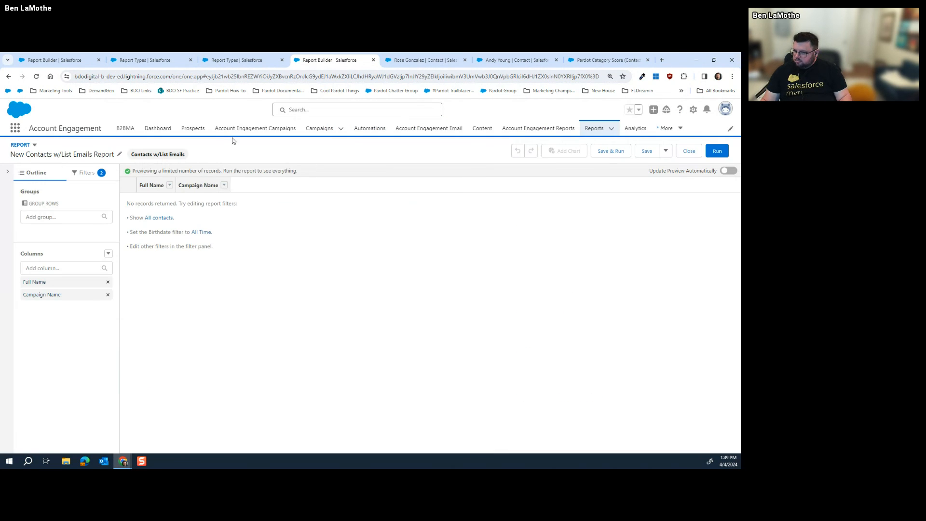
left_click(7, 172)
Add Reason, Result, Program Name and Unique Clicks as report columns and refresh the preview
left_click(7, 214)
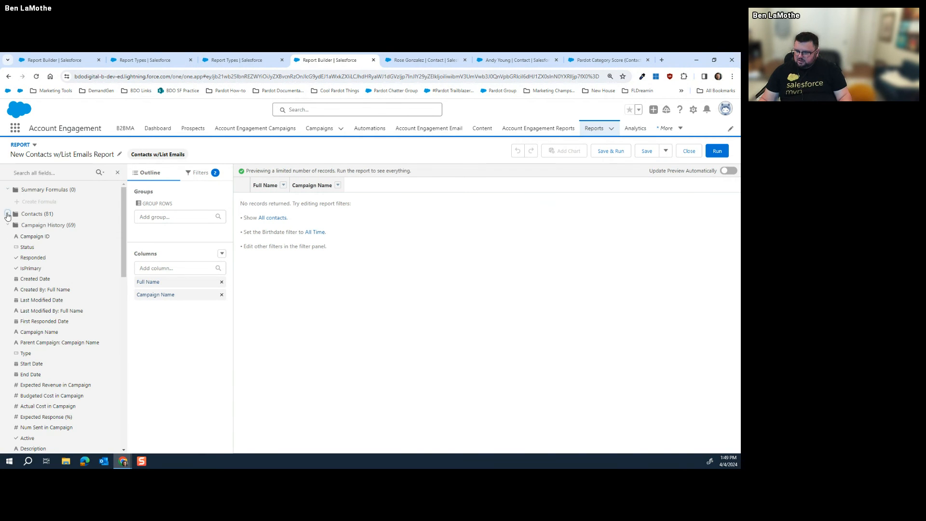
scroll(48, 265, "down", 15)
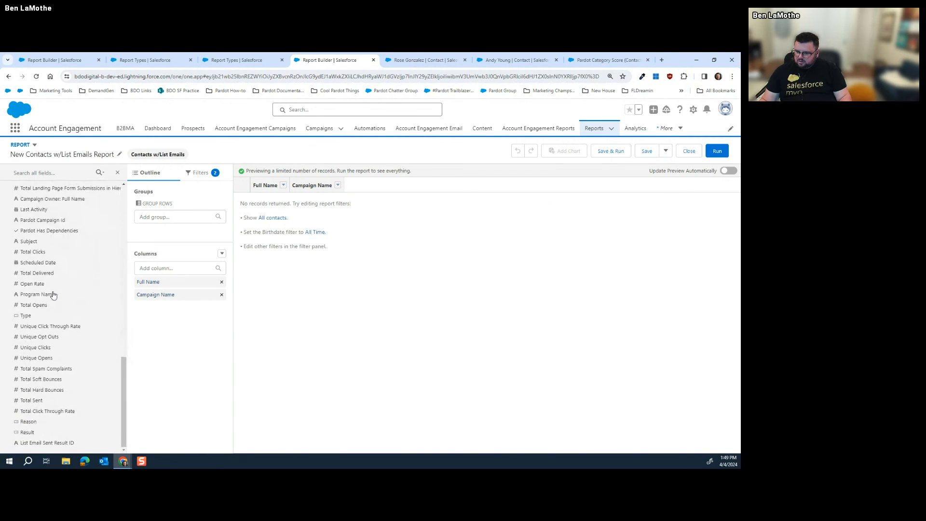
left_click_drag(29, 422, 183, 308)
left_click_drag(28, 434, 178, 350)
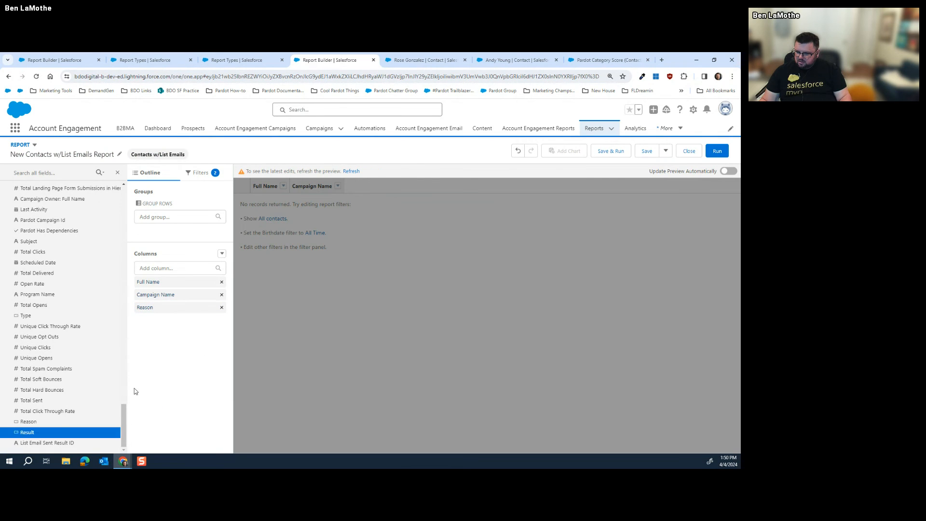
left_click_drag(32, 436, 162, 340)
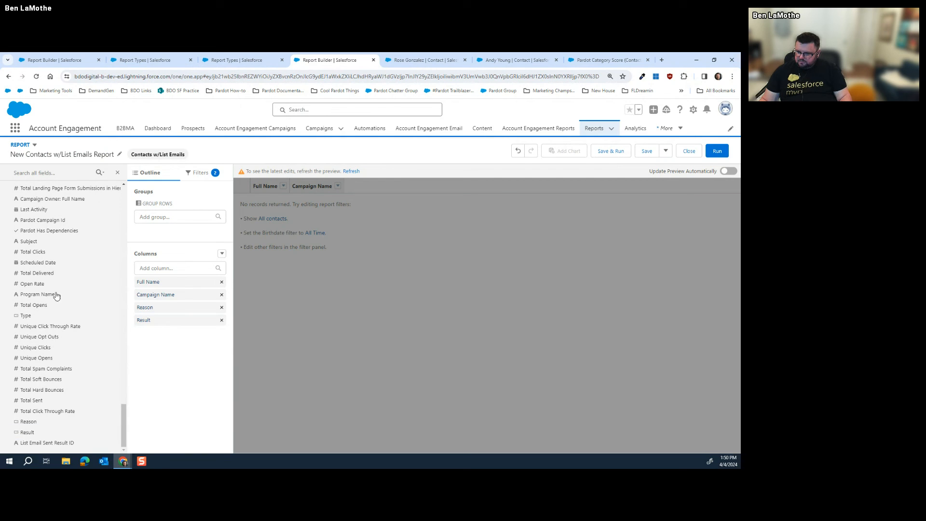
left_click_drag(41, 299, 178, 335)
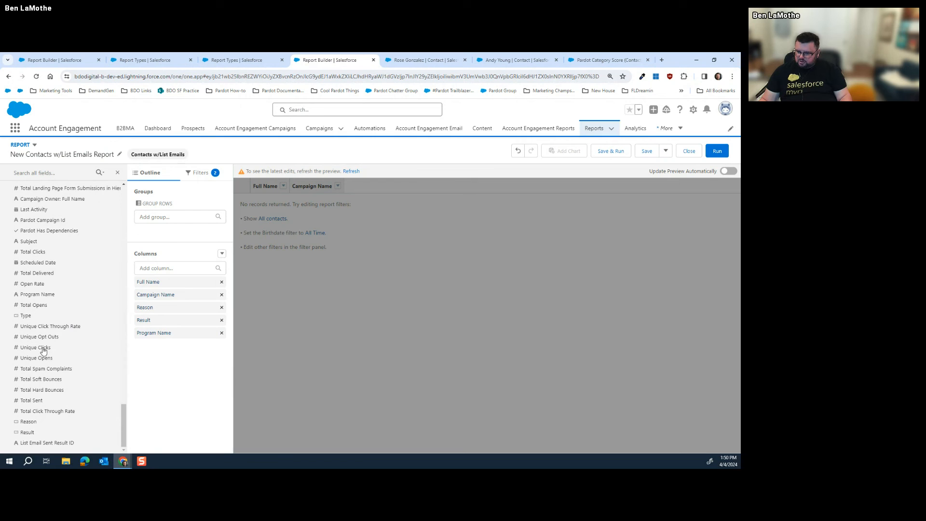
left_click_drag(41, 347, 177, 365)
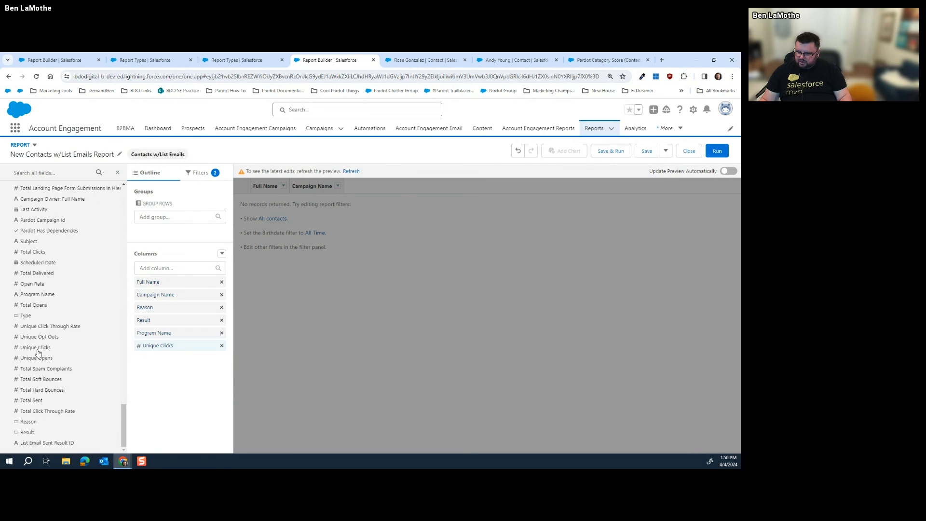
left_click_drag(38, 351, 172, 364)
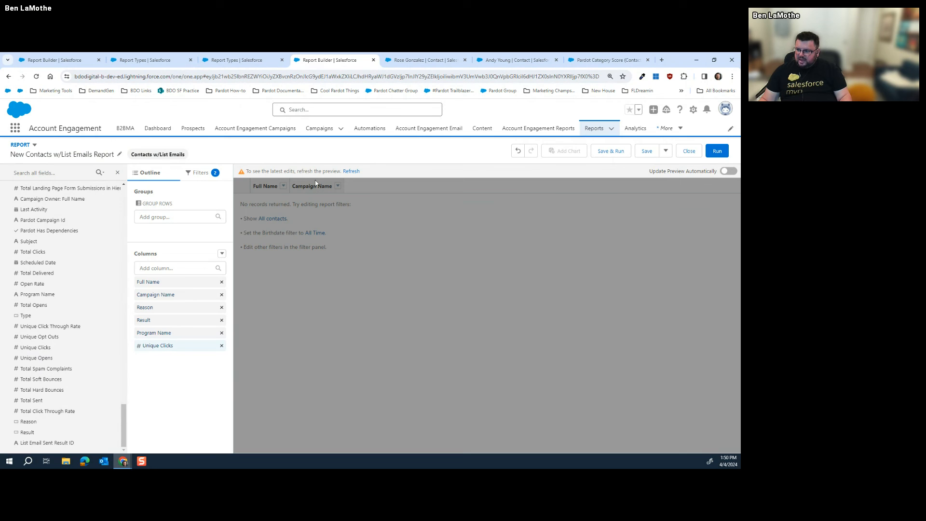
left_click(351, 171)
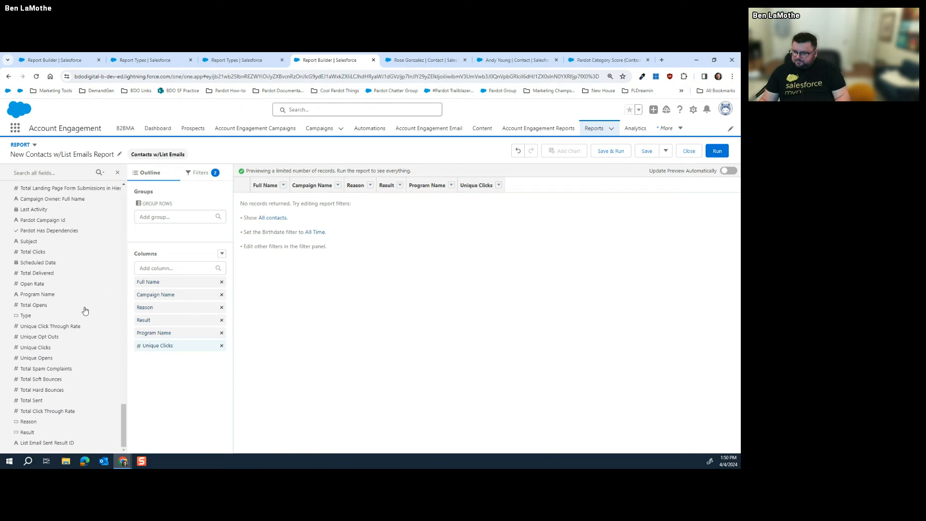
scroll(85, 272, "up", 2)
scroll(89, 276, "up", 10)
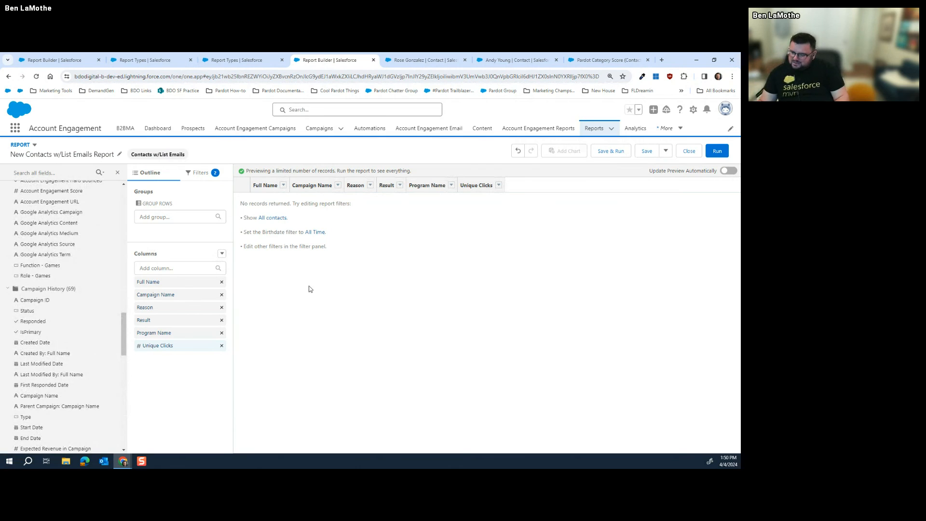
left_click(244, 56)
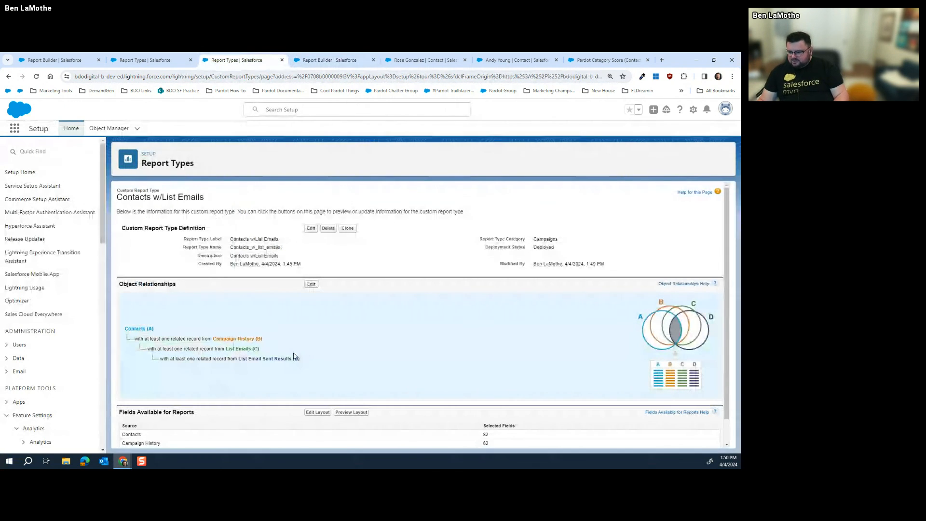
left_click_drag(241, 358, 301, 358)
left_click(311, 285)
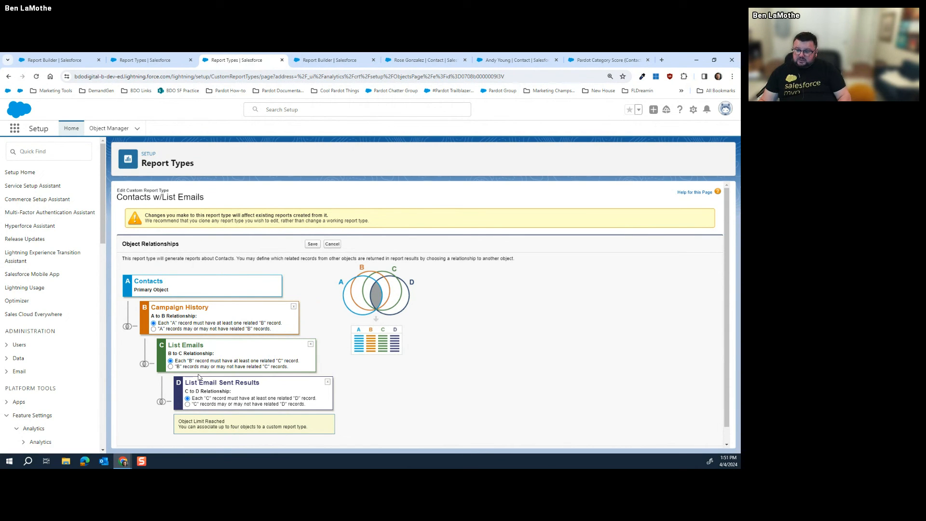
left_click(166, 58)
left_click(318, 60)
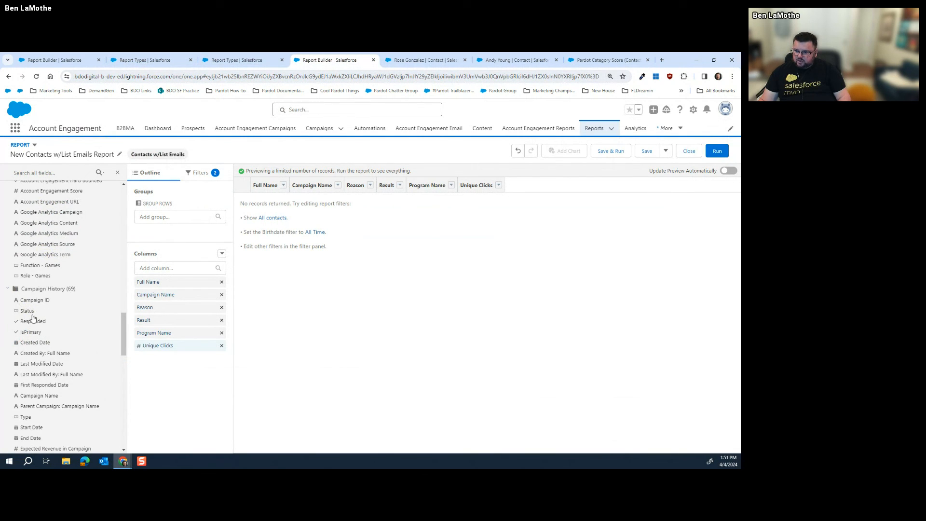
Search the report's Add filter fields for 'type' and then 'email'
left_click(147, 269)
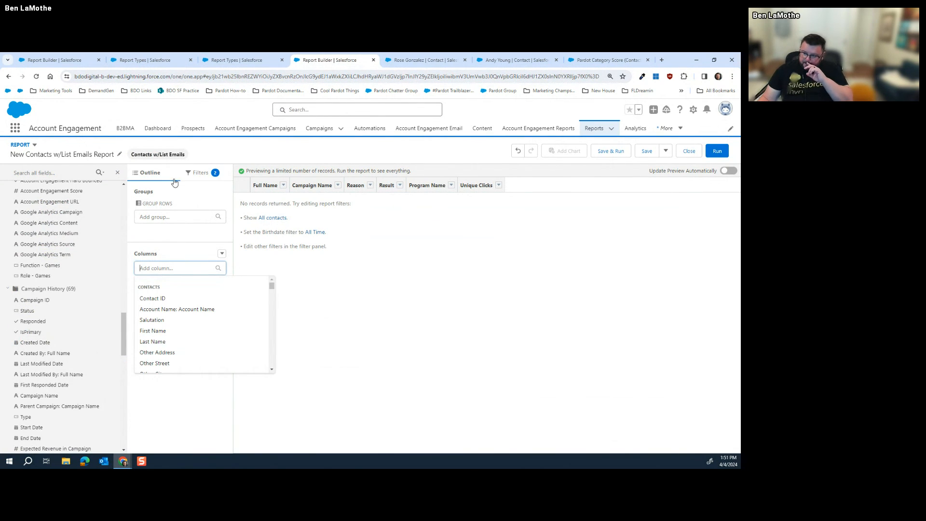
left_click(199, 175)
left_click(167, 205)
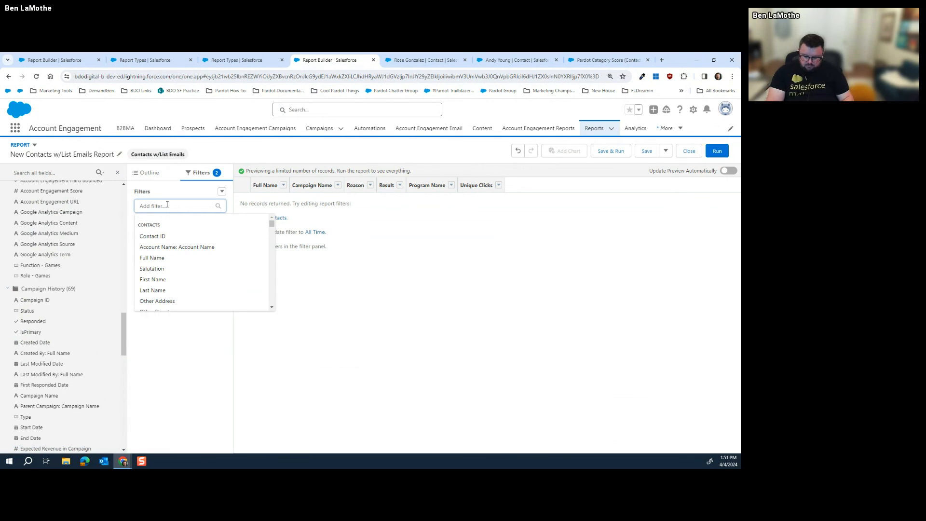
type("type")
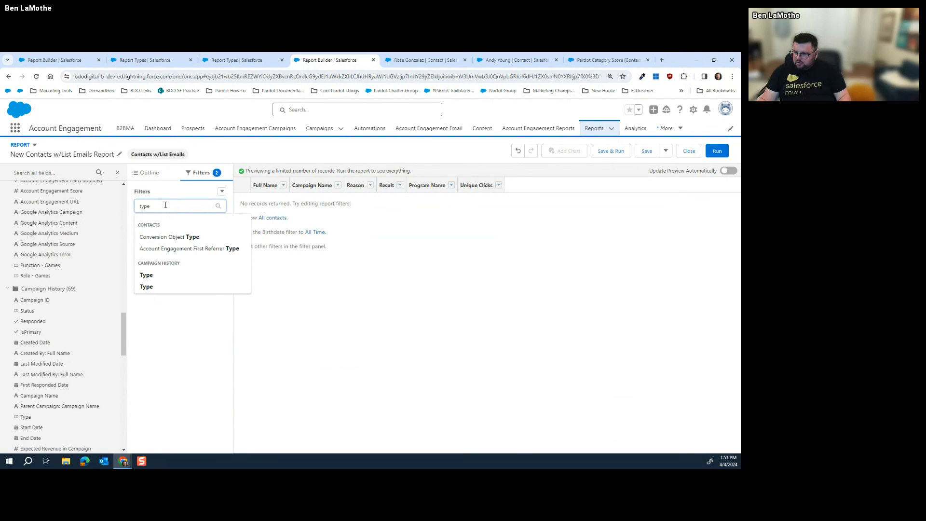
key("BackSpace")
key("BackSpace")
key("BackSpace")
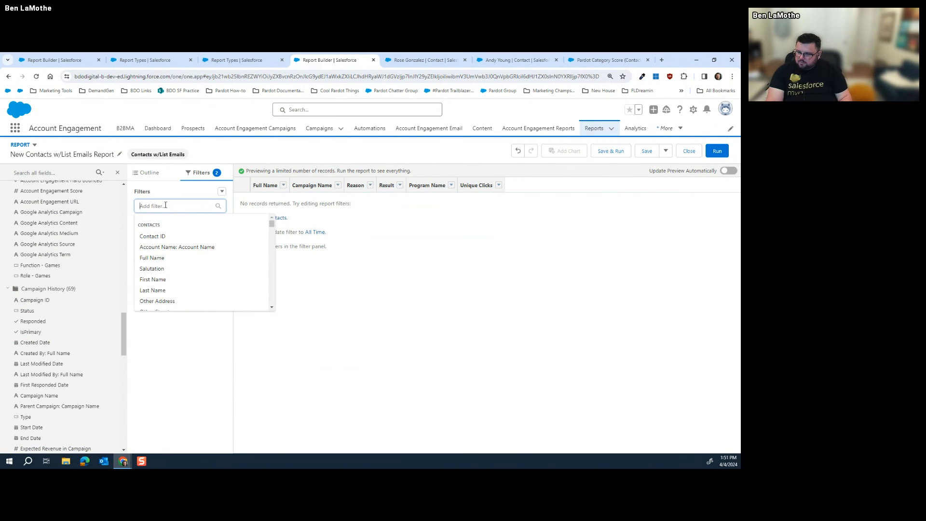
type("email")
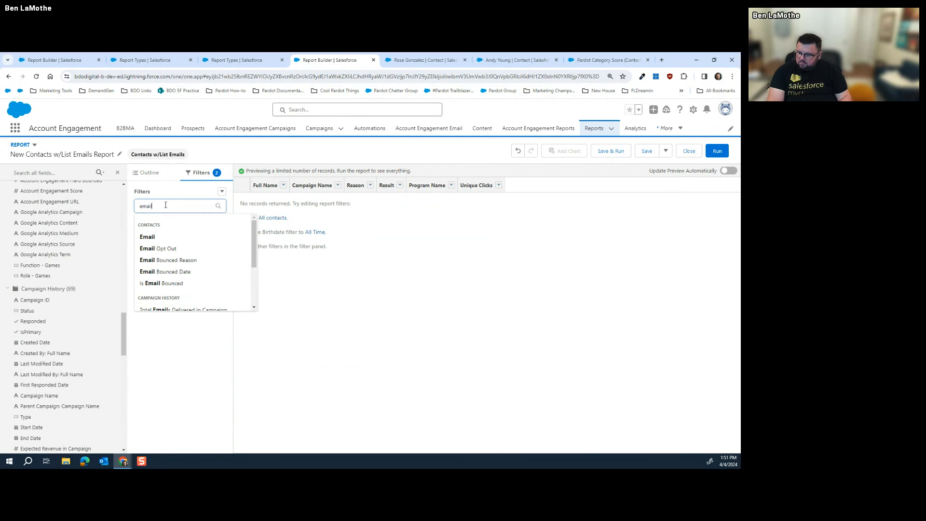
Dismiss the filter field suggestions and close the report, bringing up the Save Report prompt
scroll(185, 282, "down", 3)
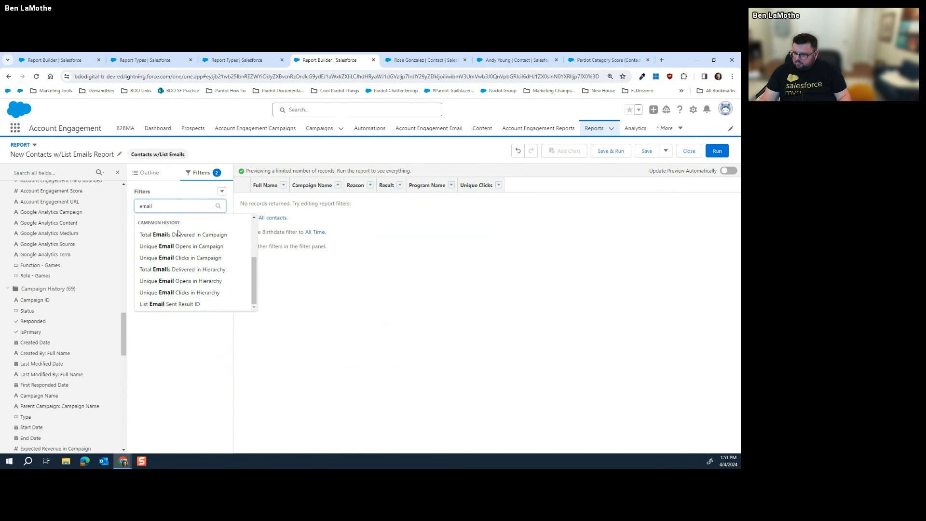
scroll(185, 282, "up", 2)
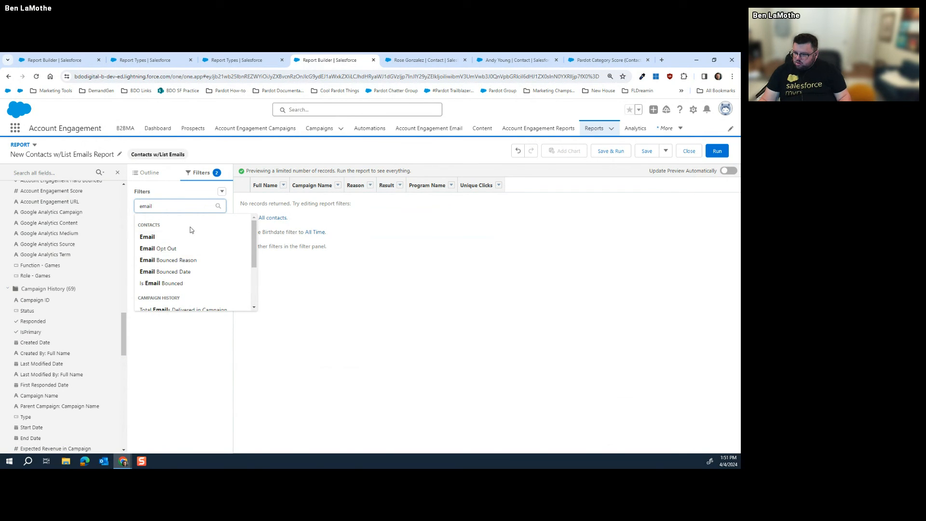
scroll(185, 241, "down", 2)
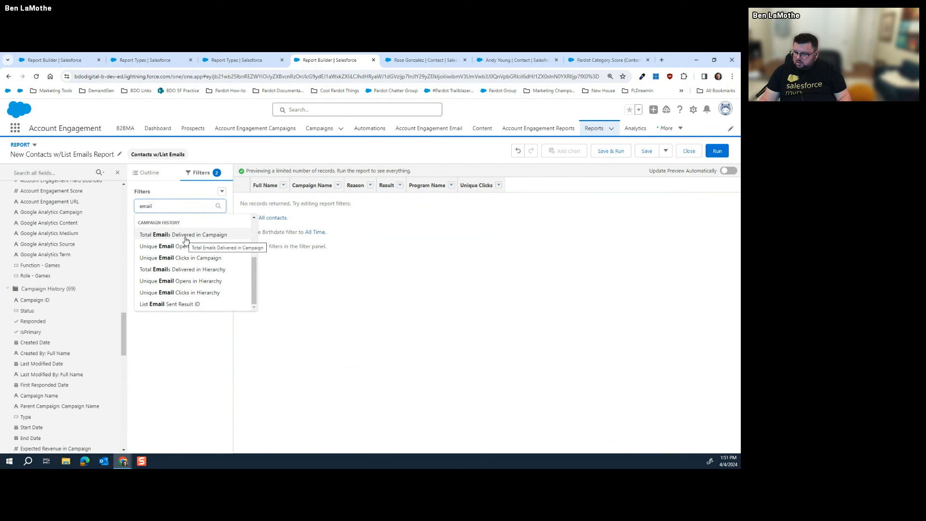
scroll(186, 240, "up", 3)
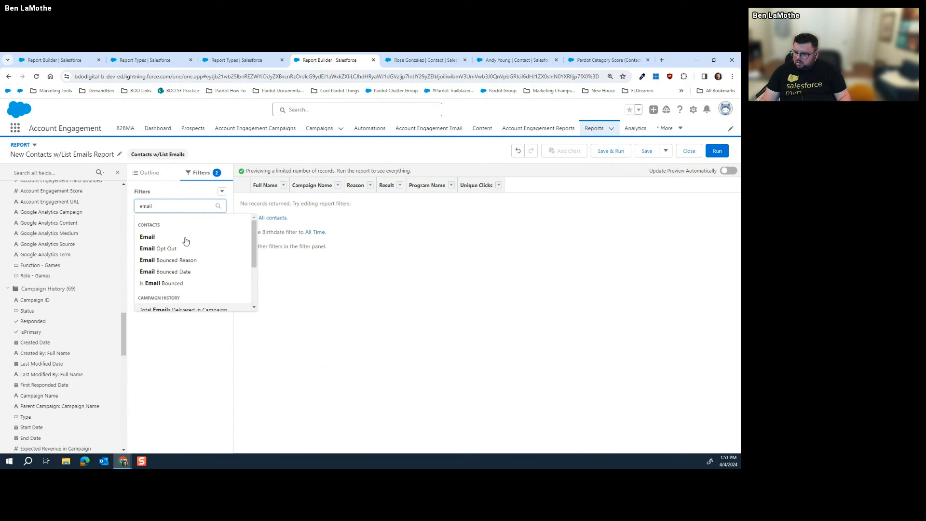
left_click(283, 273)
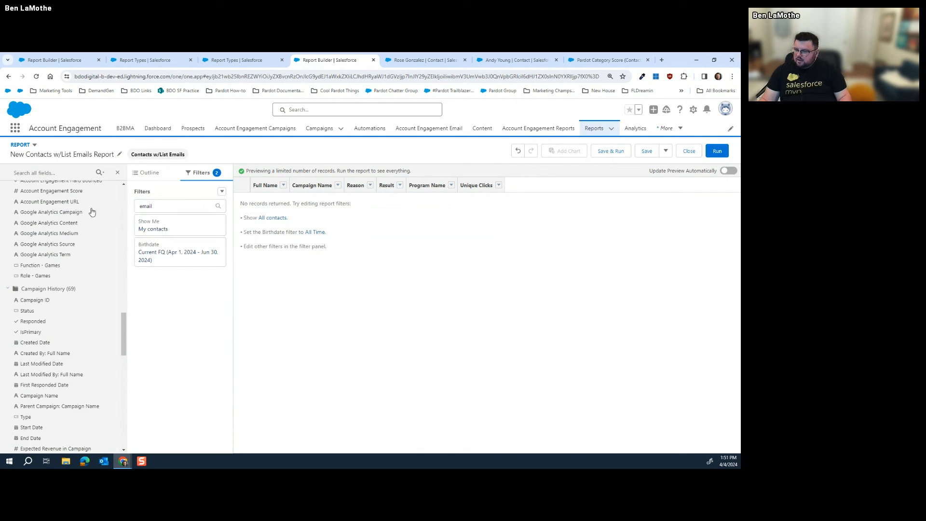
left_click(594, 128)
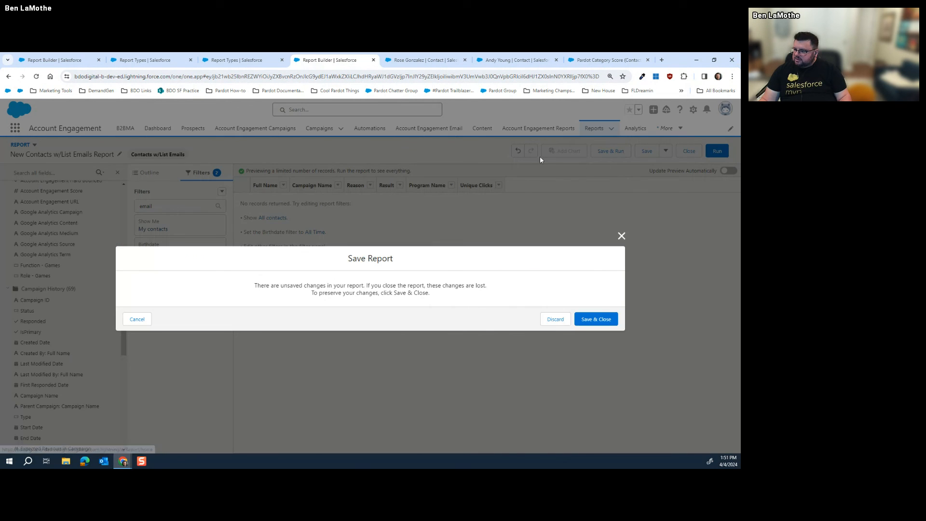
Discard the Contacts w/List Emails draft and begin a new report from Created by Me
left_click(555, 320)
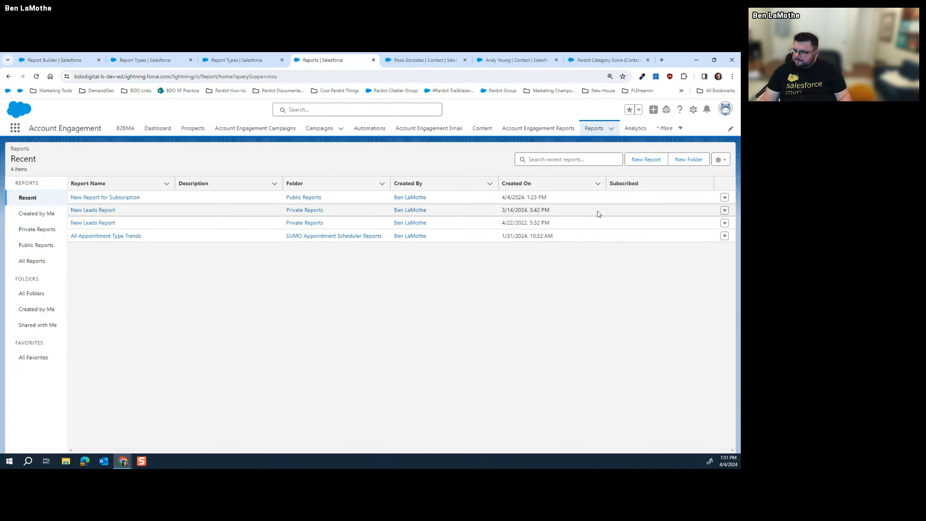
left_click(38, 214)
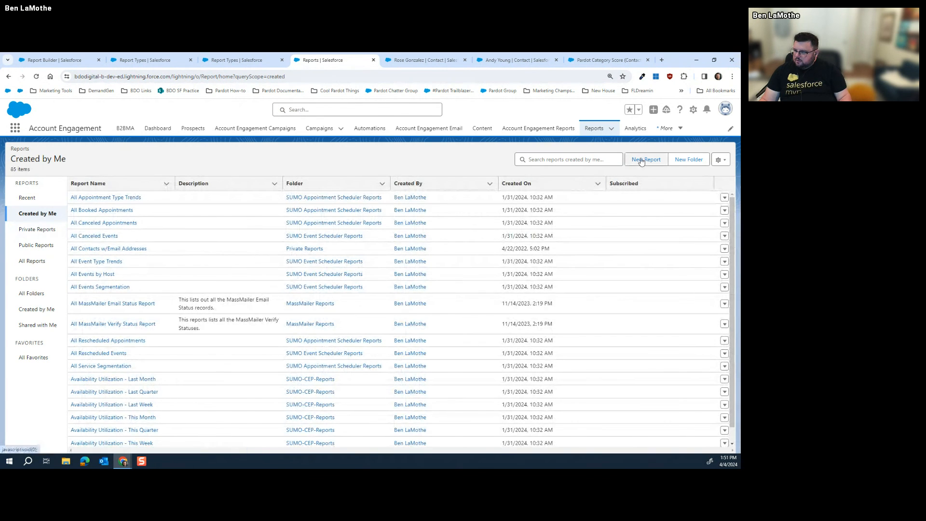
left_click(641, 160)
Search all report types for 'list' and start a report of the List Emails type
left_click(557, 319)
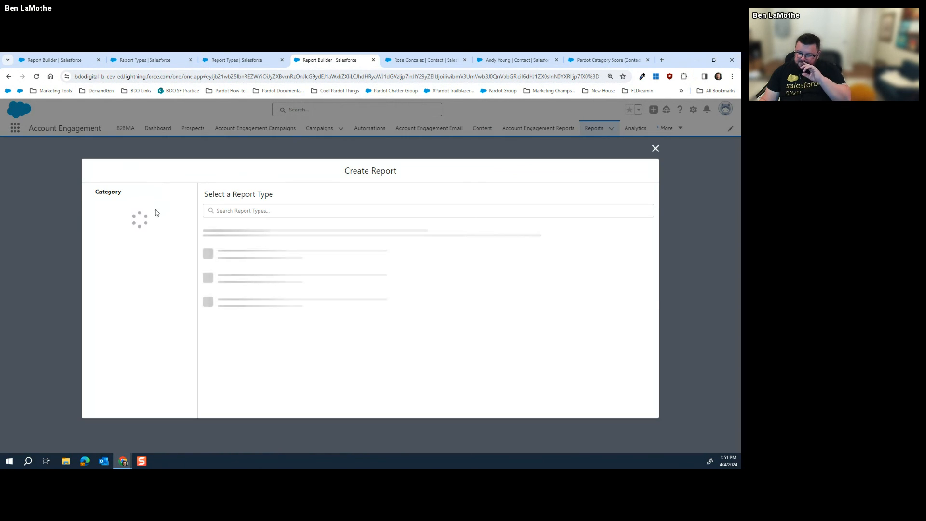
left_click(137, 224)
left_click(271, 210)
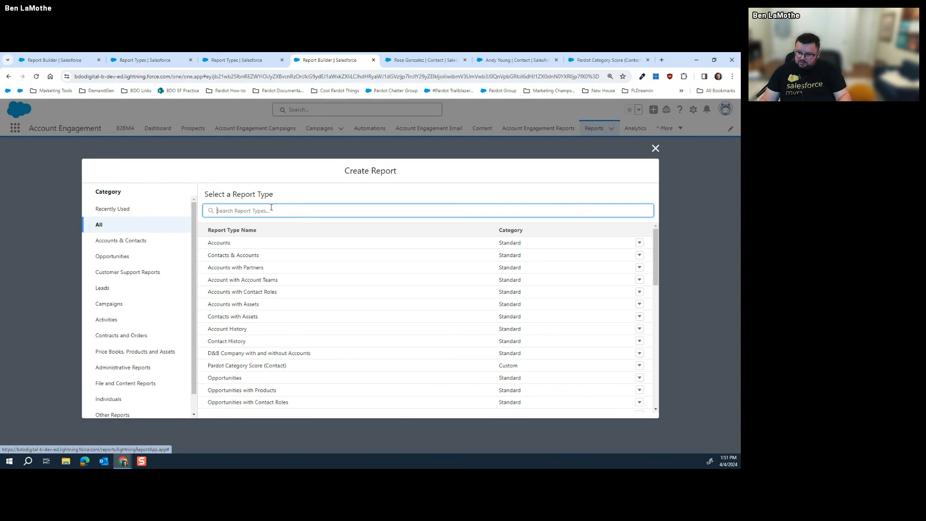
type("list")
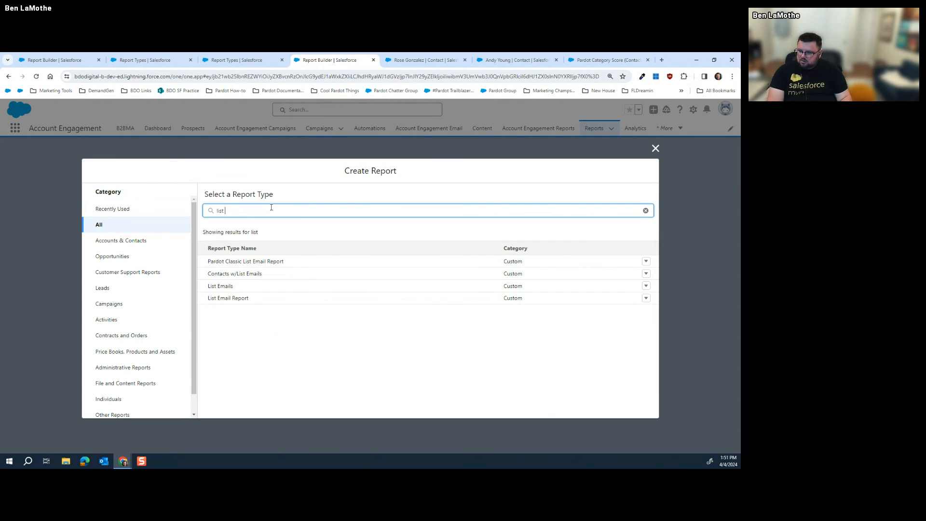
left_click(222, 286)
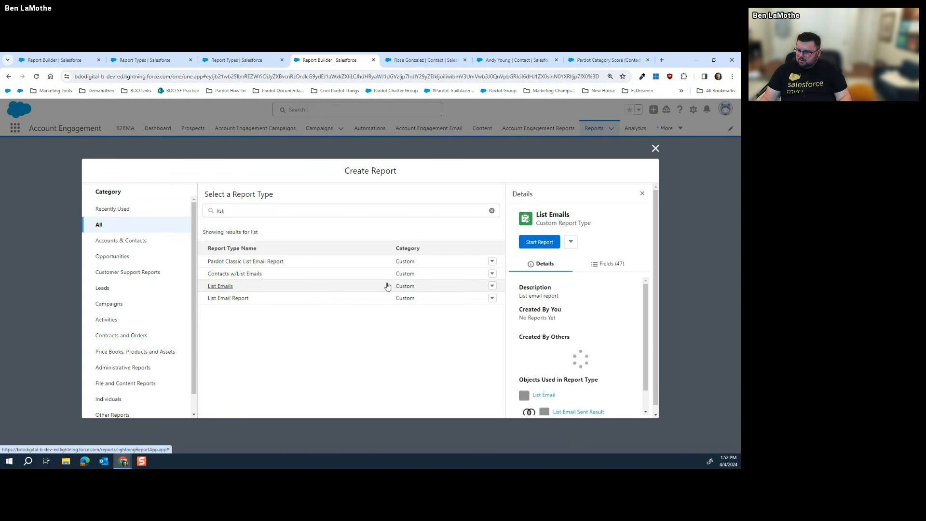
left_click(539, 242)
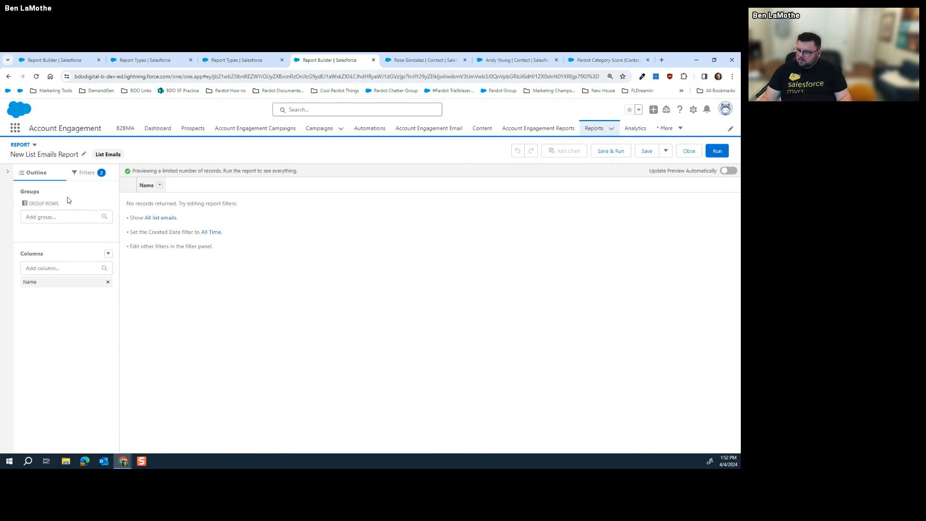
Try a Type filter with Automated Email ticked, then untick it and cancel the filter
left_click(79, 206)
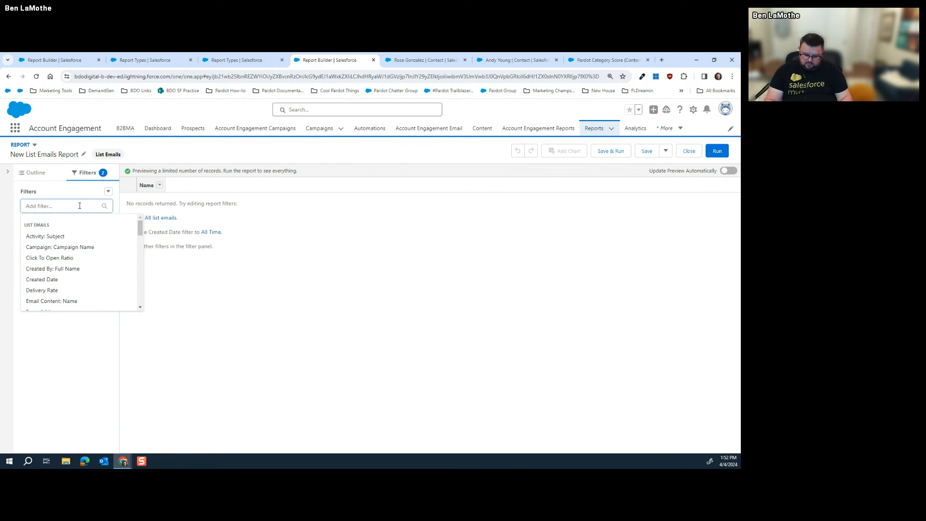
type("ty")
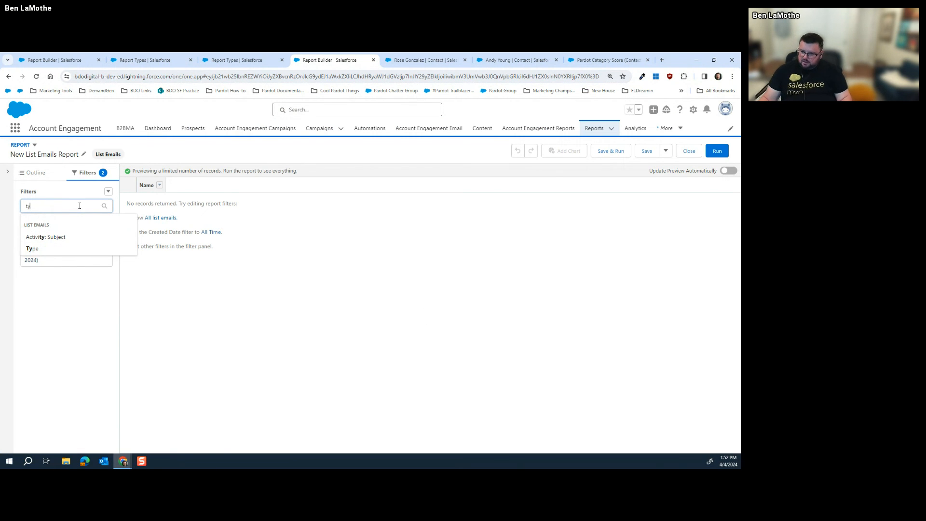
left_click(51, 249)
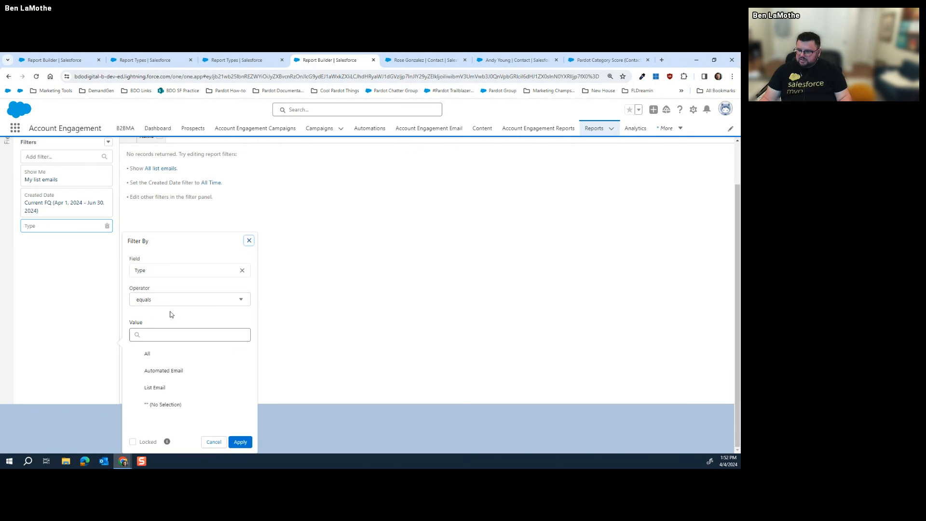
left_click(171, 377)
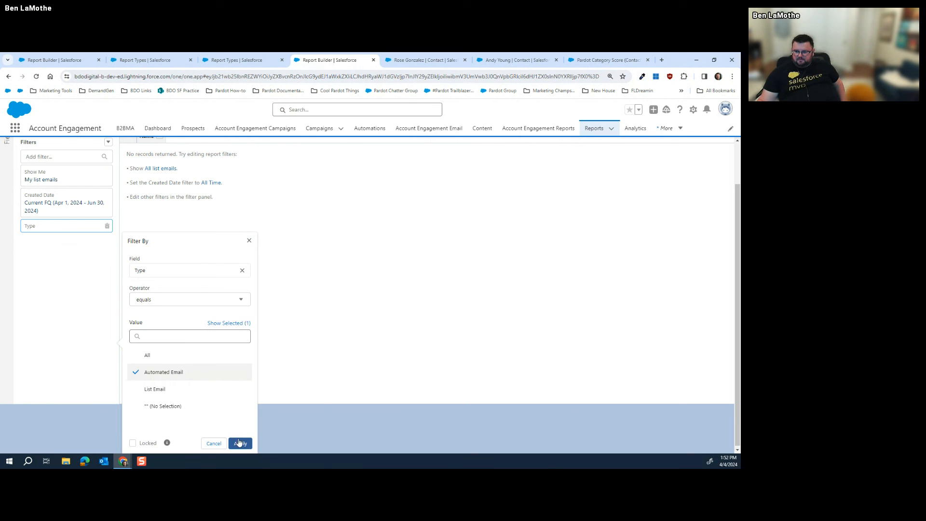
left_click(203, 374)
left_click(213, 442)
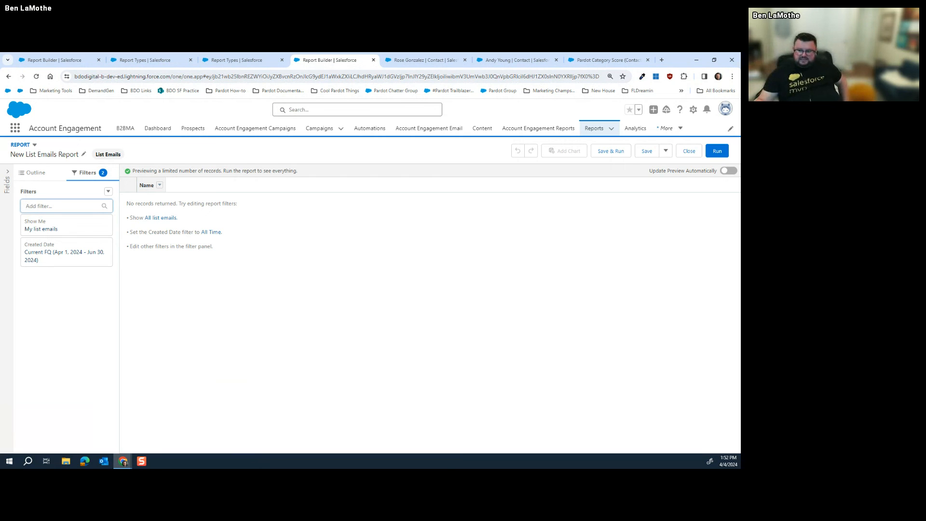
In Outline, search columns for 'click', add Unique Clicks beside Name, and refresh the preview
left_click(34, 172)
left_click(38, 268)
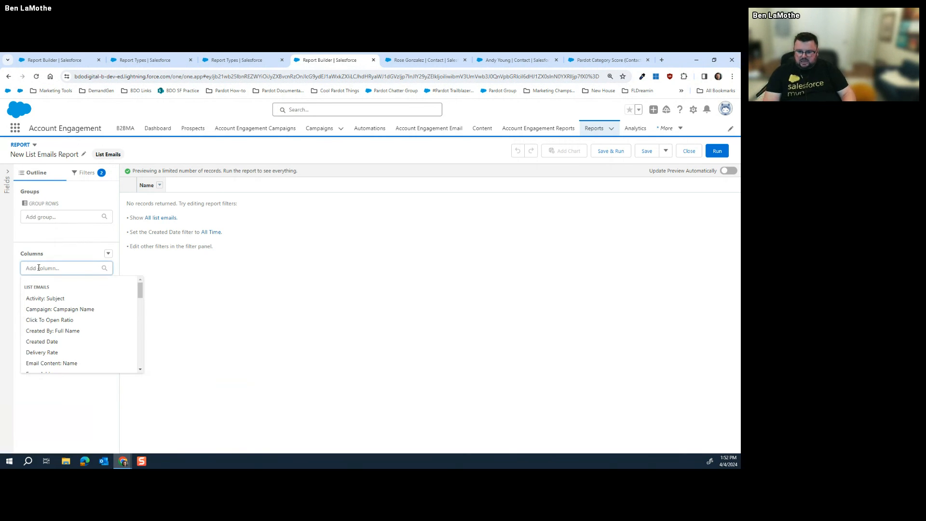
type("c")
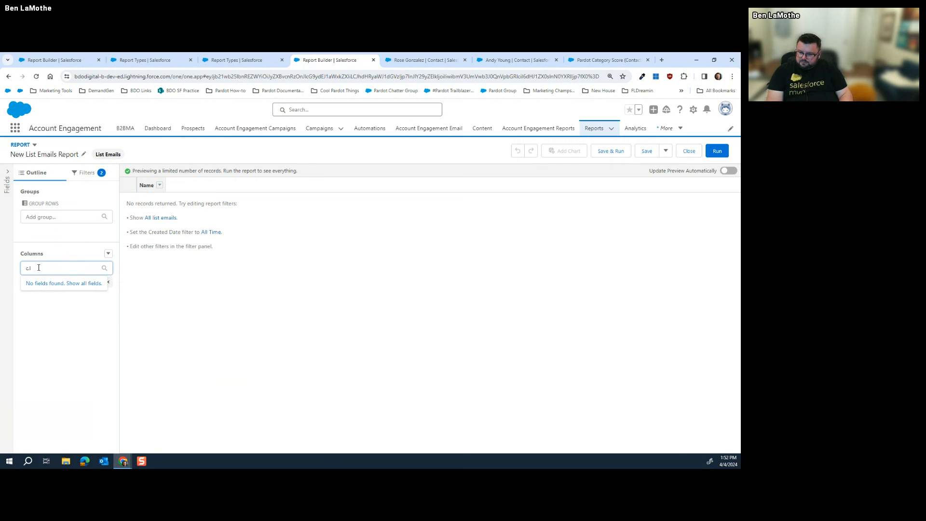
type("lick")
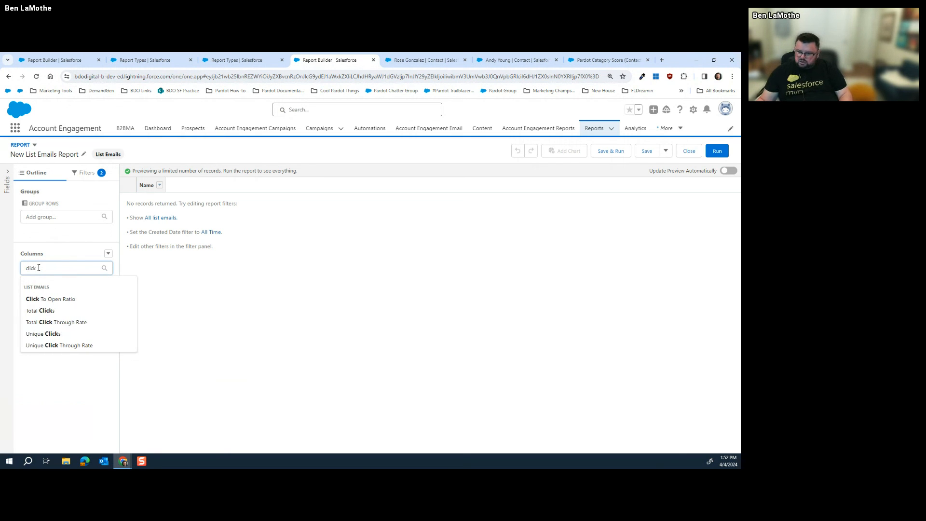
left_click(48, 334)
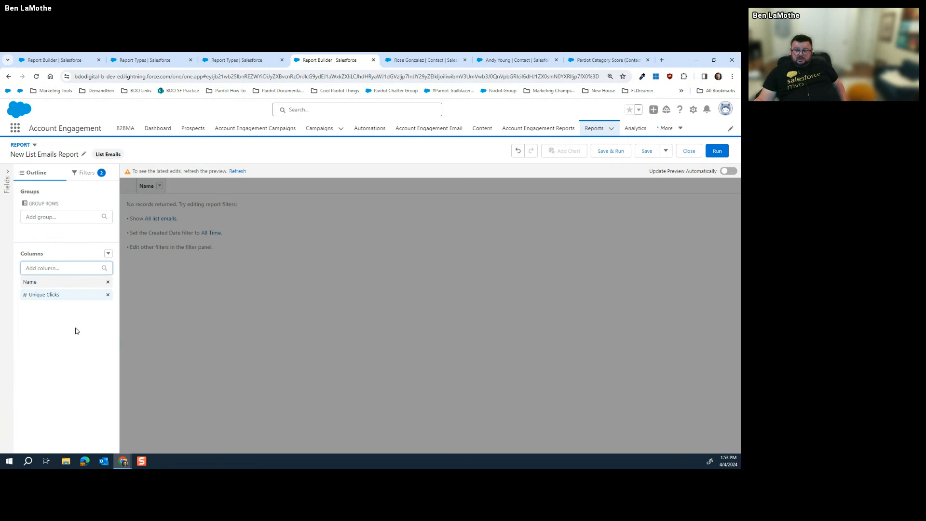
left_click(237, 171)
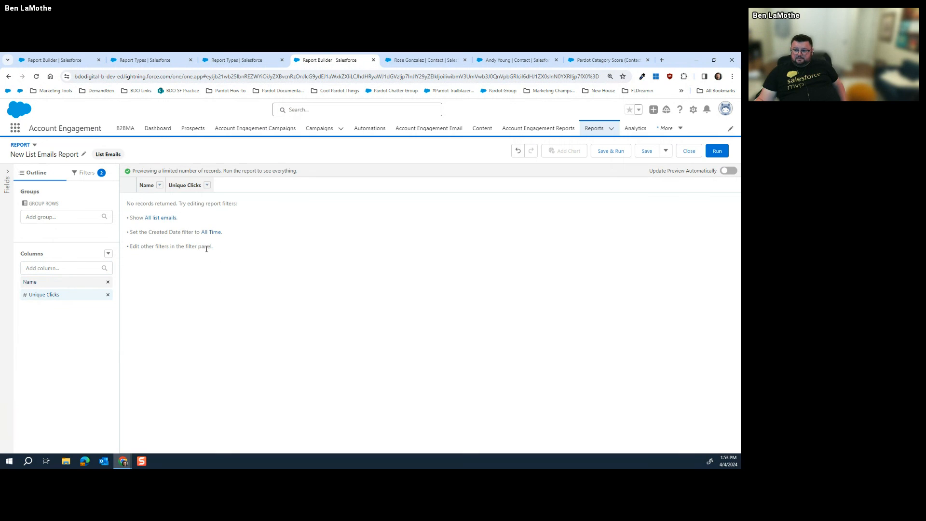